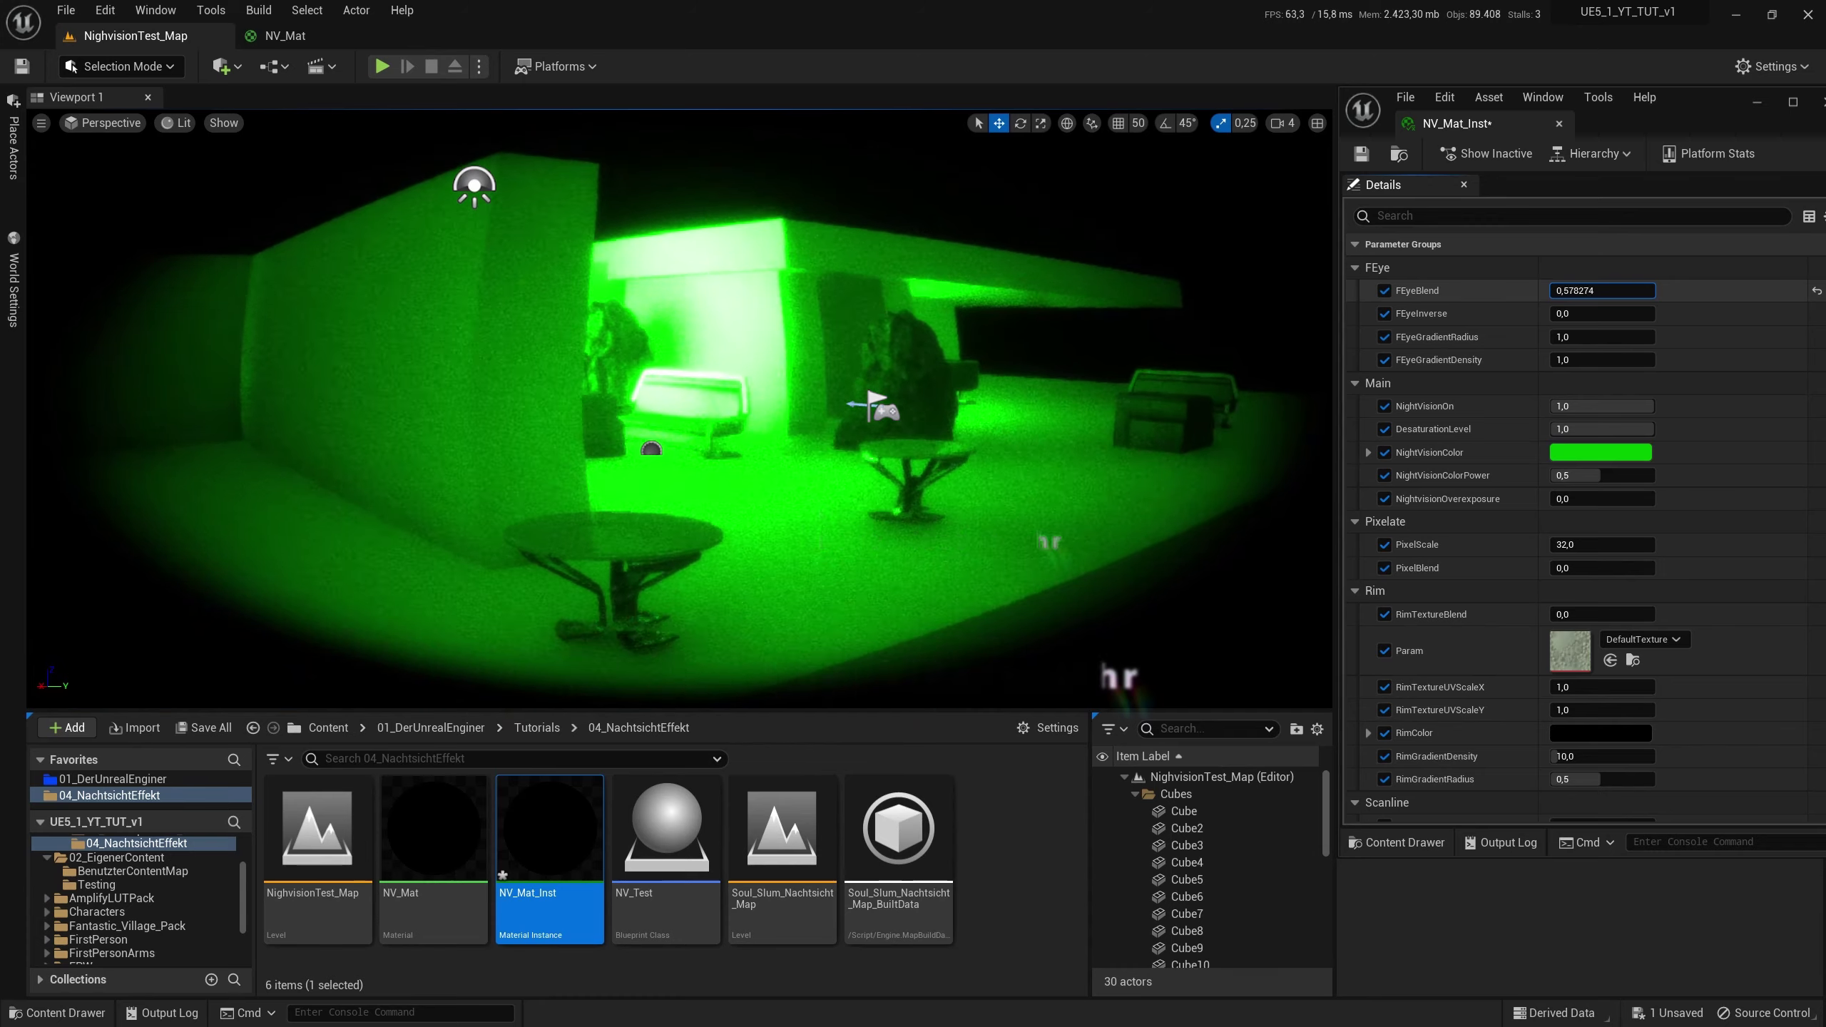
Step: In NV_Mat_Inst, try FEyeInverse -0,3 then reset it, lower FEyeGradientRadius, and select the NV_Mat parent
left_click(1602, 314)
type("-0,3")
key("Return")
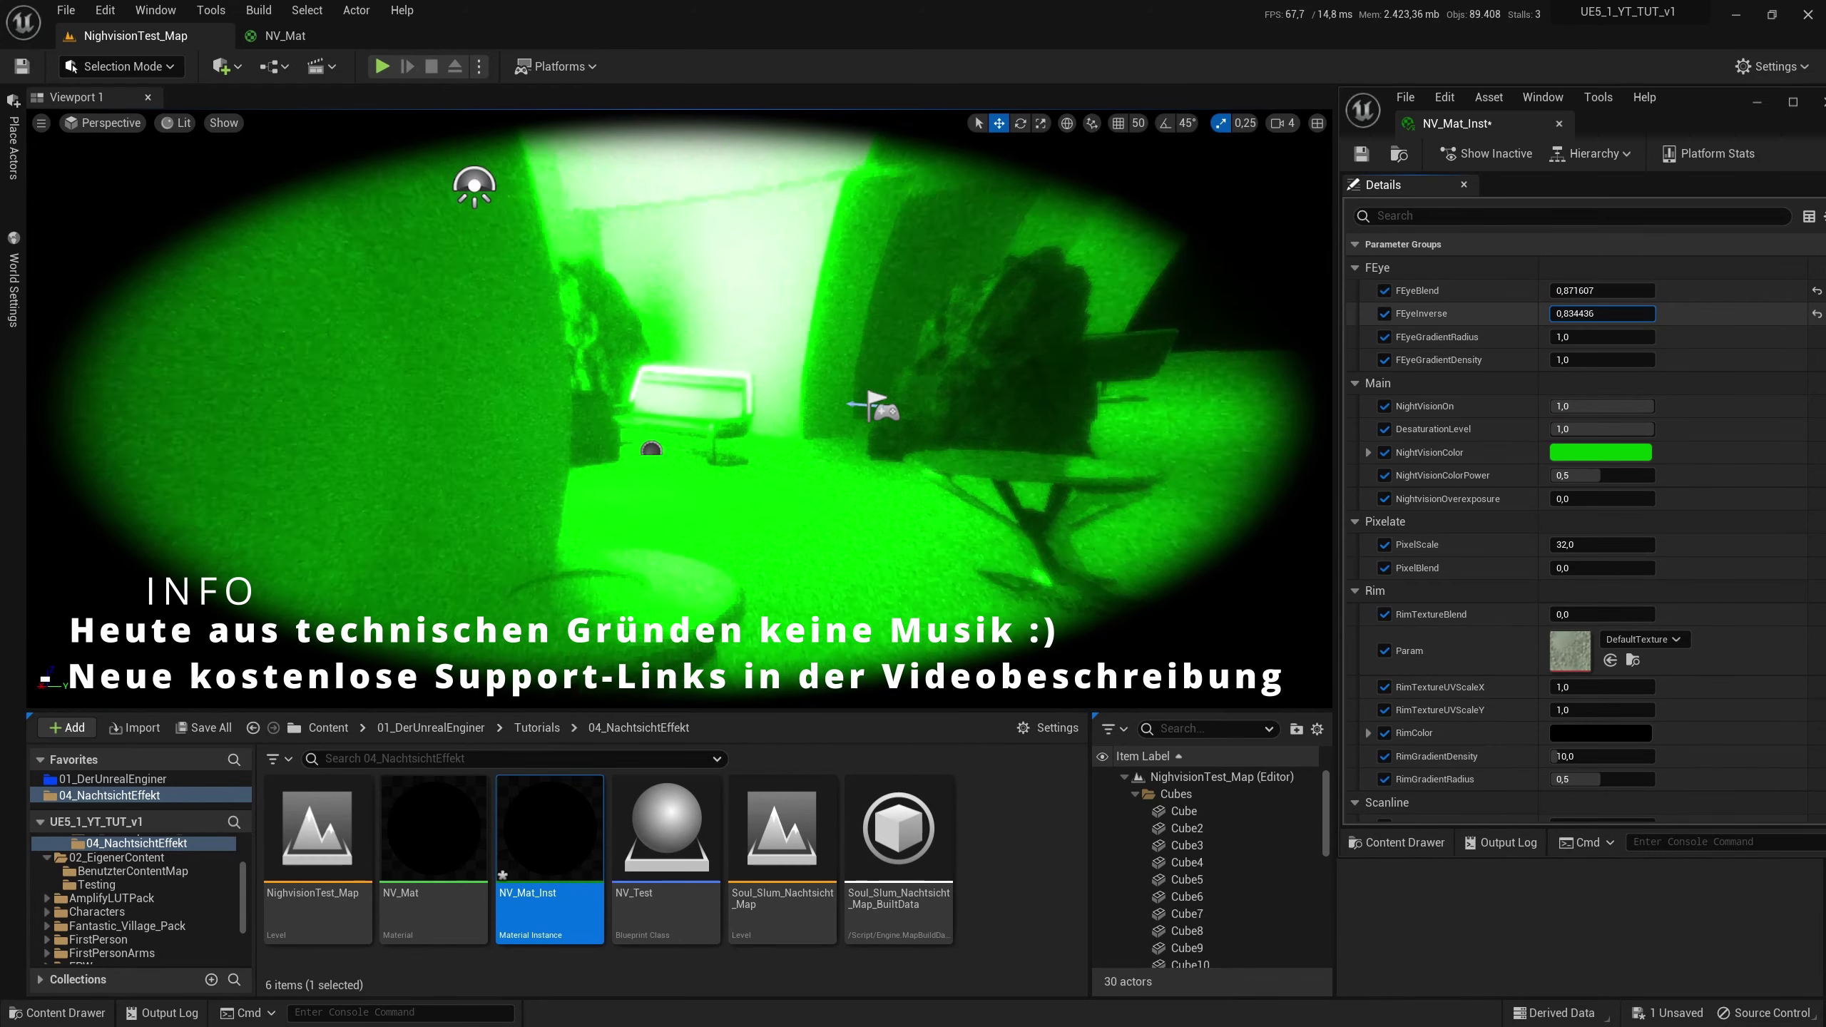
left_click(1818, 315)
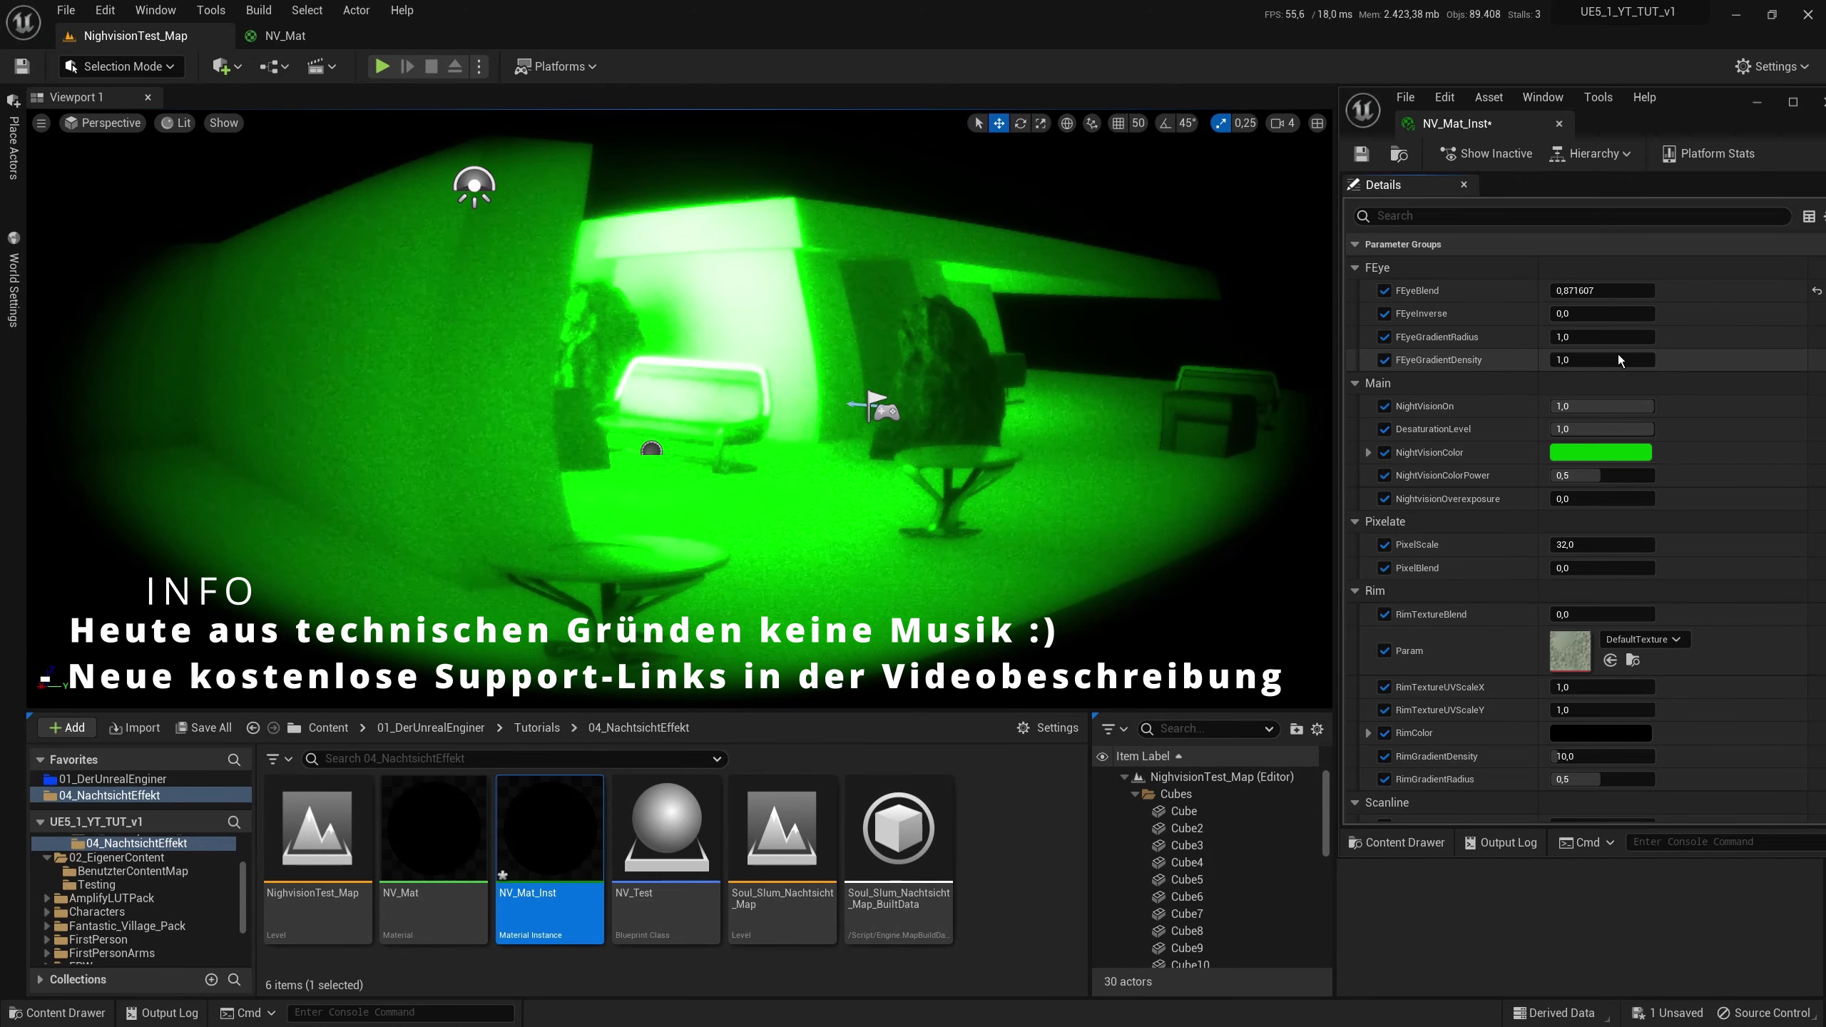
mouse_move(1602, 335)
left_mouse_down()
mouse_move(1531, 336)
mouse_move(1653, 360)
left_mouse_up()
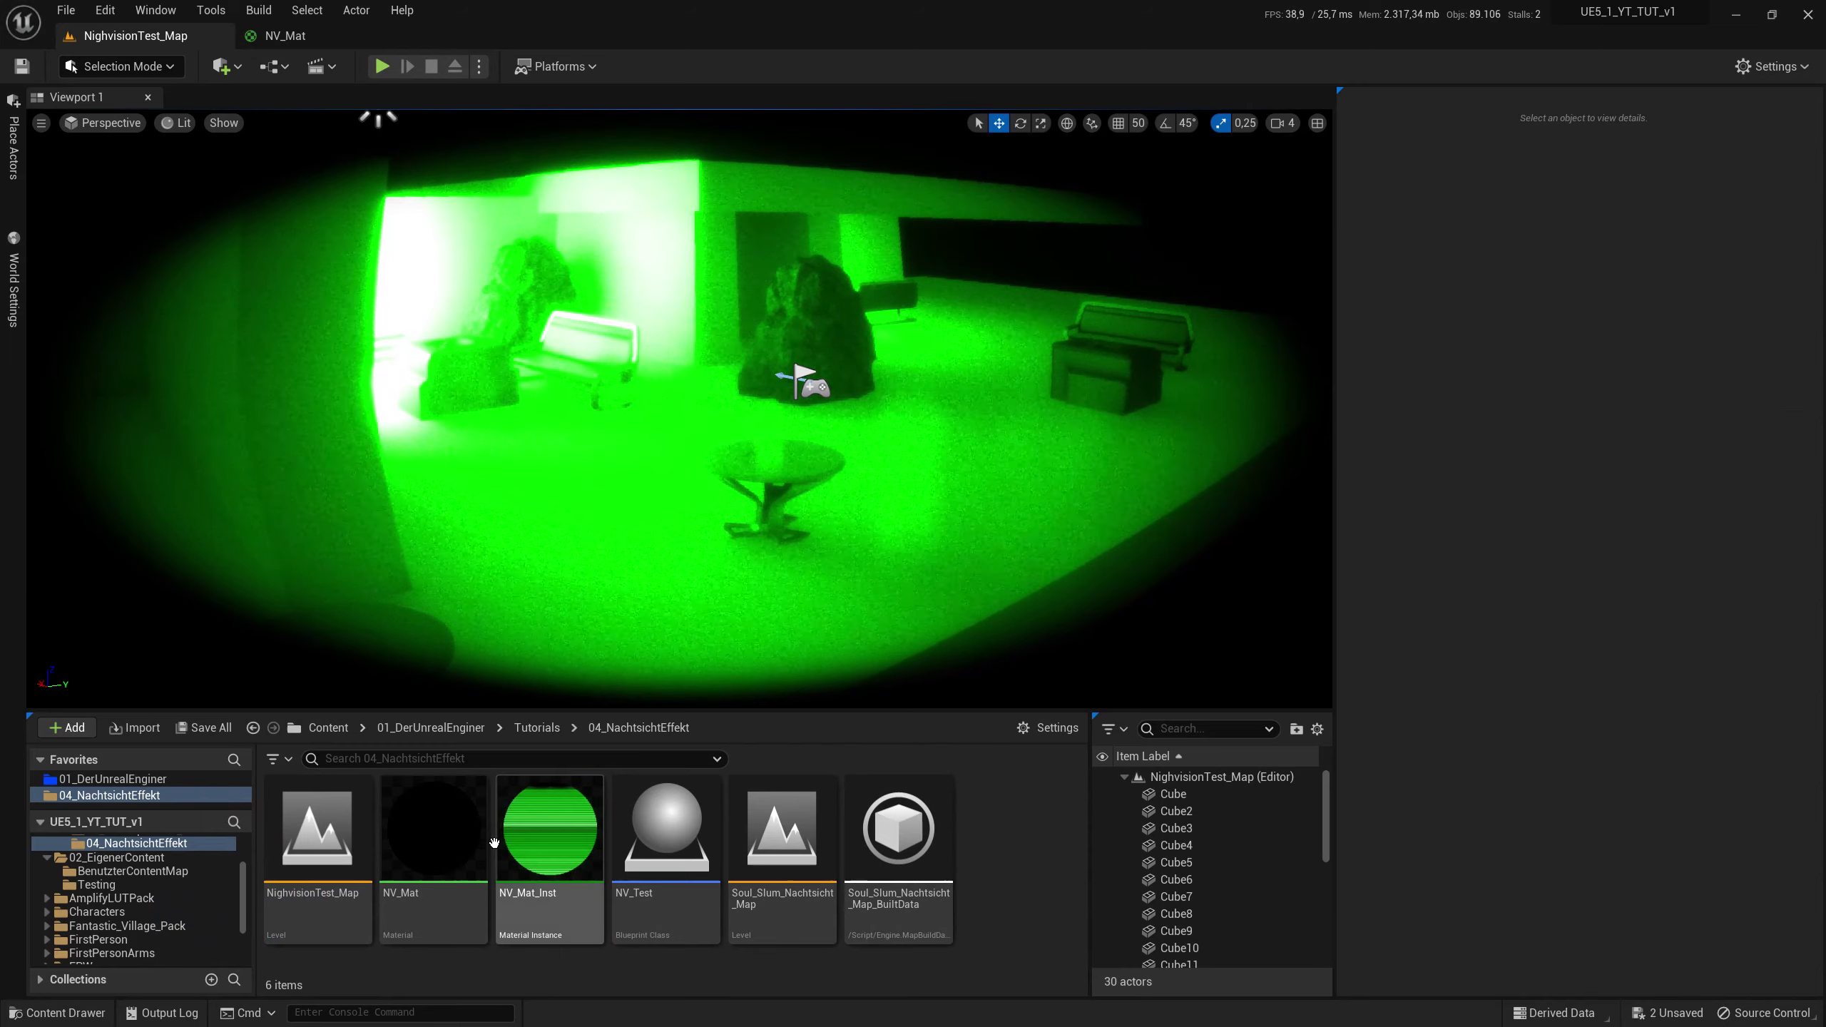
left_click(440, 826)
Step: Open NV_Mat and inspect the top-left pixelation node cluster by marquee-selecting it
double_click(440, 826)
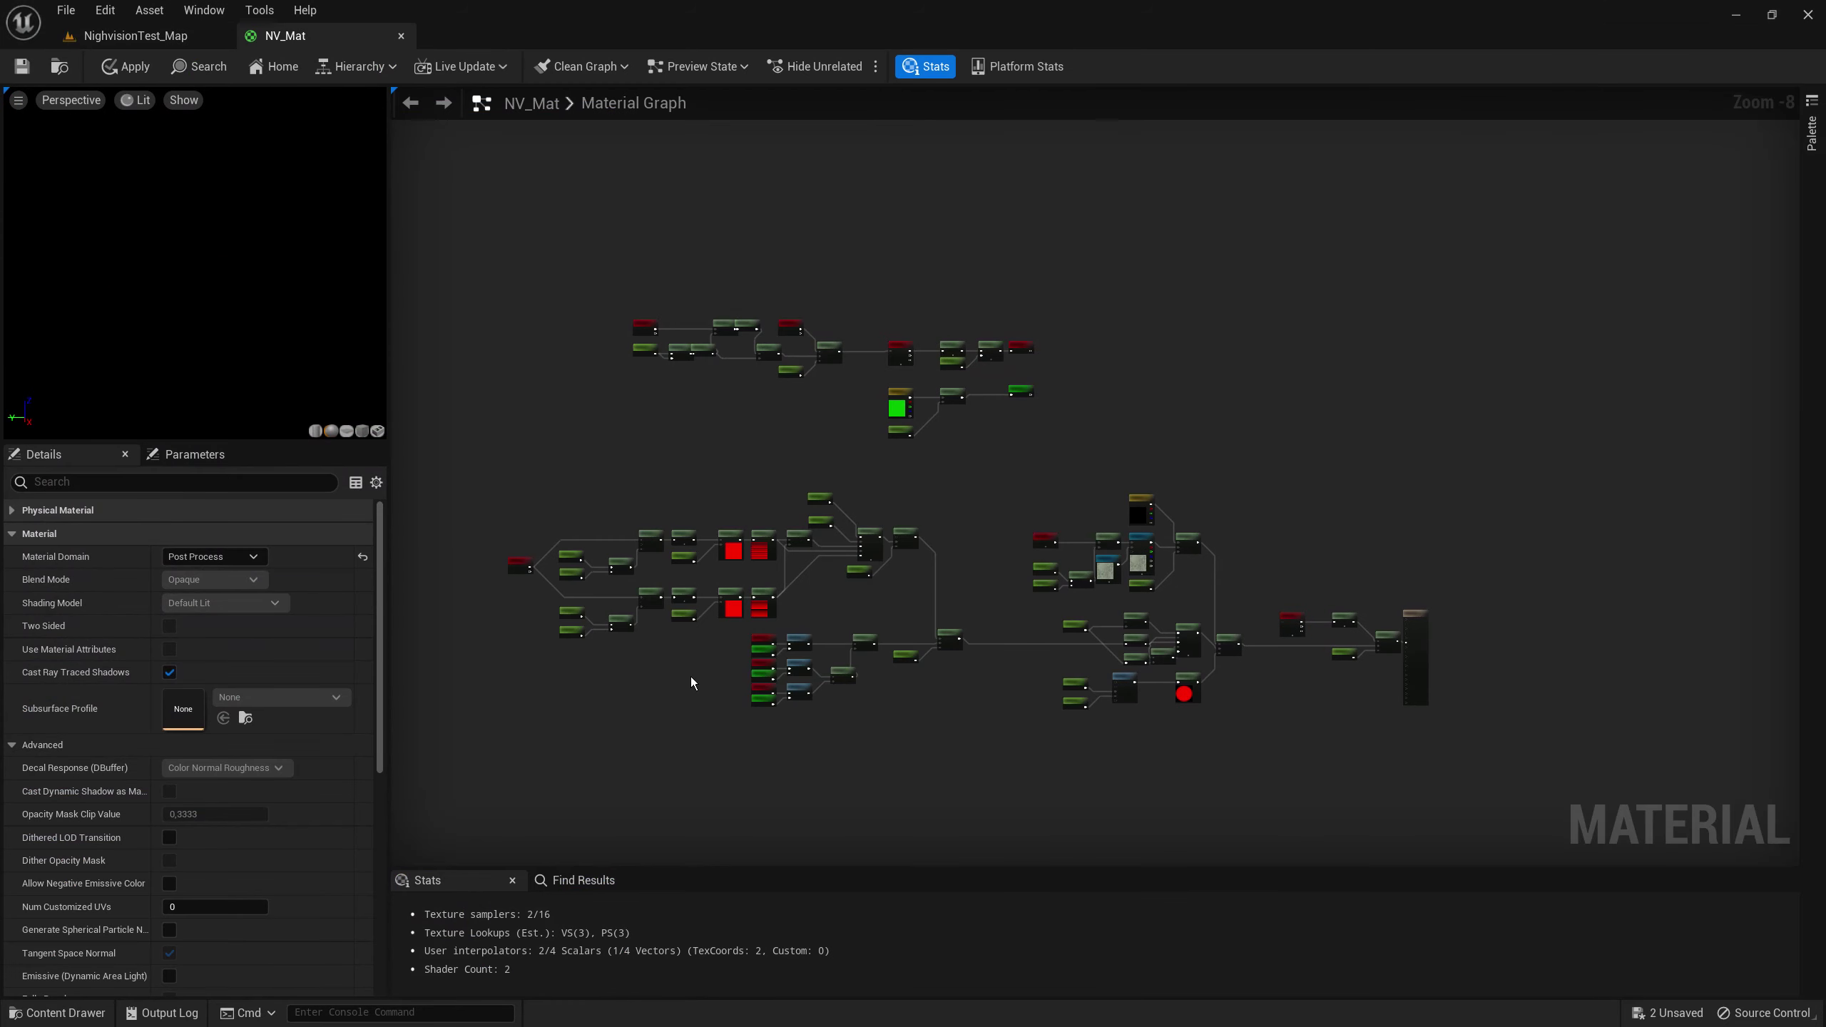
left_click_drag(511, 205, 862, 409)
left_click(768, 430)
scroll(735, 412, "up", 5)
left_click_drag(455, 150, 1140, 457)
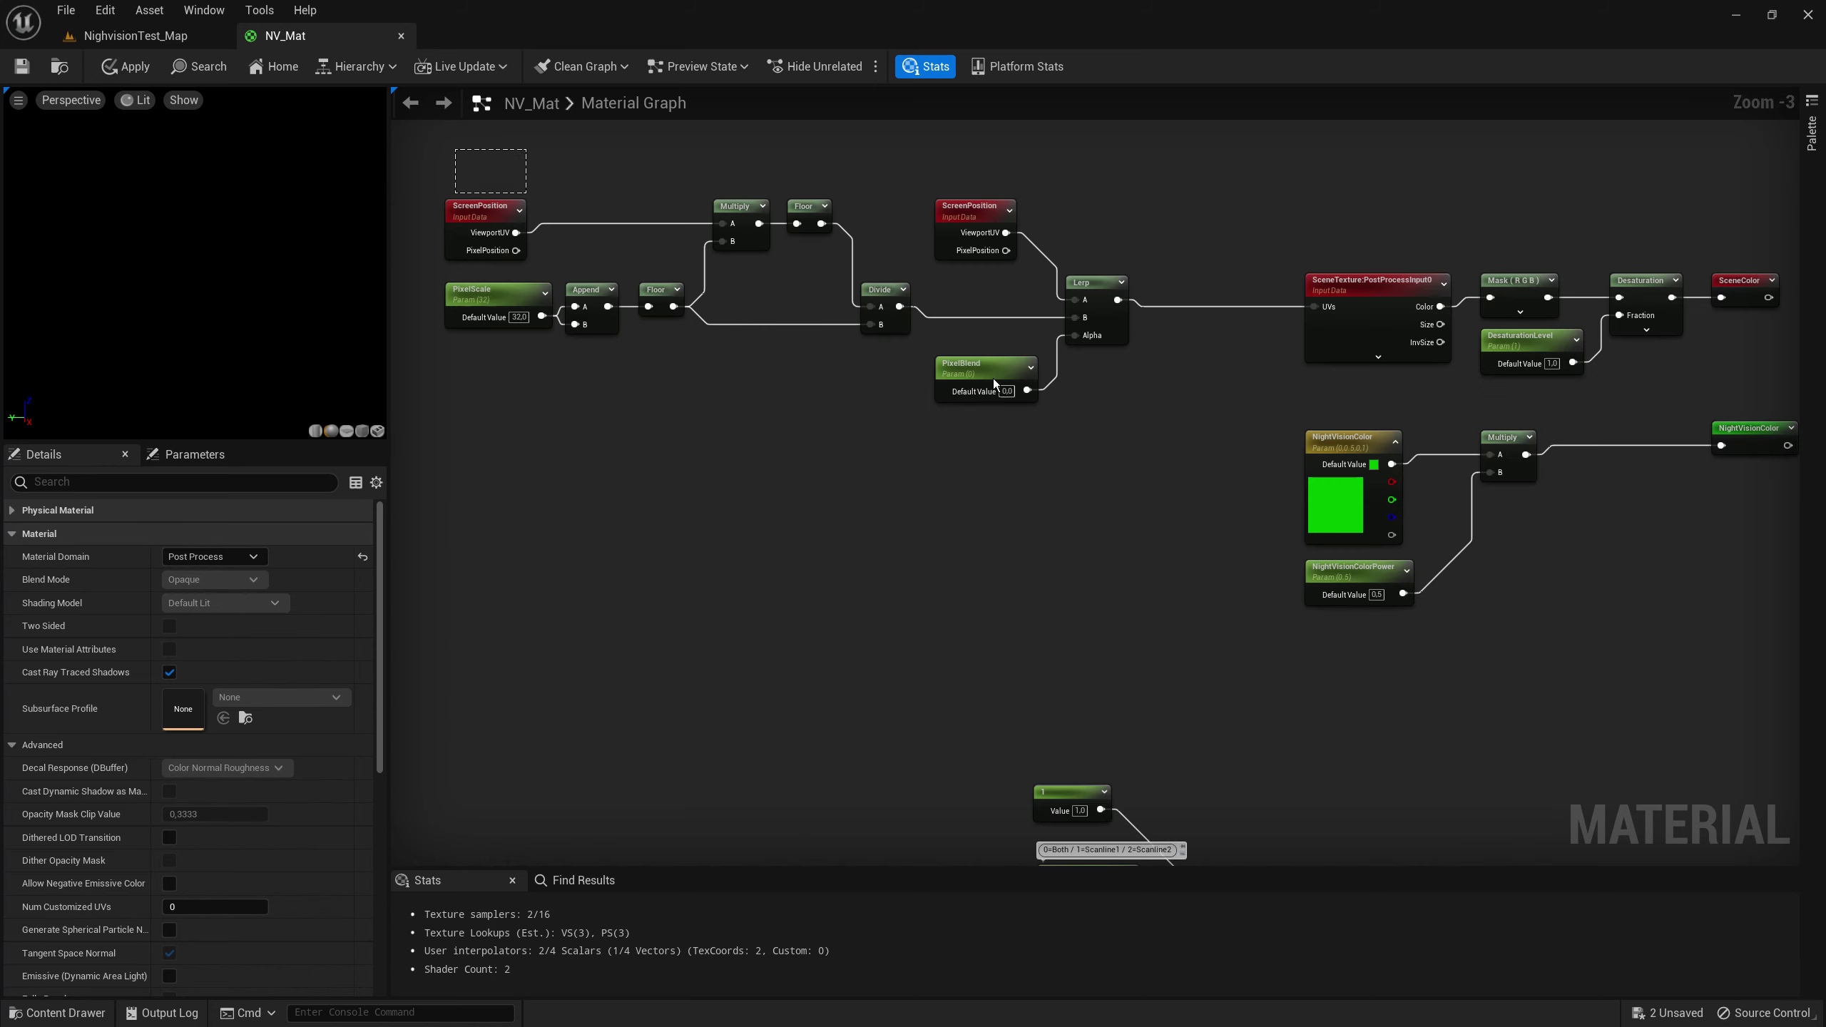
right_click_drag(1140, 456, 1113, 563)
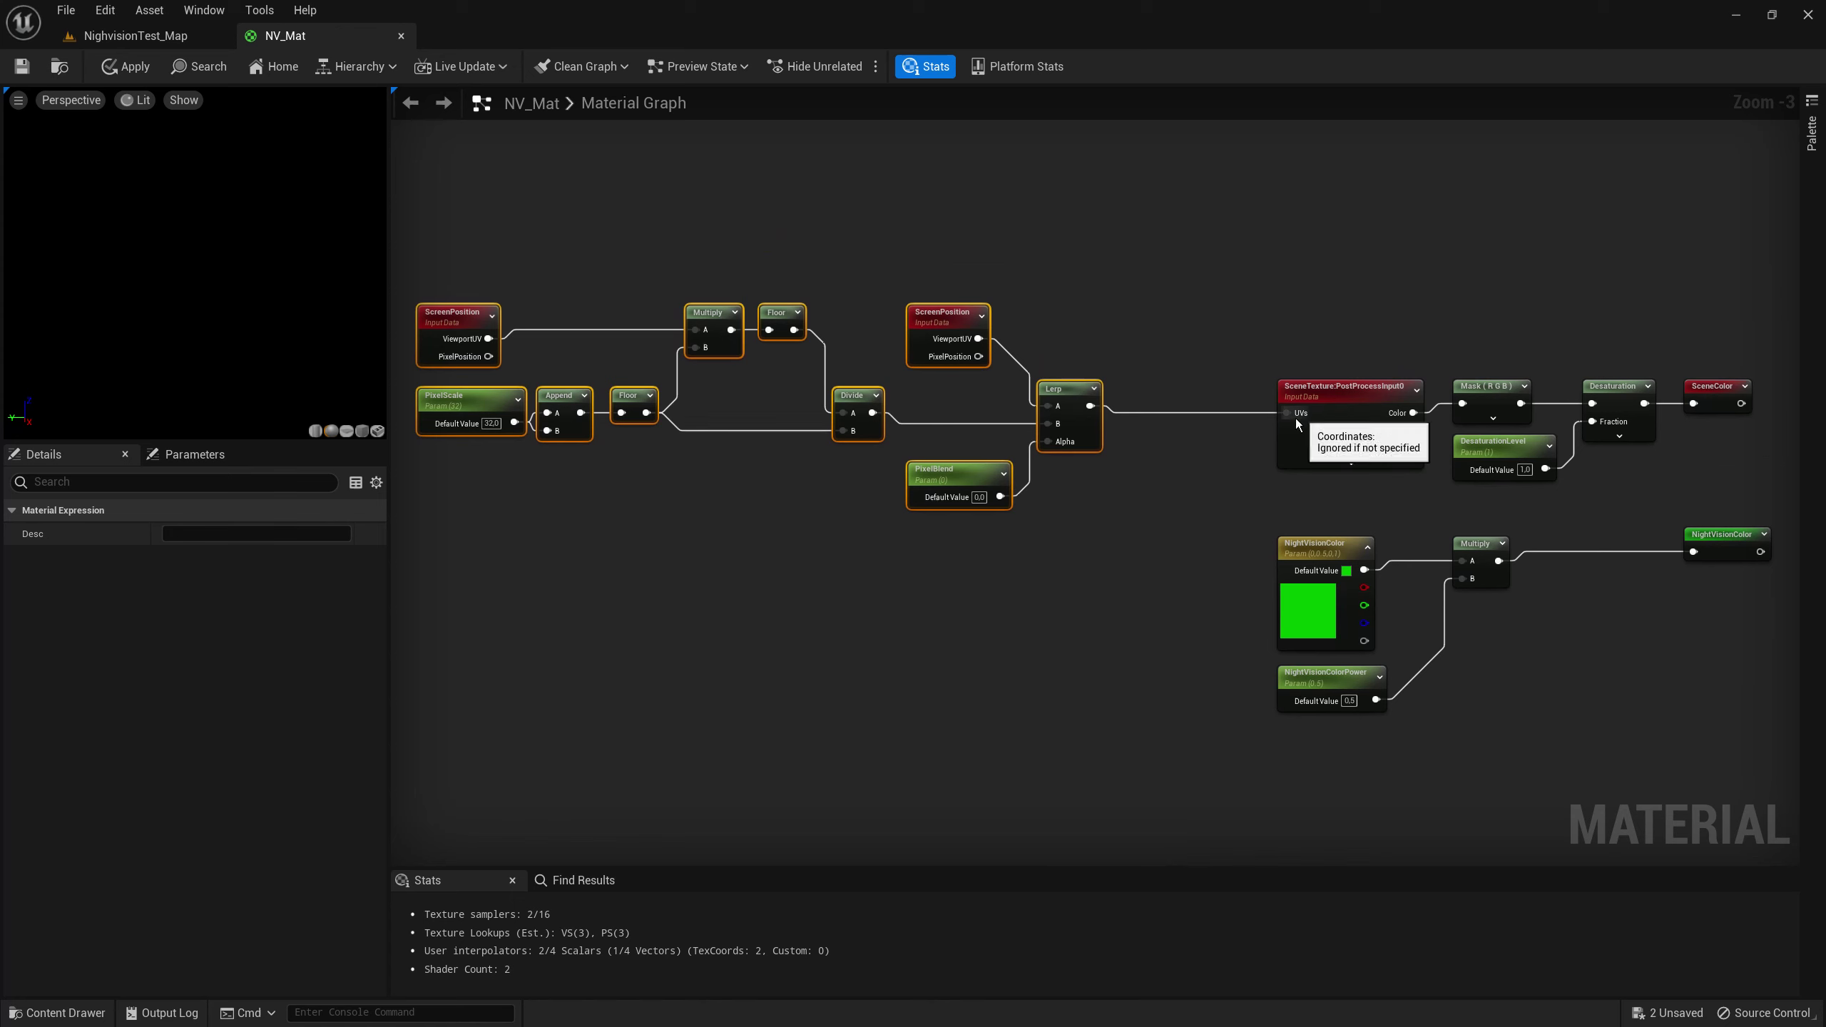
scroll(865, 570, "down", 3)
left_click(883, 614)
Step: Reselect the pixelation nodes to review the chain, then clear the selection
scroll(883, 614, "up", 3)
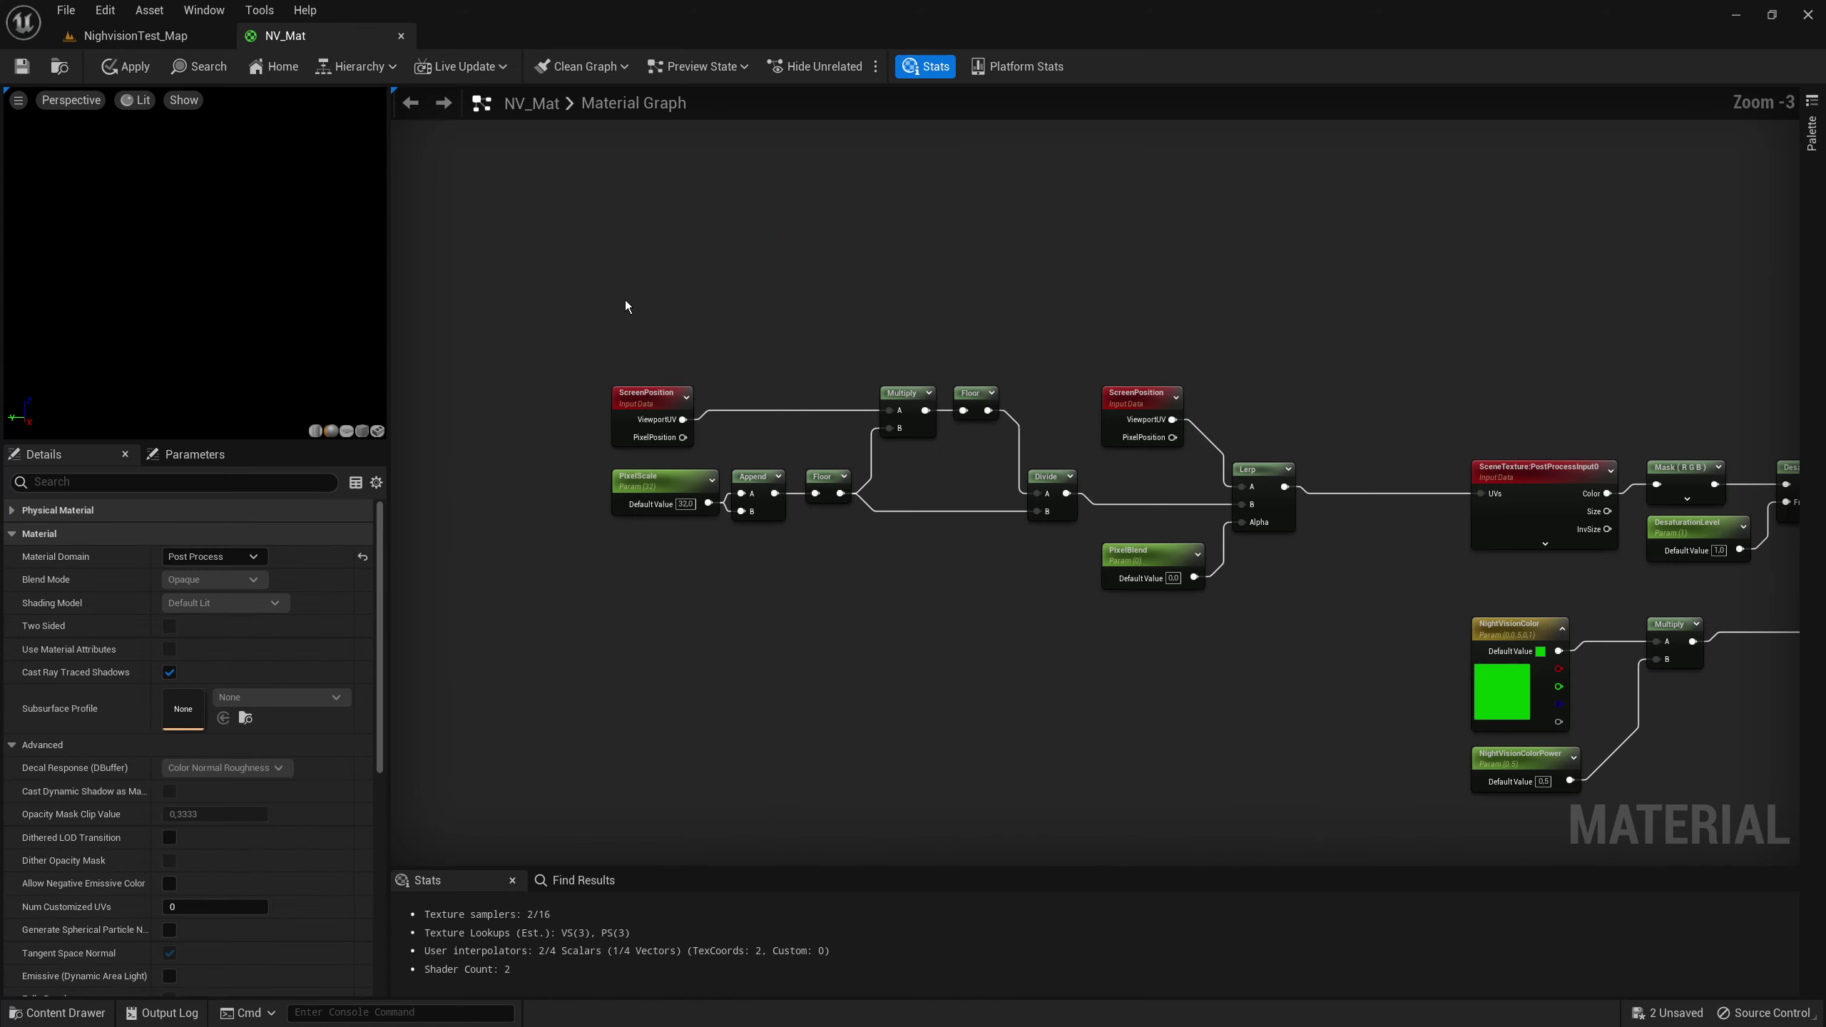
left_click_drag(578, 271, 1267, 633)
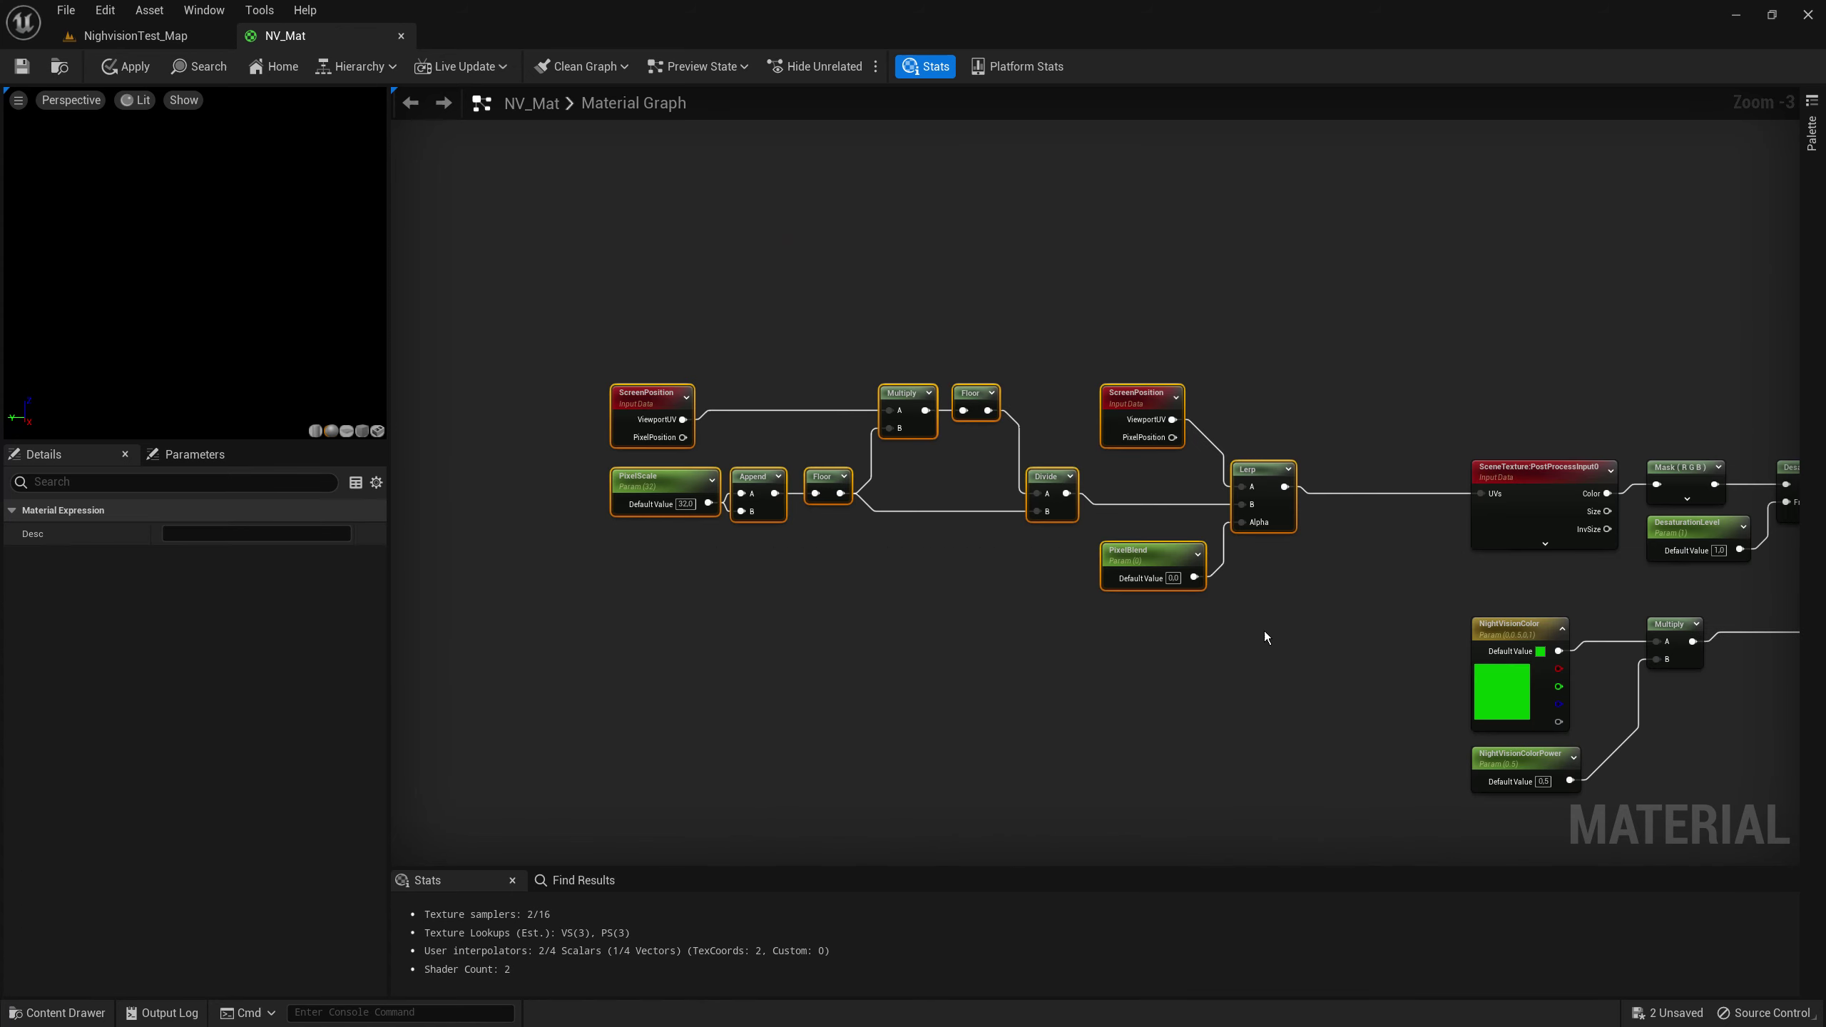
left_click(869, 632)
scroll(869, 632, "down", 1)
scroll(909, 682, "down", 1)
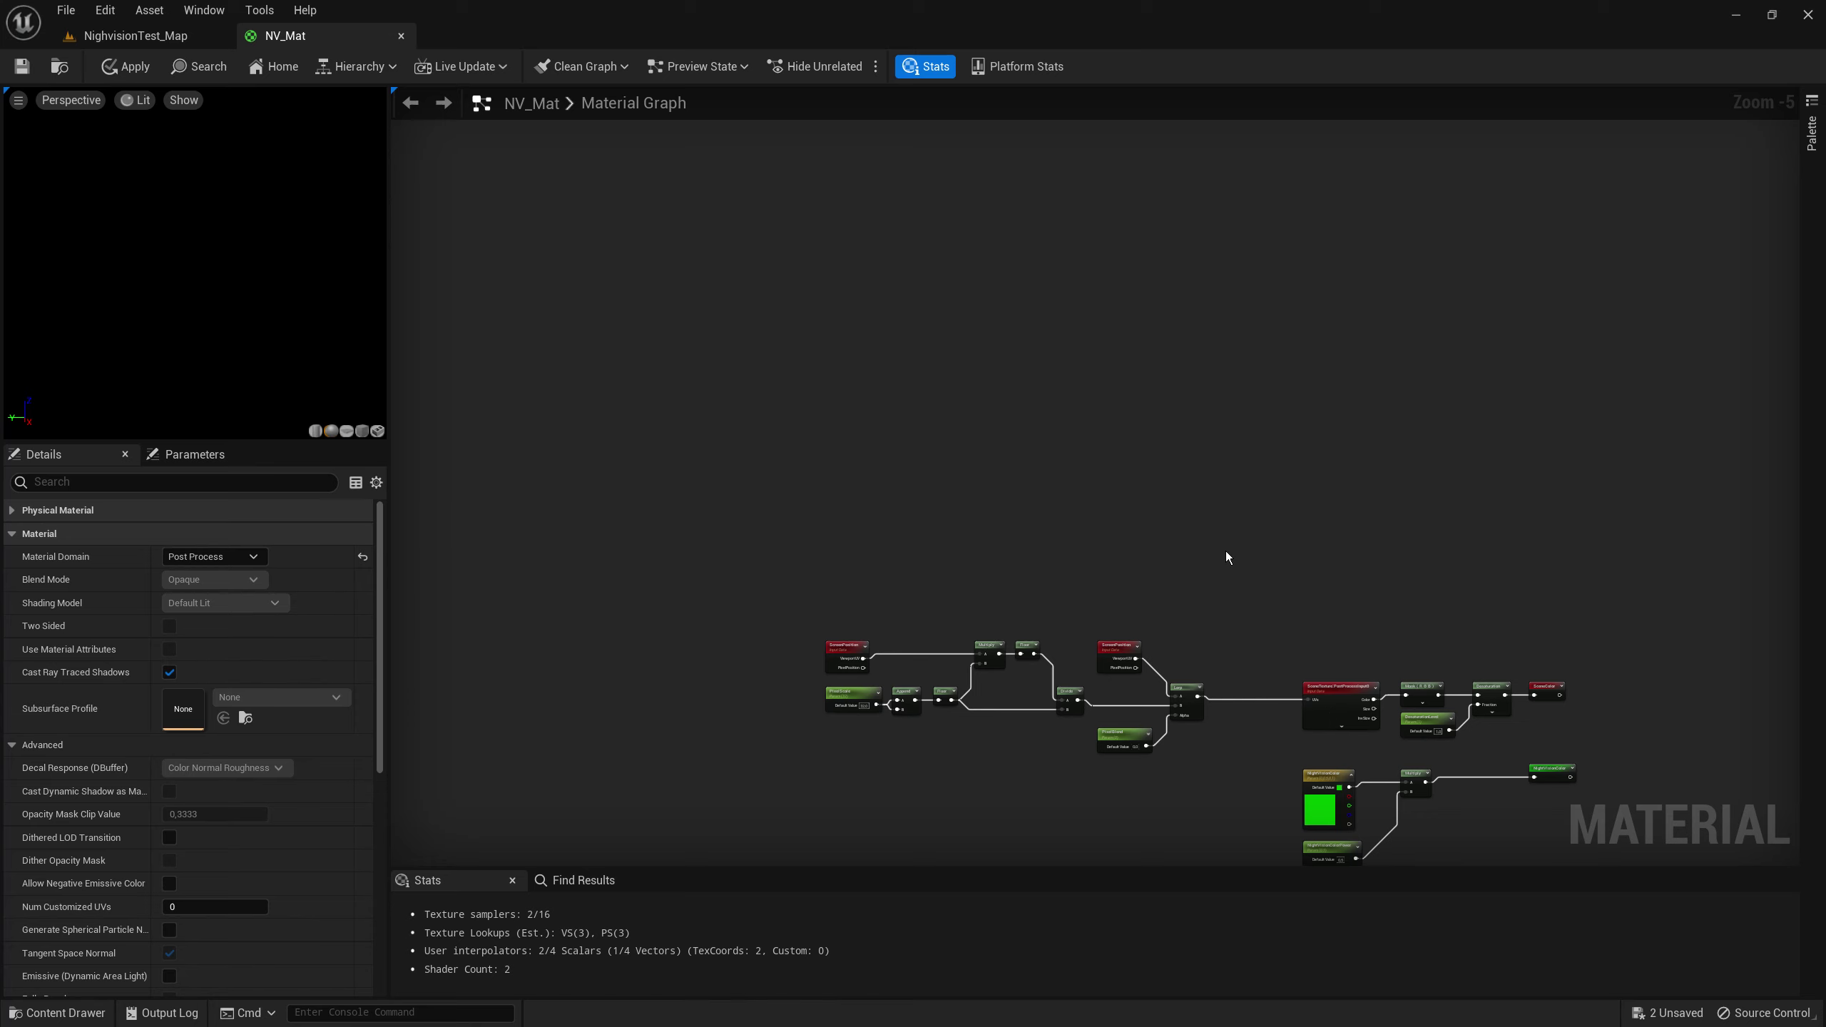
scroll(1171, 556, "up", 3)
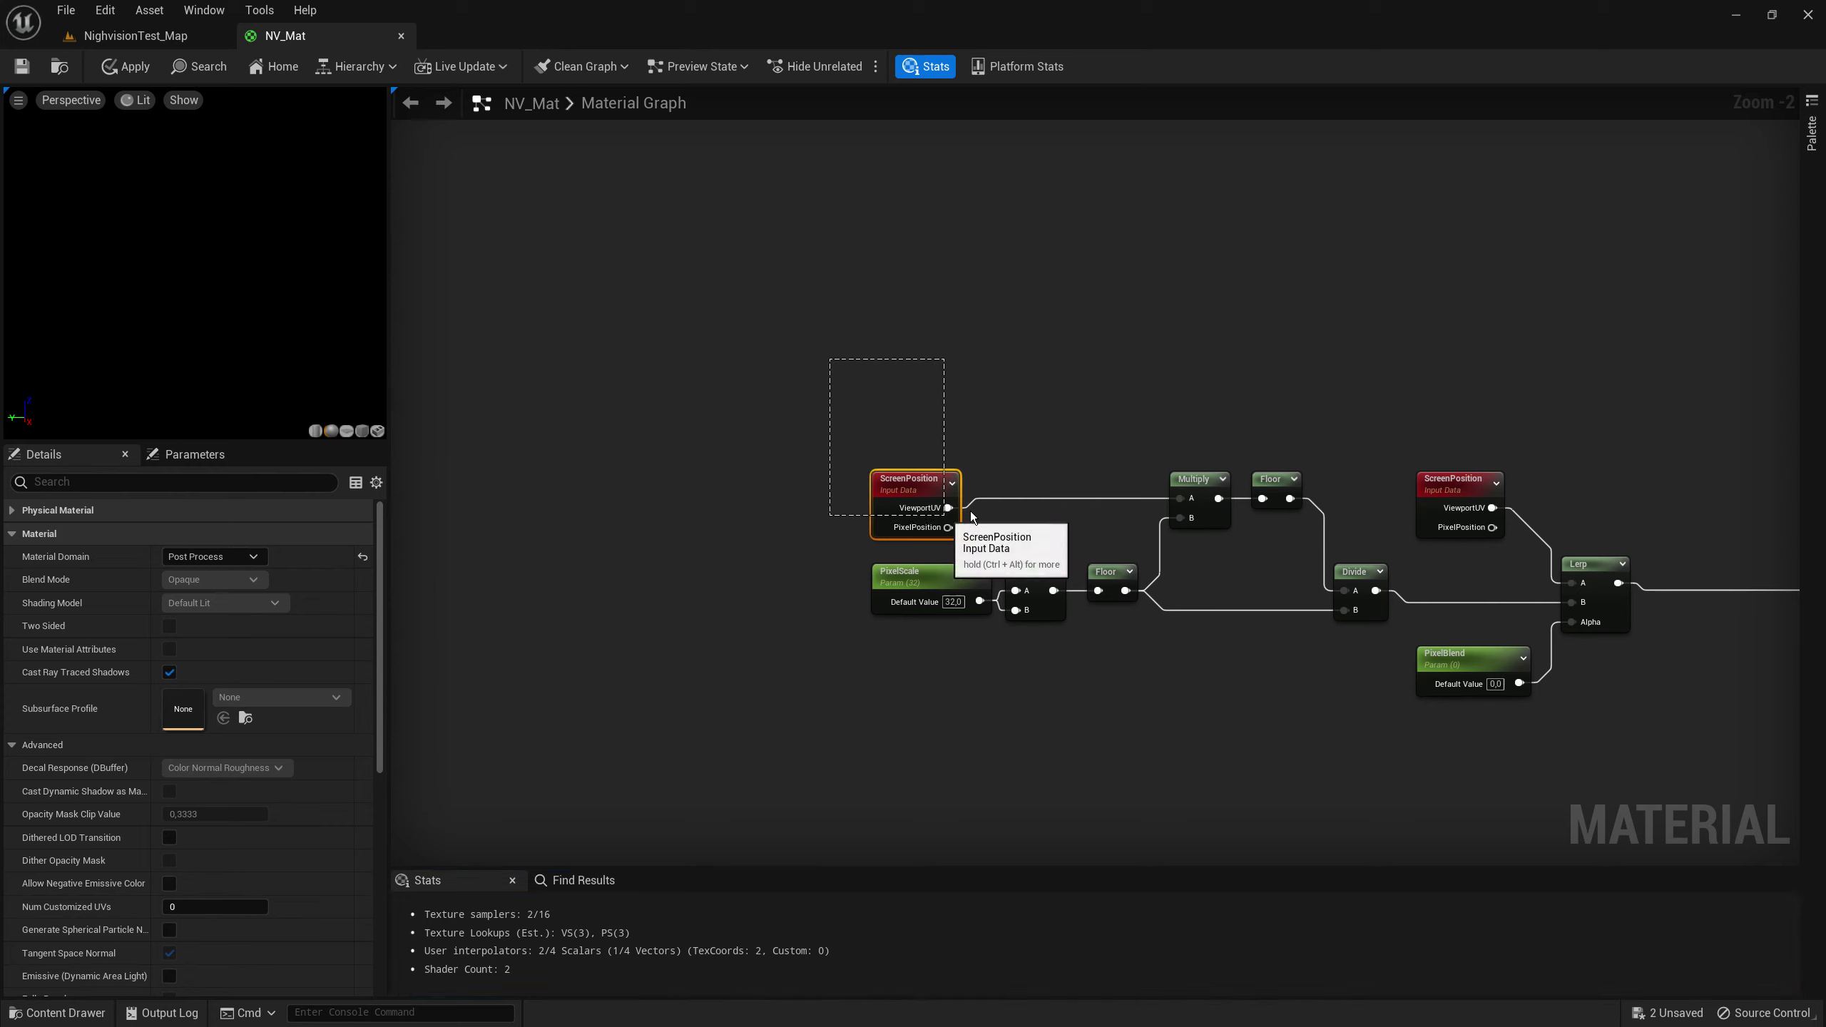
Step: Select the ScreenPosition node and move the view to an empty area of the graph
left_click_drag(838, 363, 956, 514)
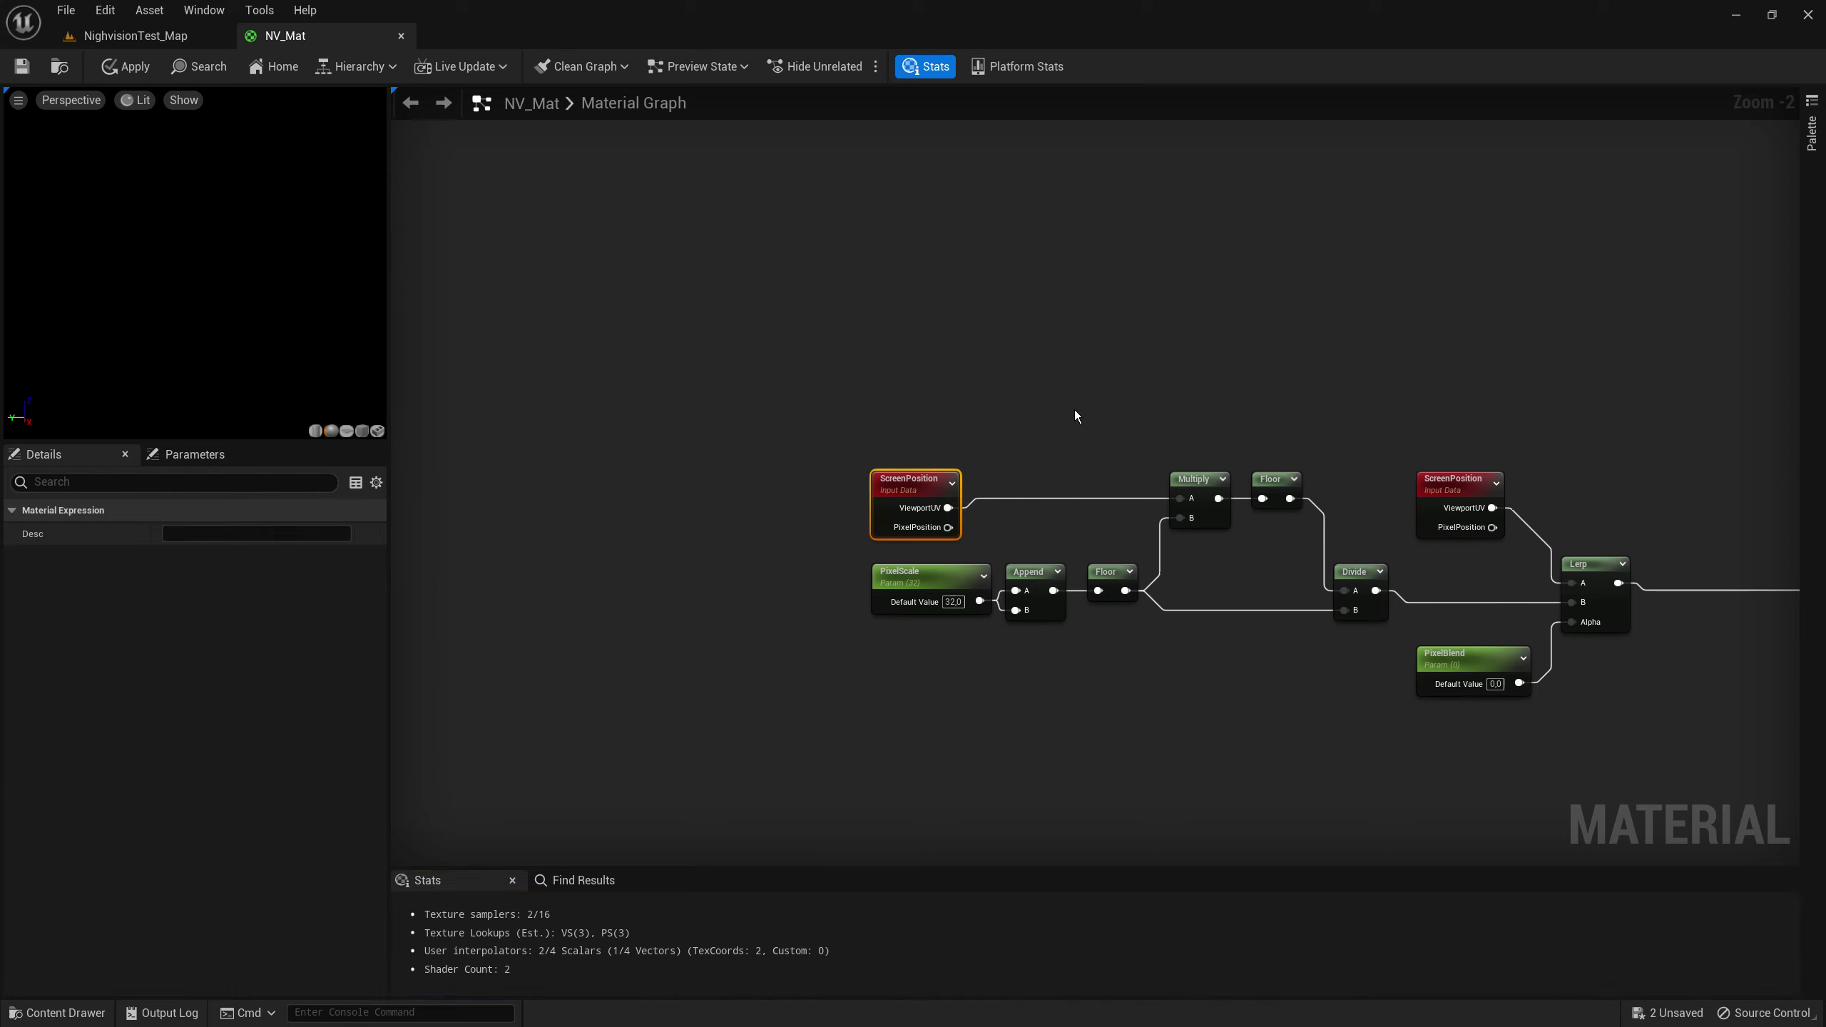
scroll(1042, 173, "down", 3)
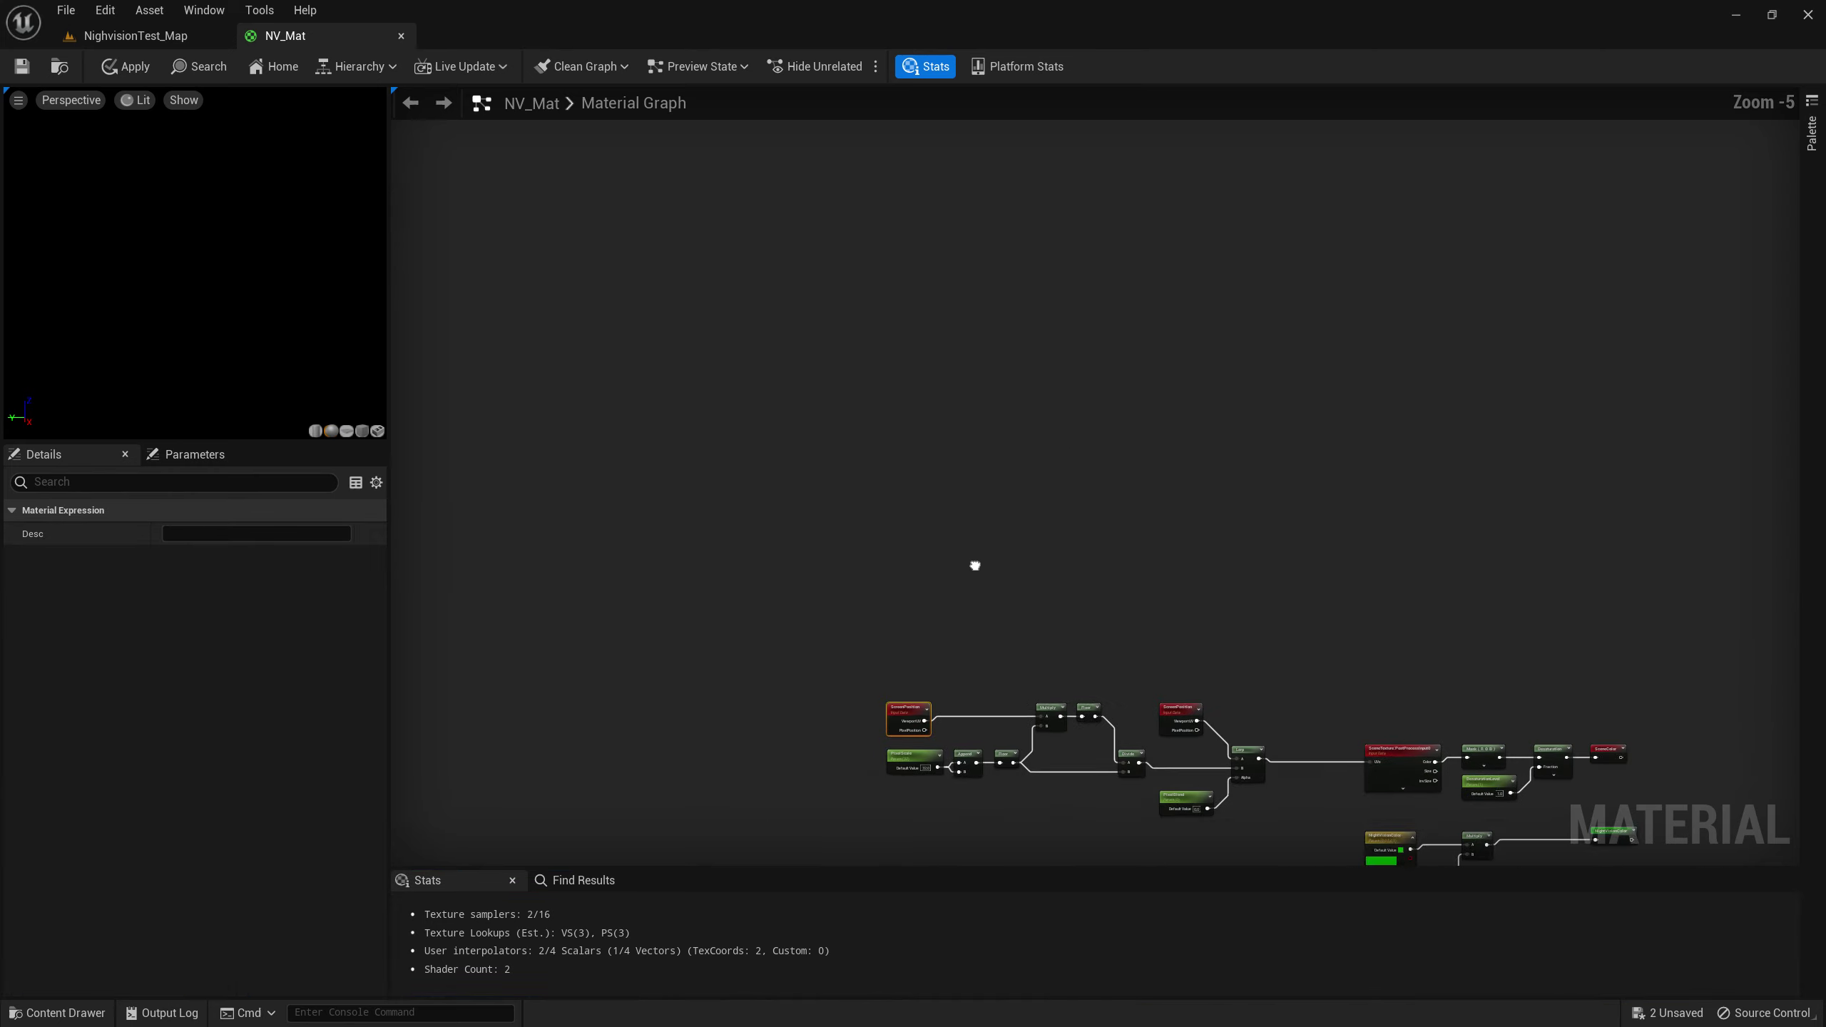
right_click_drag(1043, 172, 1007, 713)
scroll(856, 550, "up", 3)
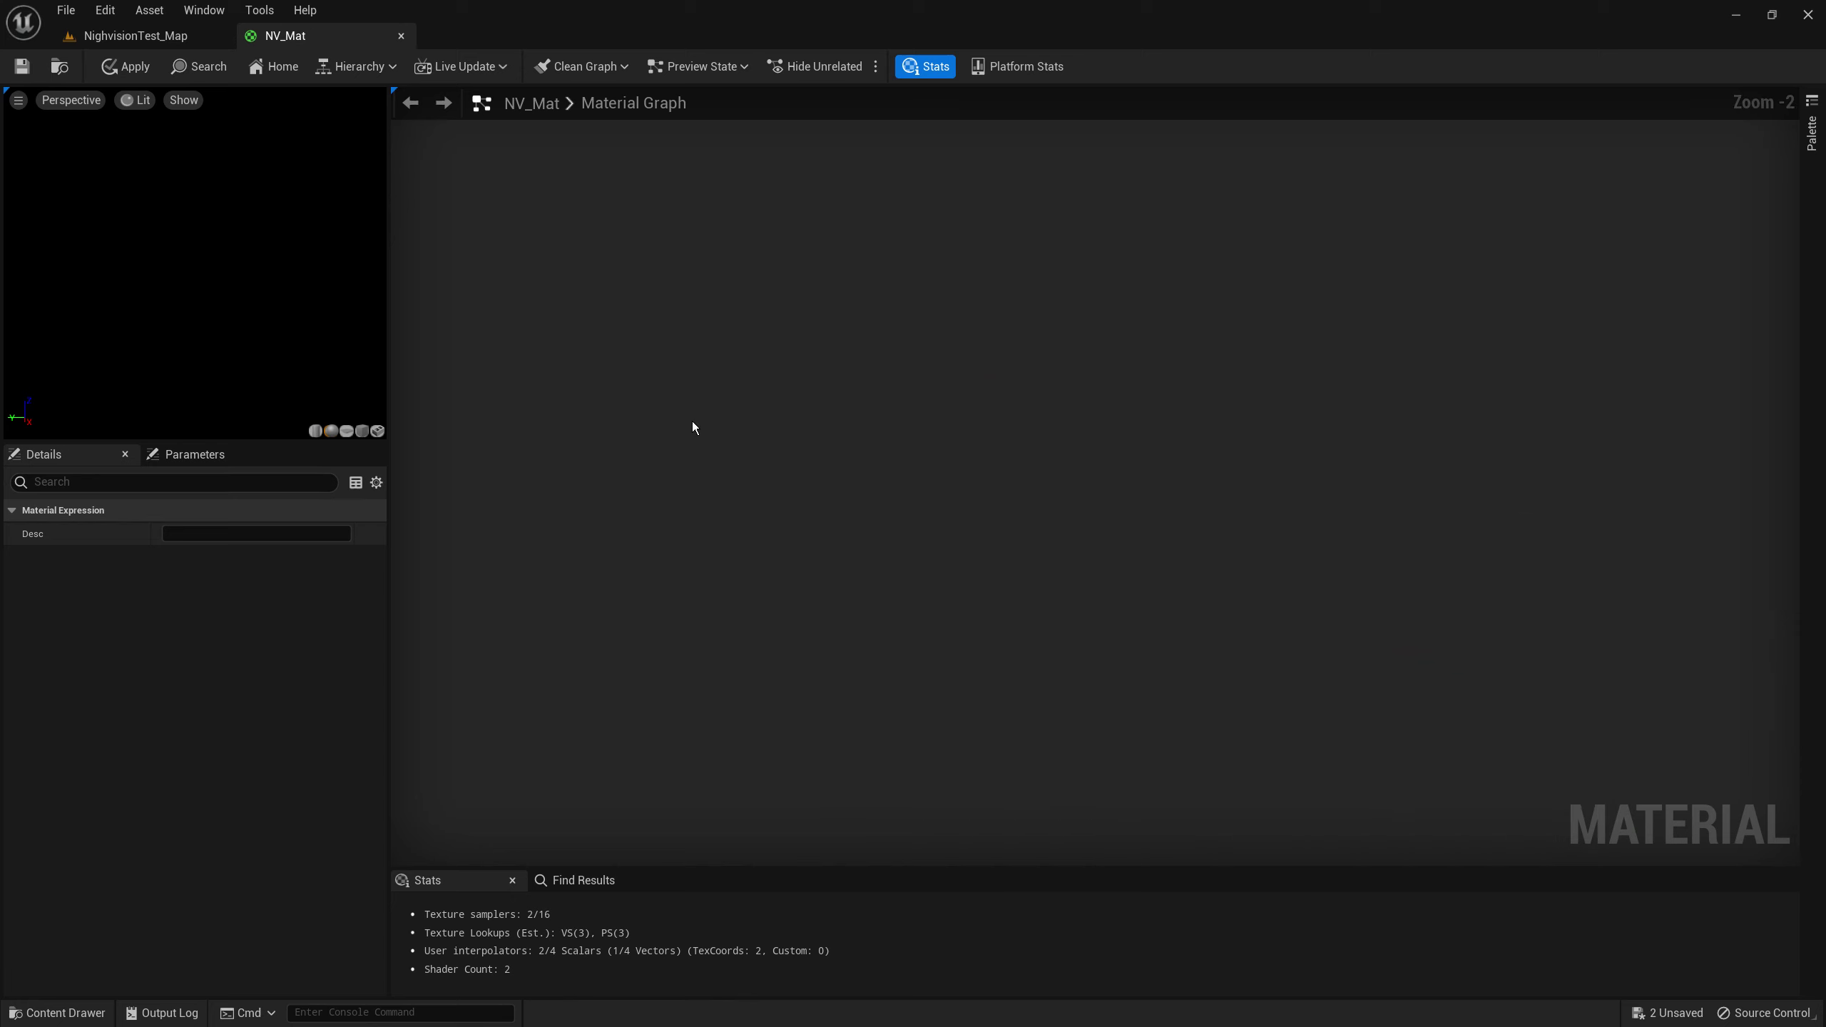
Step: Paste the ScreenPosition copy and wire its ViewportUV into a new Add node
key("ctrl+v")
scroll(893, 455, "up", 2)
left_click(718, 553)
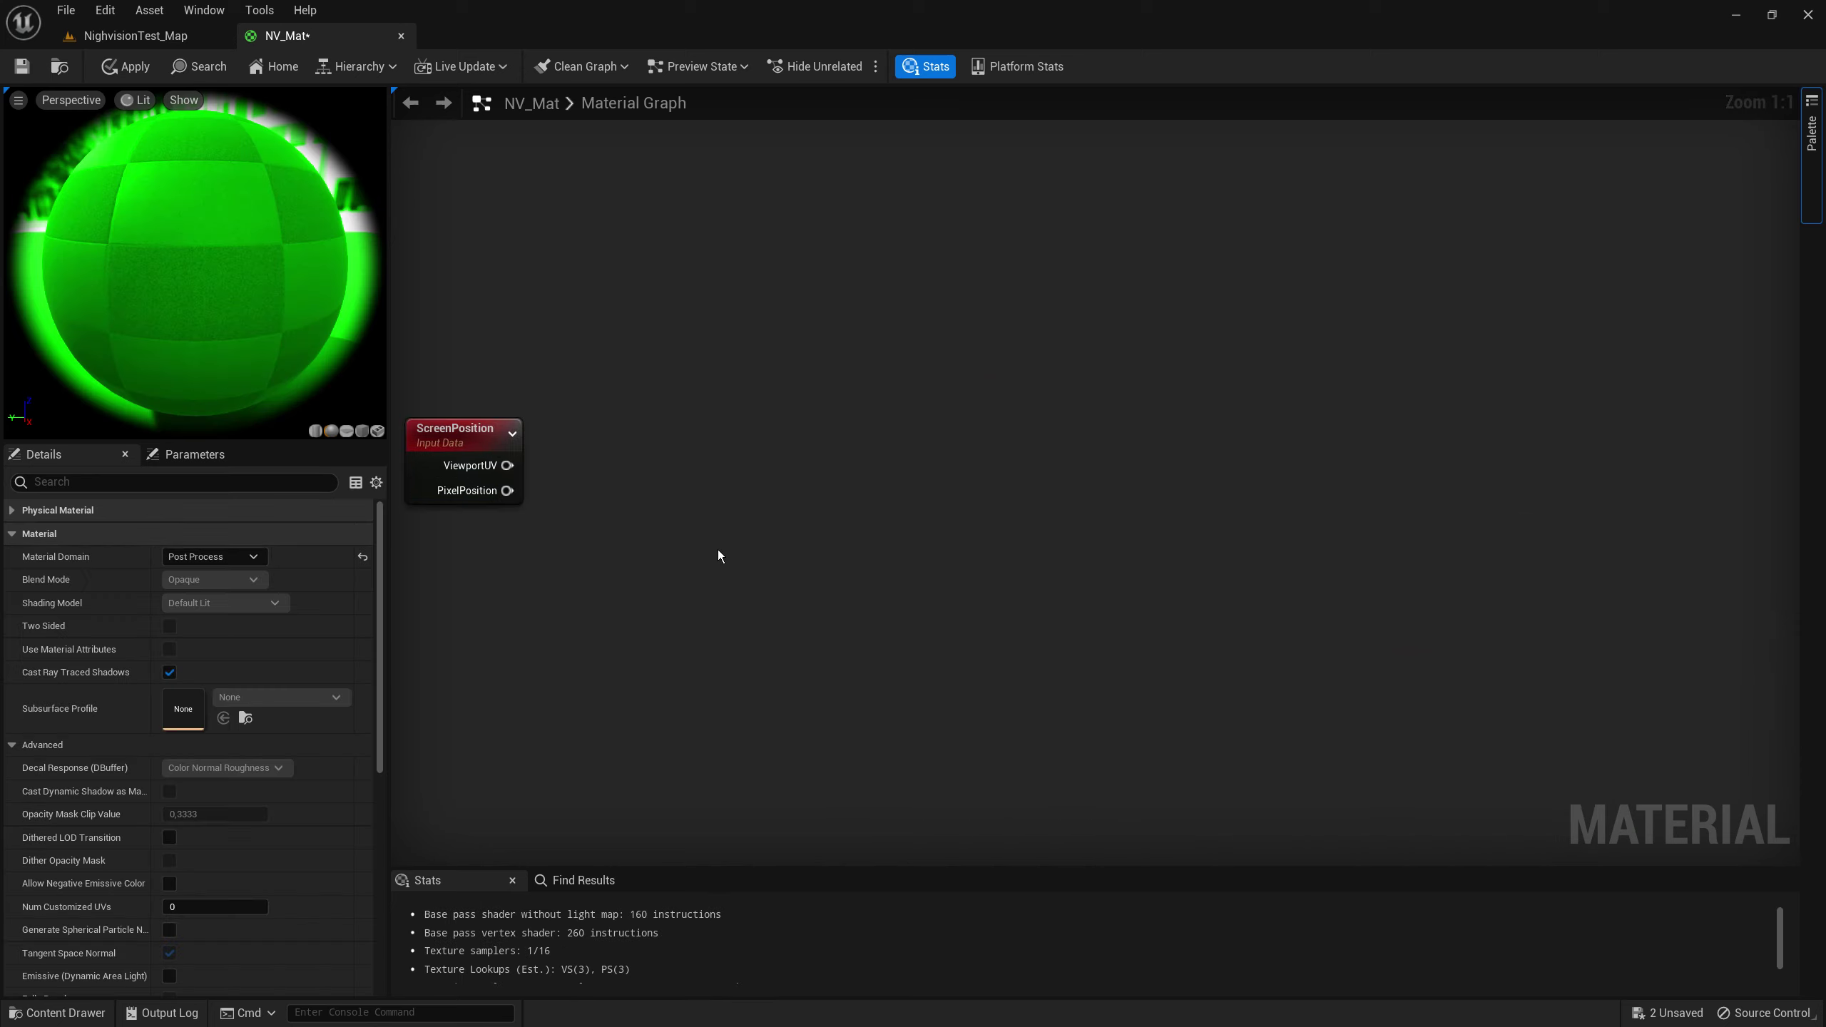
left_click_drag(508, 465, 772, 465)
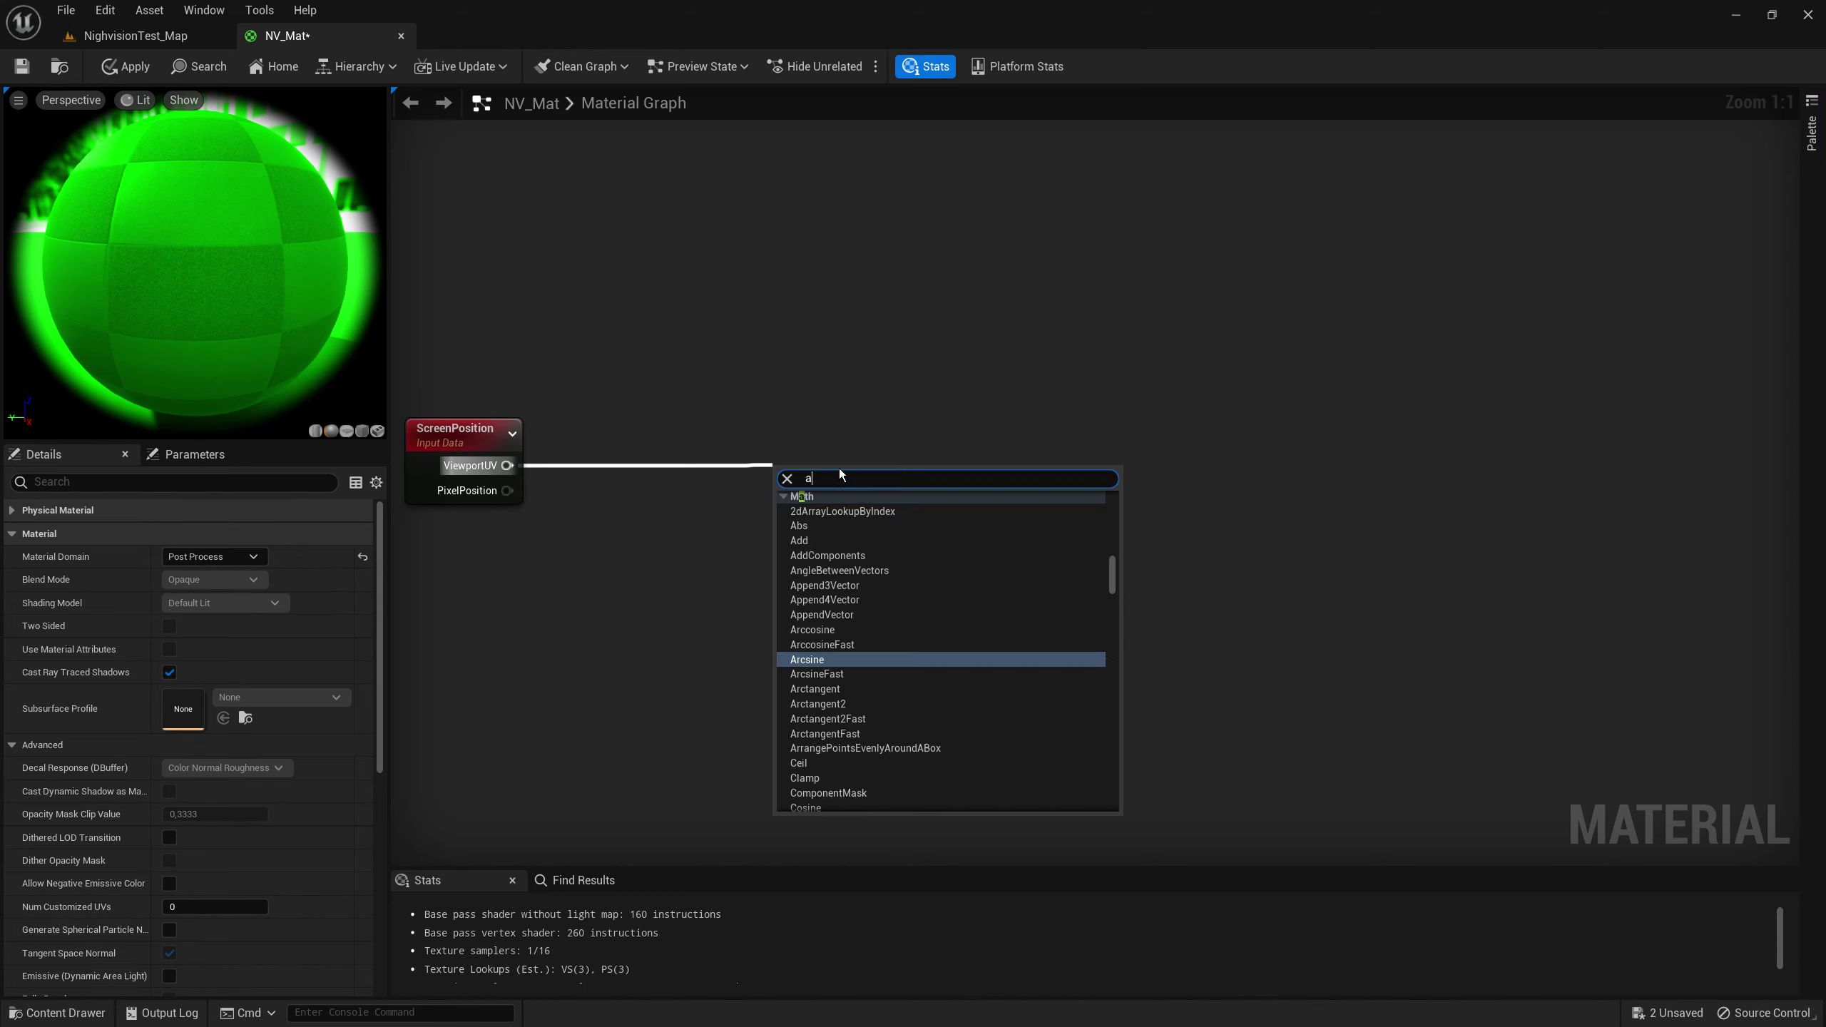
type("add")
key("Return")
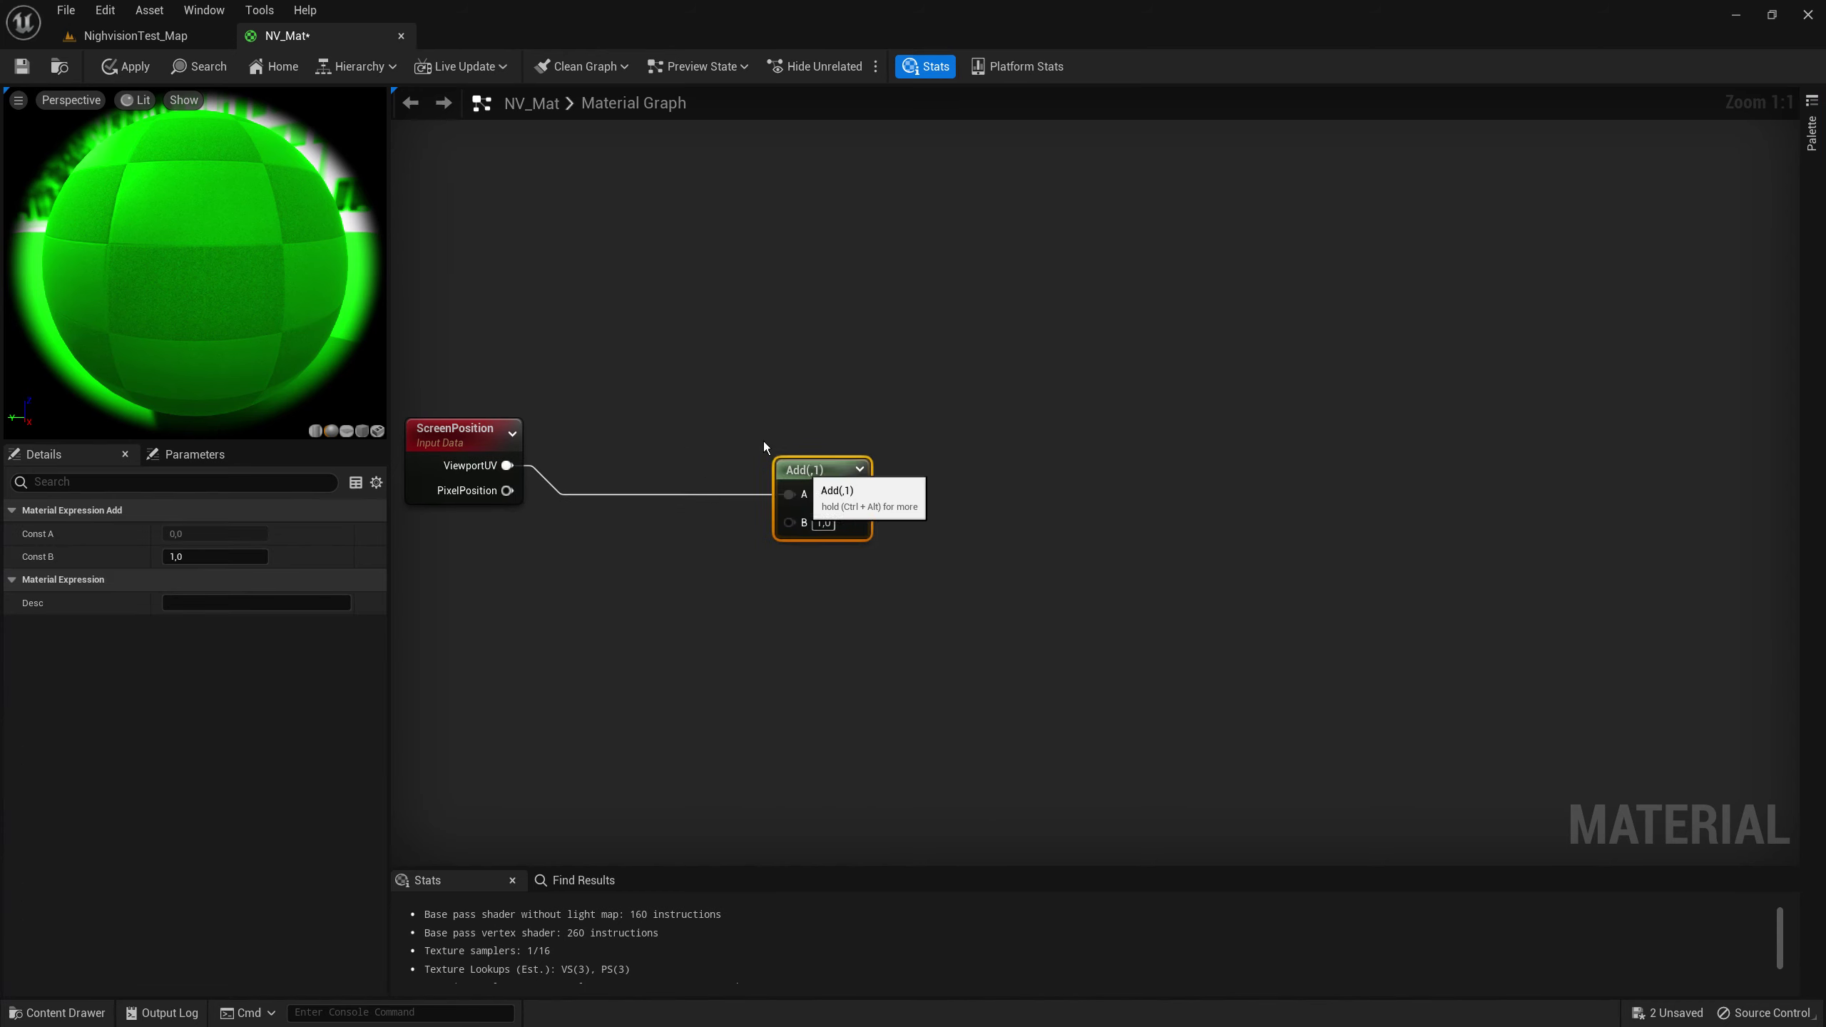
Step: Set the Add node's B value to -0.5
mouse_move(807, 477)
left_mouse_down()
mouse_move(782, 430)
mouse_move(725, 442)
left_mouse_up()
left_click(741, 482)
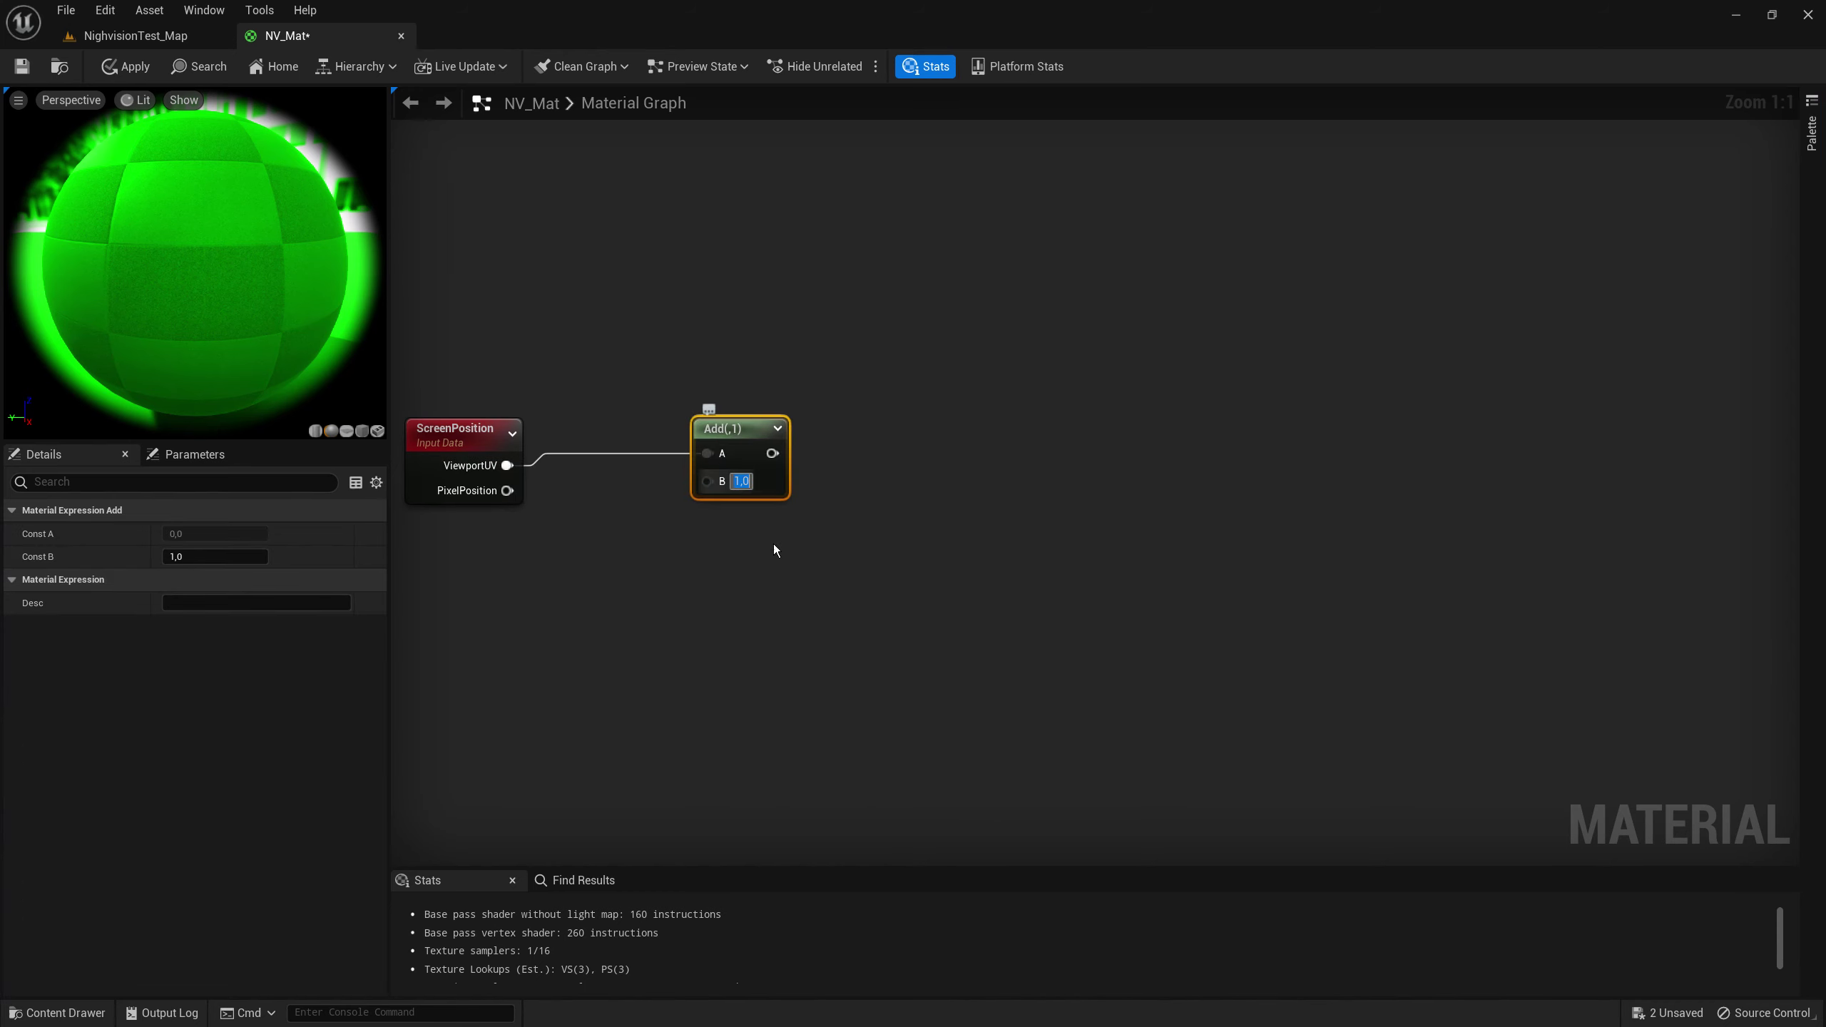
type("-0.")
type("6")
key("BackSpace")
type("5")
key("Return")
left_click(853, 514)
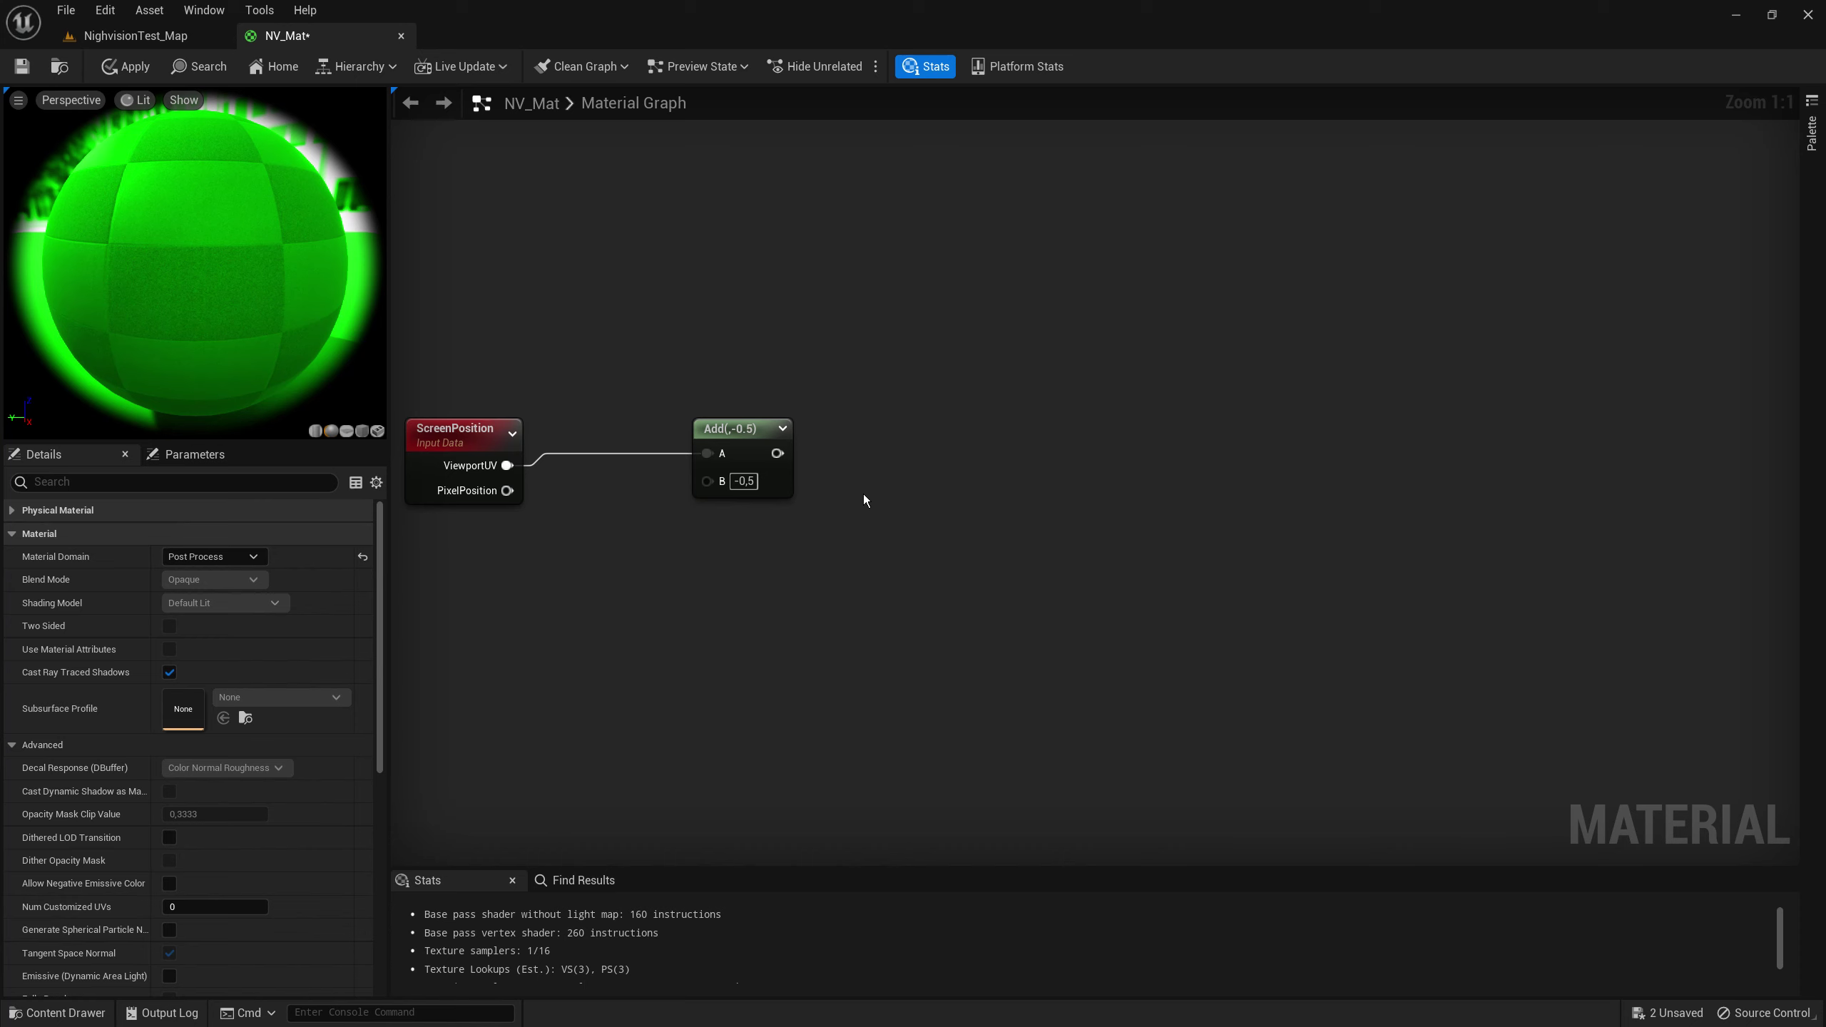
Step: Feed the Add output into a new RadialGradientExponential node
left_click_drag(777, 453, 934, 487)
type("gradien")
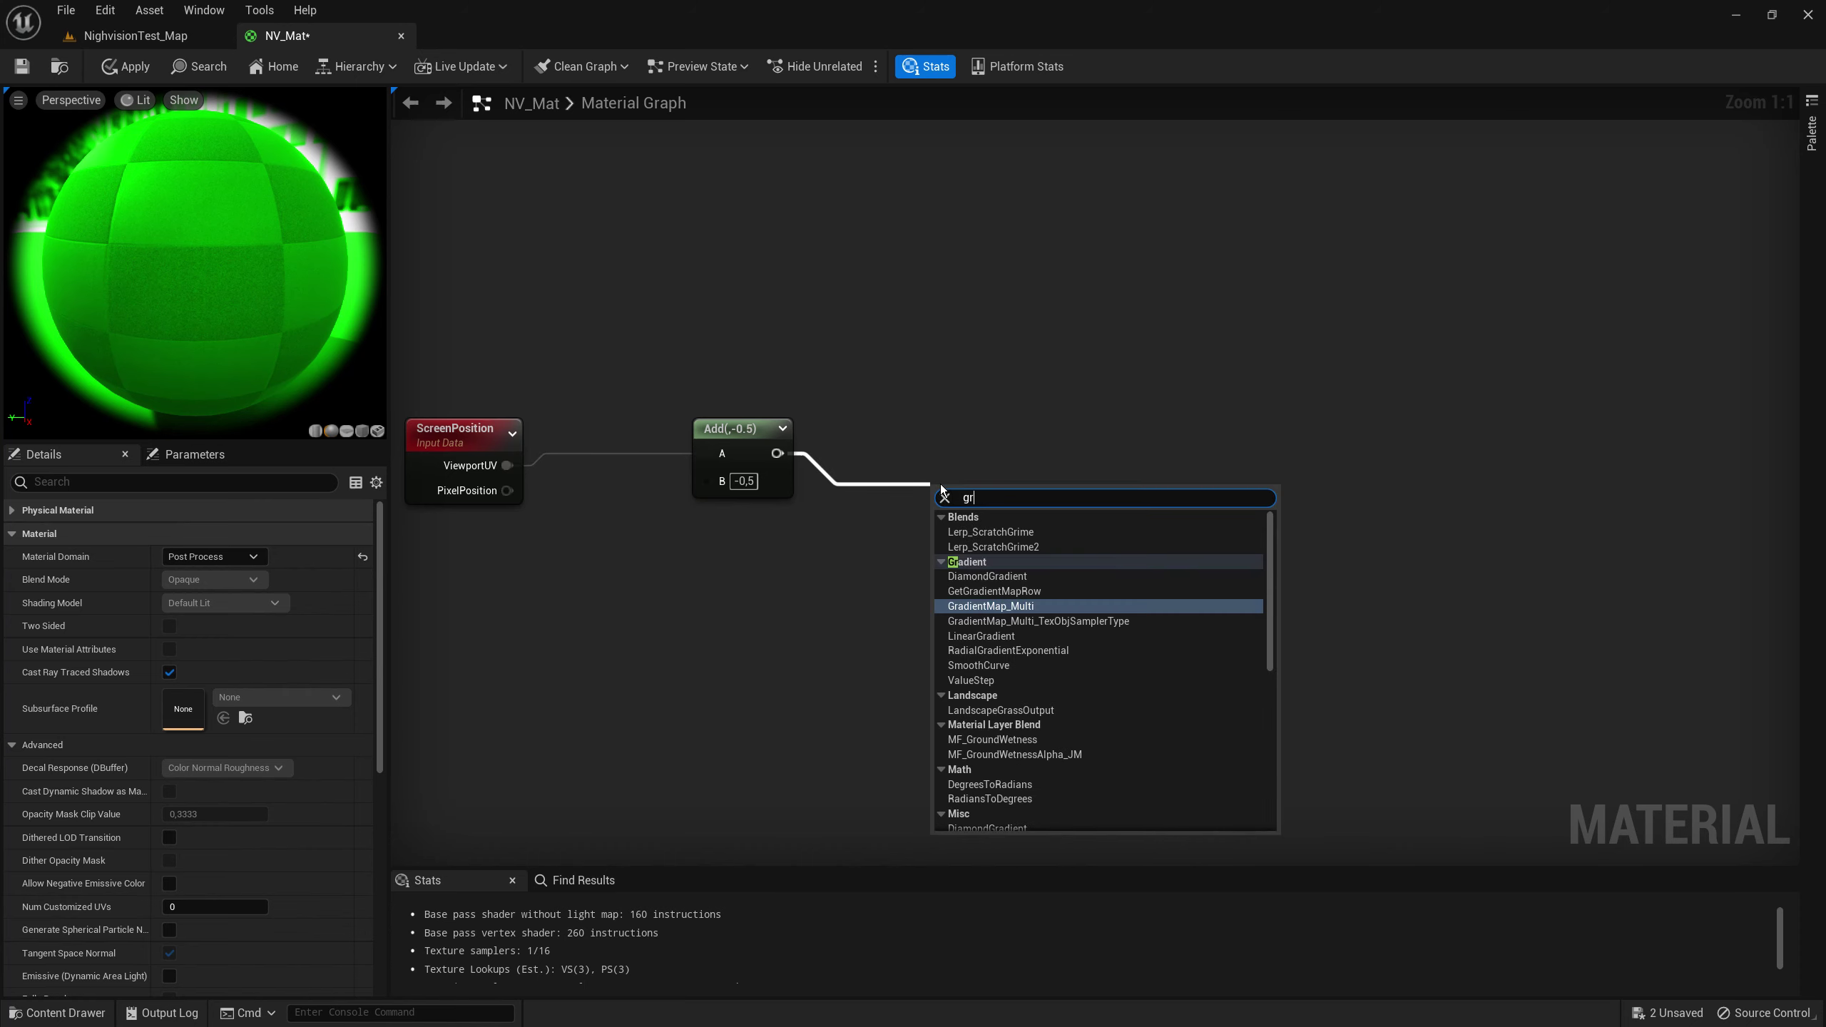
key("Down")
key("Down")
key("Down")
key("Return")
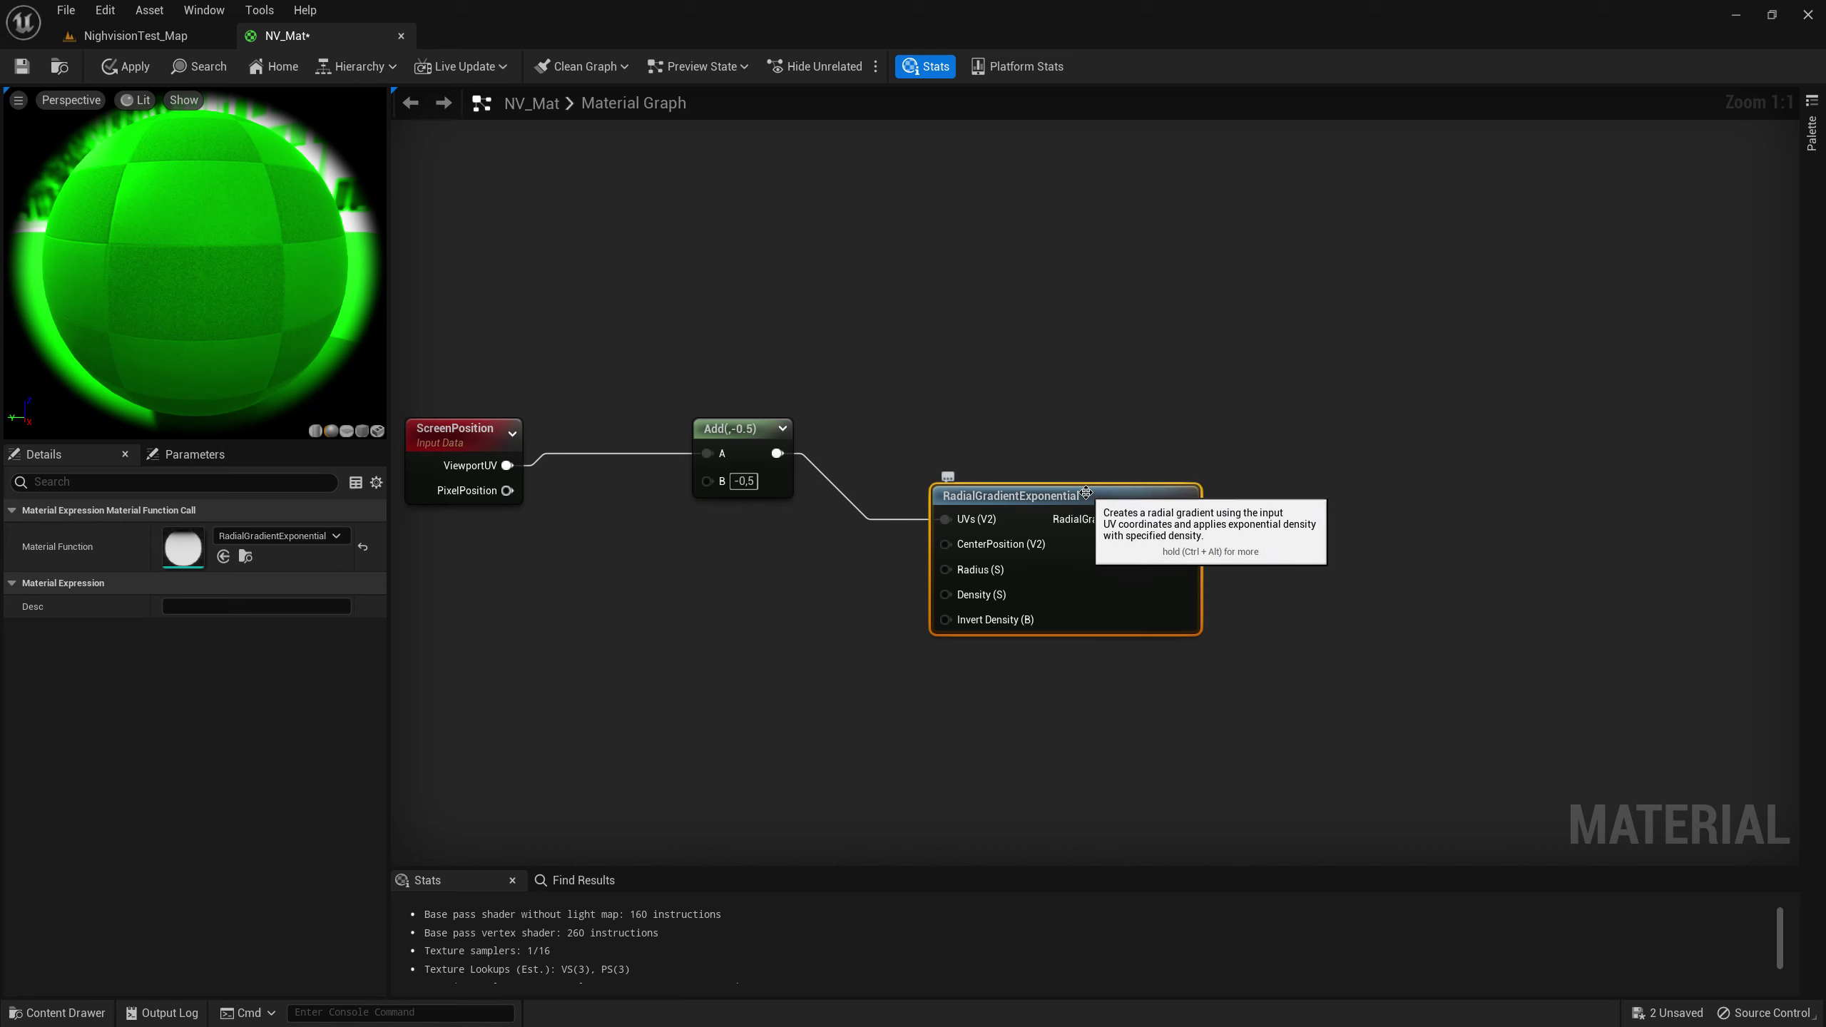
mouse_move(1086, 496)
left_mouse_down()
mouse_move(1127, 444)
mouse_move(1069, 595)
left_mouse_up()
right_click_drag(688, 631, 878, 599)
Step: Connect a constant 0 node to the gradient's CenterPosition input
key("1")
left_click(879, 599)
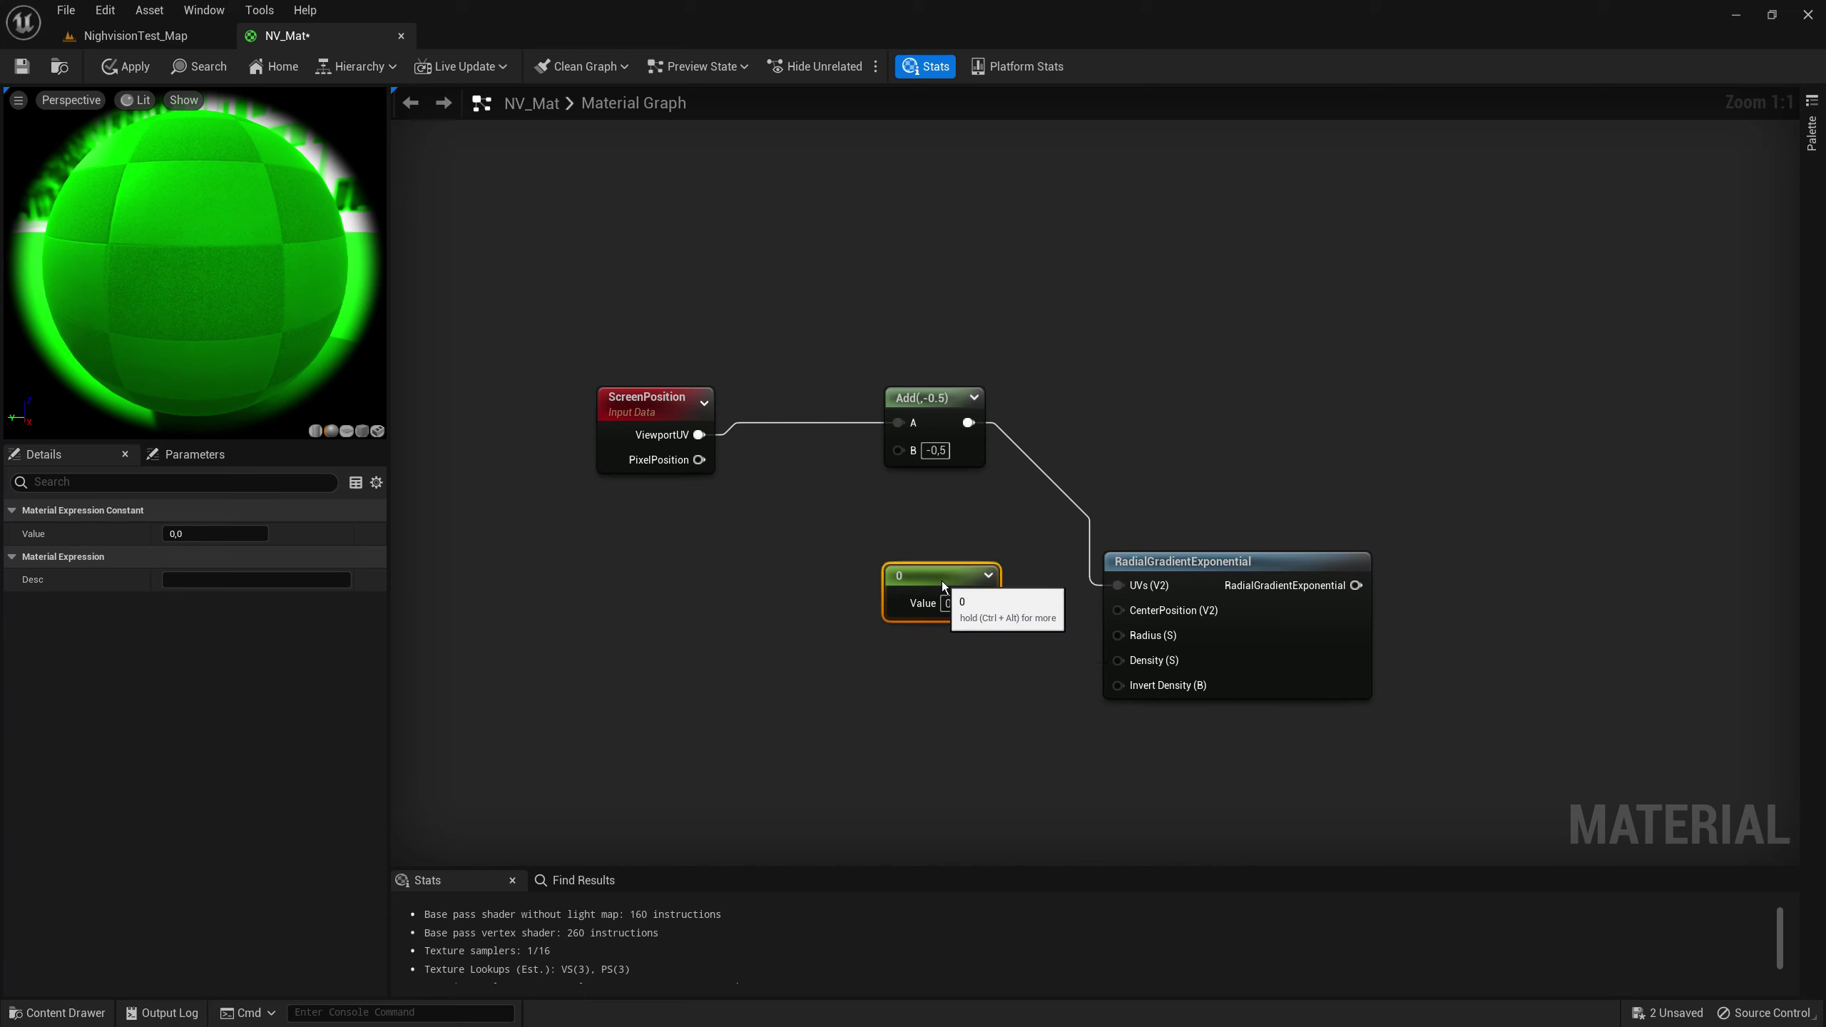
left_click_drag(982, 602, 1127, 616)
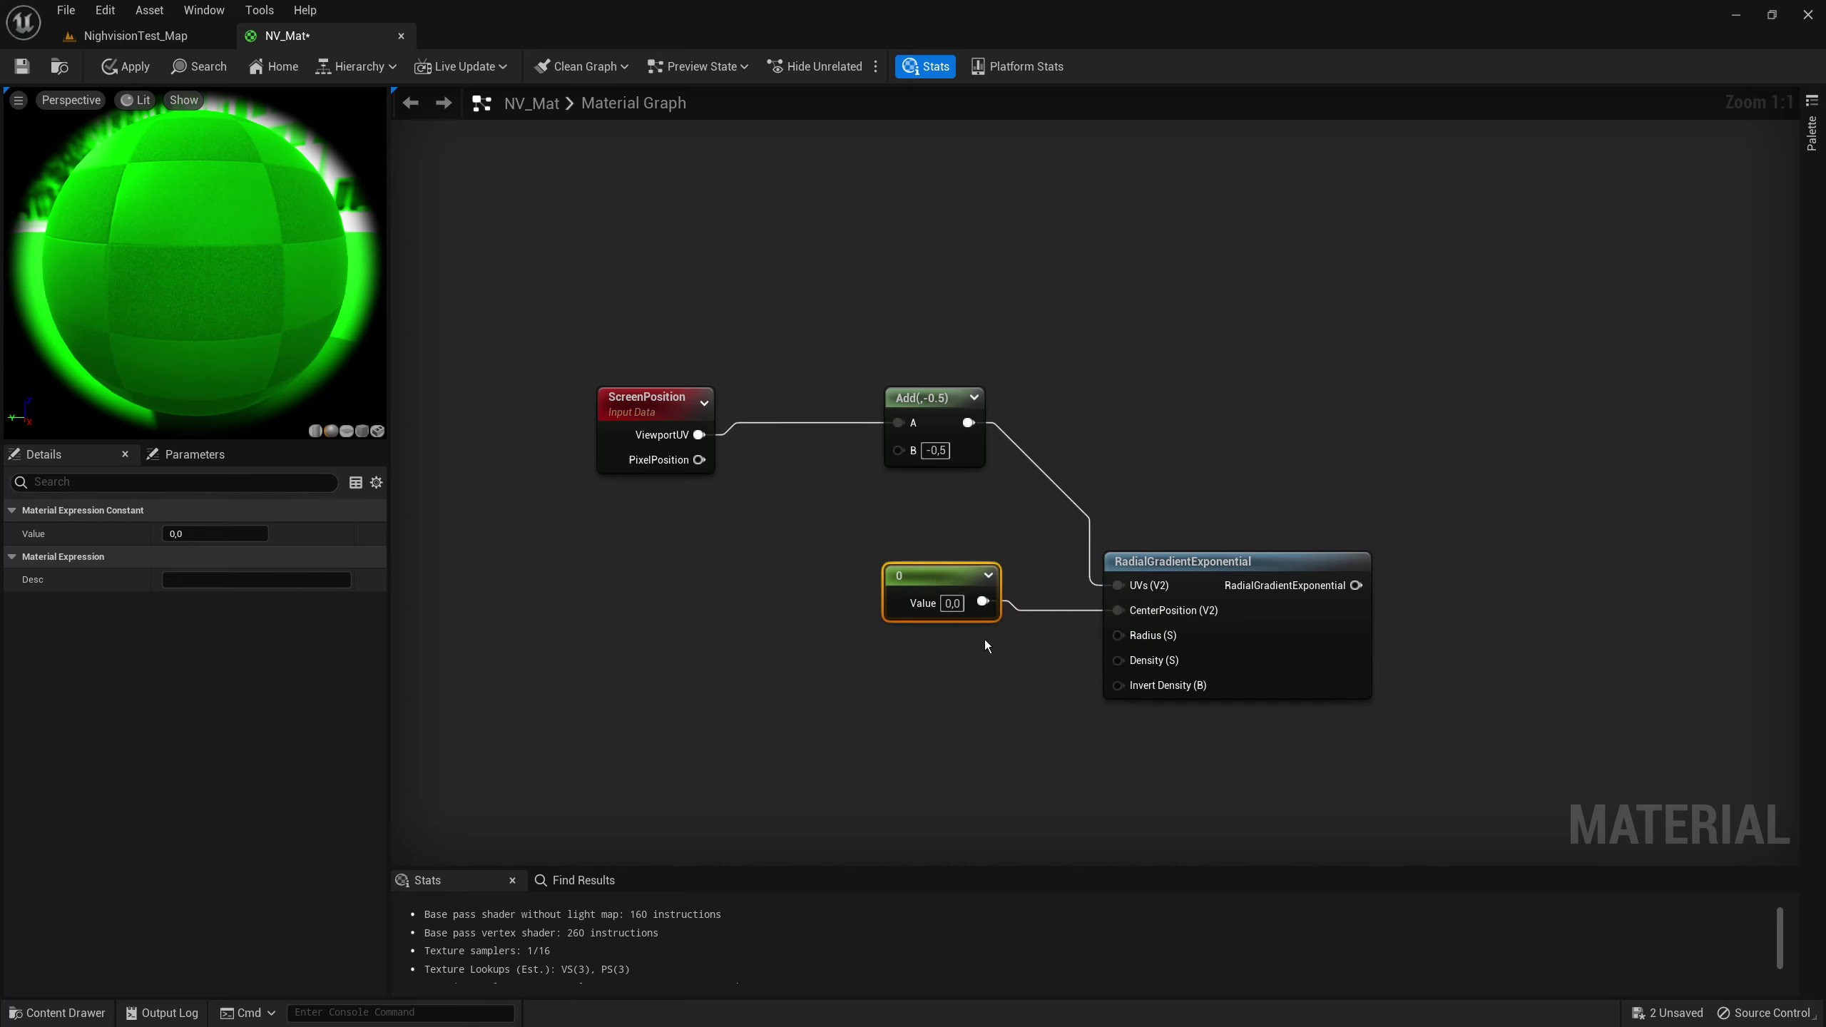
right_click_drag(990, 677, 888, 587)
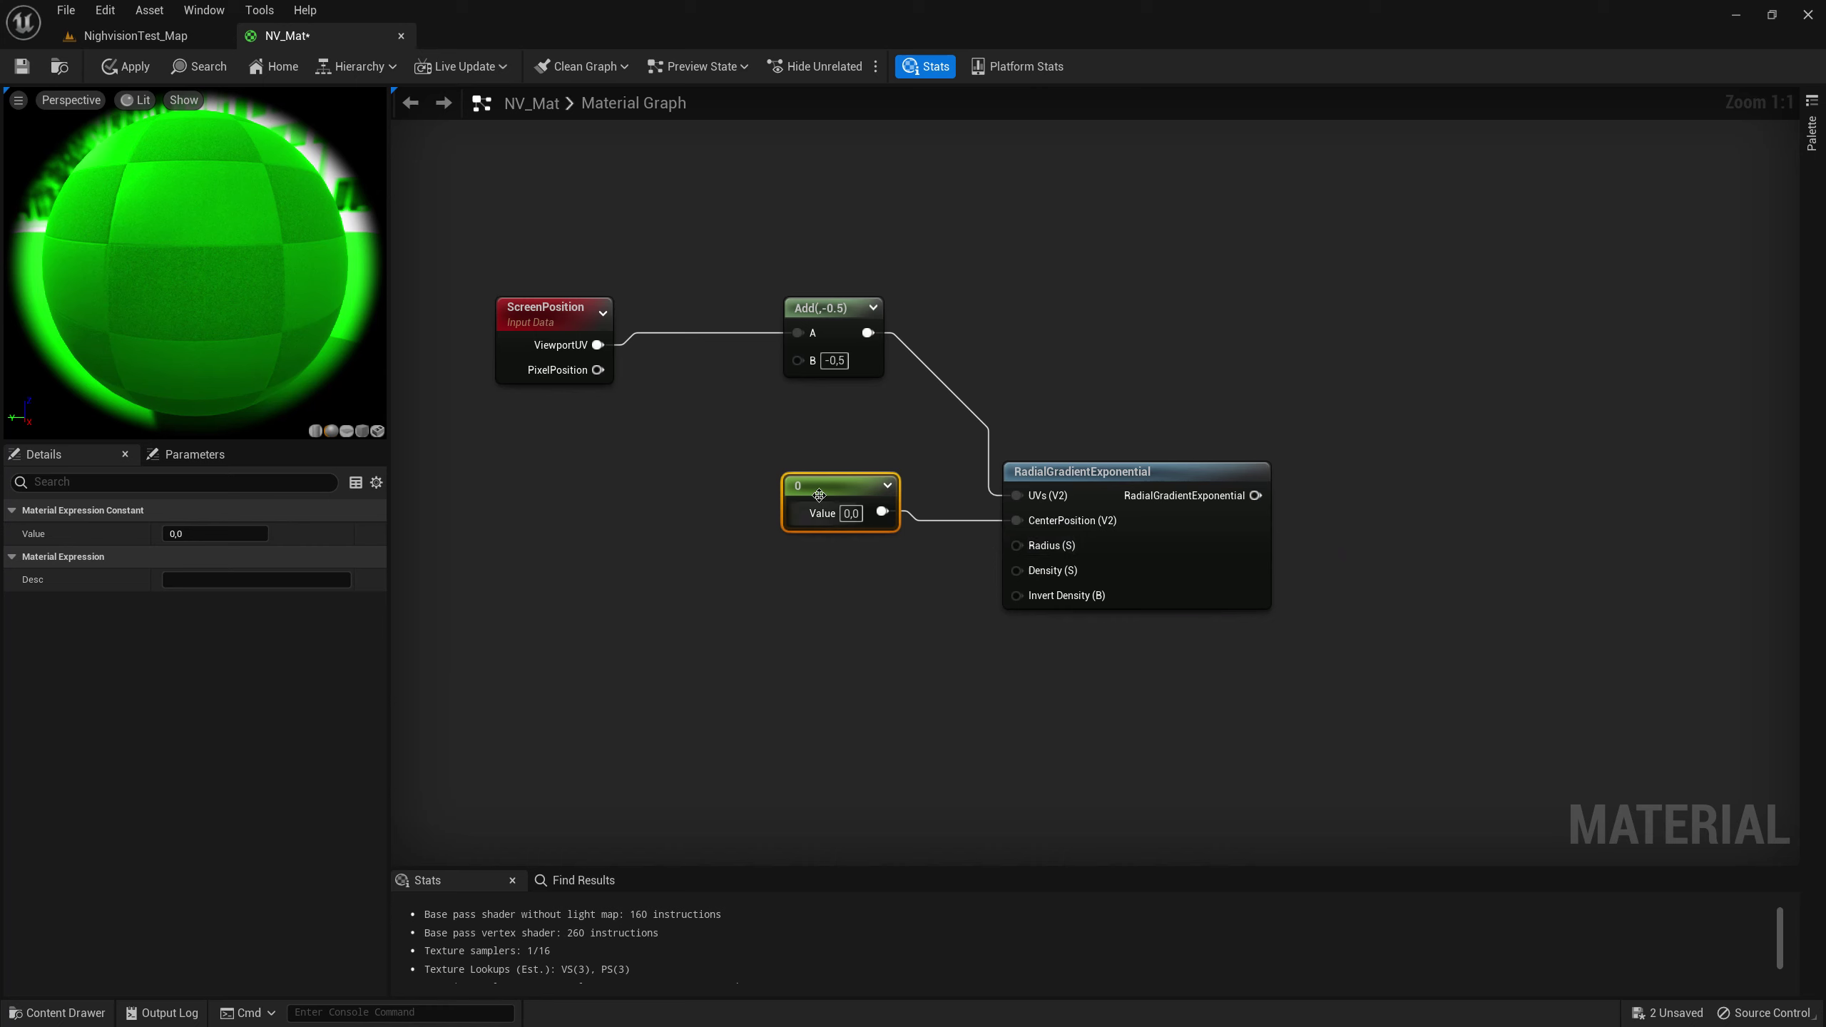
Step: Duplicate the constant twice and wire the copies into the gradient's Radius and Density inputs
key("ctrl+d")
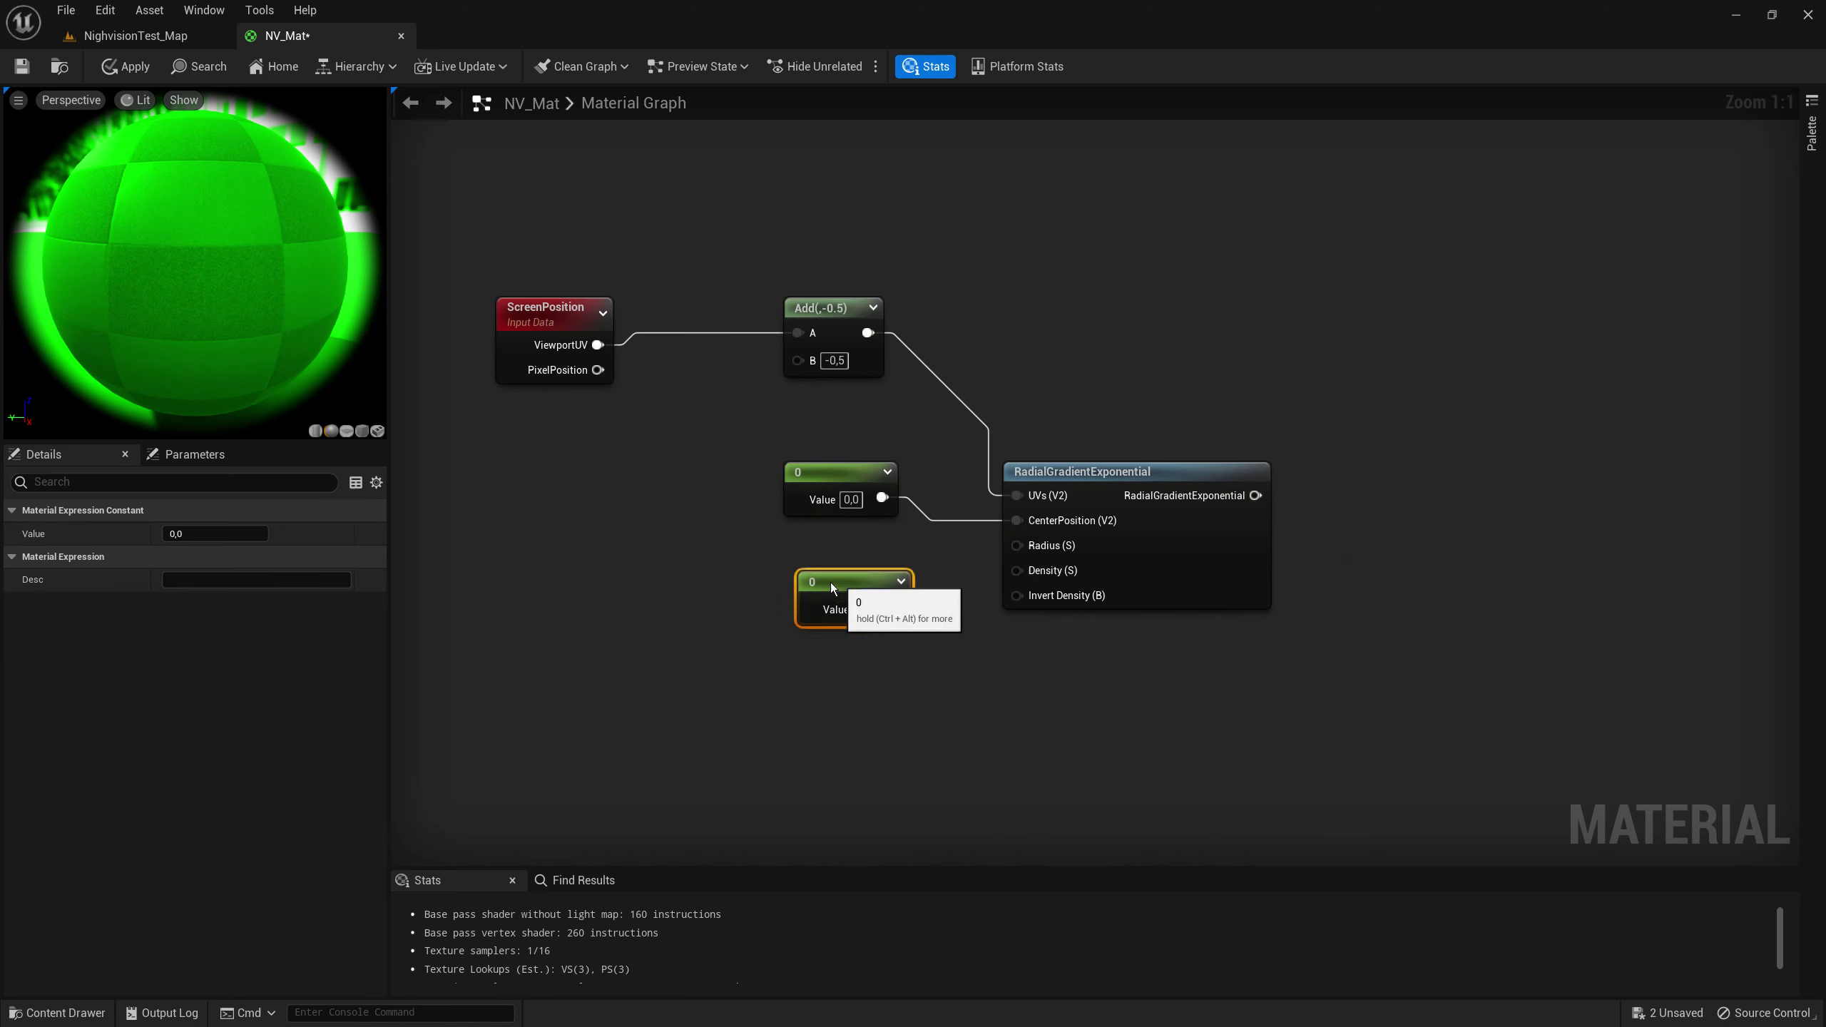
key("ctrl+d")
left_click_drag(881, 710, 839, 675)
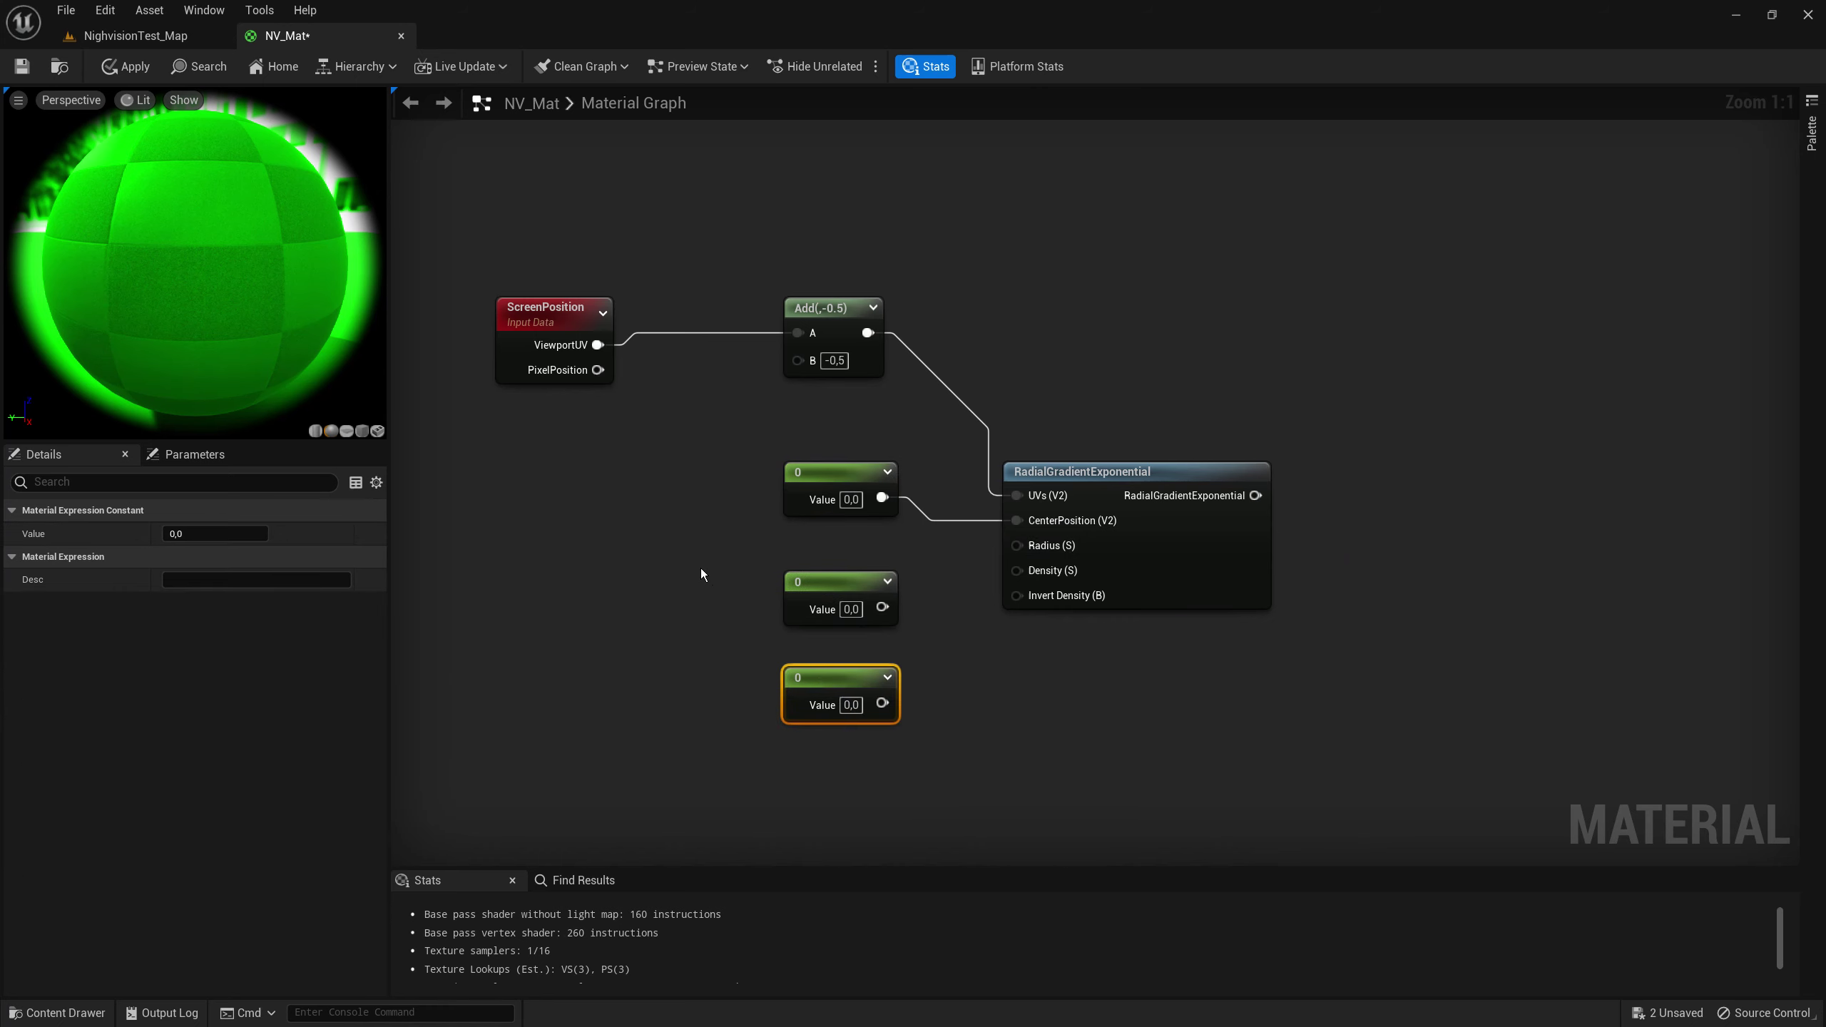
left_click_drag(696, 557, 873, 733)
left_click_drag(893, 614, 1036, 547)
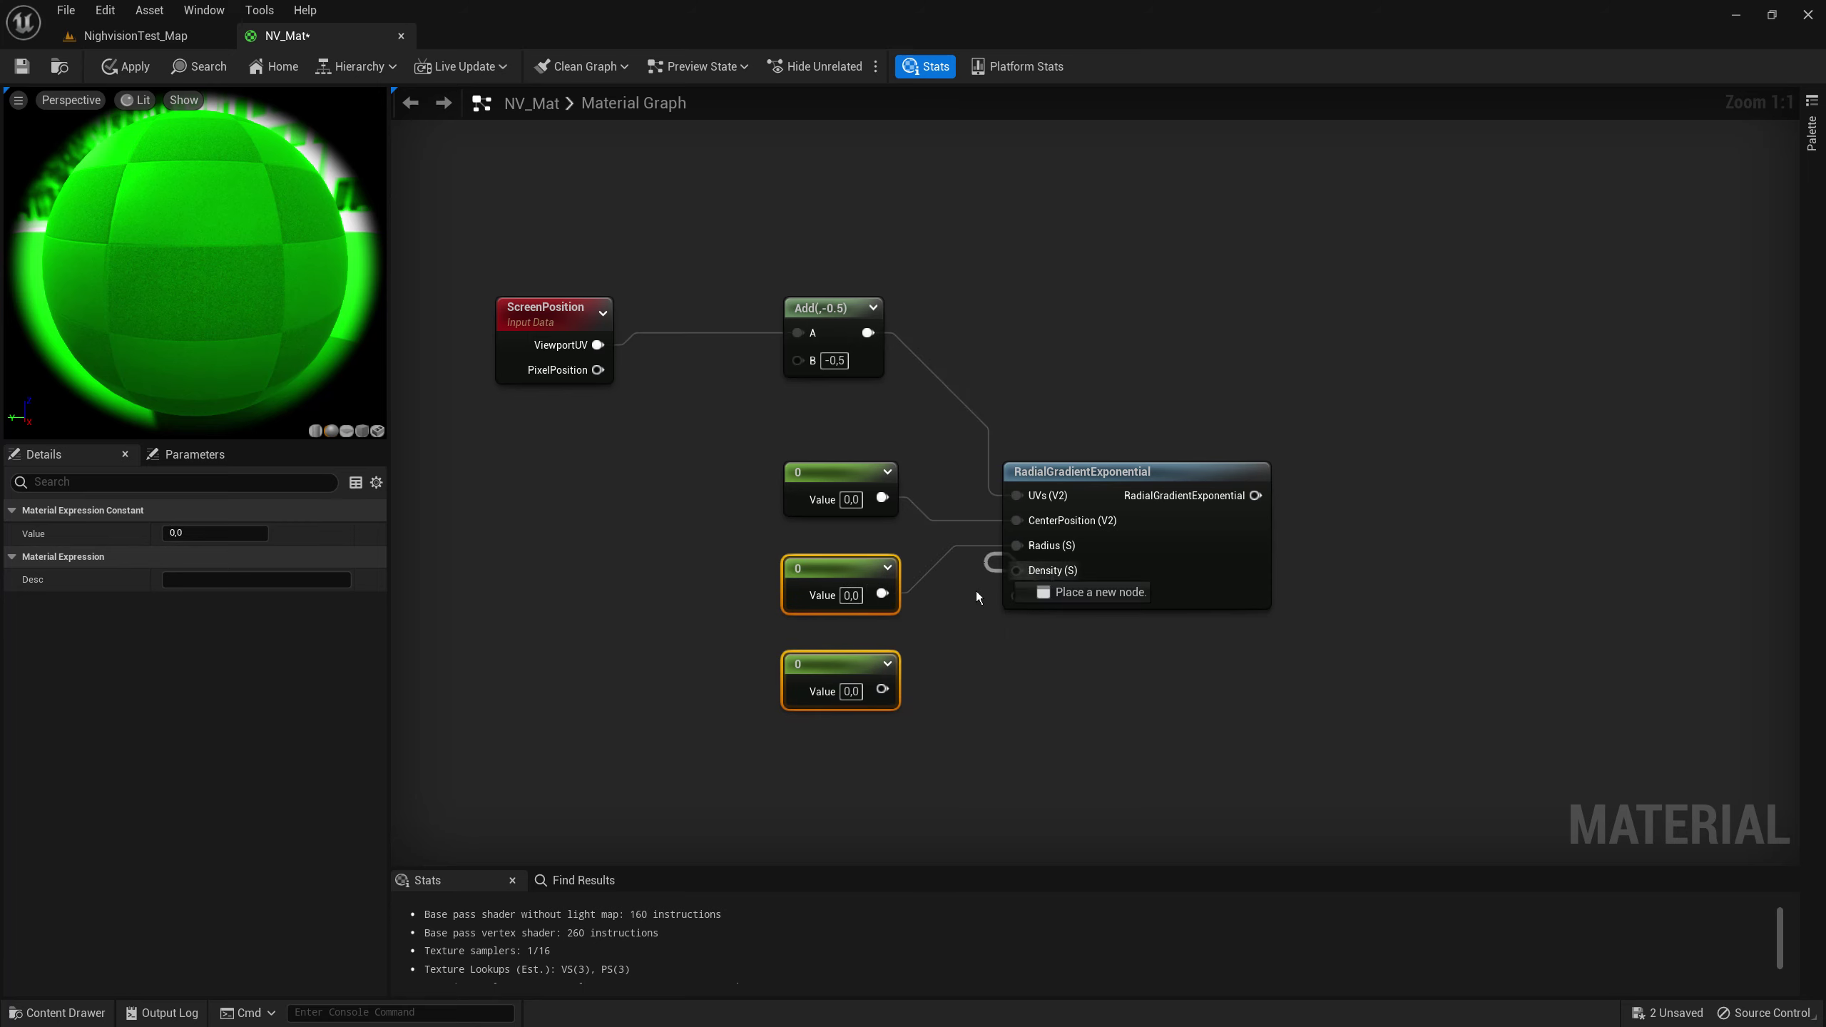
left_click_drag(883, 689, 1017, 570)
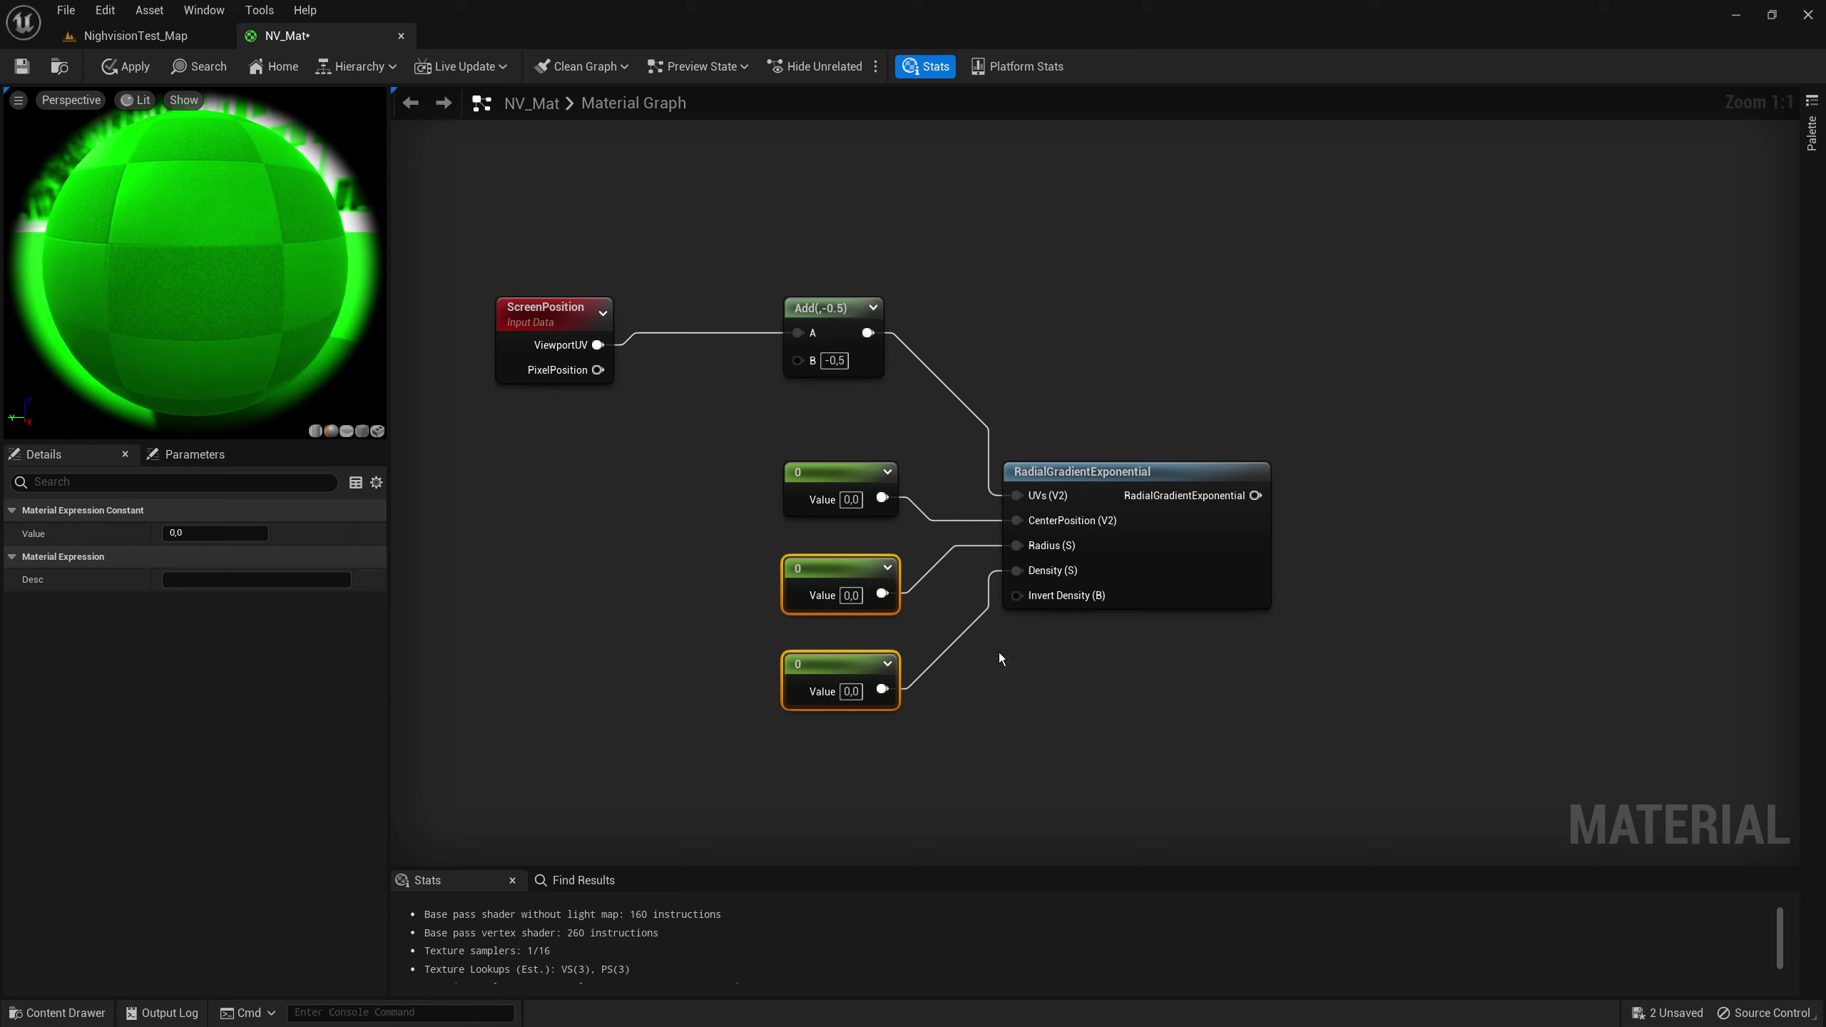
Step: Convert the Radius constant into a scalar parameter named FEyeGradientRadius
left_click(827, 572)
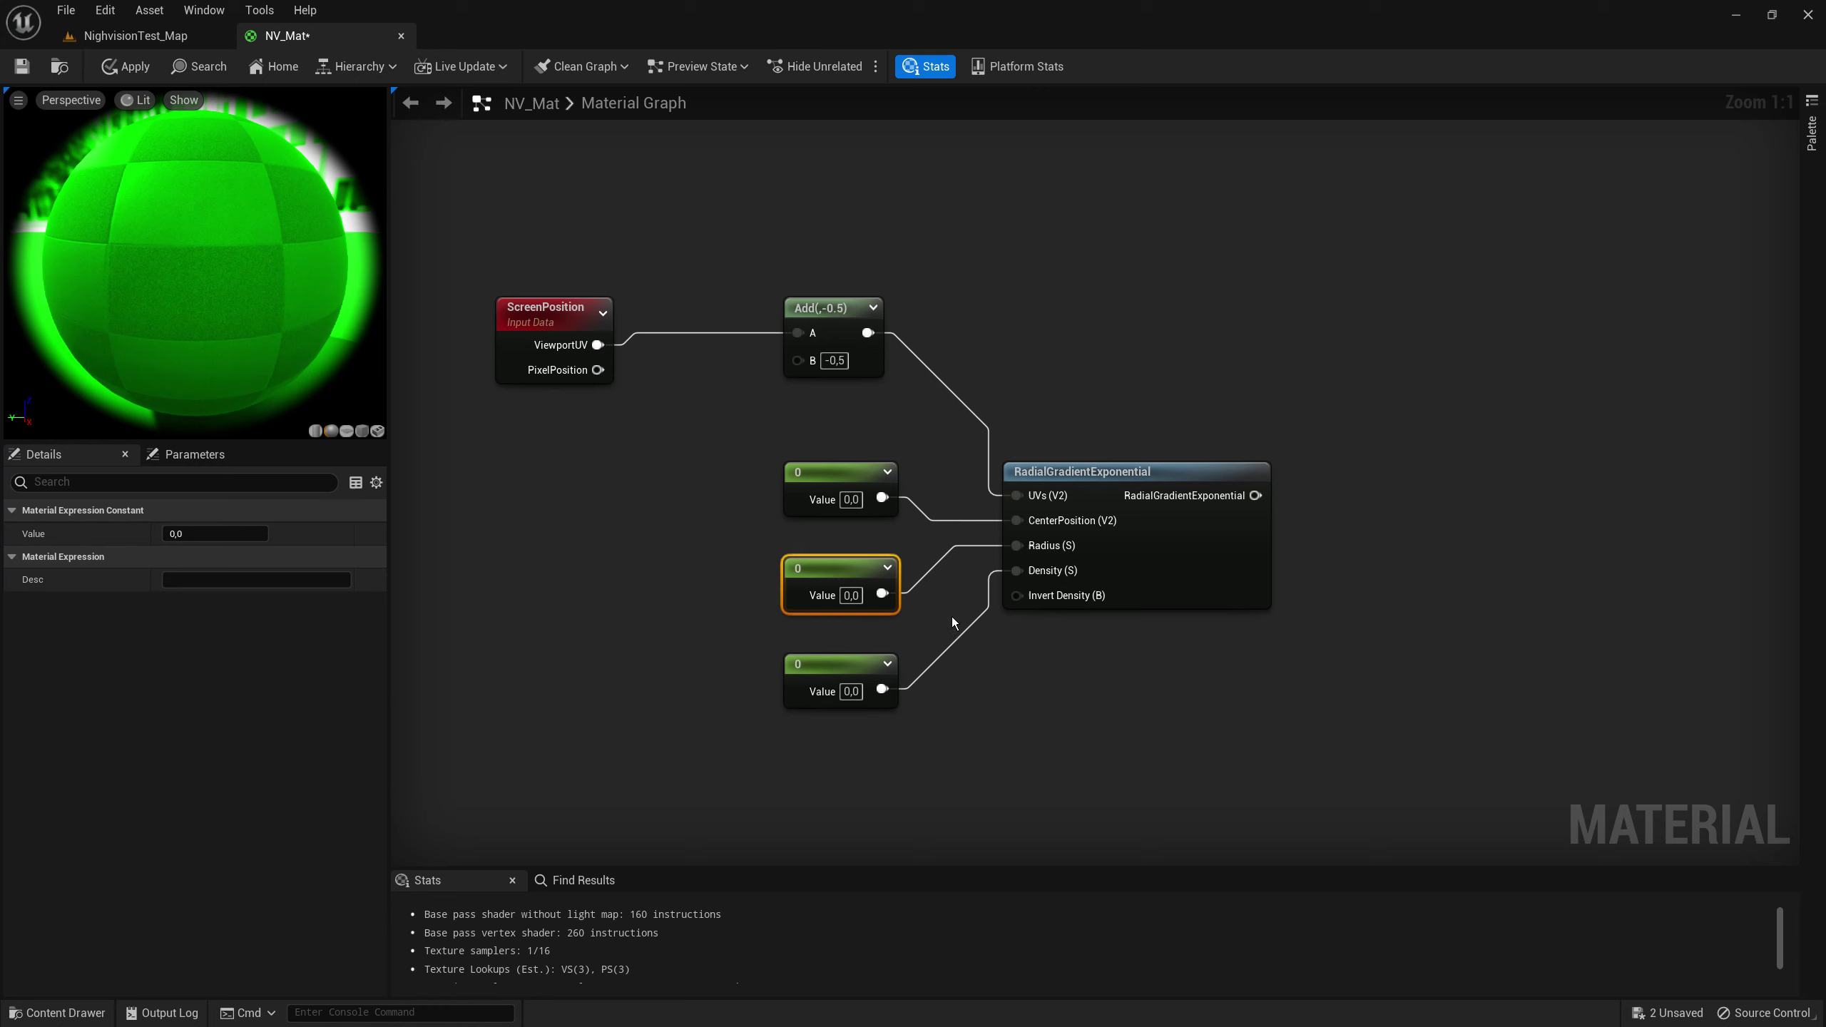
right_click(823, 563)
left_click(919, 591)
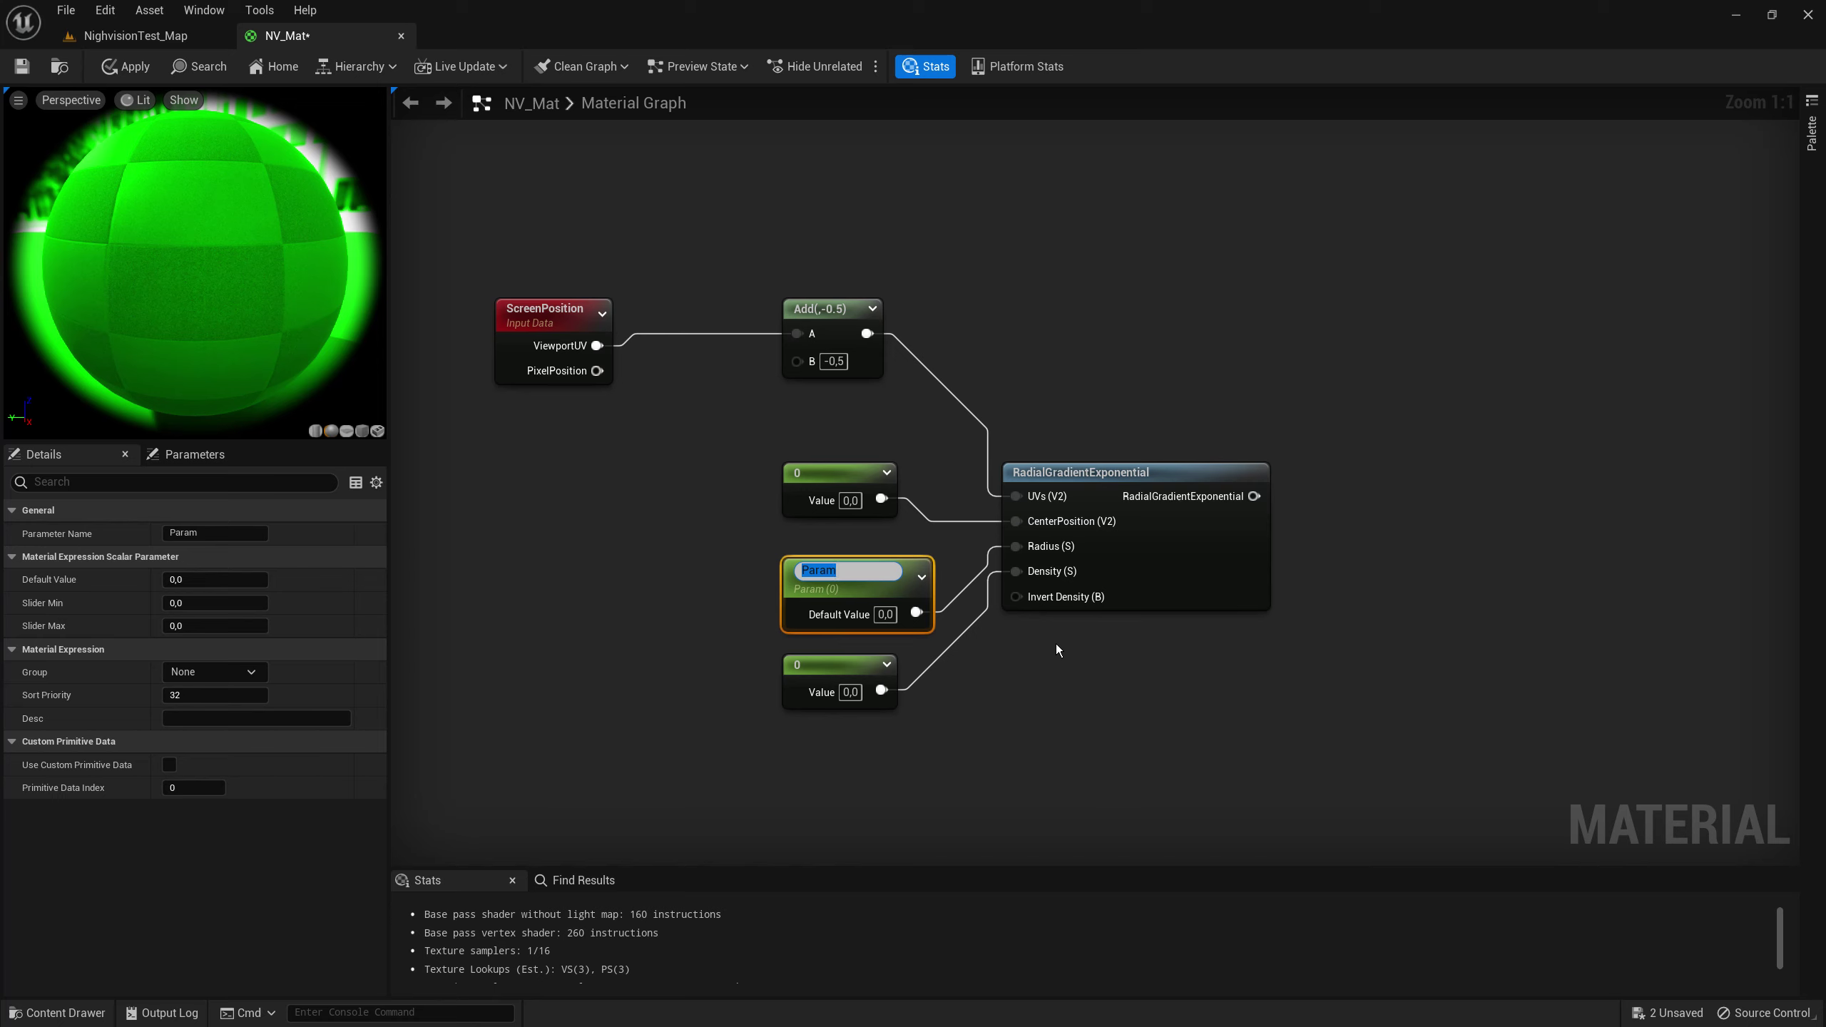
type("FEye")
type("Gradient")
type("Radius")
key("Return")
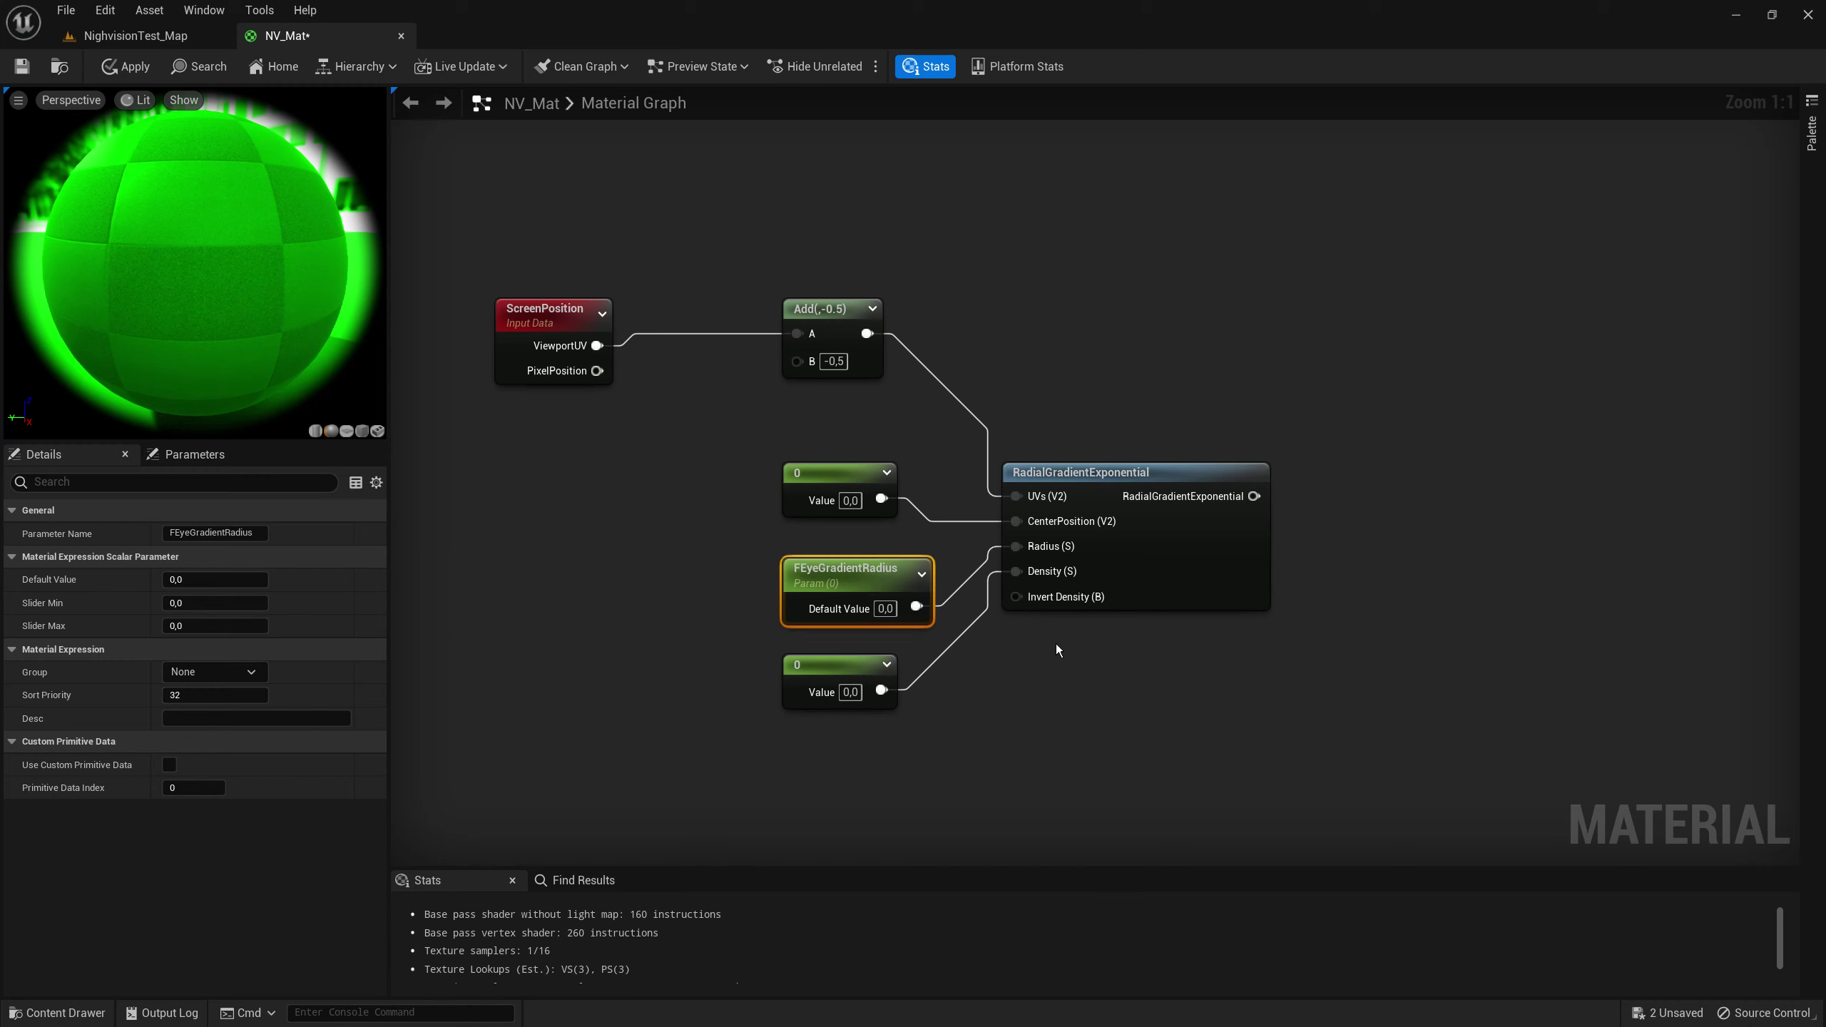
Step: Convert the Density constant into a scalar parameter named FEyeGradientDensity
left_click(838, 673)
right_click(838, 674)
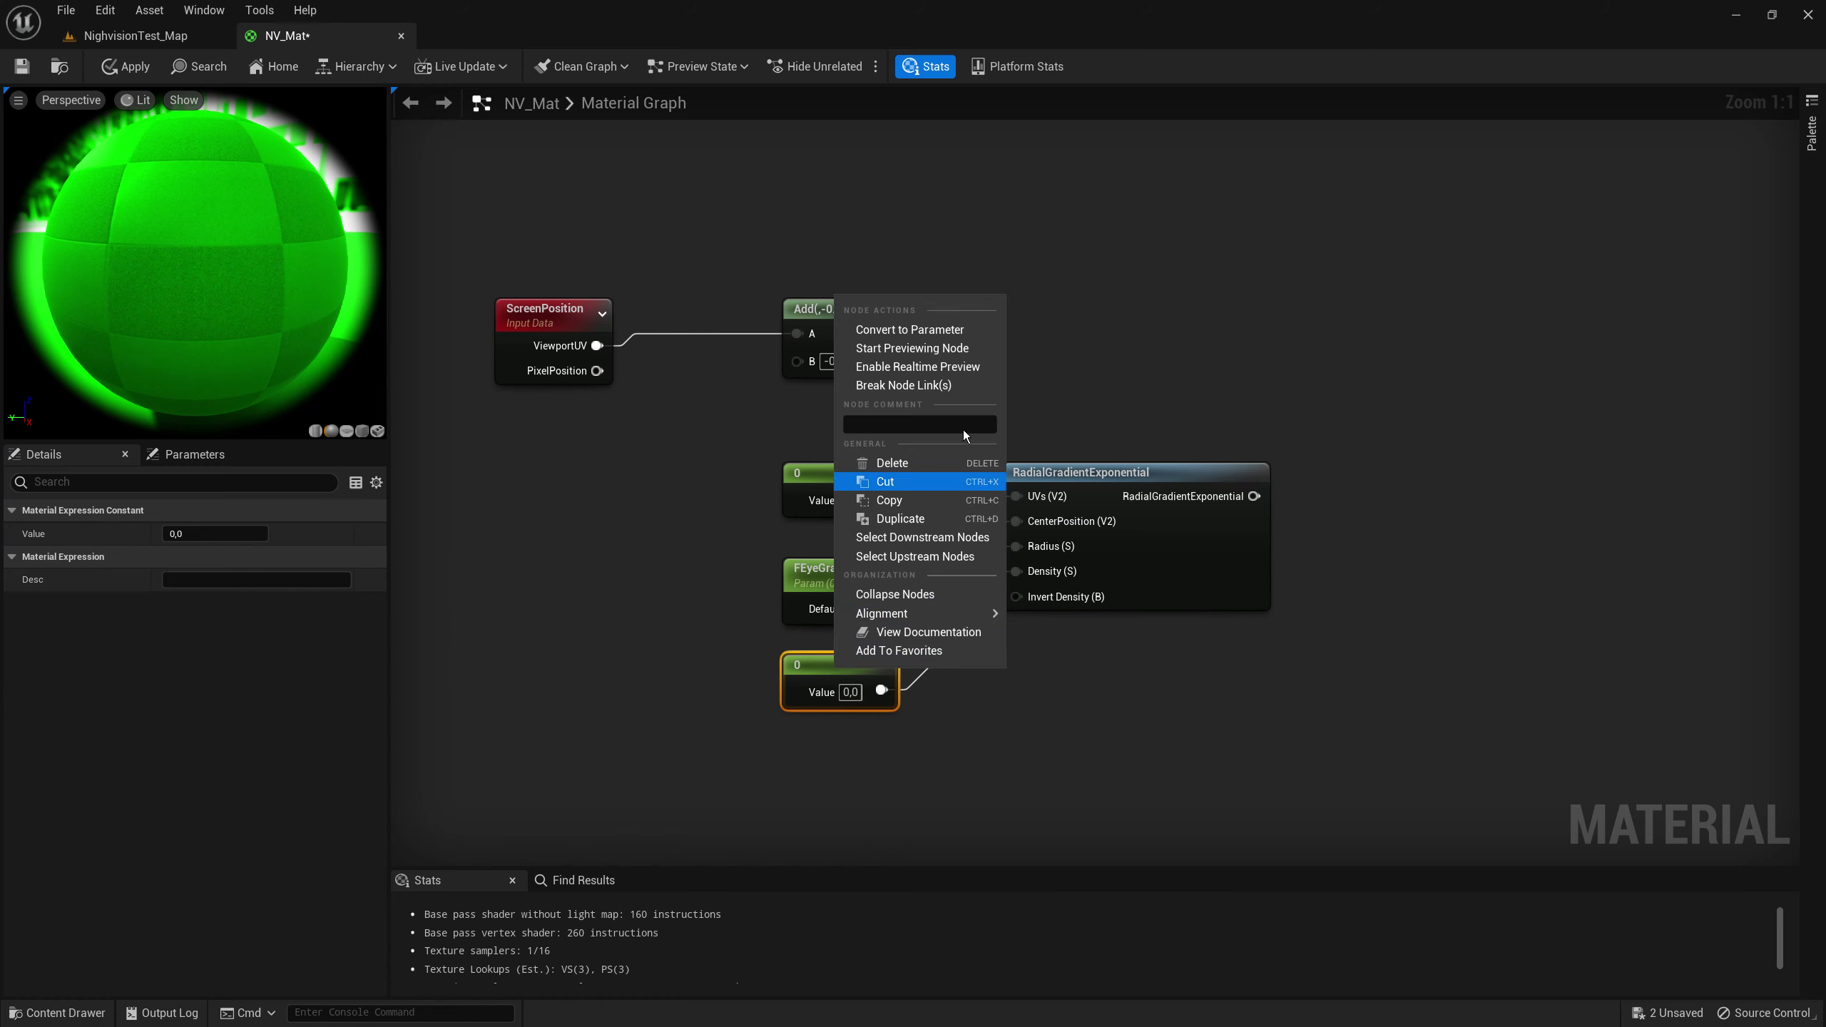
left_click(974, 327)
type("F")
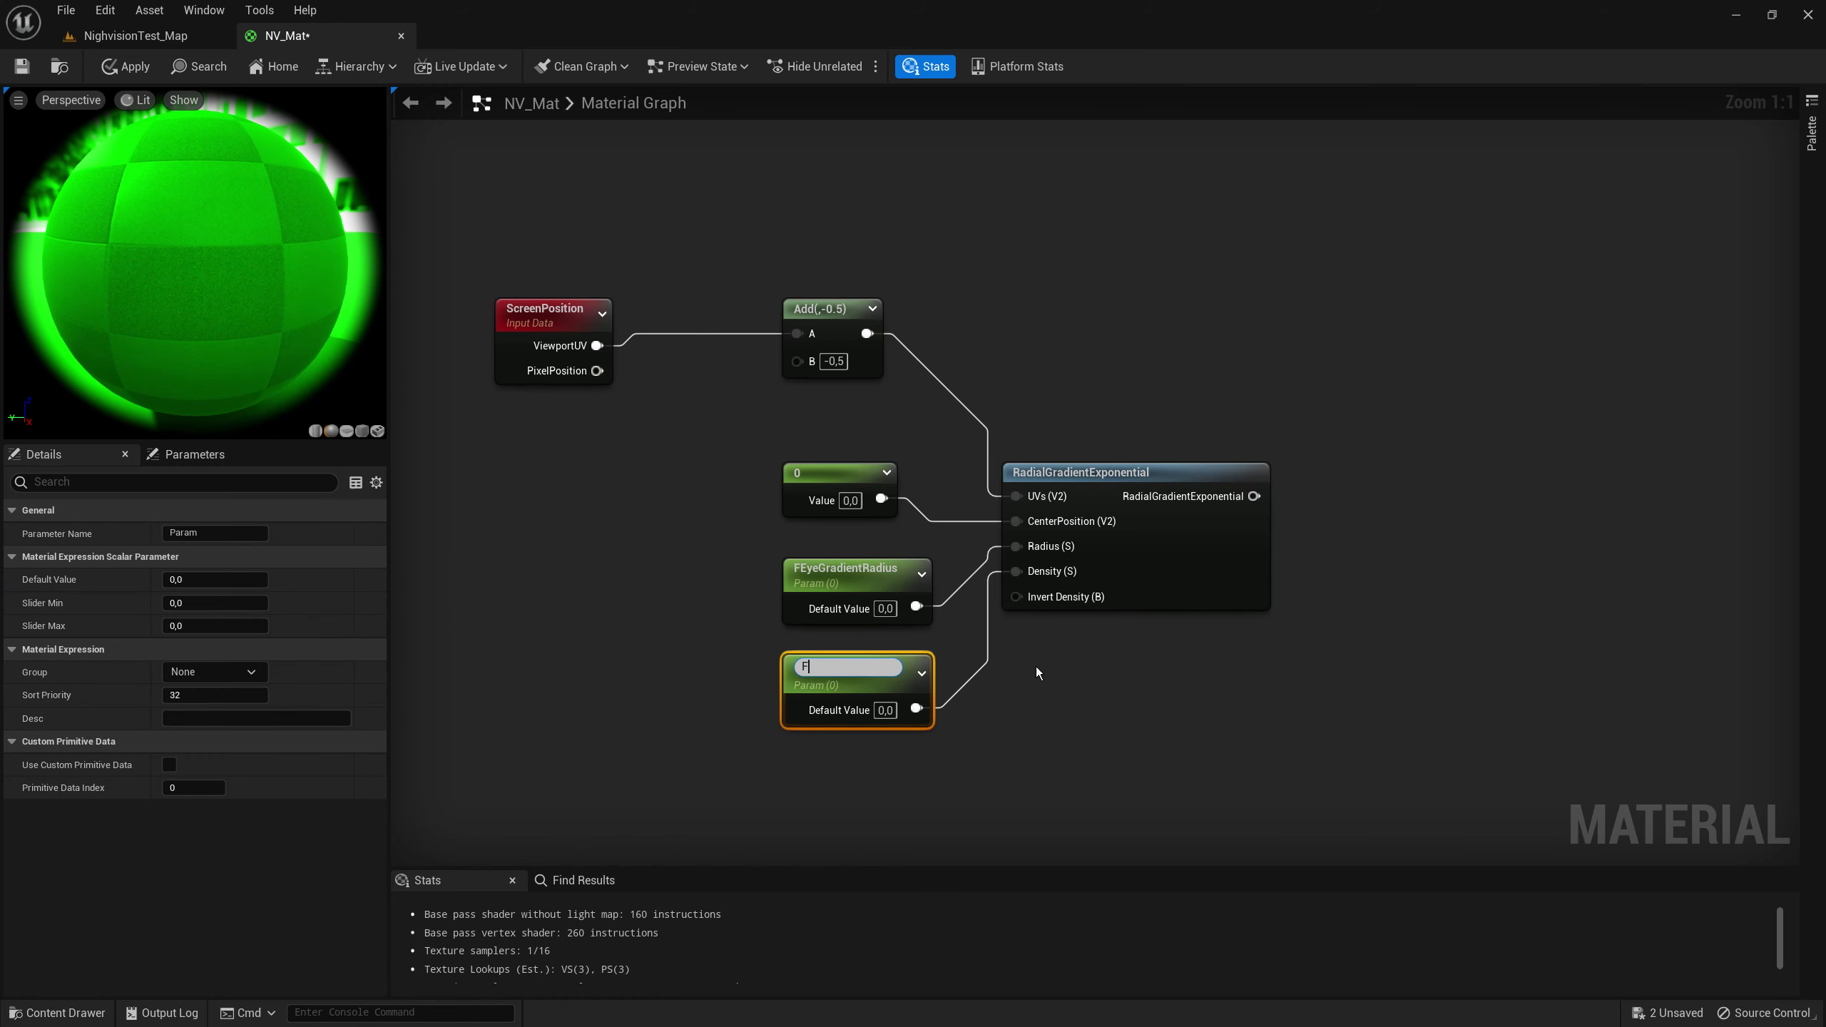
type("Eye")
type("Gradient")
type("Density")
key("Return")
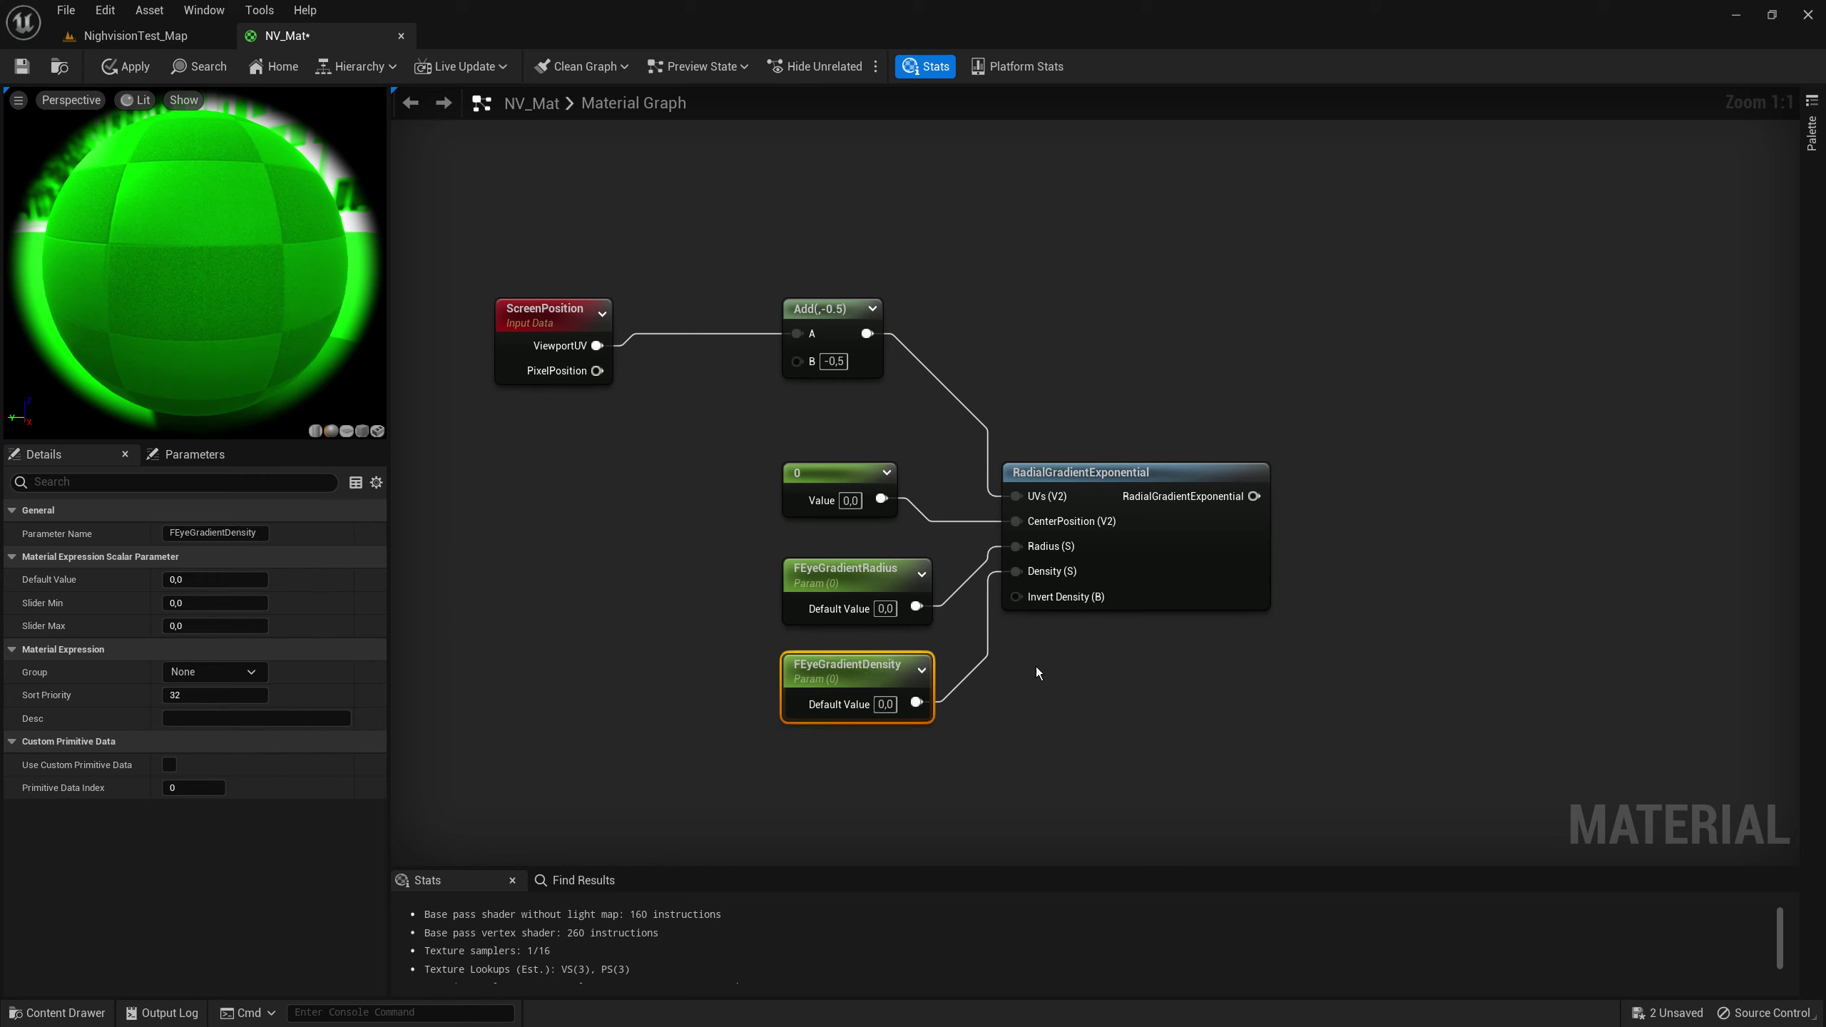
Step: Set the FEyeGradientRadius default value to 1
left_click(883, 608)
type("1")
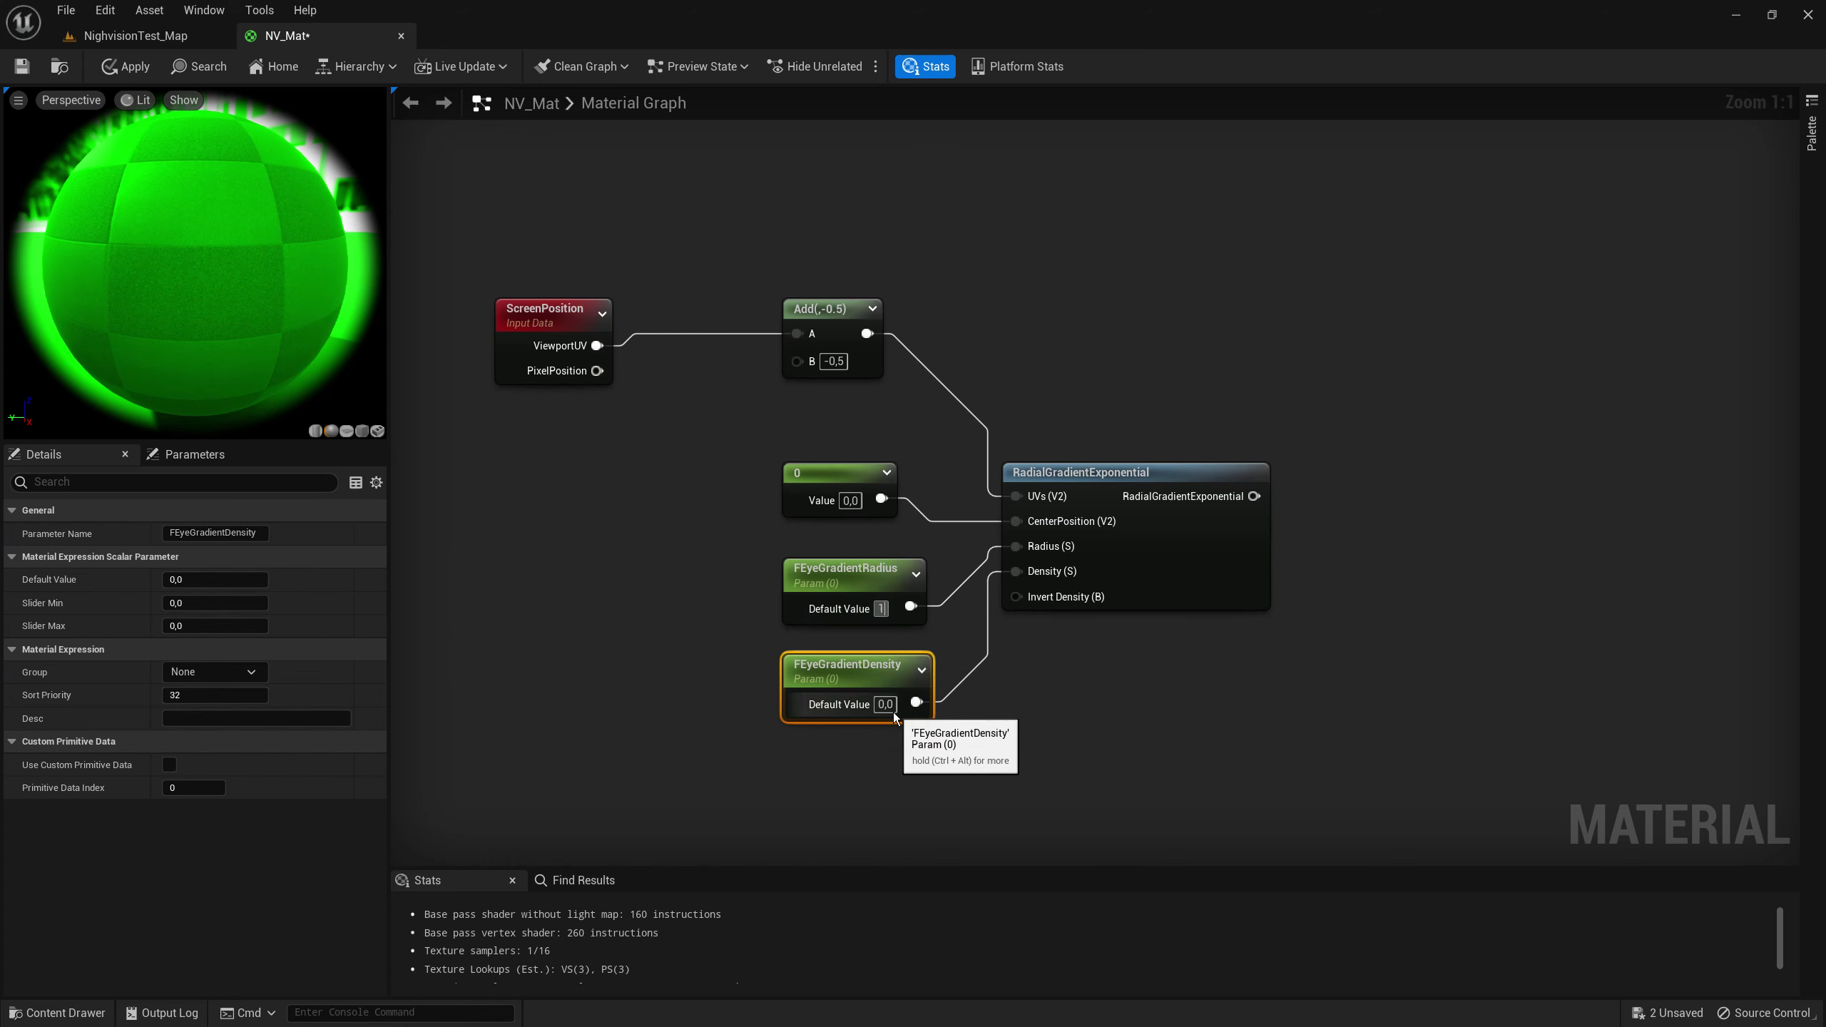
key("Return")
left_click(1030, 774)
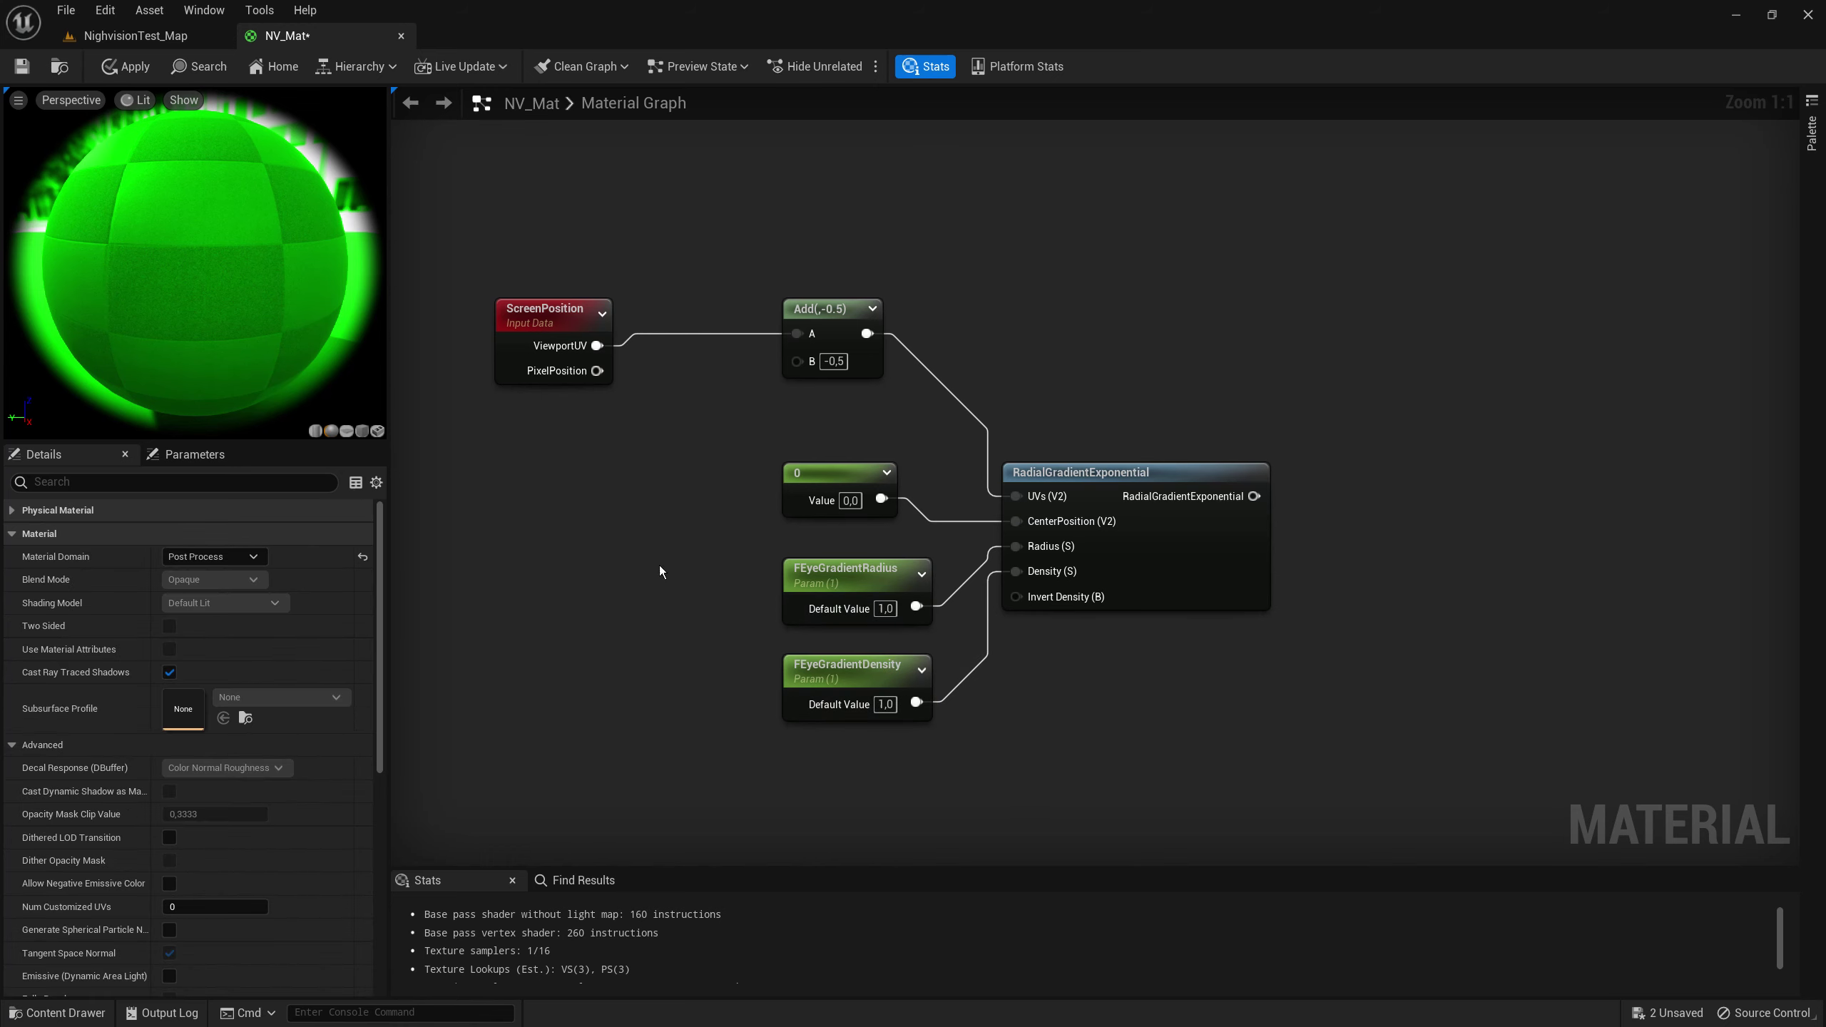
Step: Assign both gradient parameters to a new FEye parameter group
left_click_drag(659, 566, 858, 703)
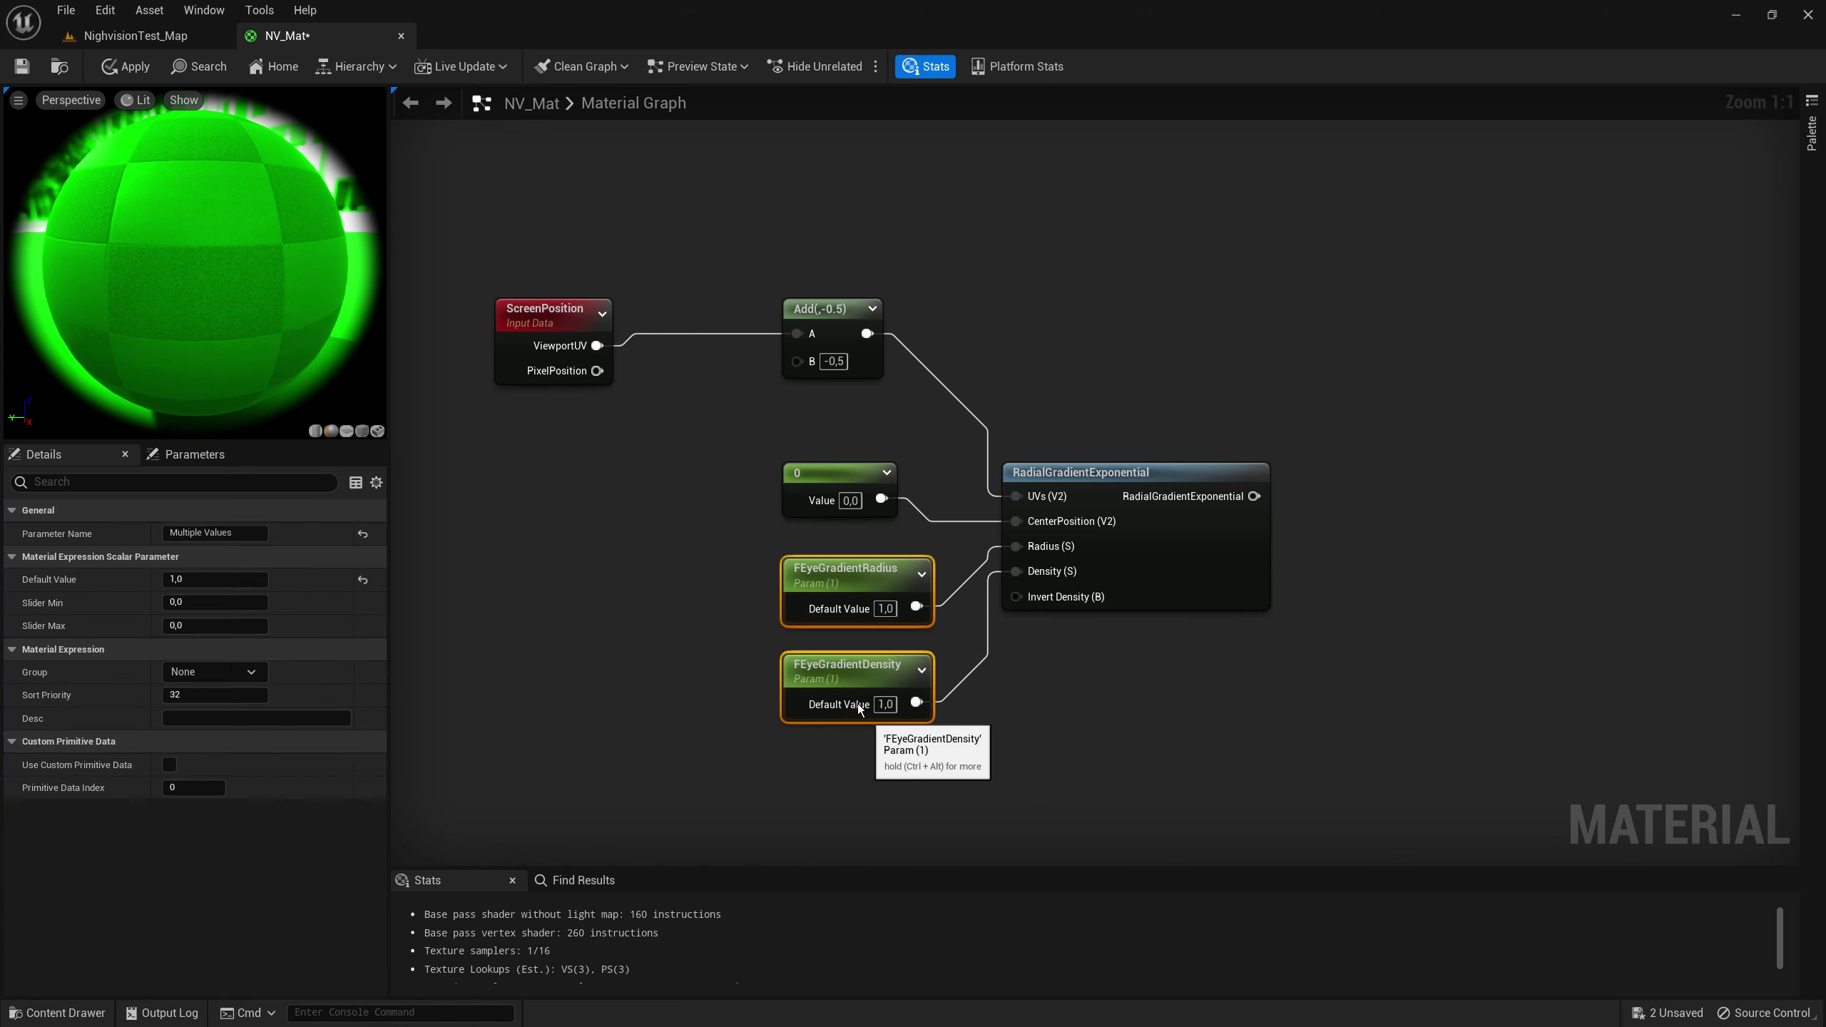
left_click(253, 672)
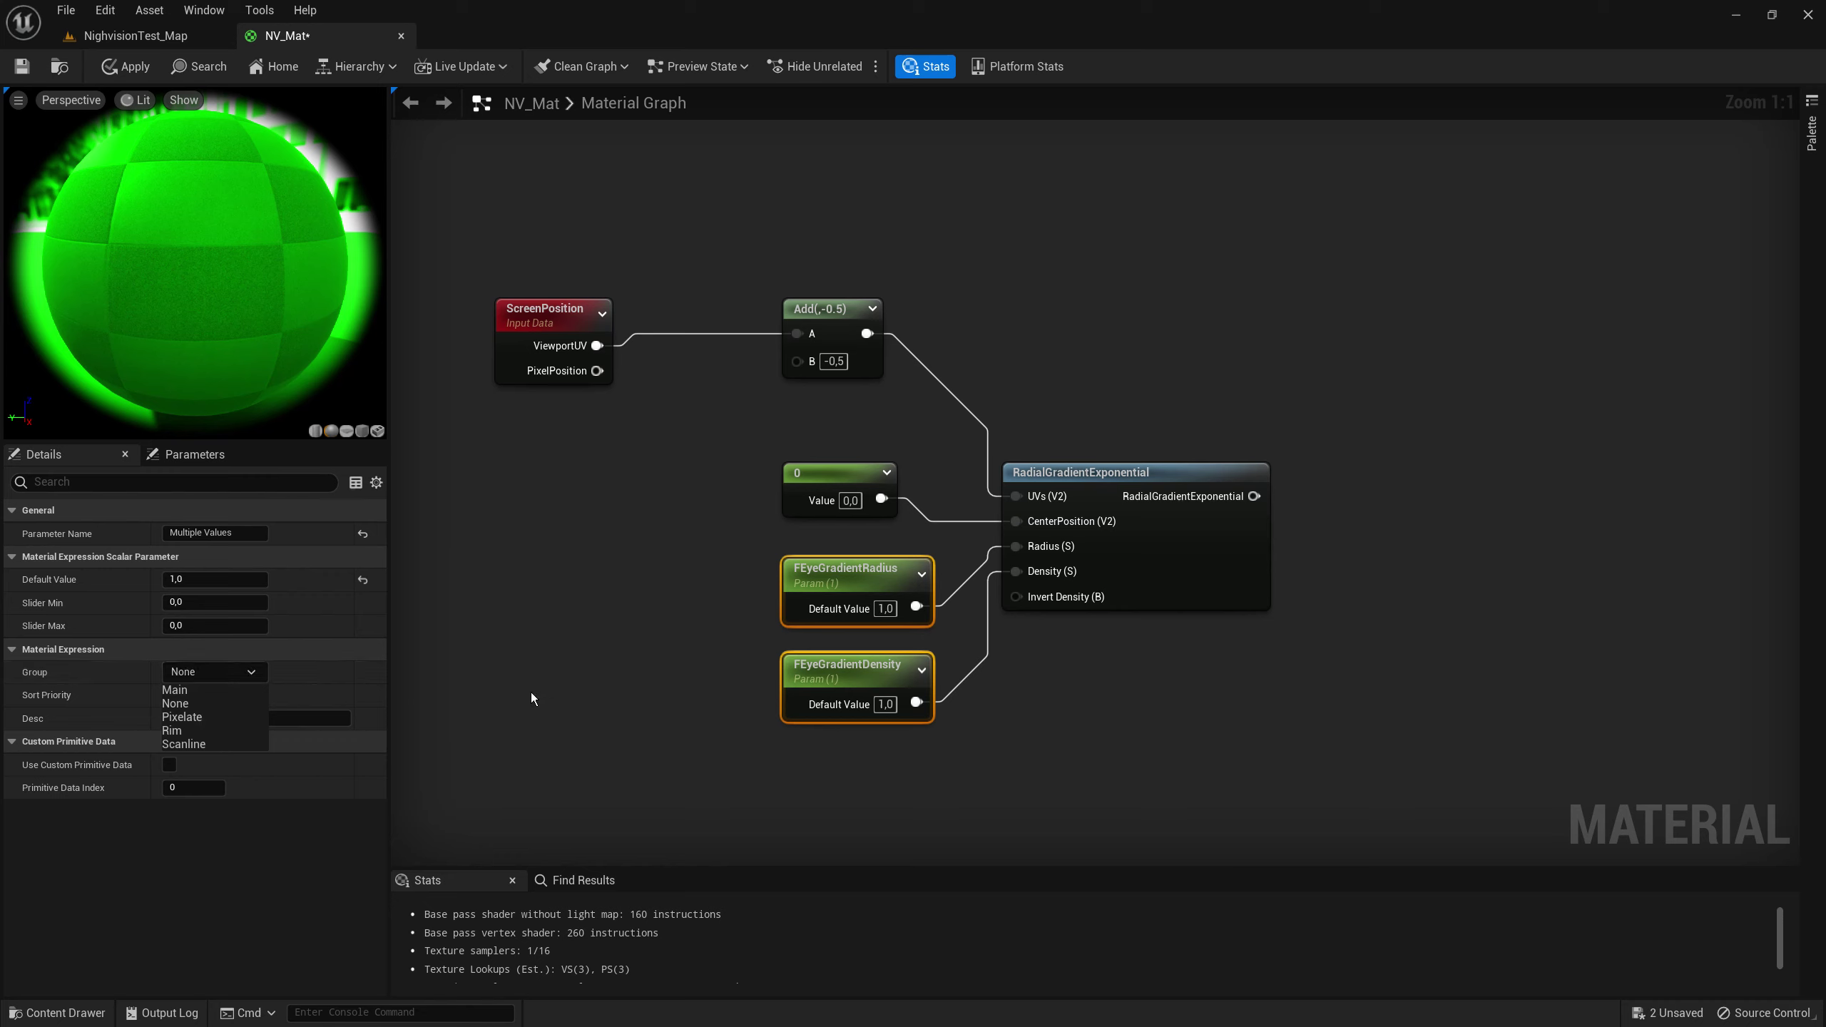
left_click(164, 667)
type("FEye")
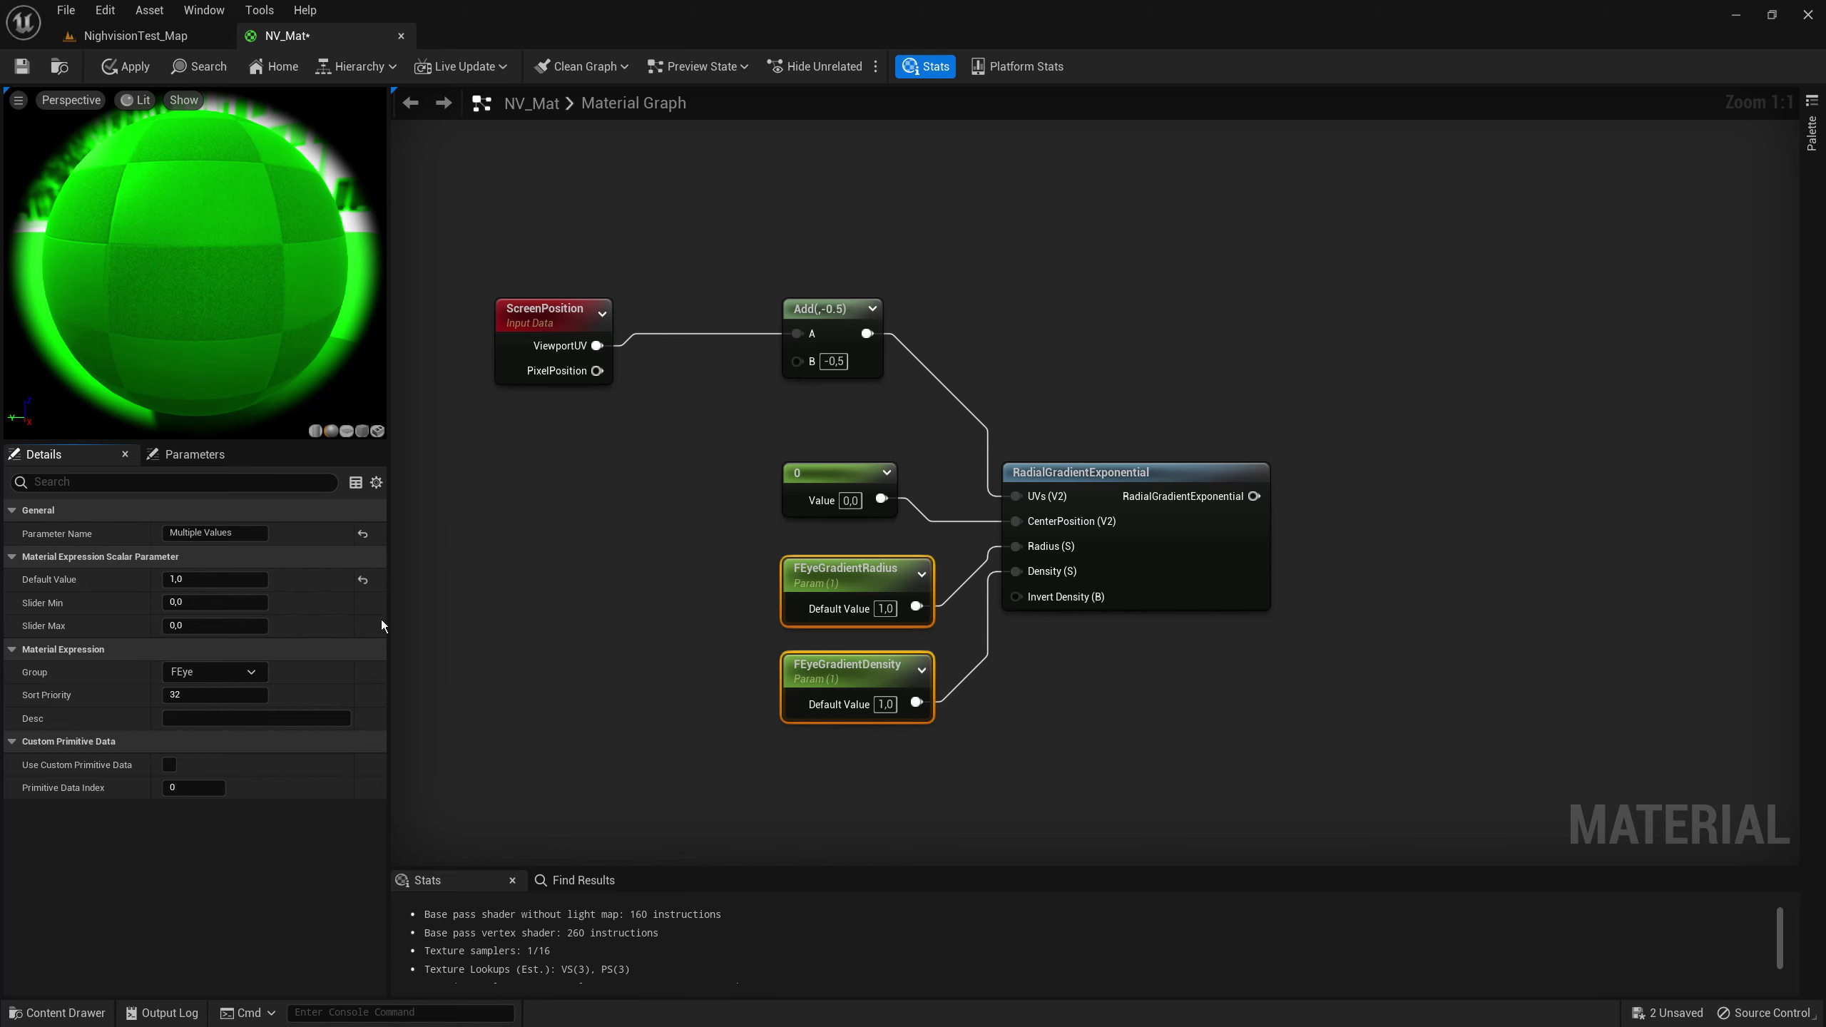
left_click(588, 609)
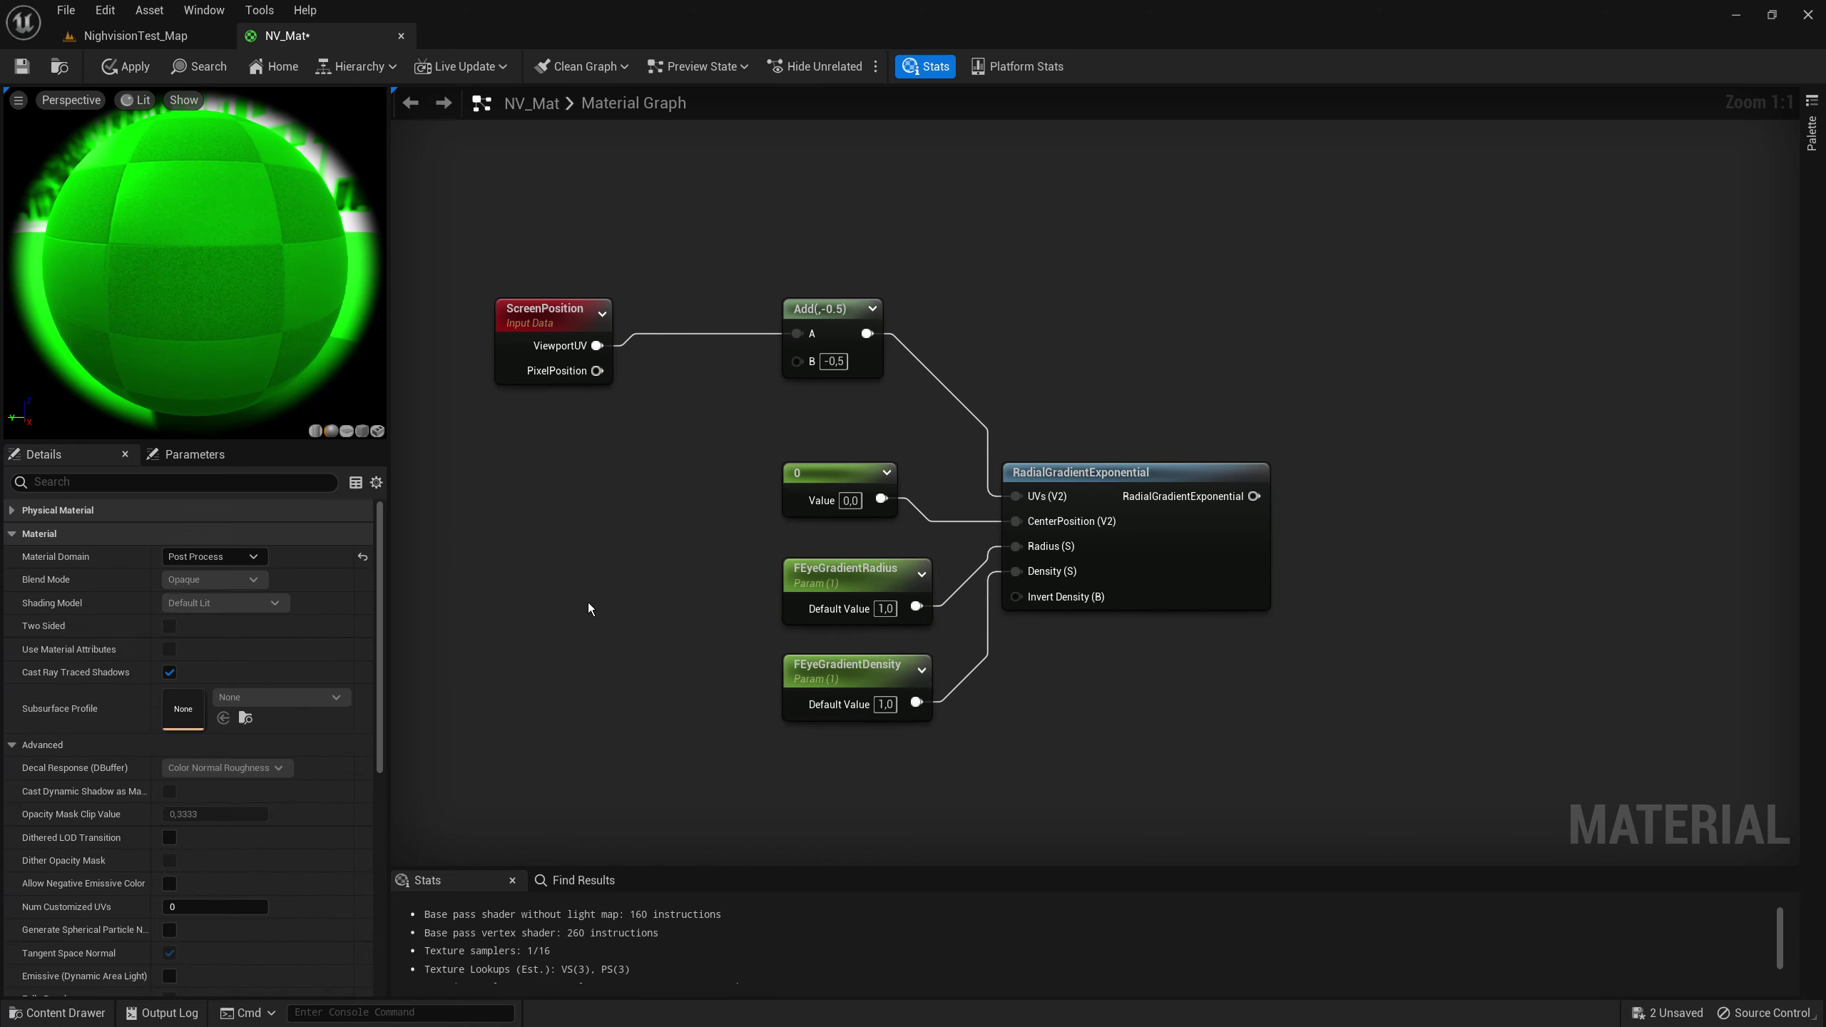
key("ctrl+z")
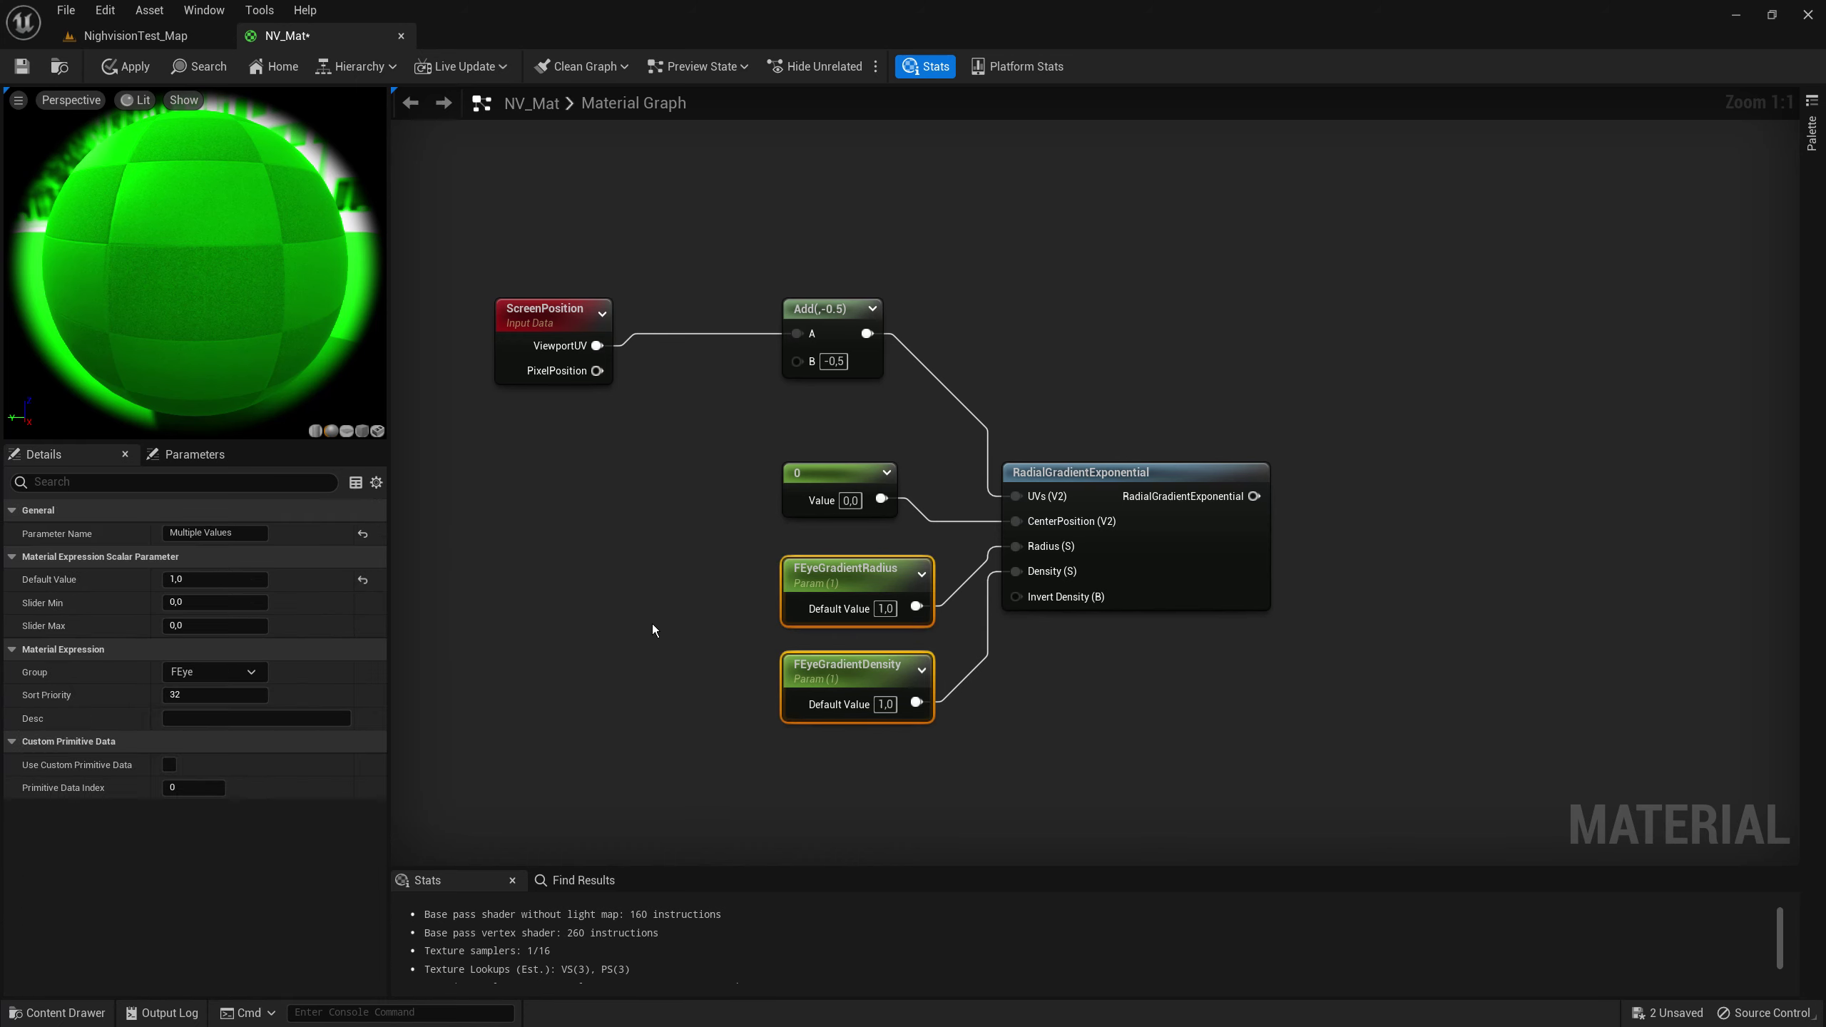
left_click(647, 624)
key("ctrl+z")
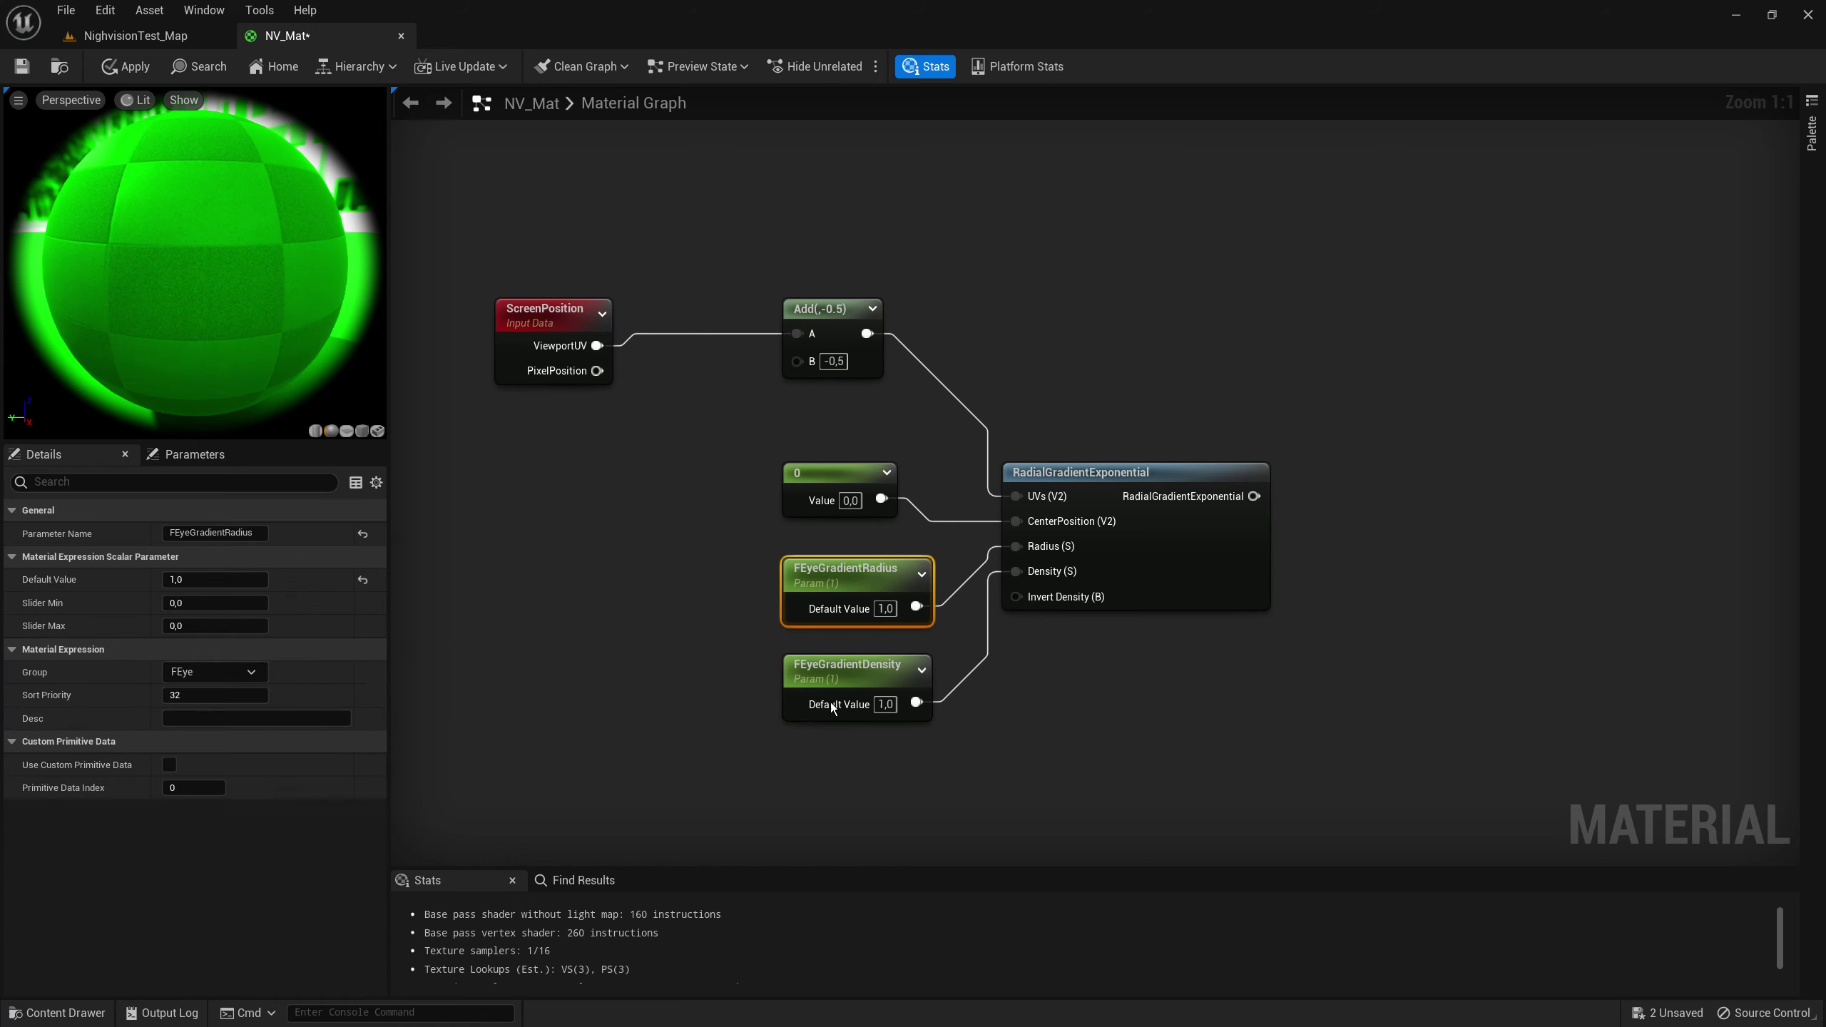
Step: Reselect both FEye parameters to verify the grouping, then pan to free space on the right
left_click_drag(678, 576, 836, 702)
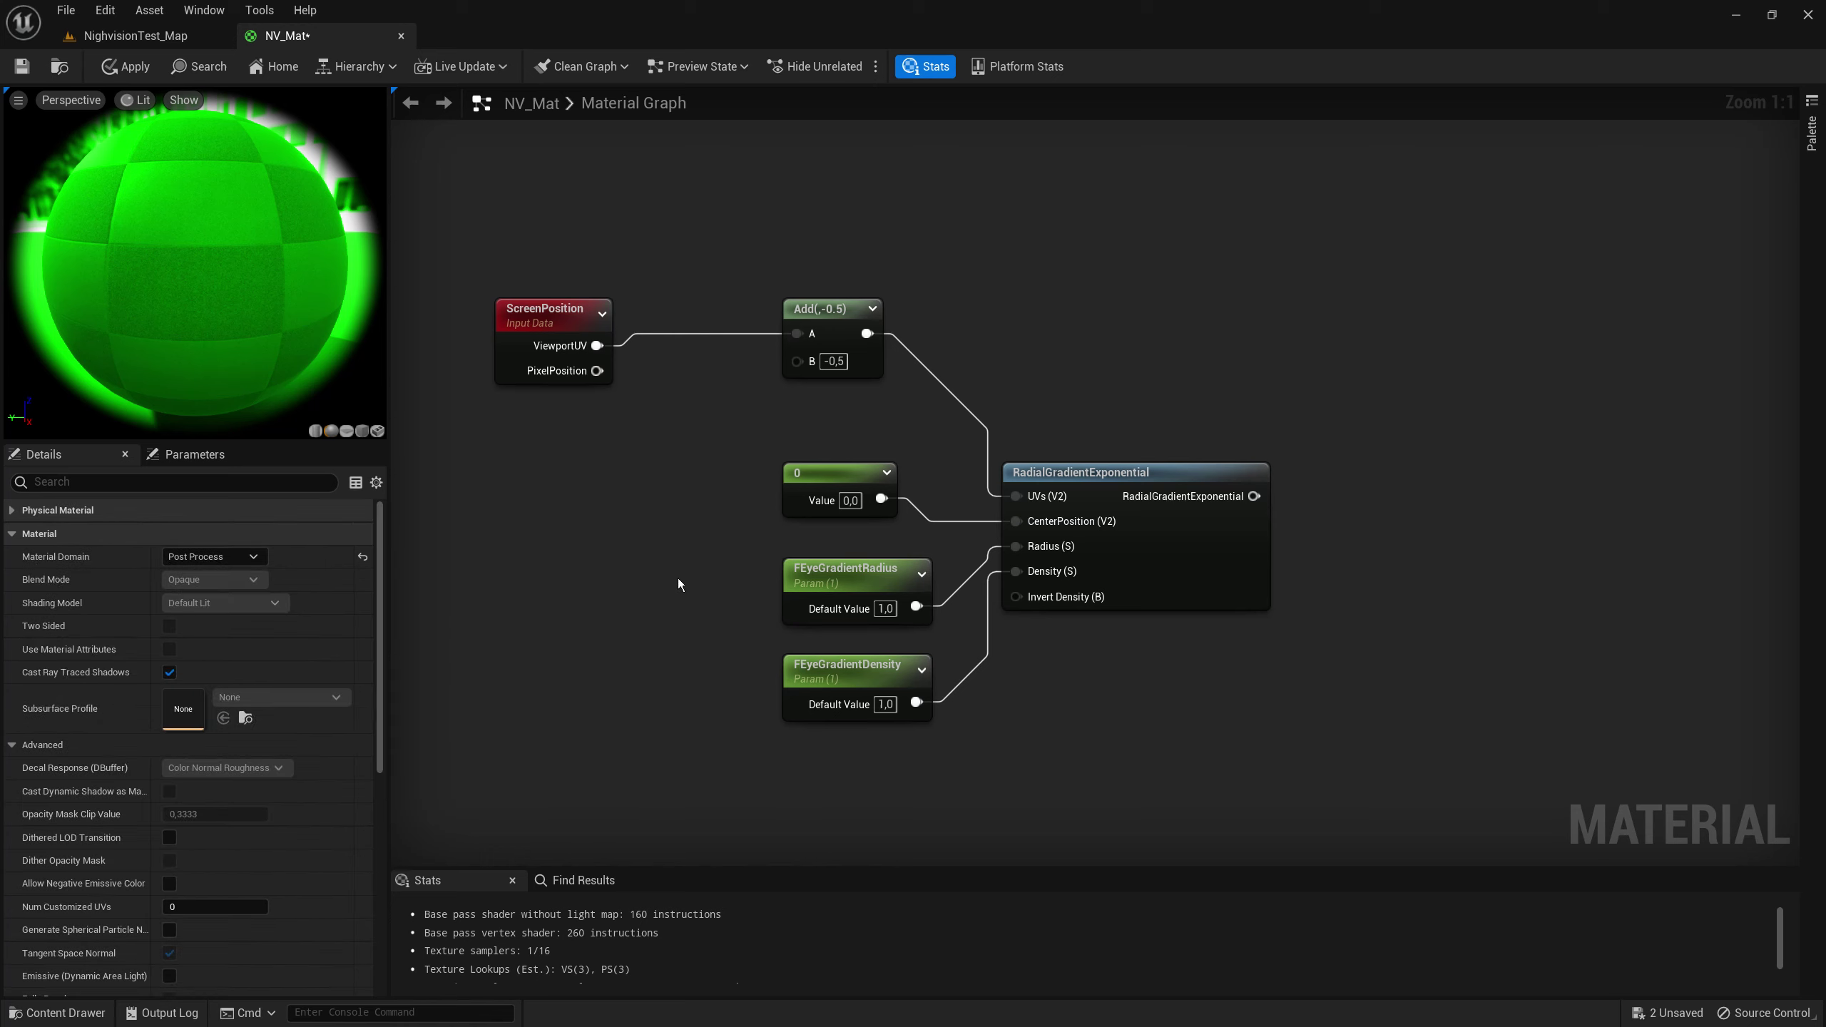
left_click(525, 592)
key("ctrl+z")
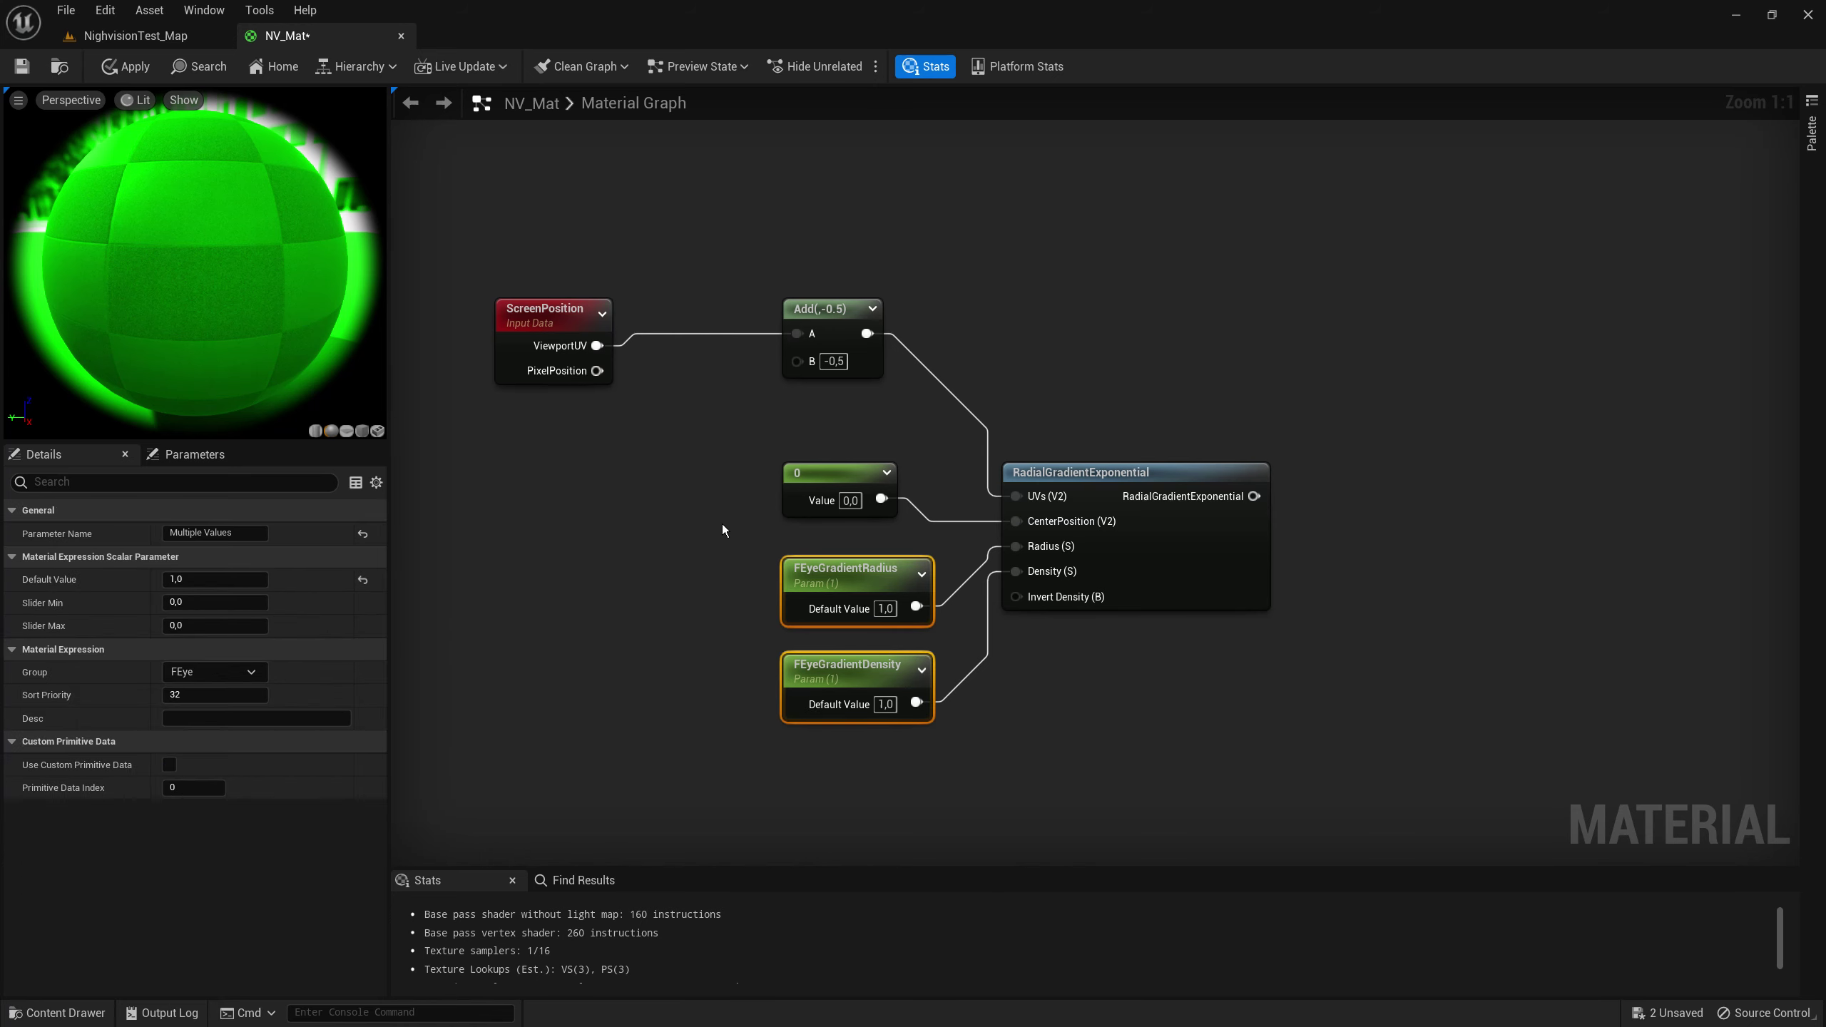
left_click(689, 525)
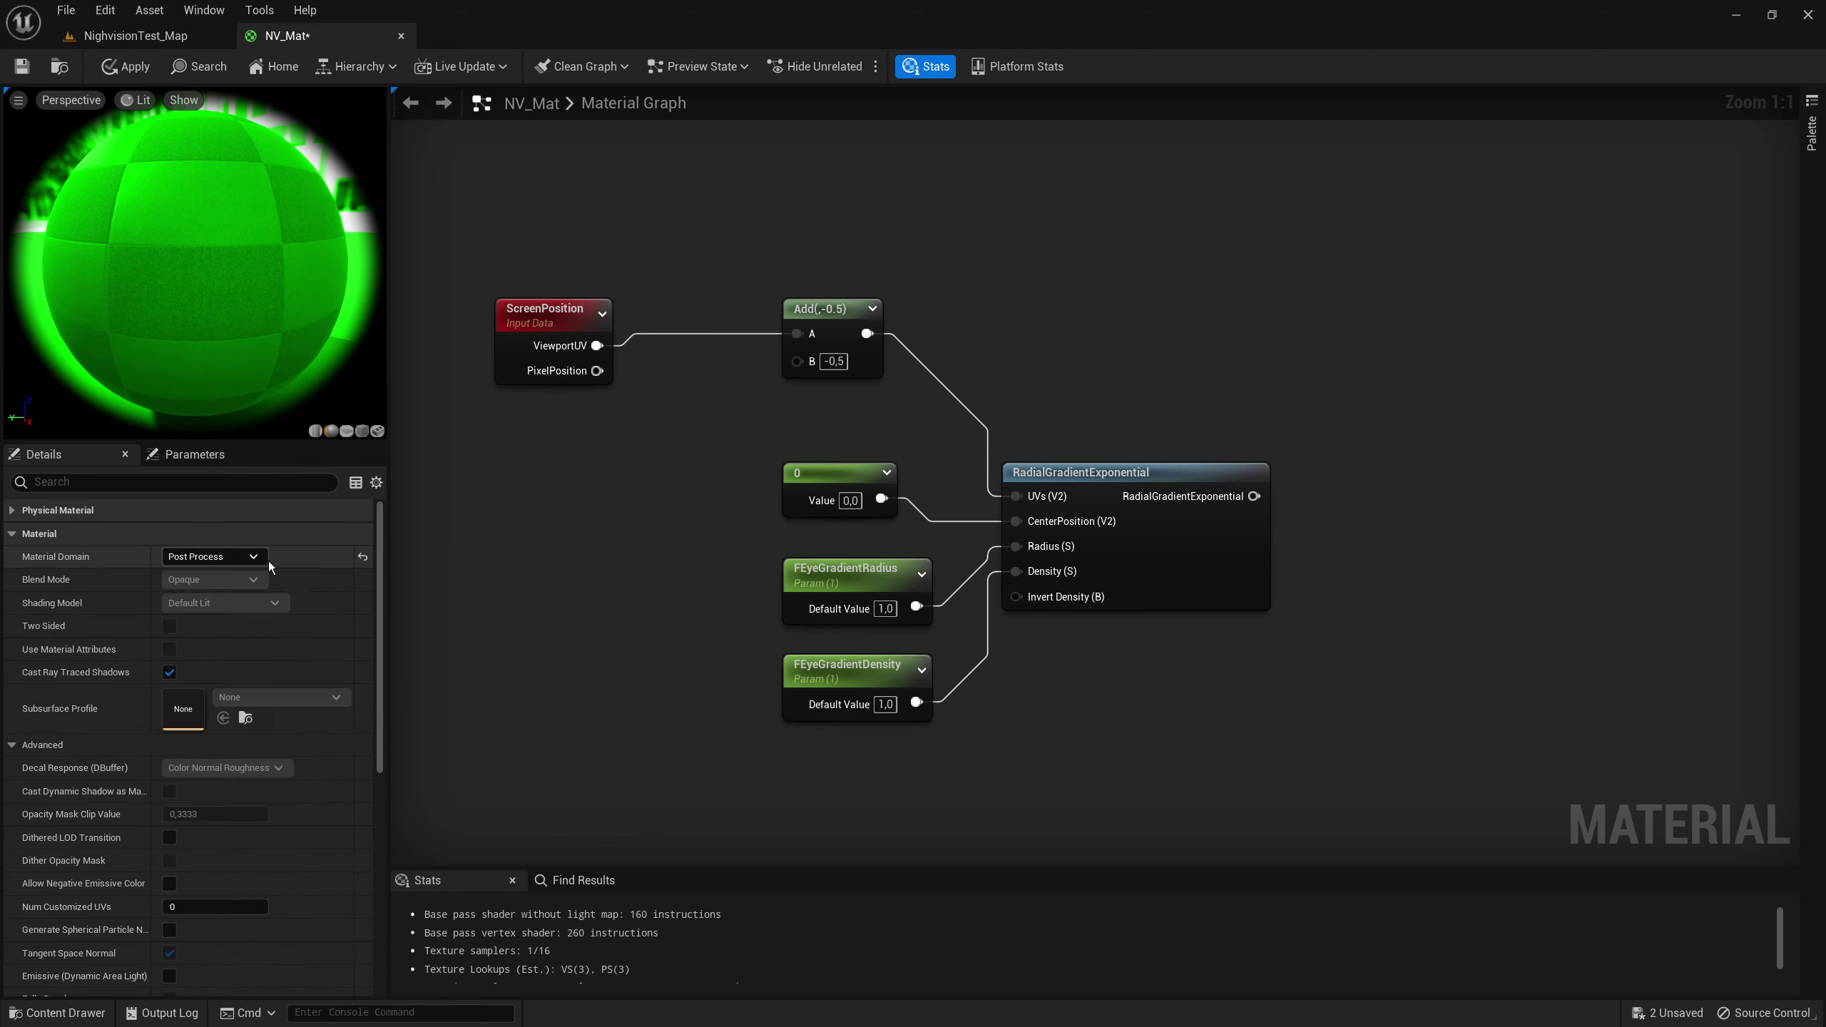
right_click_drag(1431, 459, 1033, 511)
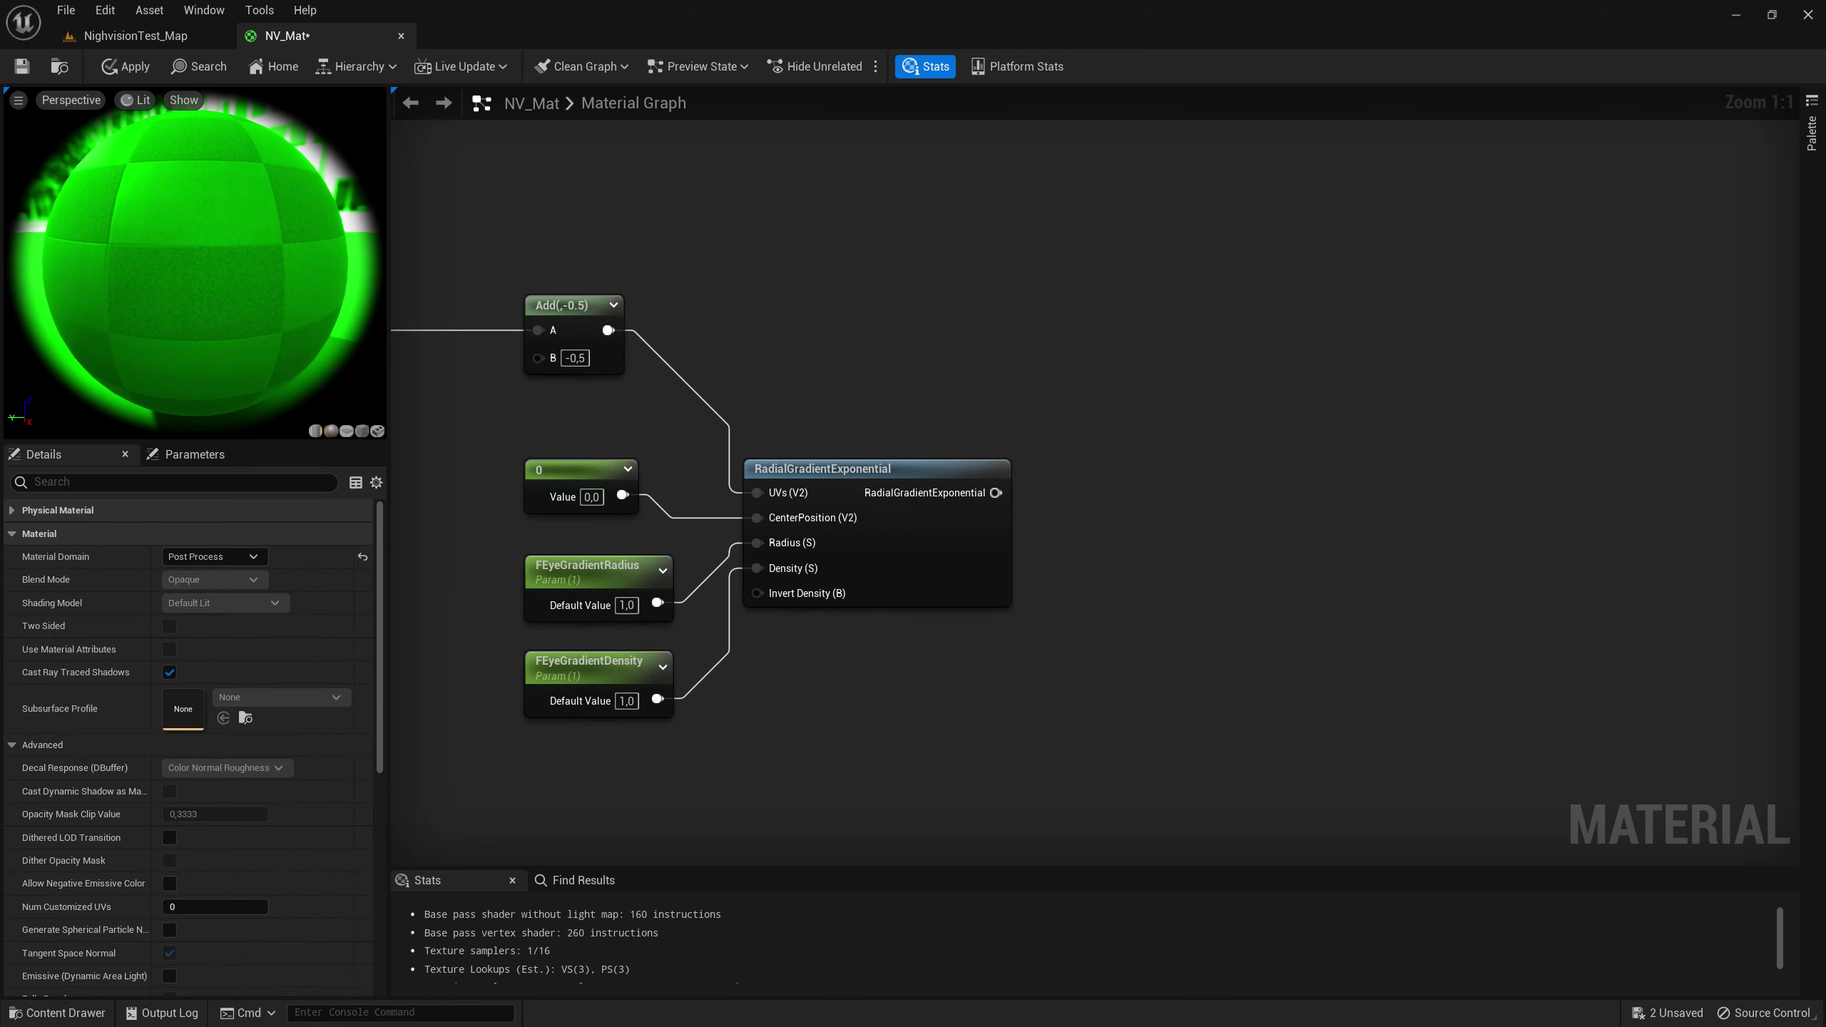
right_click_drag(903, 431, 763, 435)
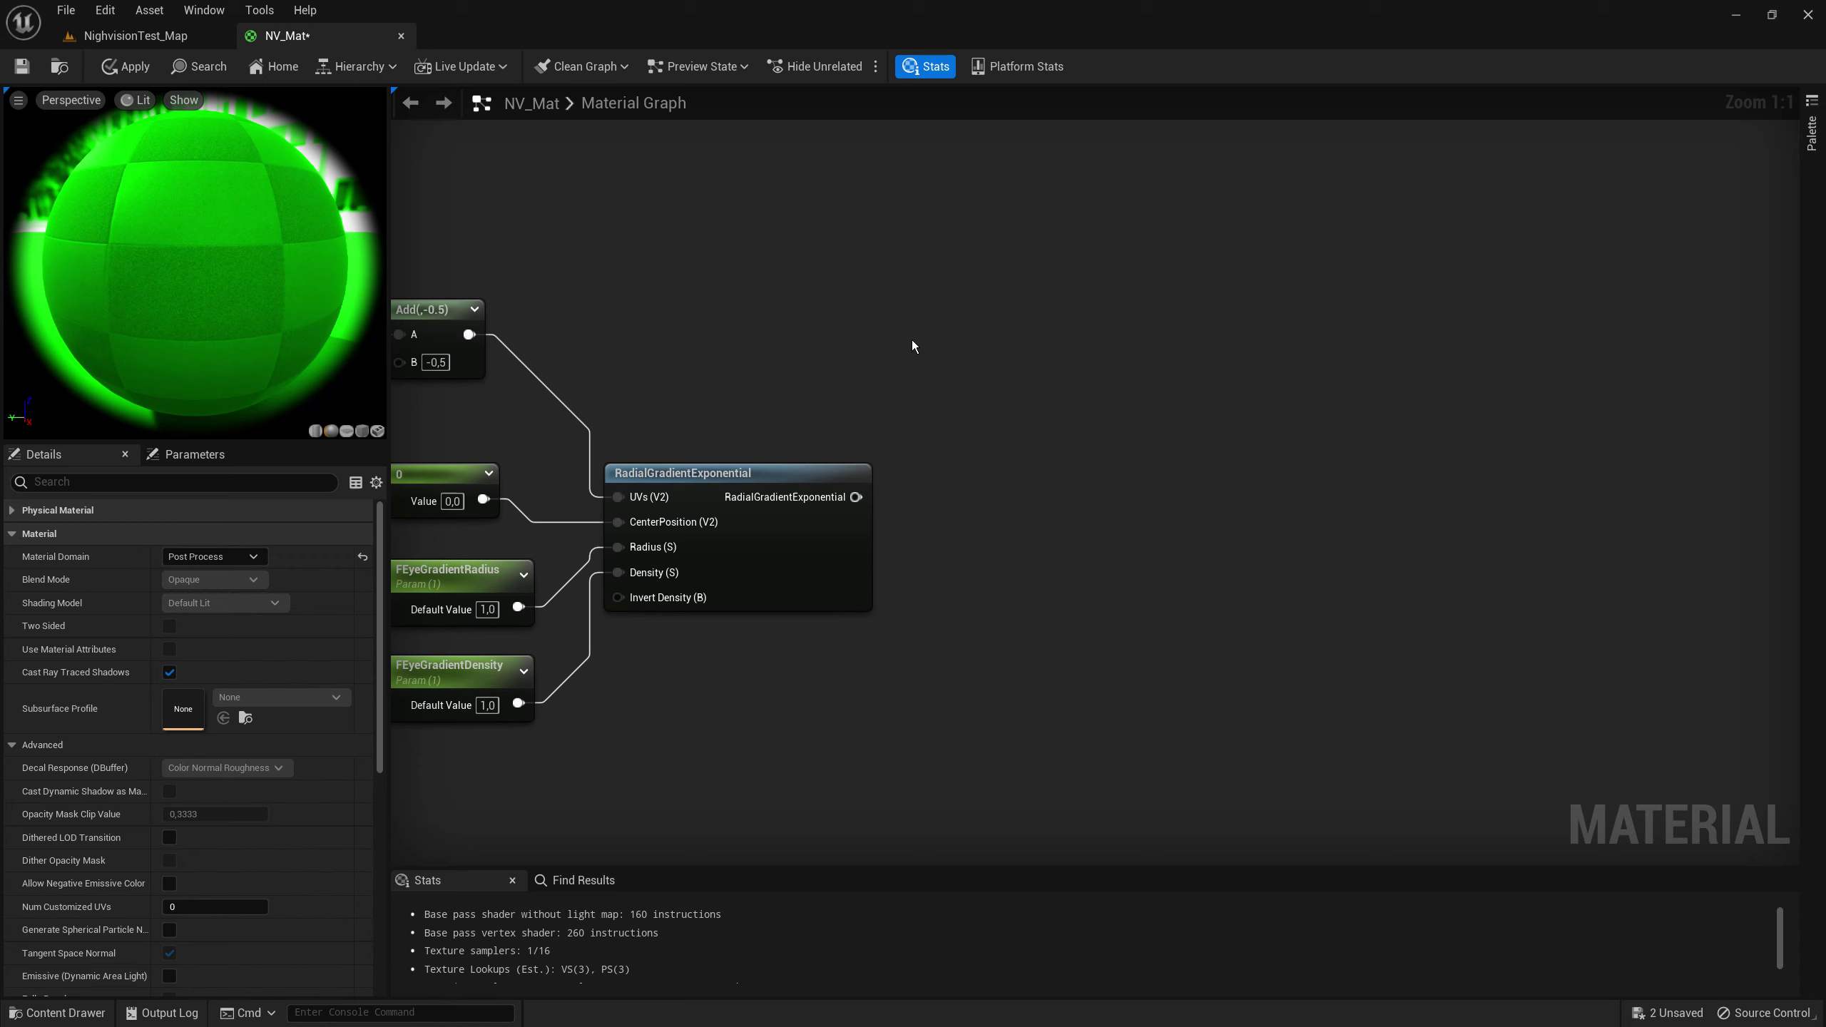
right_click_drag(939, 446, 898, 478)
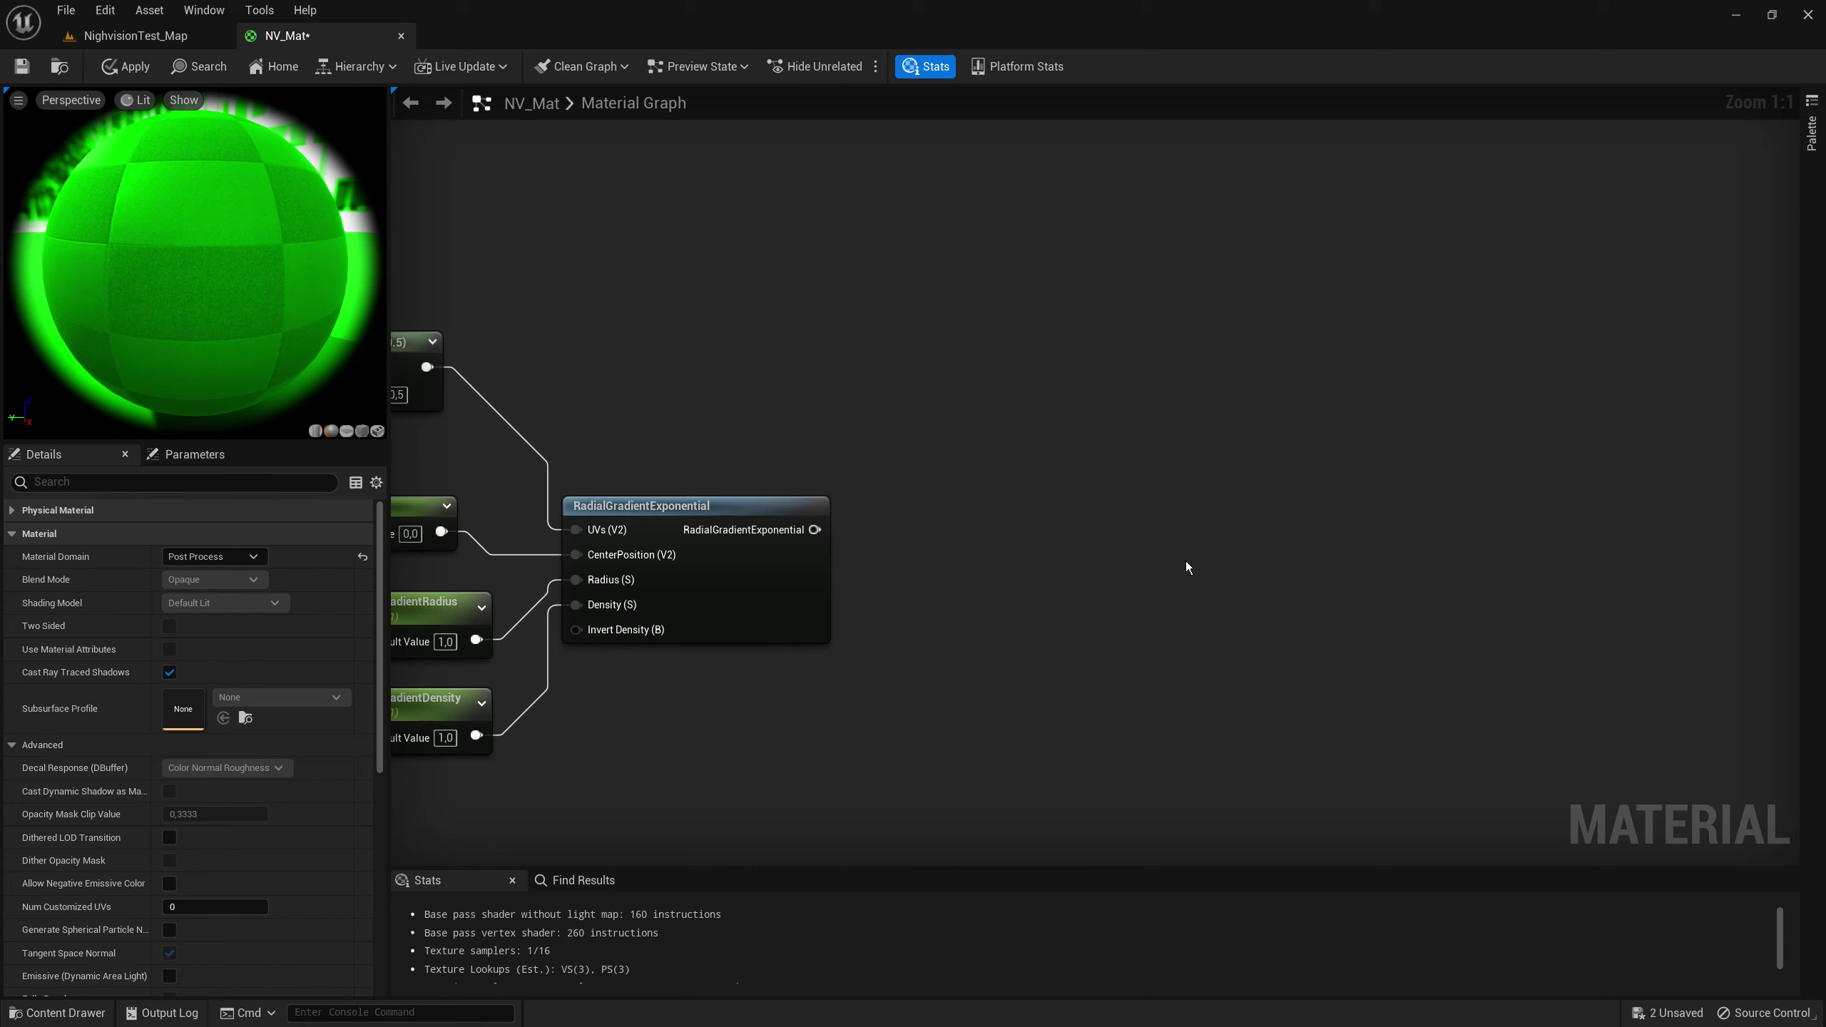
Step: Add a Lerp with the radial gradient on A and its OneMinus inverse on B
left_click(1162, 522)
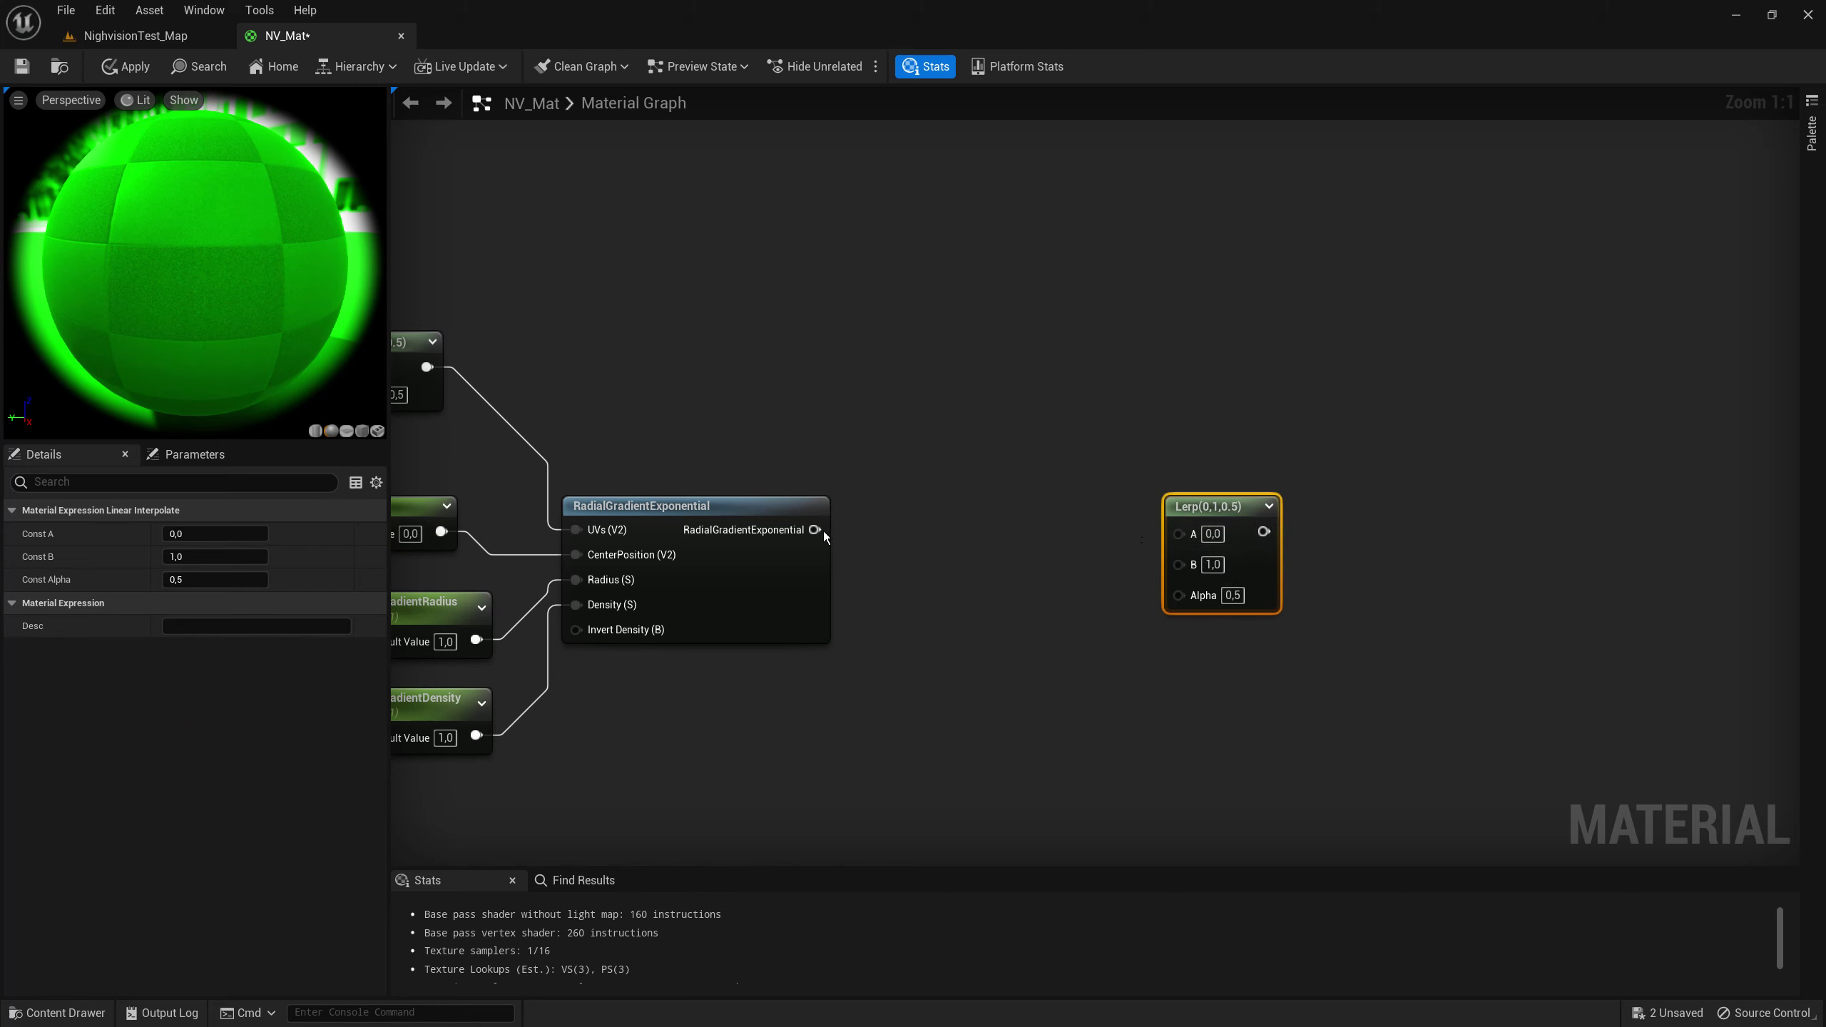
left_click_drag(816, 530, 1179, 532)
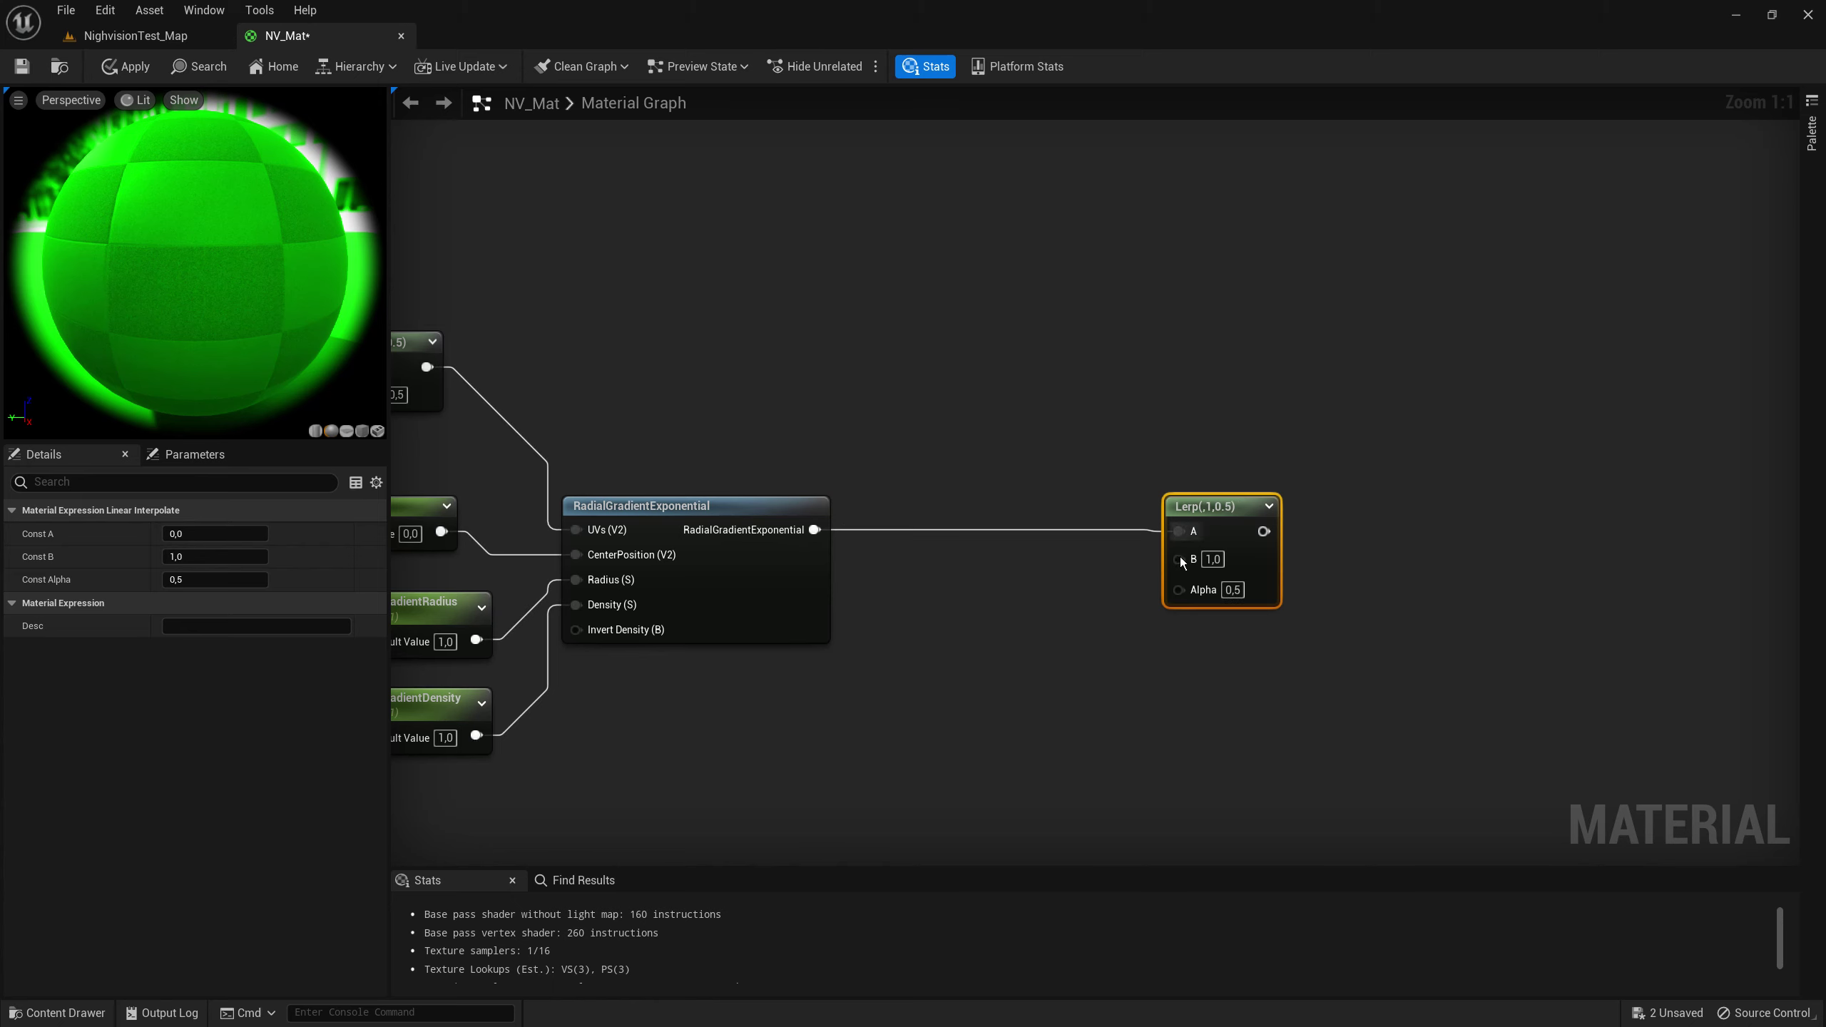
left_click_drag(814, 530, 930, 594)
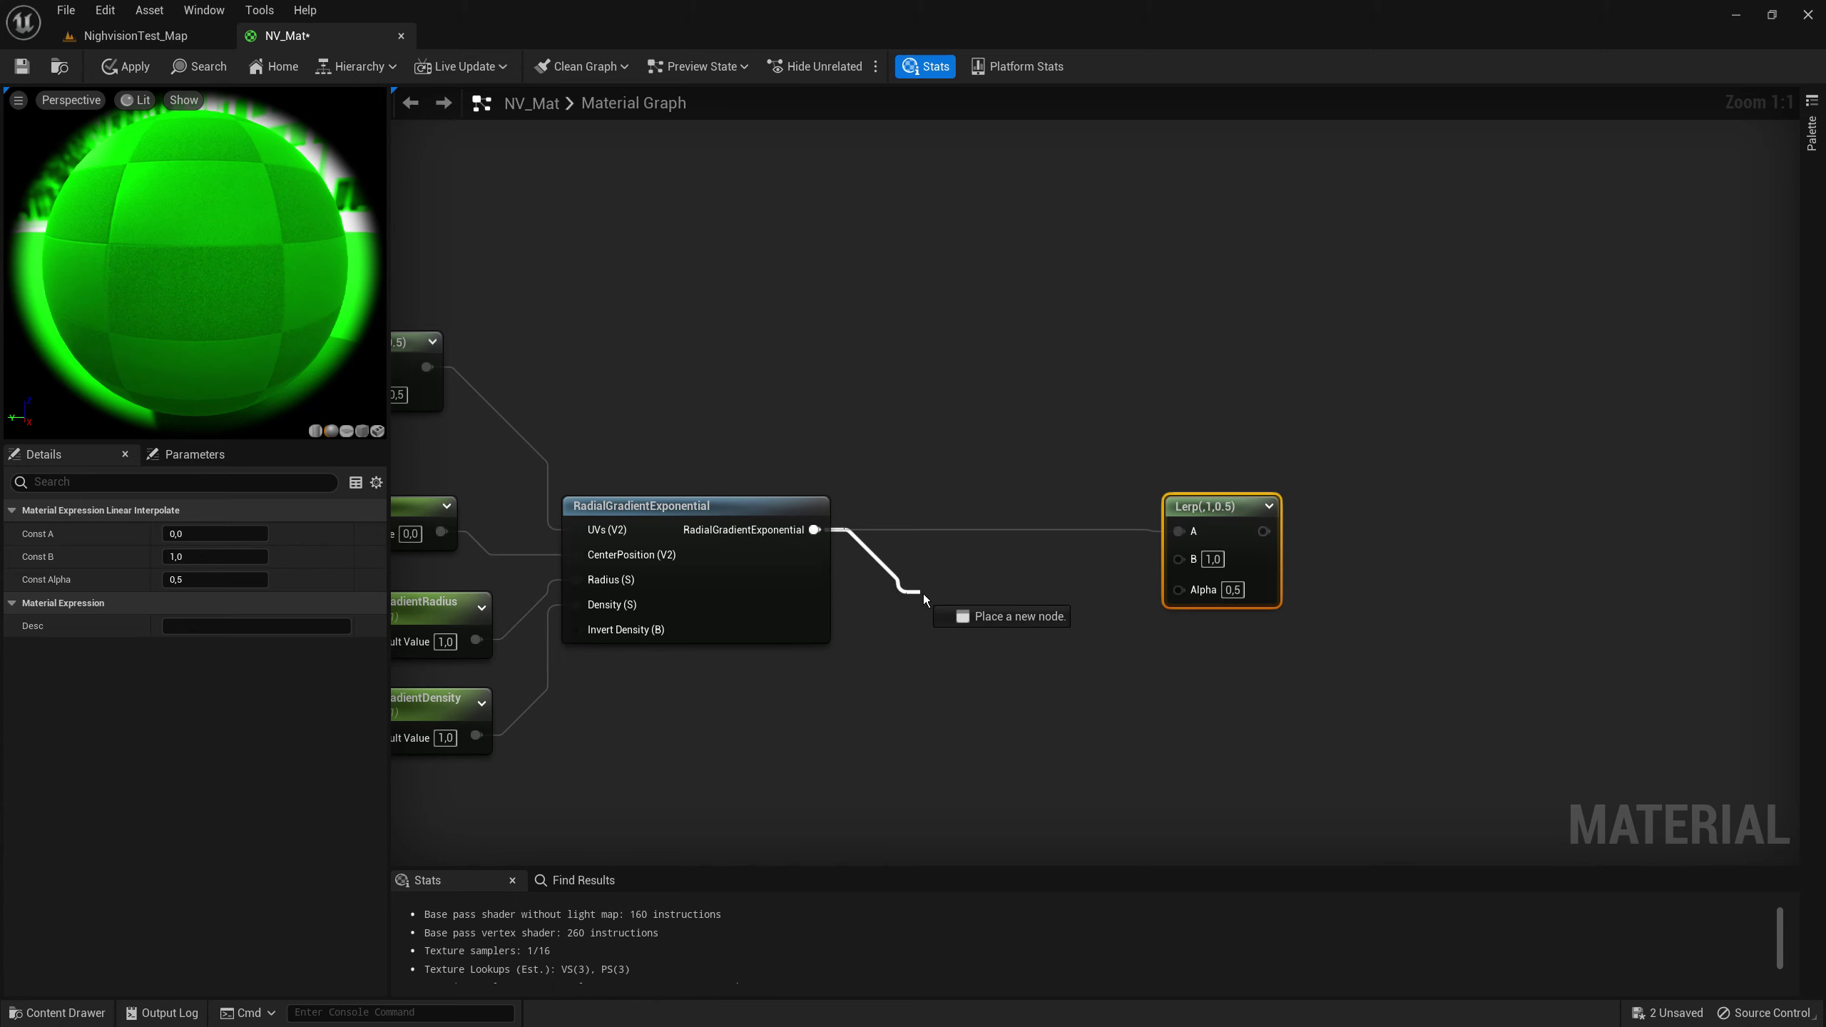
type("1")
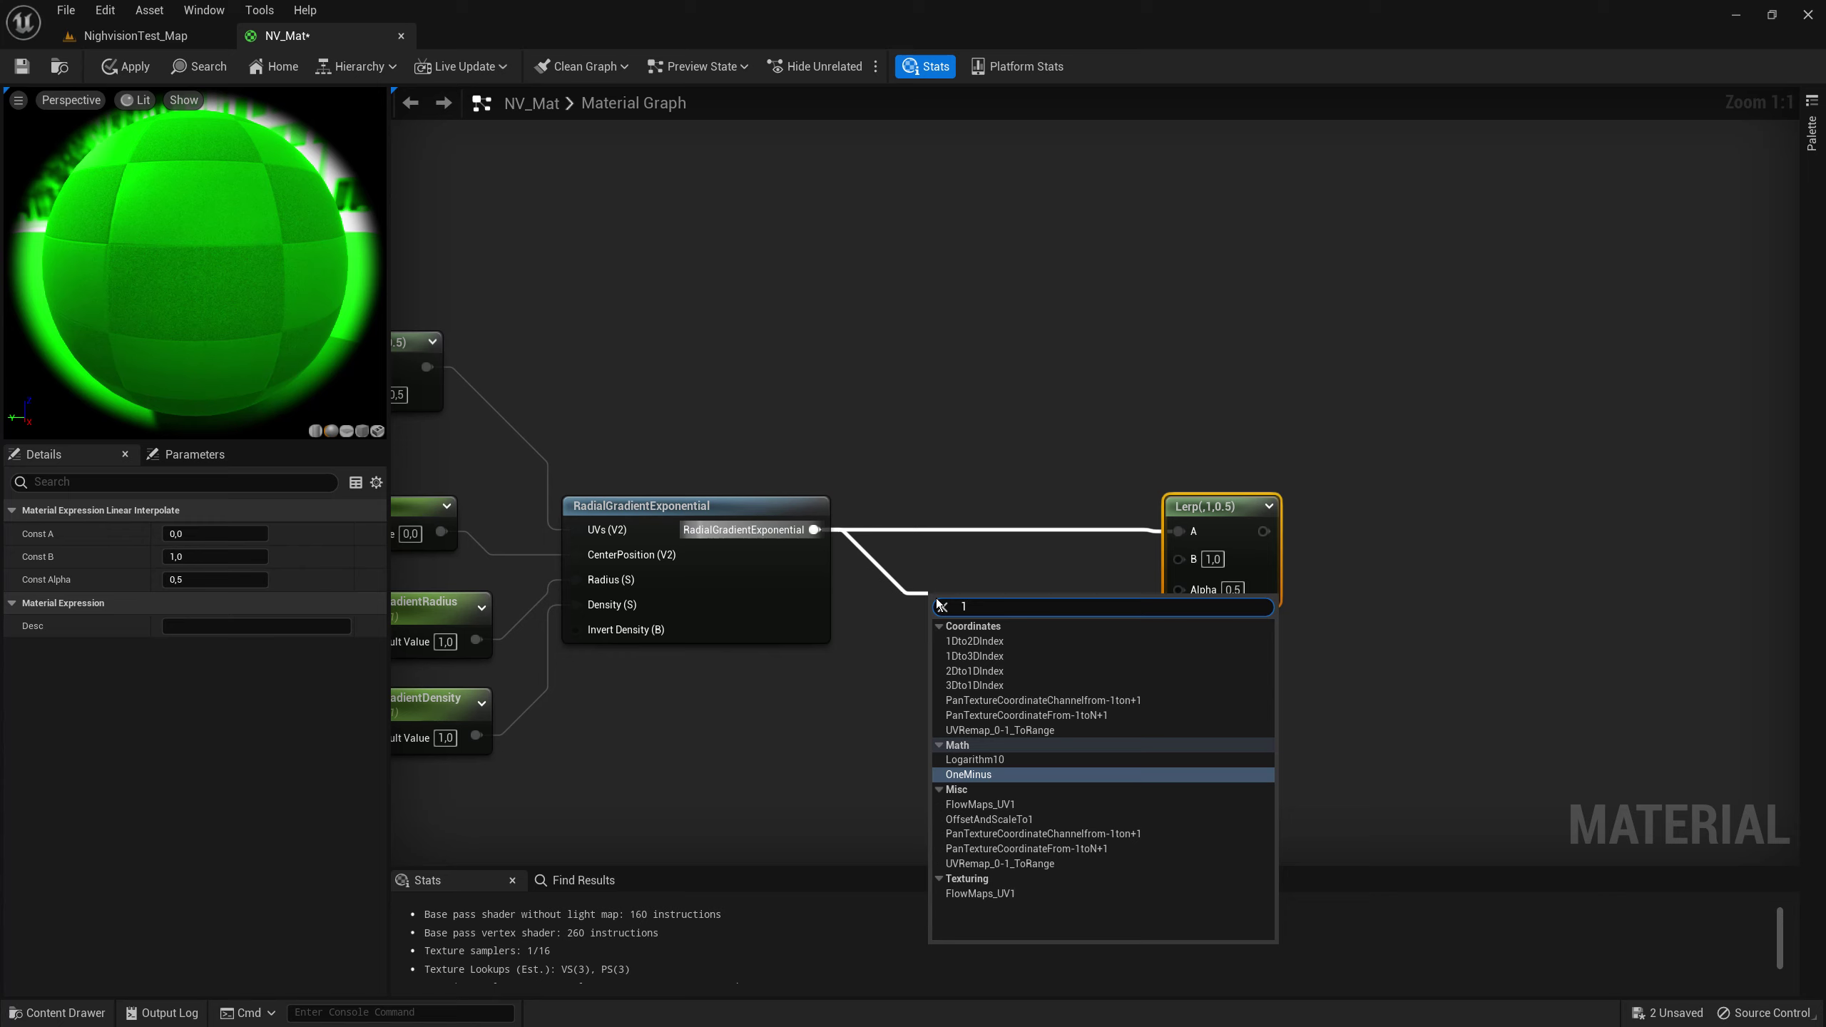
left_click(983, 775)
mouse_move(955, 609)
left_mouse_down()
mouse_move(927, 568)
mouse_move(1179, 556)
left_mouse_up()
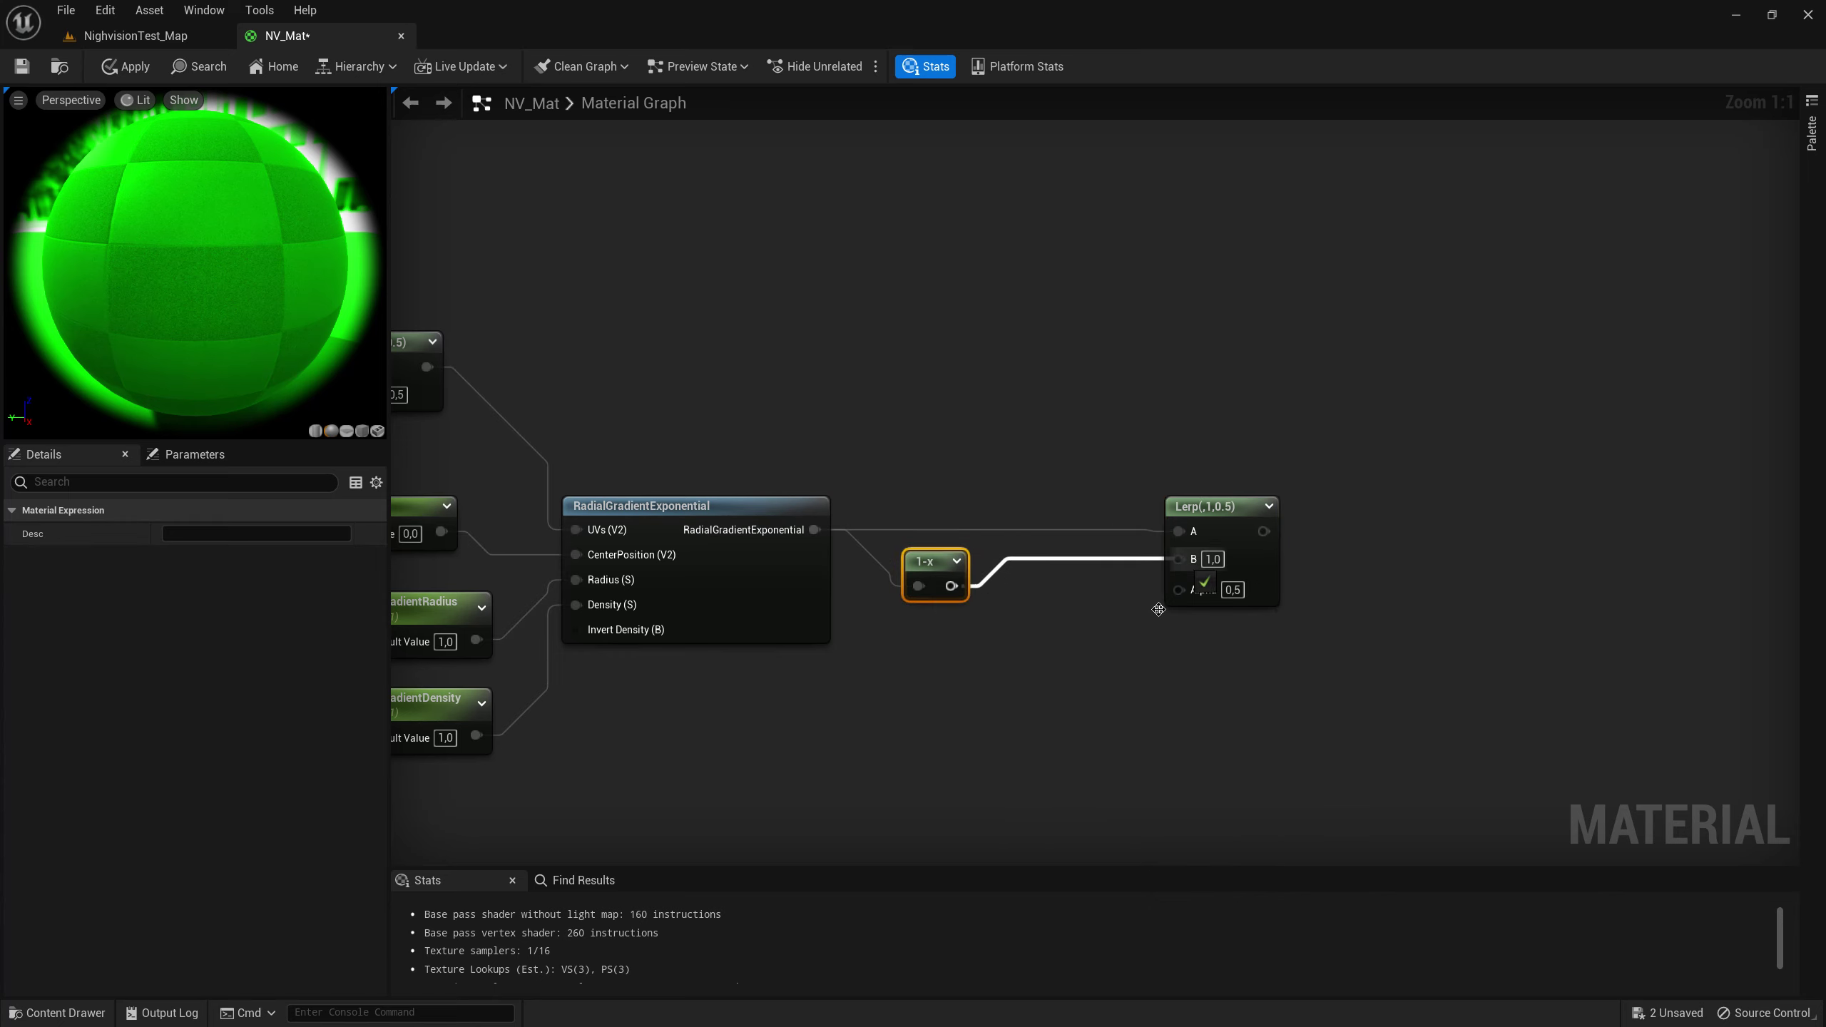
Step: Drive the Lerp Alpha with a new FEyeInverse scalar parameter
left_click(924, 670)
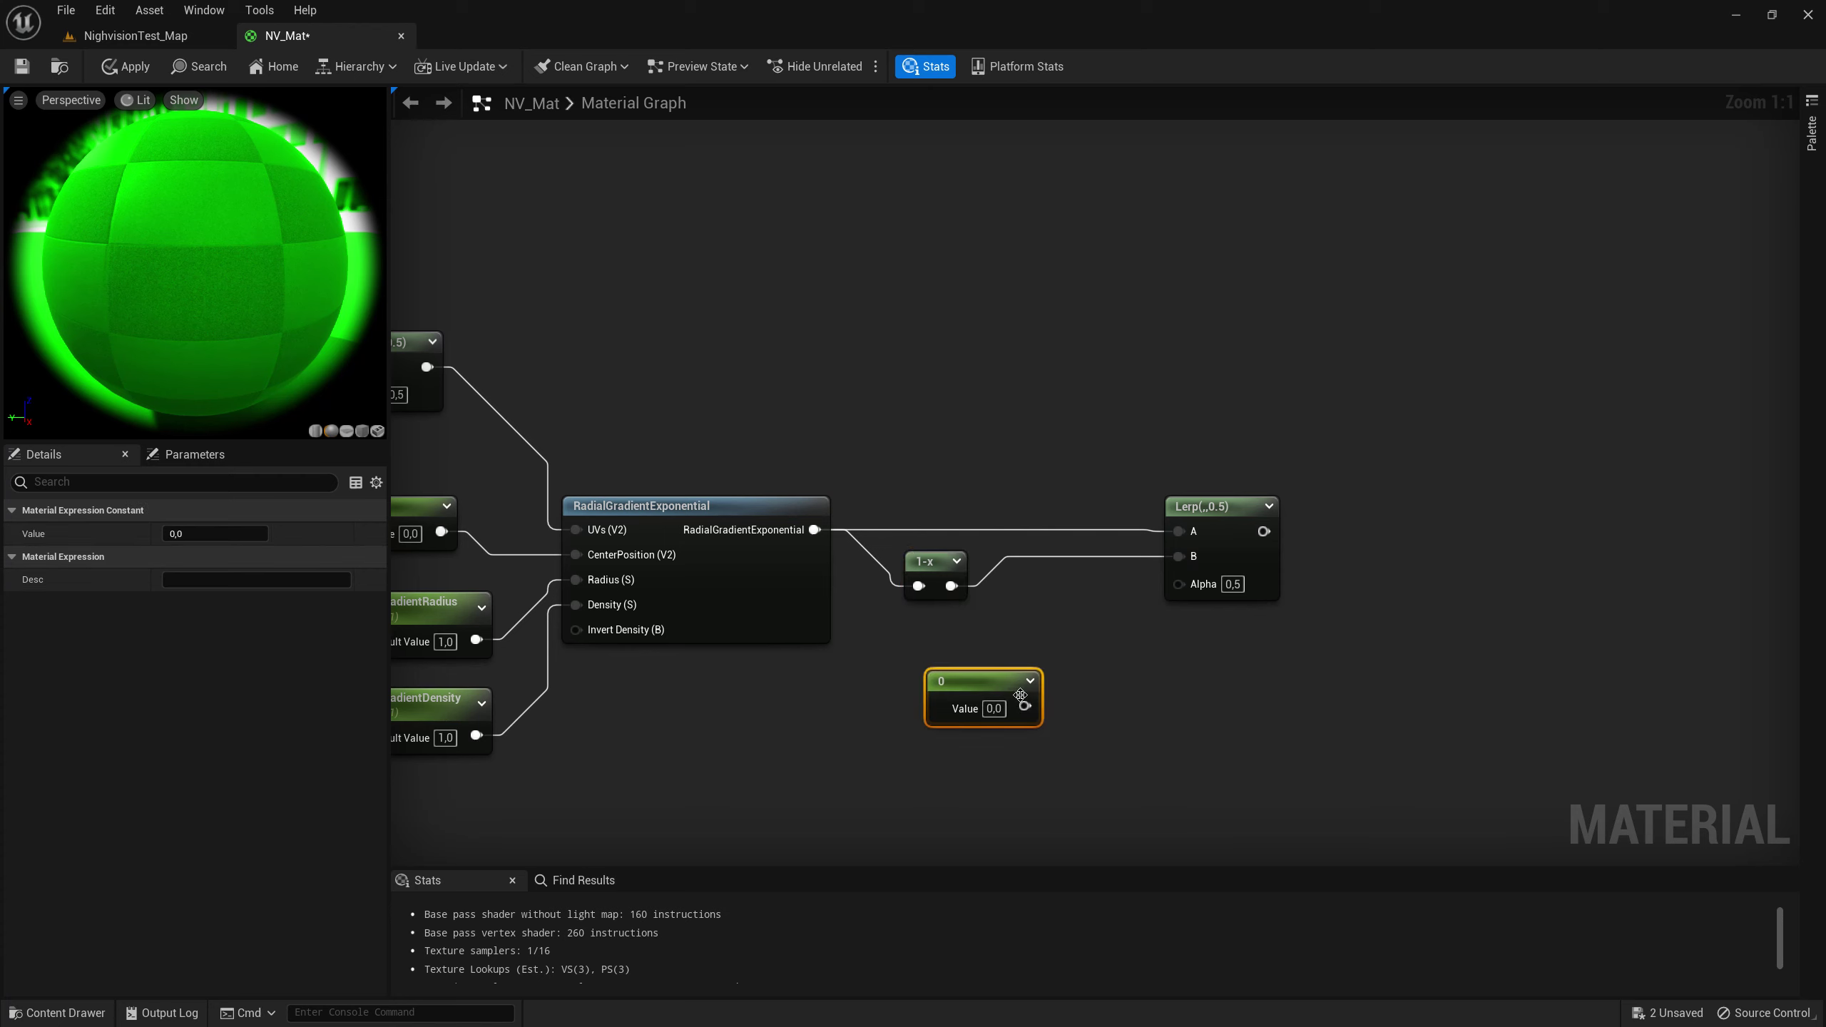
left_click_drag(1024, 707, 1181, 585)
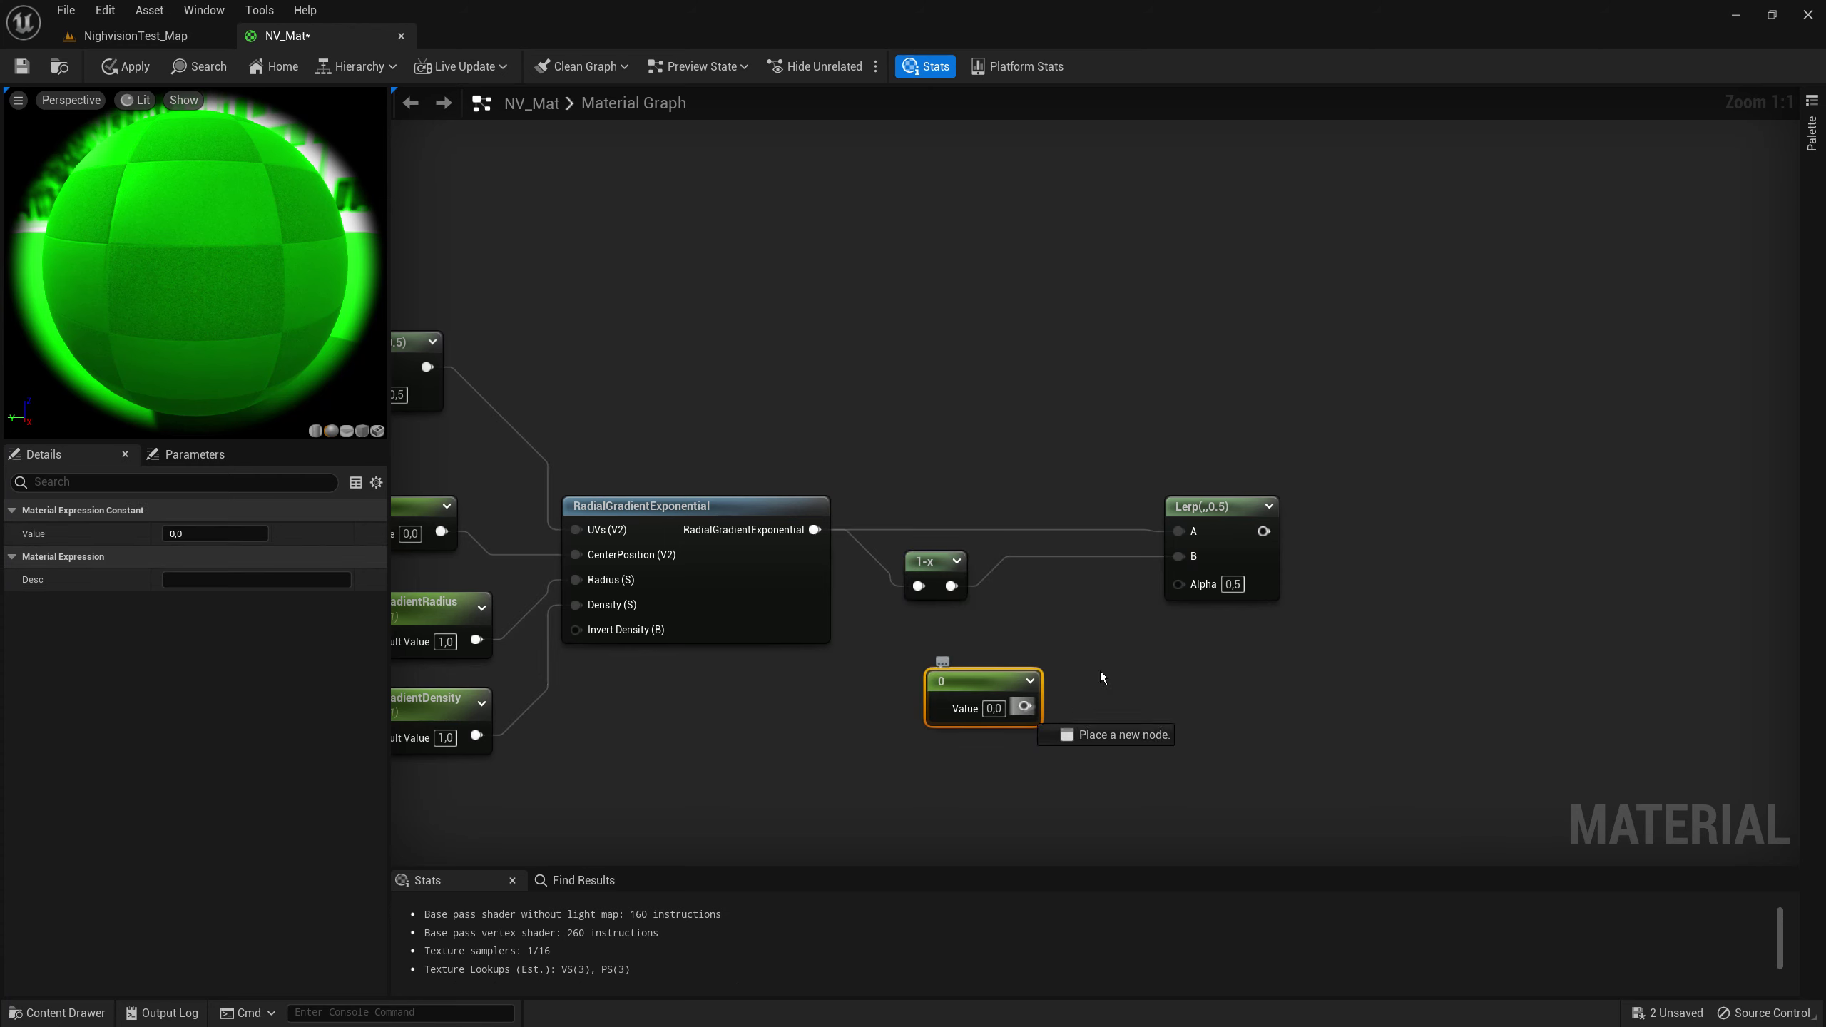
right_click(990, 682)
left_click(1071, 343)
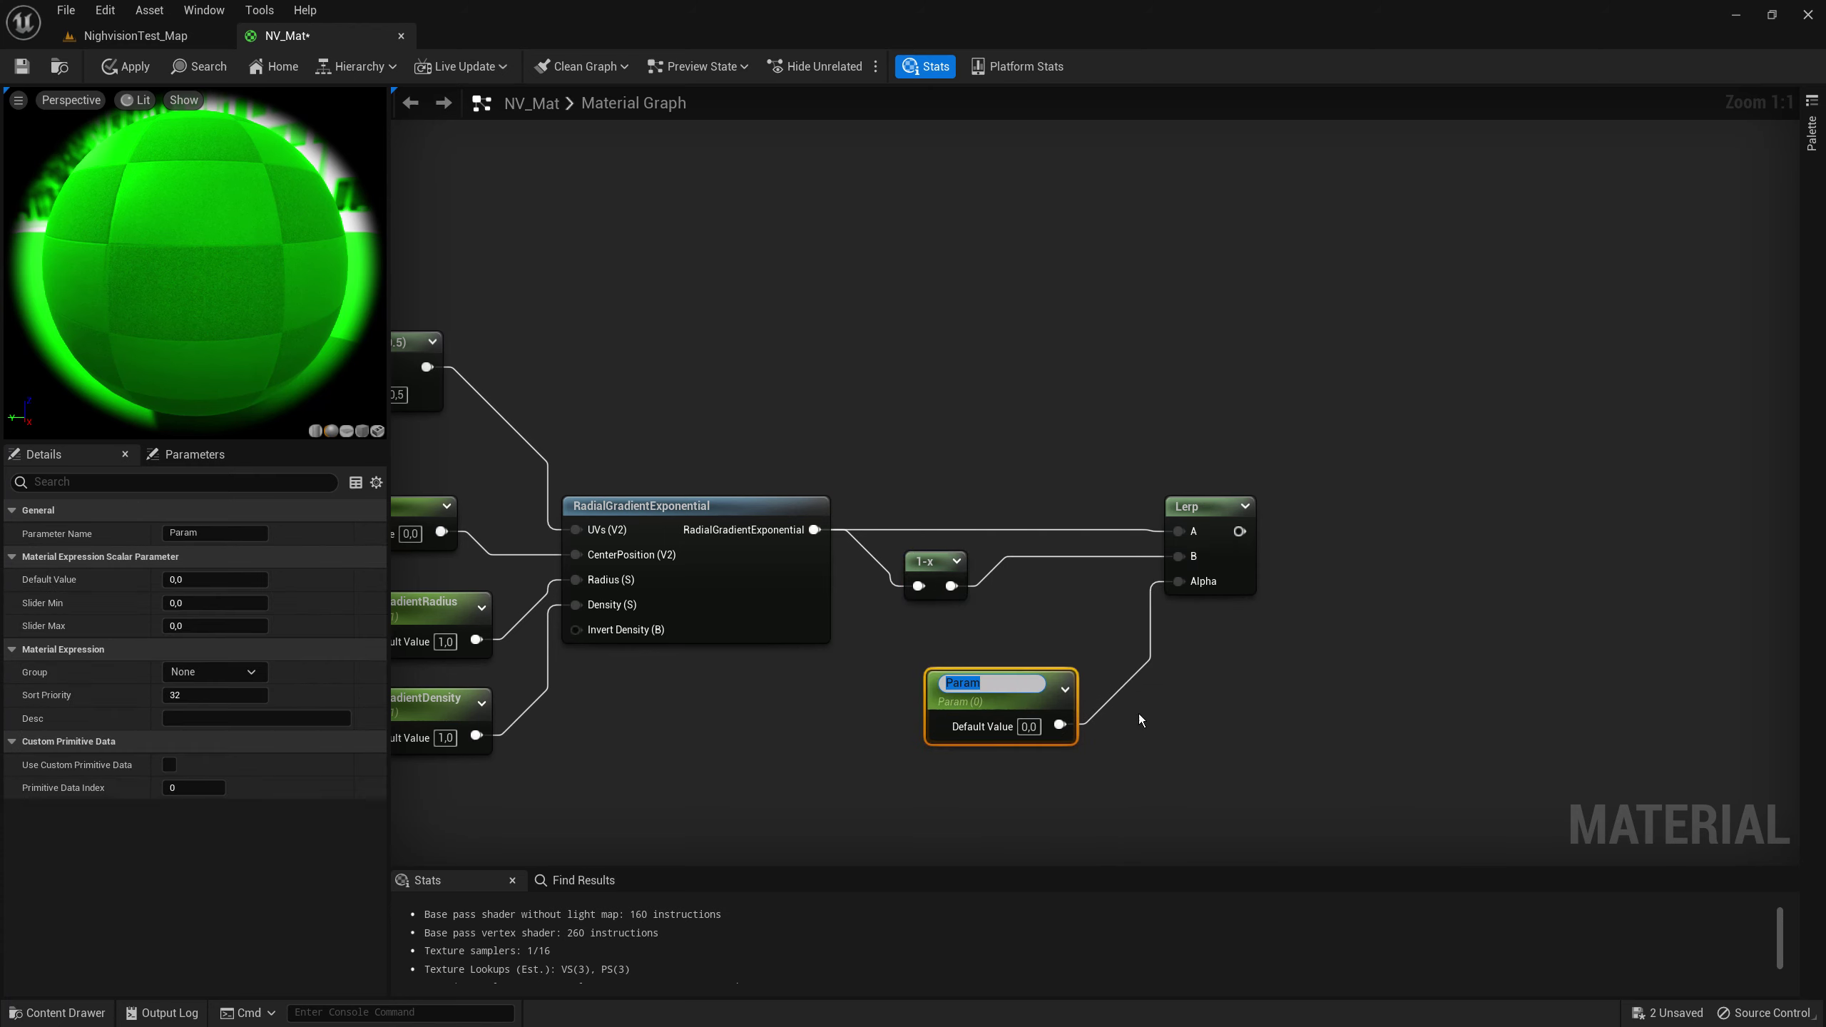
type("F")
type("Eye")
type("Inverse")
key("Return")
left_click_drag(1000, 689, 977, 651)
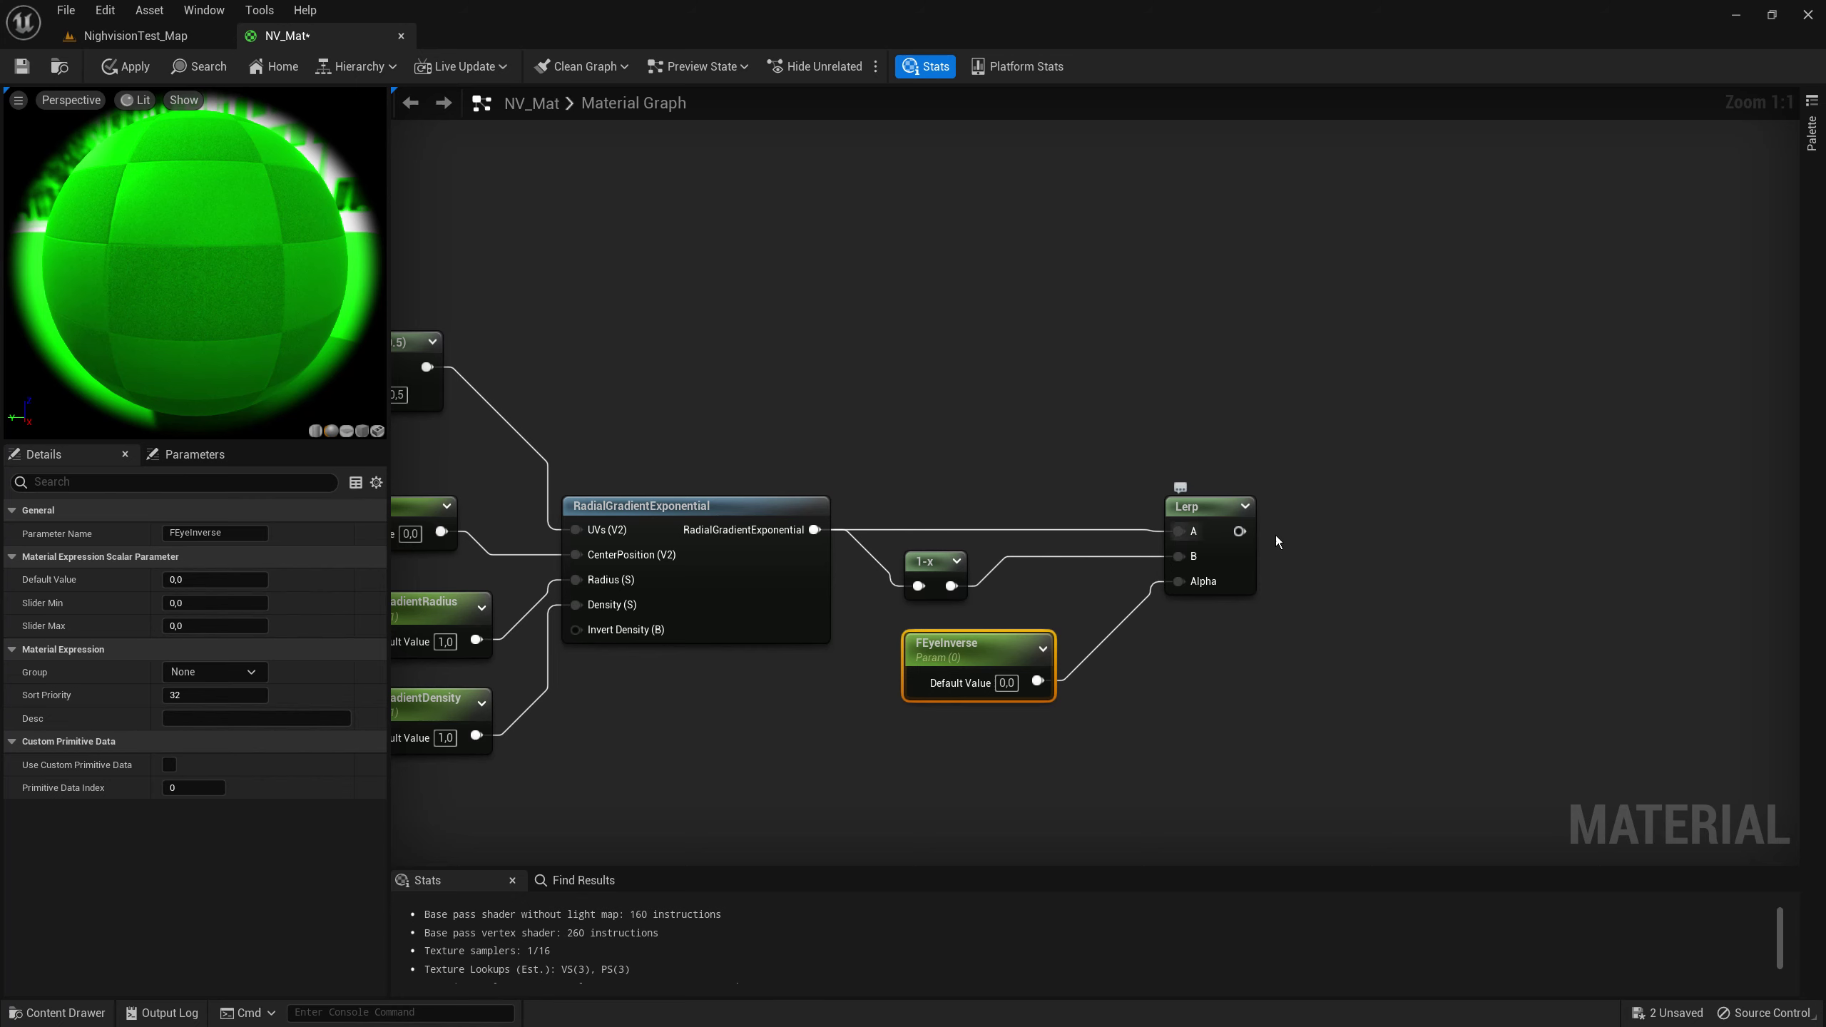
left_click(1250, 571)
Step: Multiply the Add output by the Lerp result in a new Multiply node
key("f")
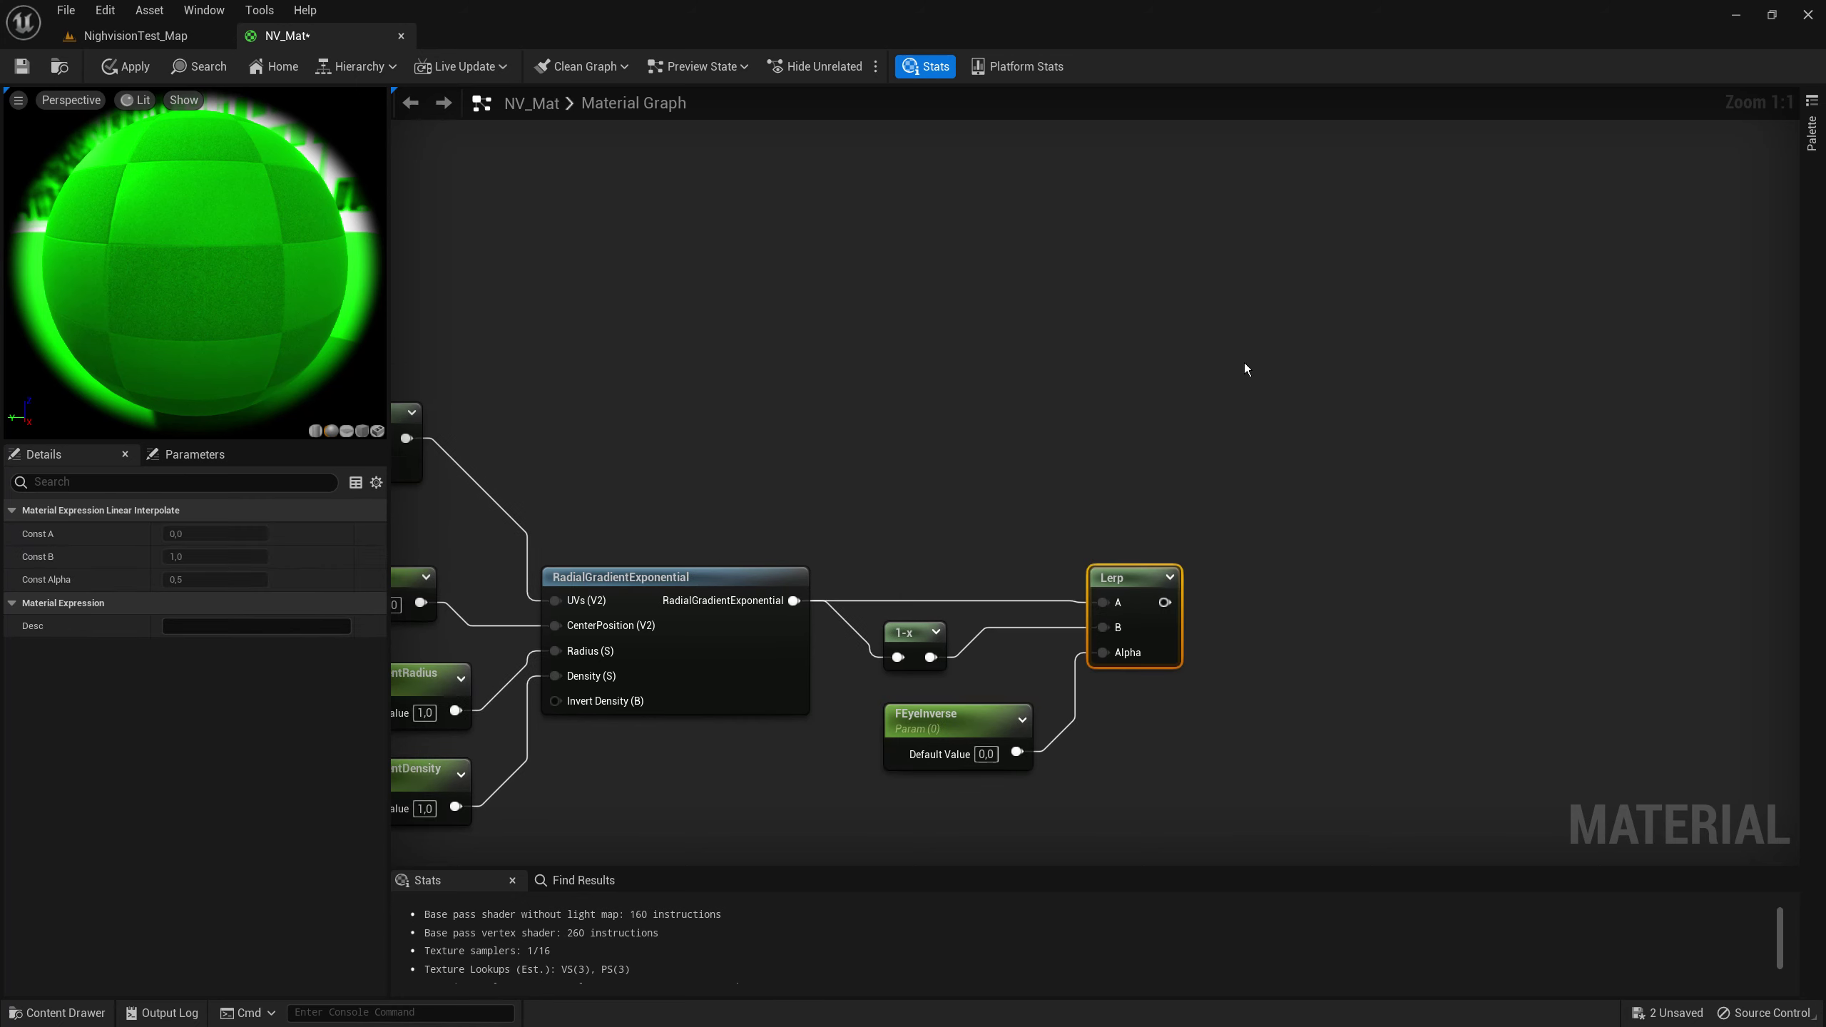
left_click(1264, 401)
scroll(1003, 471, "down", 3)
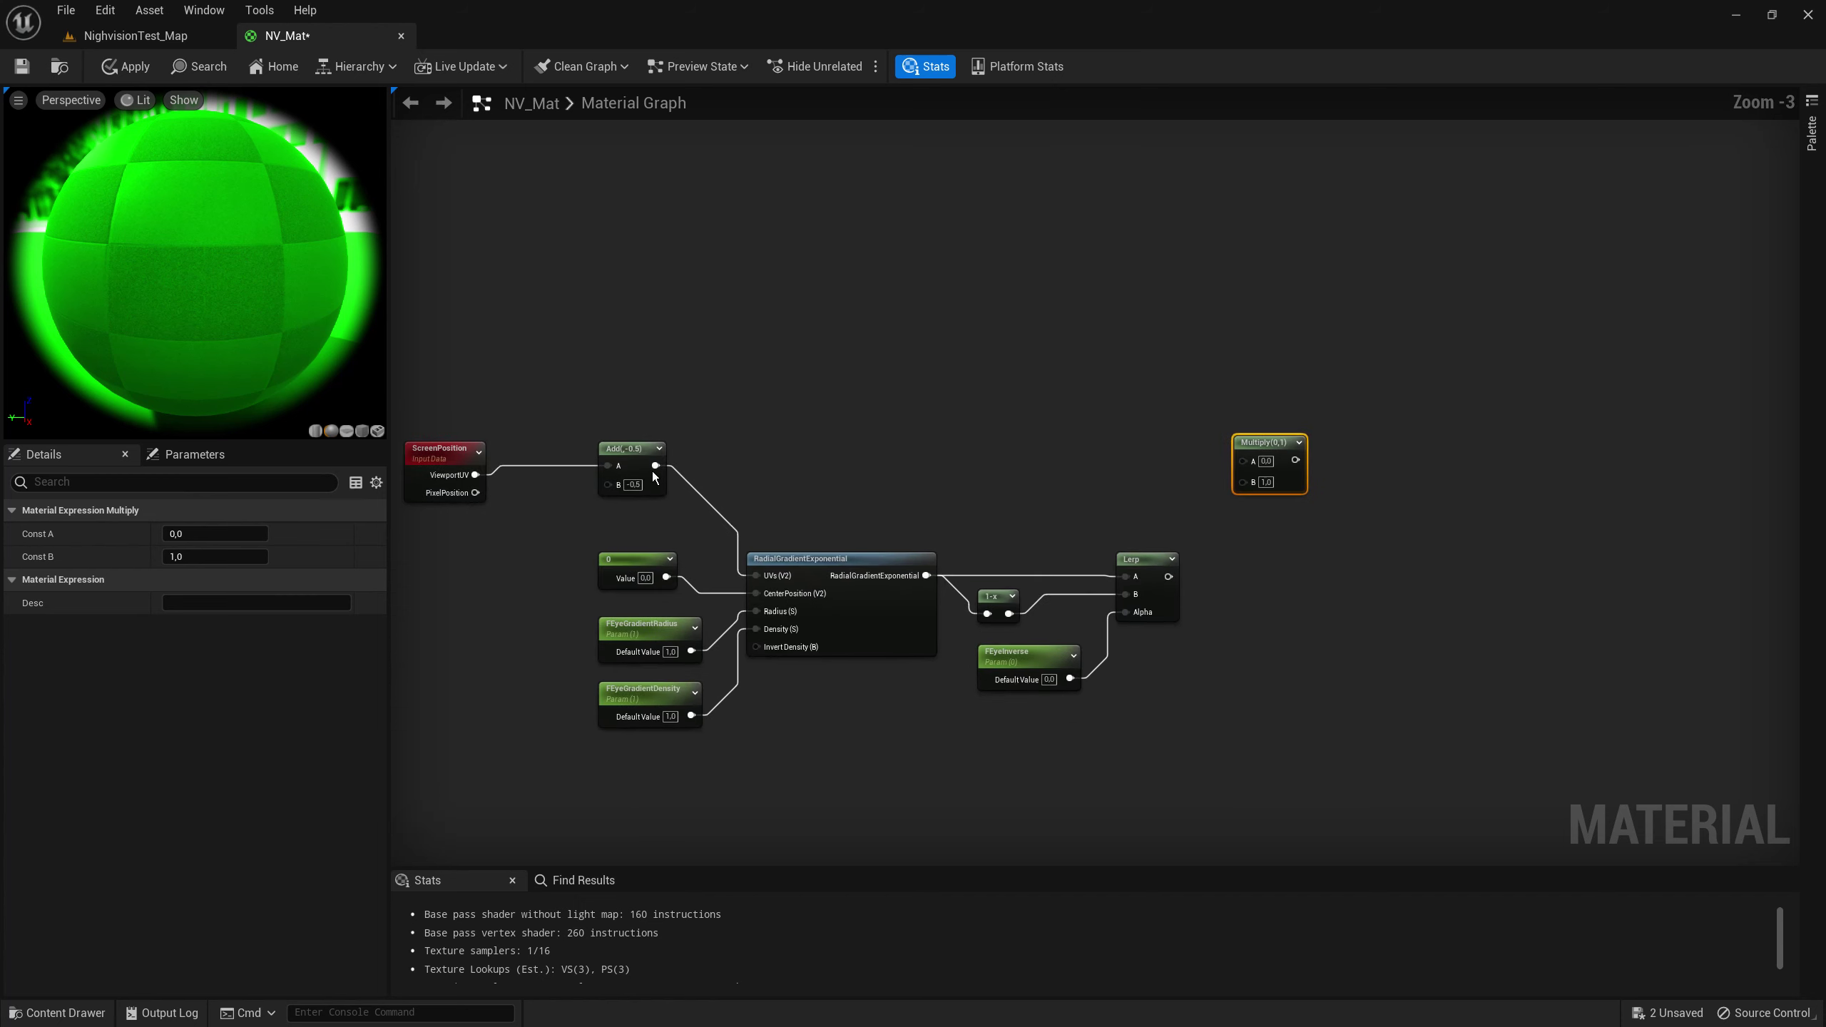
left_click_drag(1001, 471, 1245, 460)
mouse_move(1169, 577)
left_mouse_down()
mouse_move(1257, 478)
mouse_move(1241, 479)
left_mouse_up()
Step: Feed that product into a second Multiply with a constant on its B input
scroll(1117, 553, "up", 3)
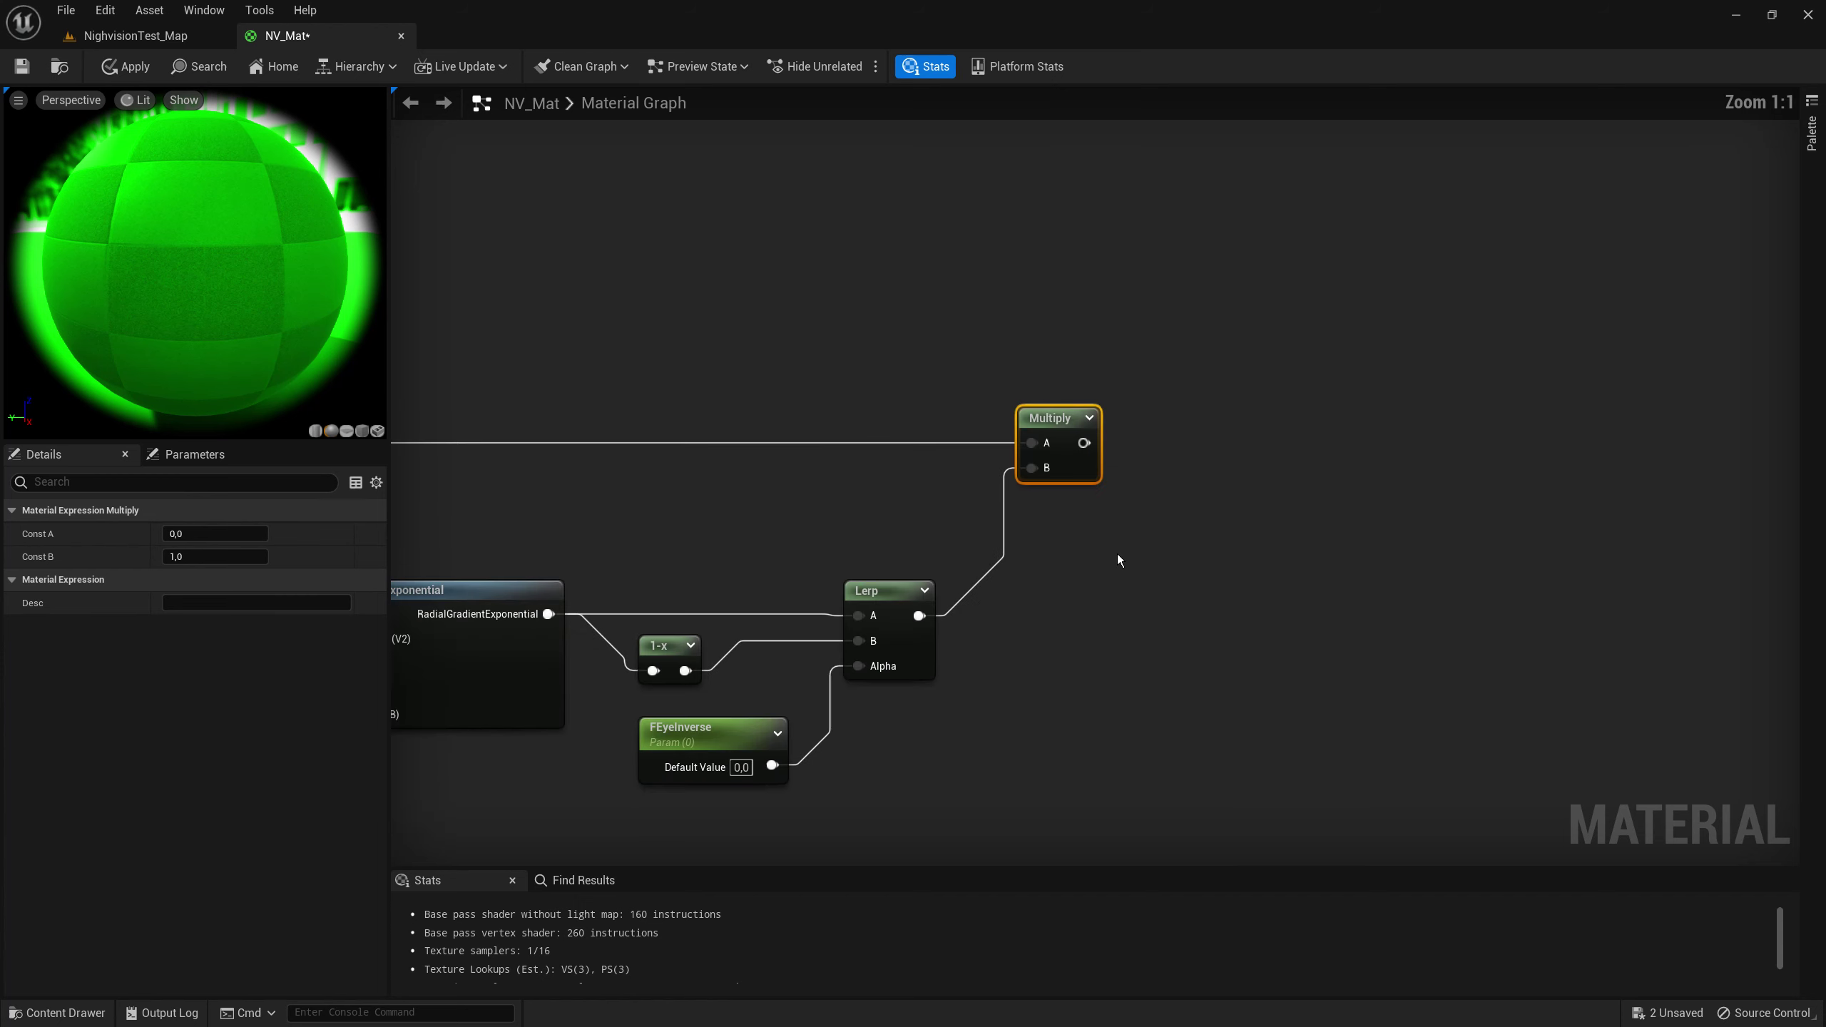
left_click(1144, 528)
mouse_move(1013, 441)
left_mouse_down()
mouse_move(1160, 568)
mouse_move(1214, 497)
left_mouse_up()
left_click(980, 591)
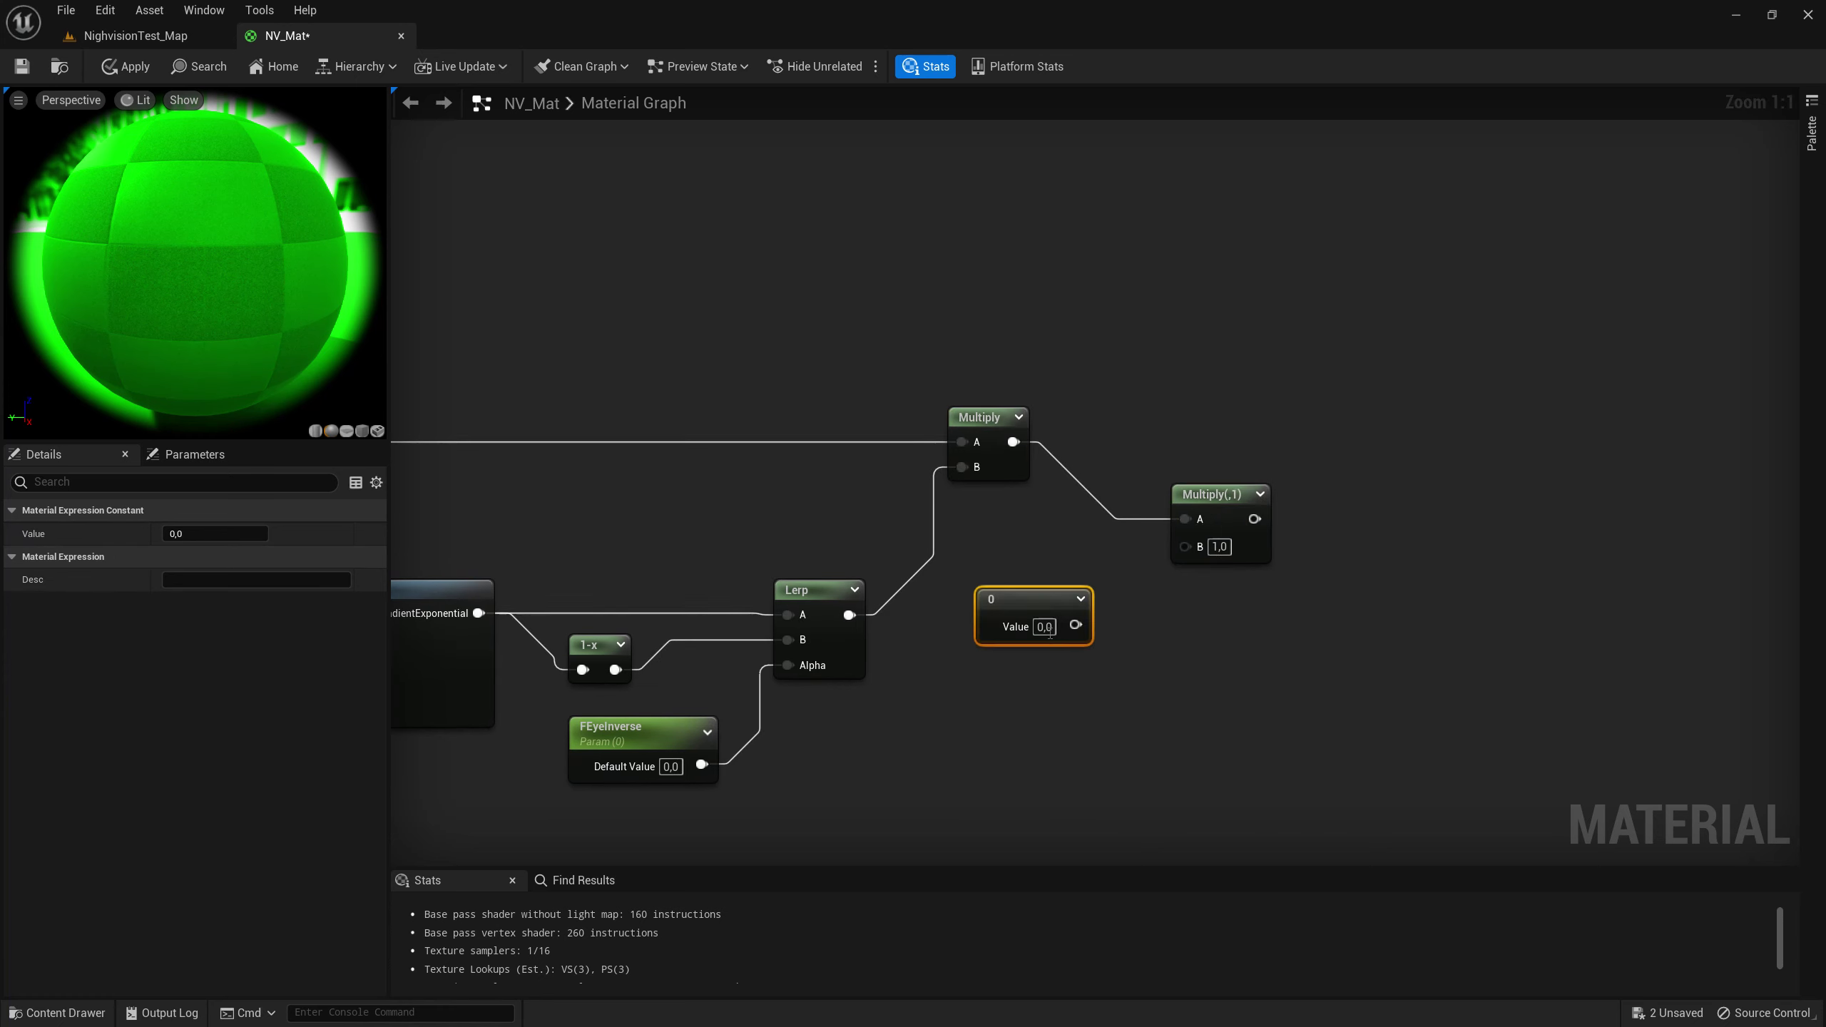
left_click_drag(1075, 625, 1185, 544)
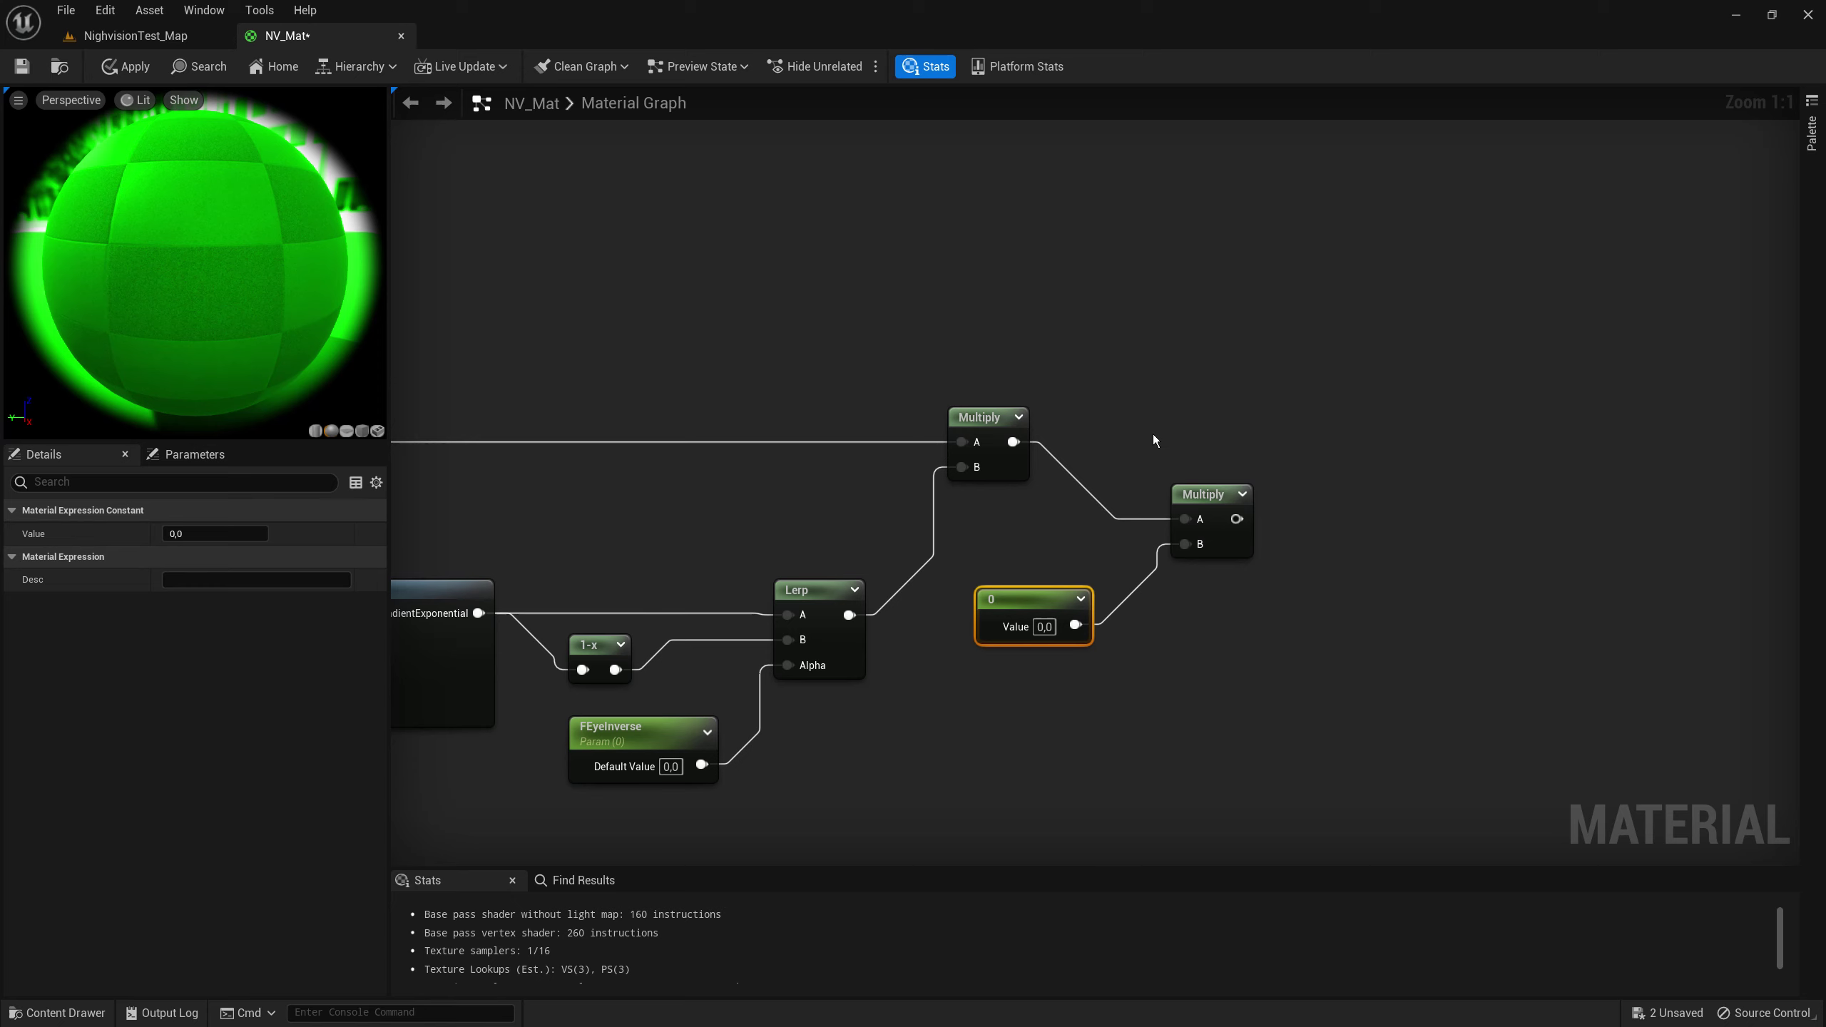
Step: Convert the constant into an FEyeBlend parameter with default value 0,5
left_click_drag(1143, 410, 1260, 652)
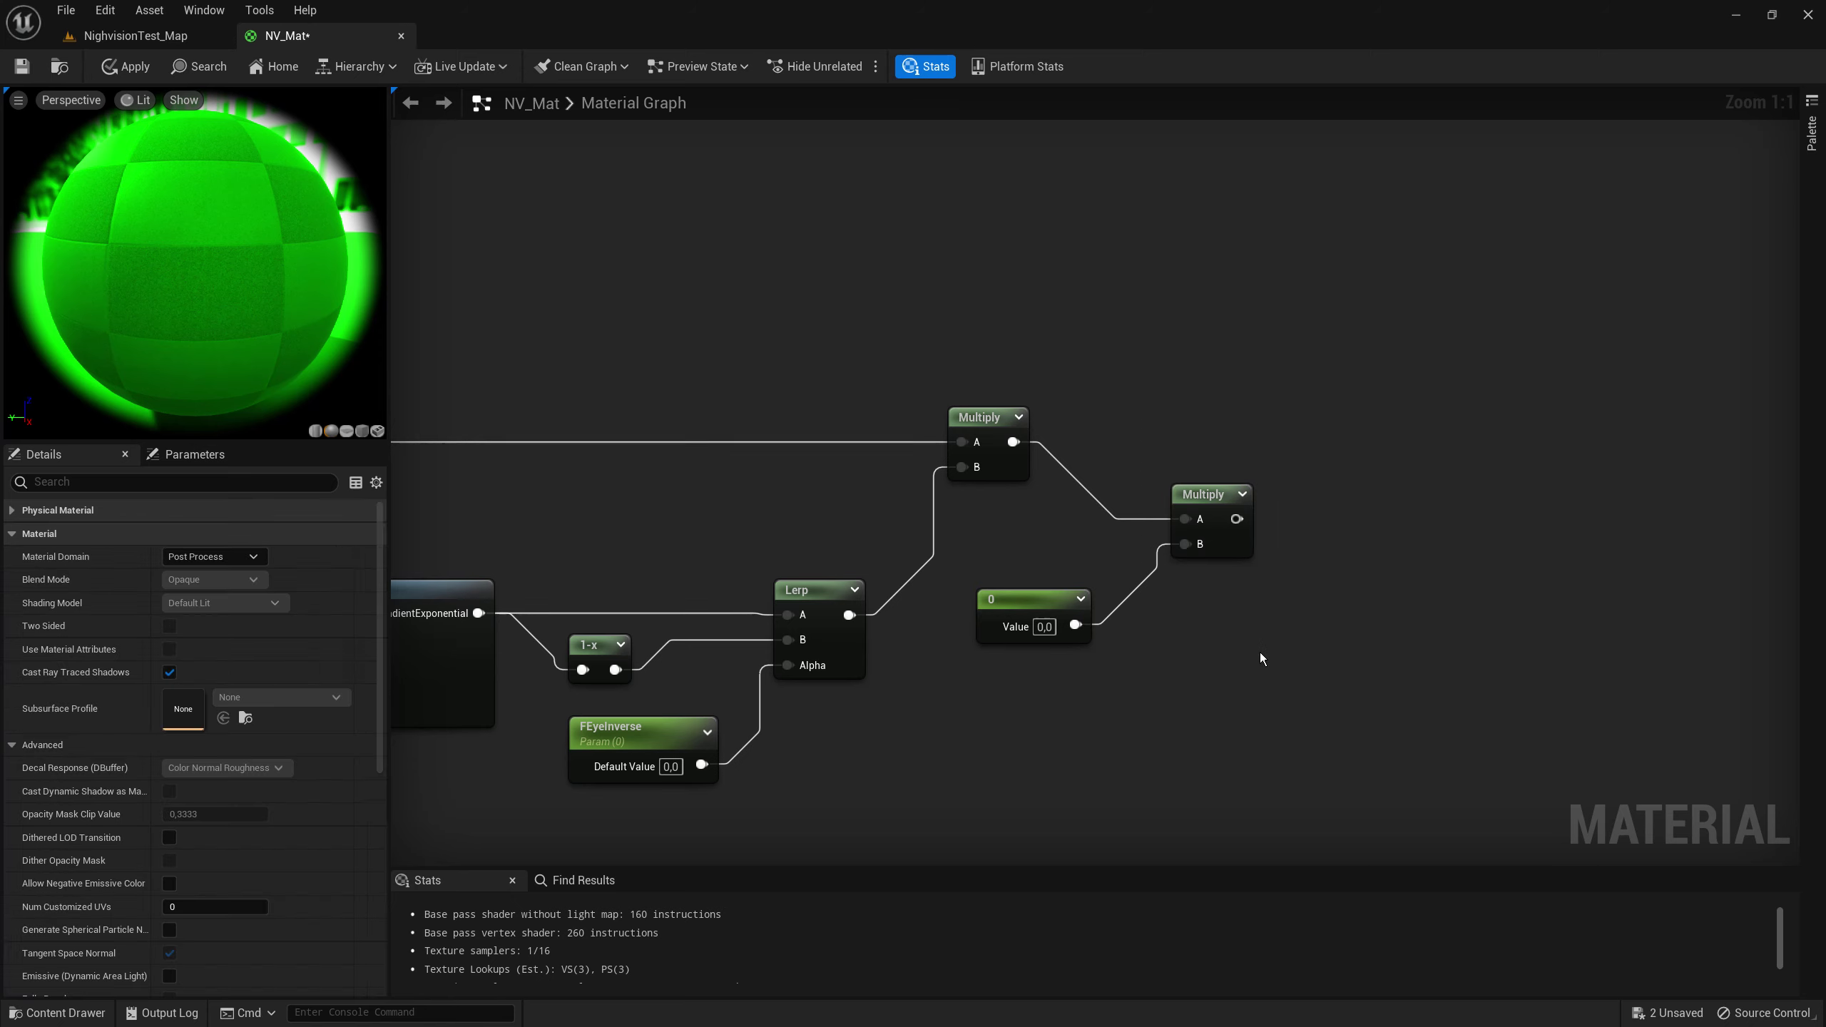
left_click(1035, 608)
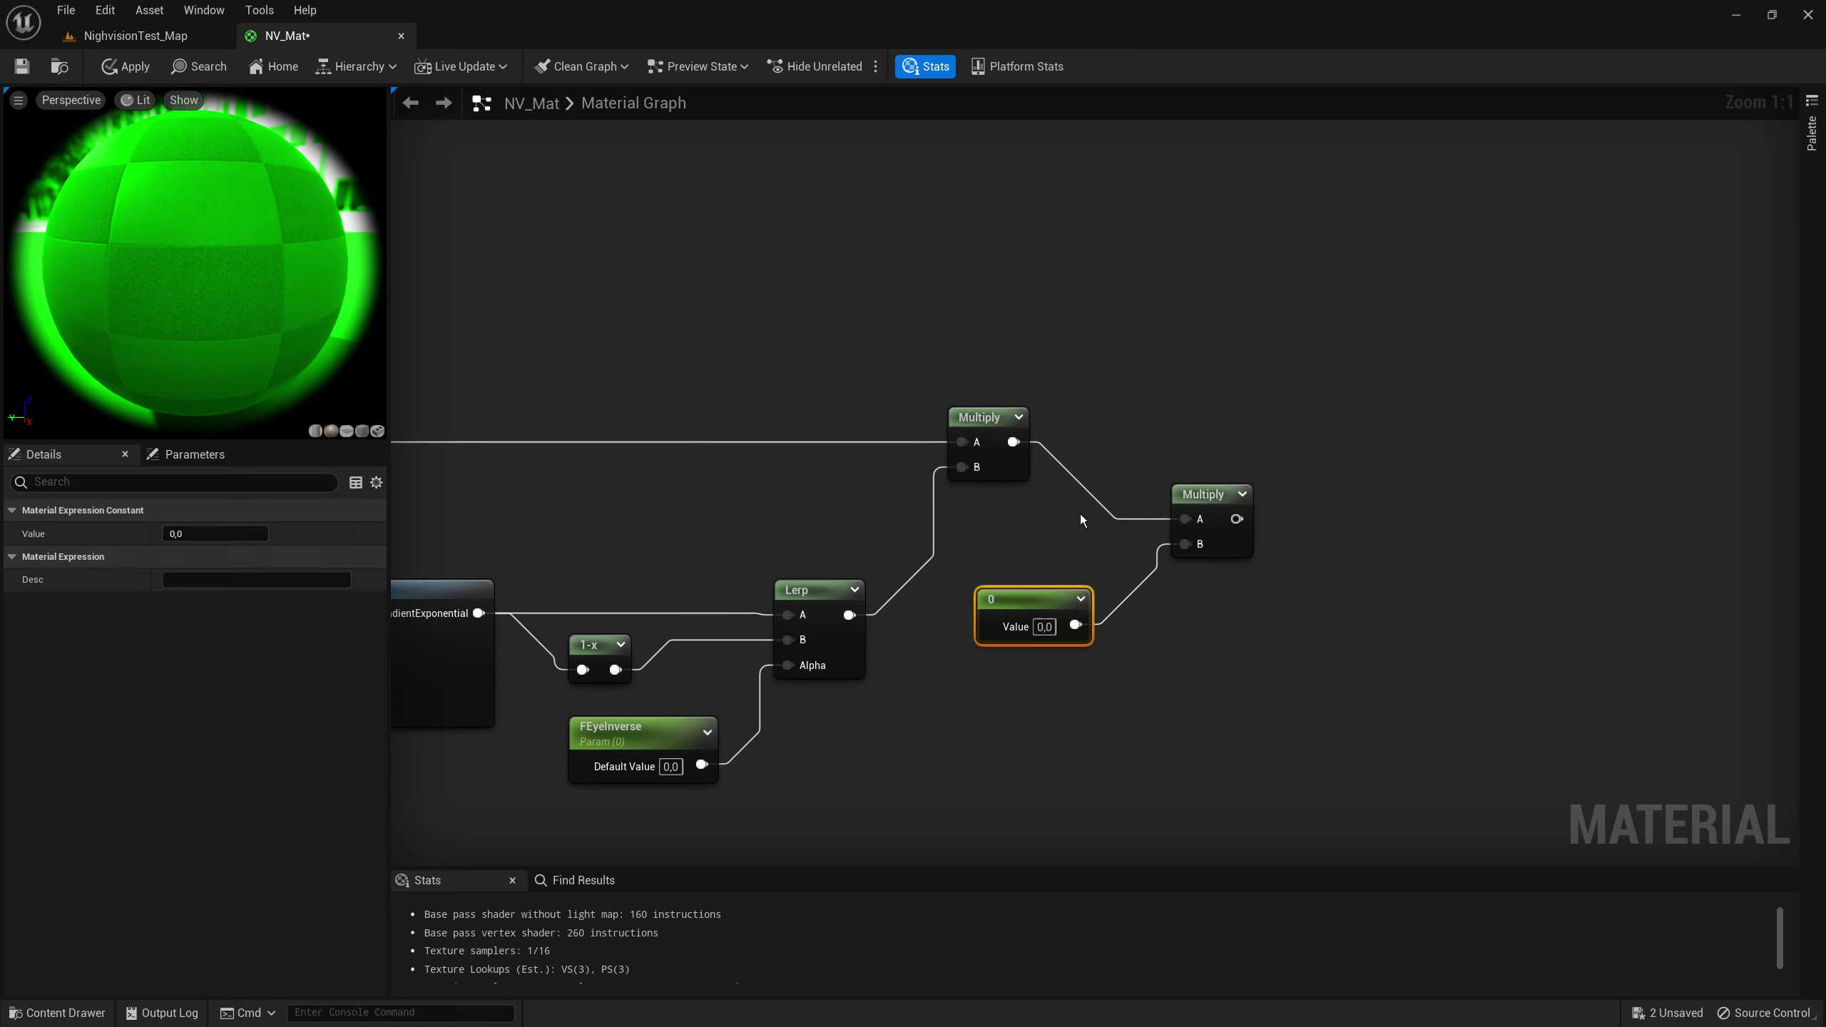
right_click(1013, 608)
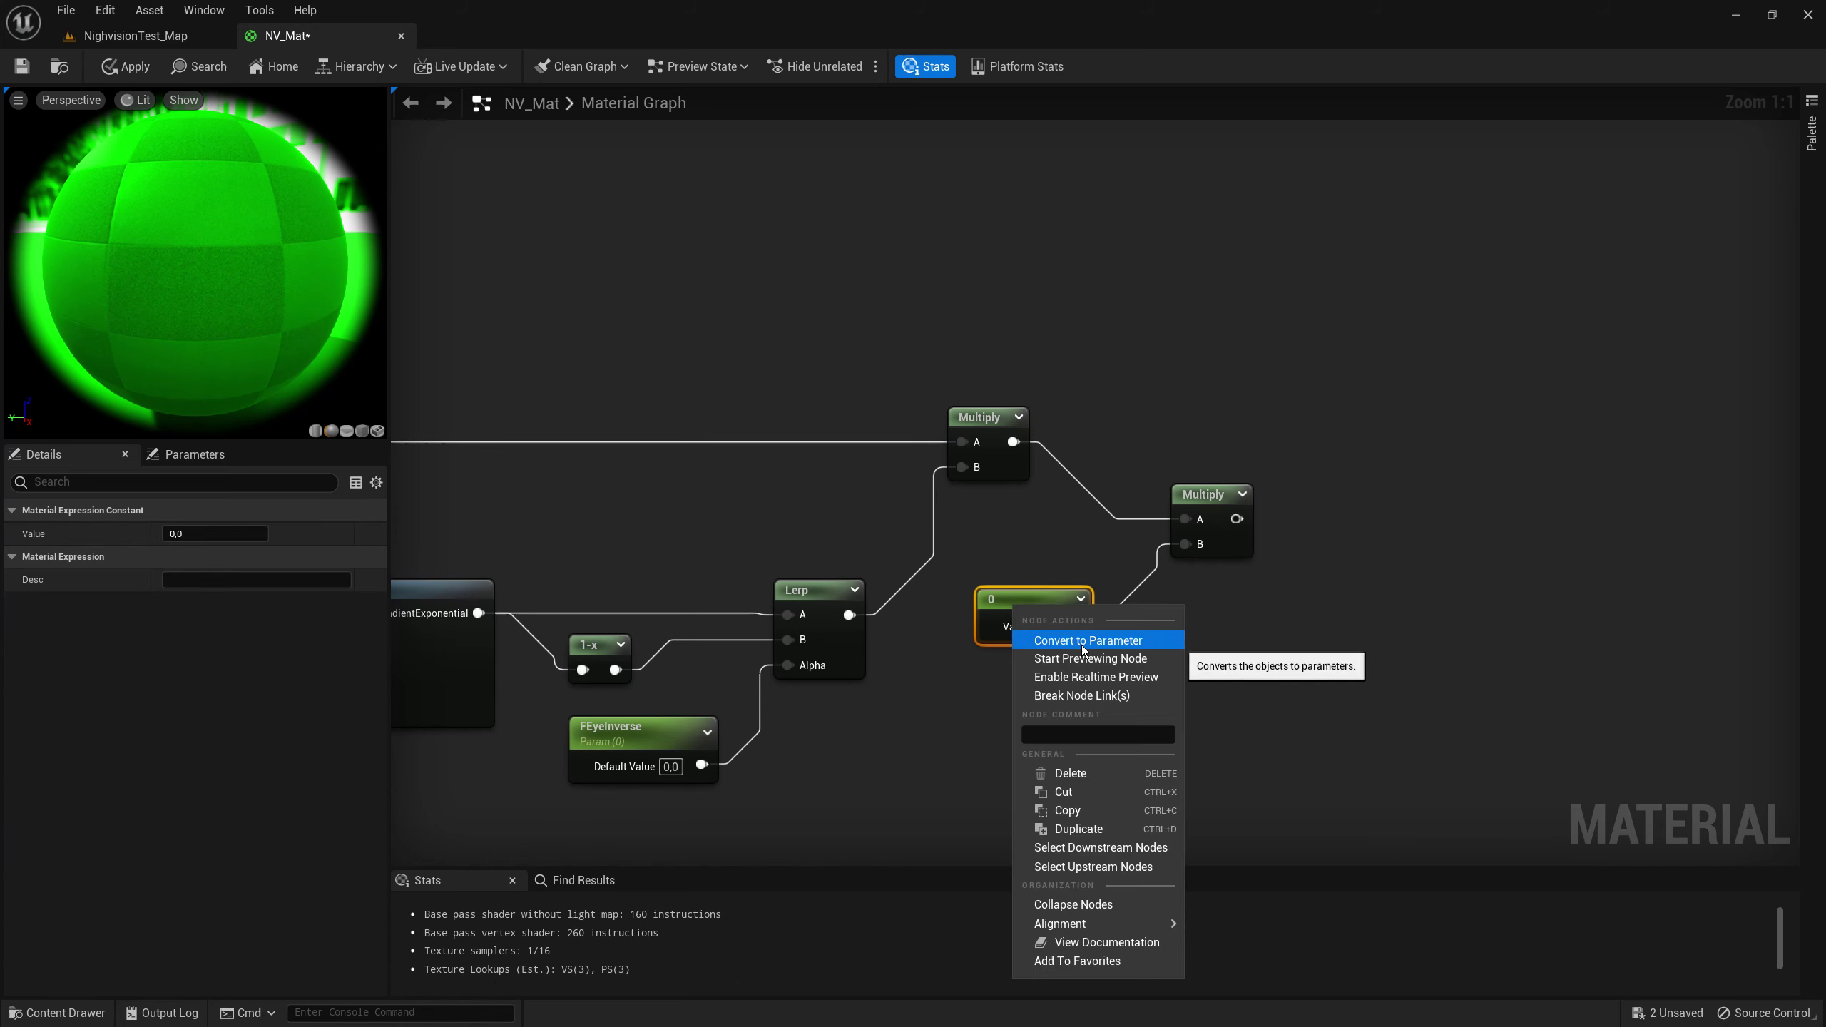
left_click(1082, 645)
type("FEye")
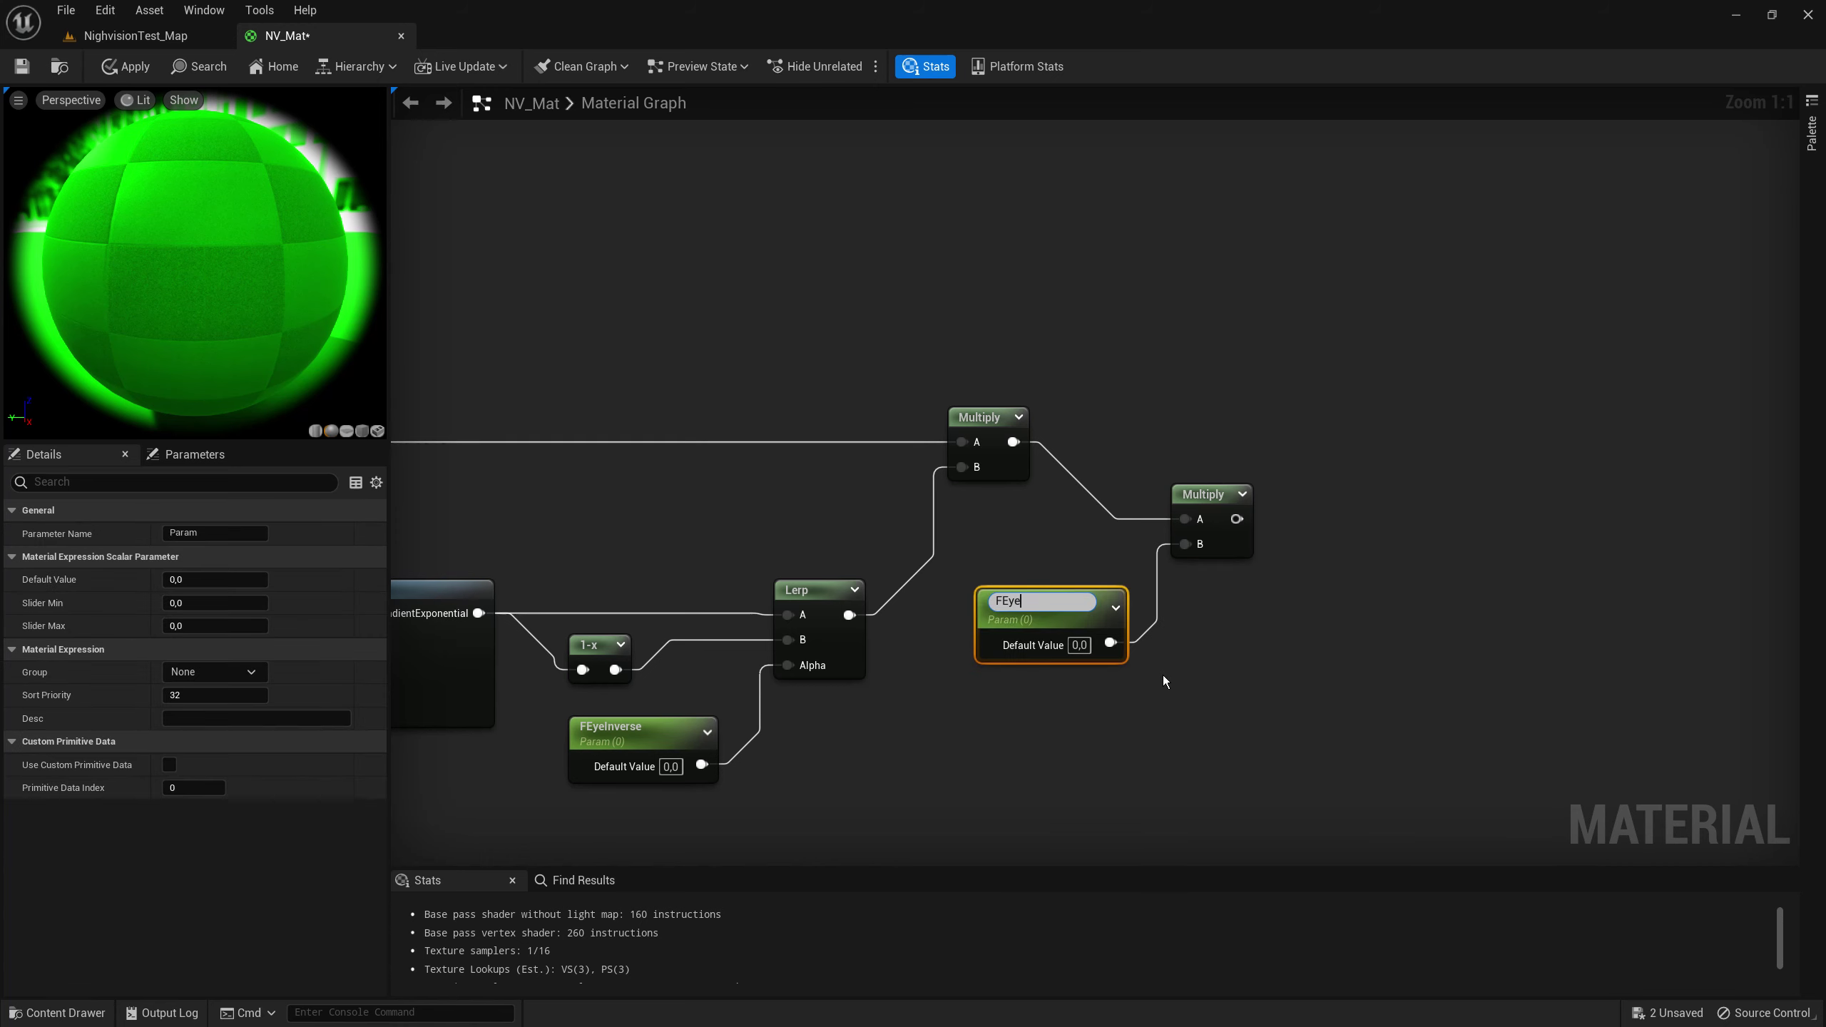
type("Blend")
key("Return")
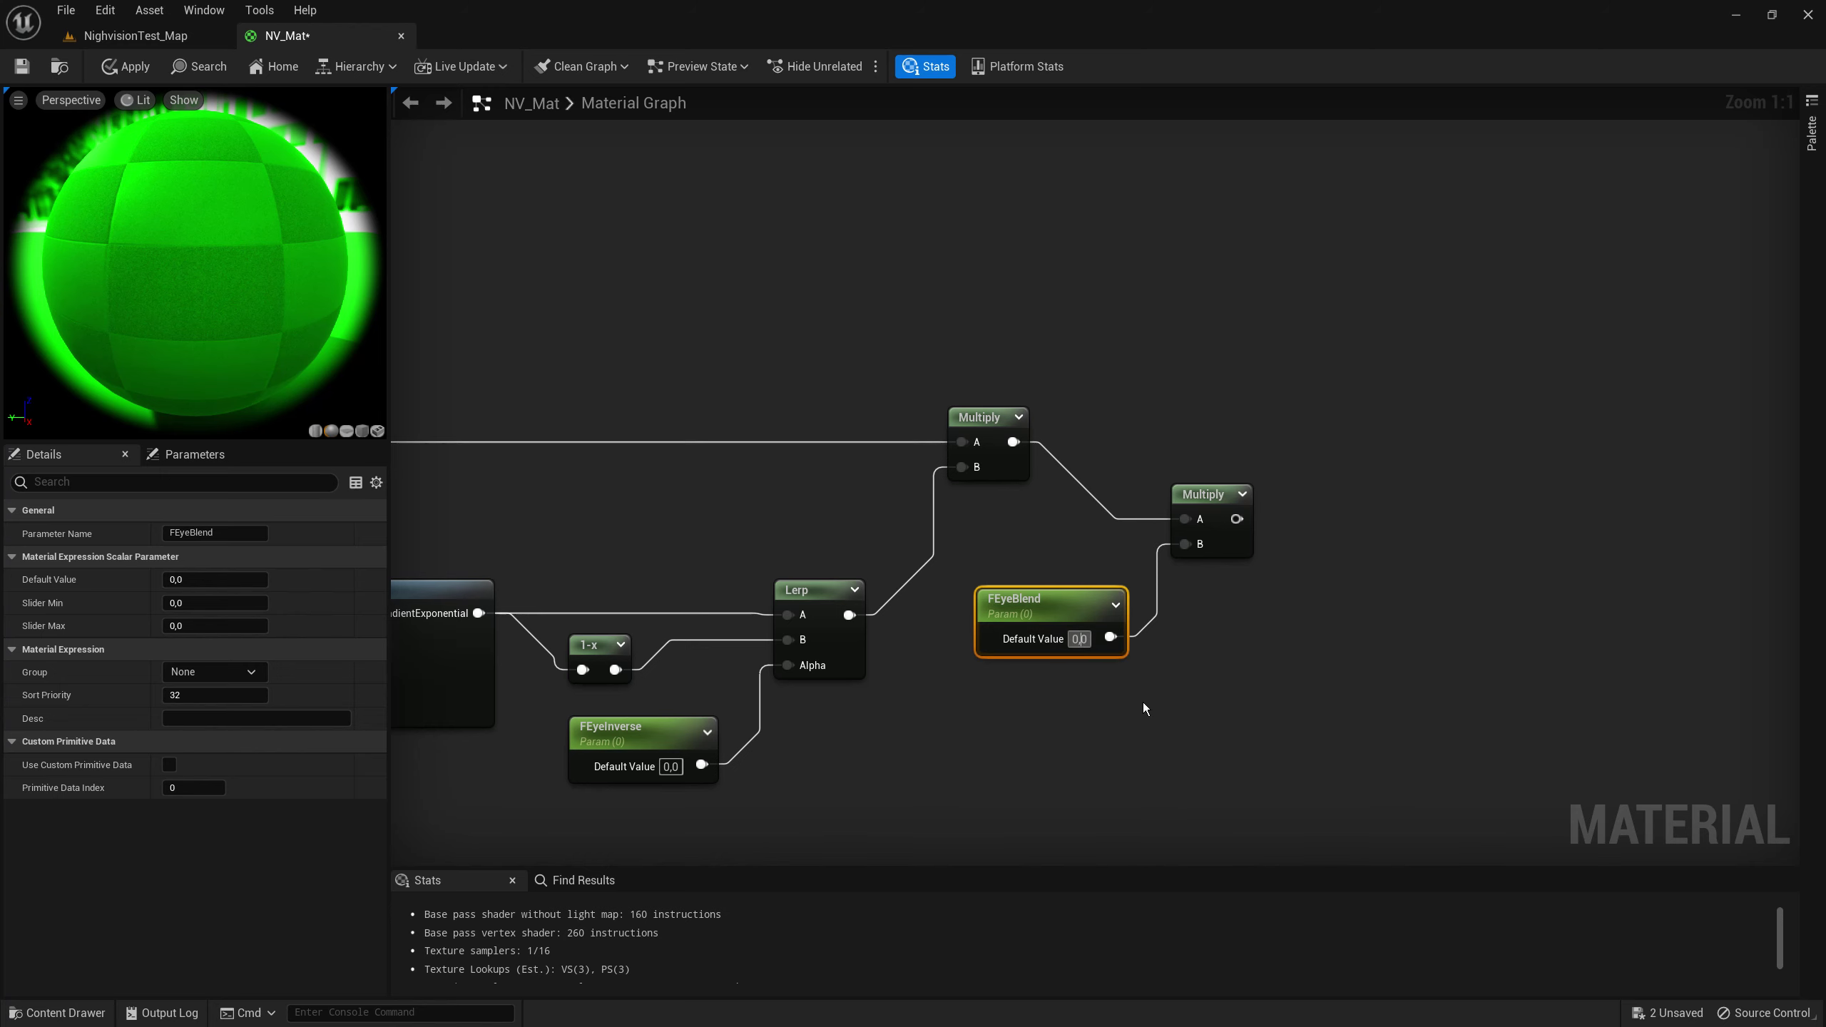
type("0,5")
key("Return")
Step: Arrange FEyeBlend beside the second Multiply node and select that Multiply
left_click_drag(1006, 615, 980, 606)
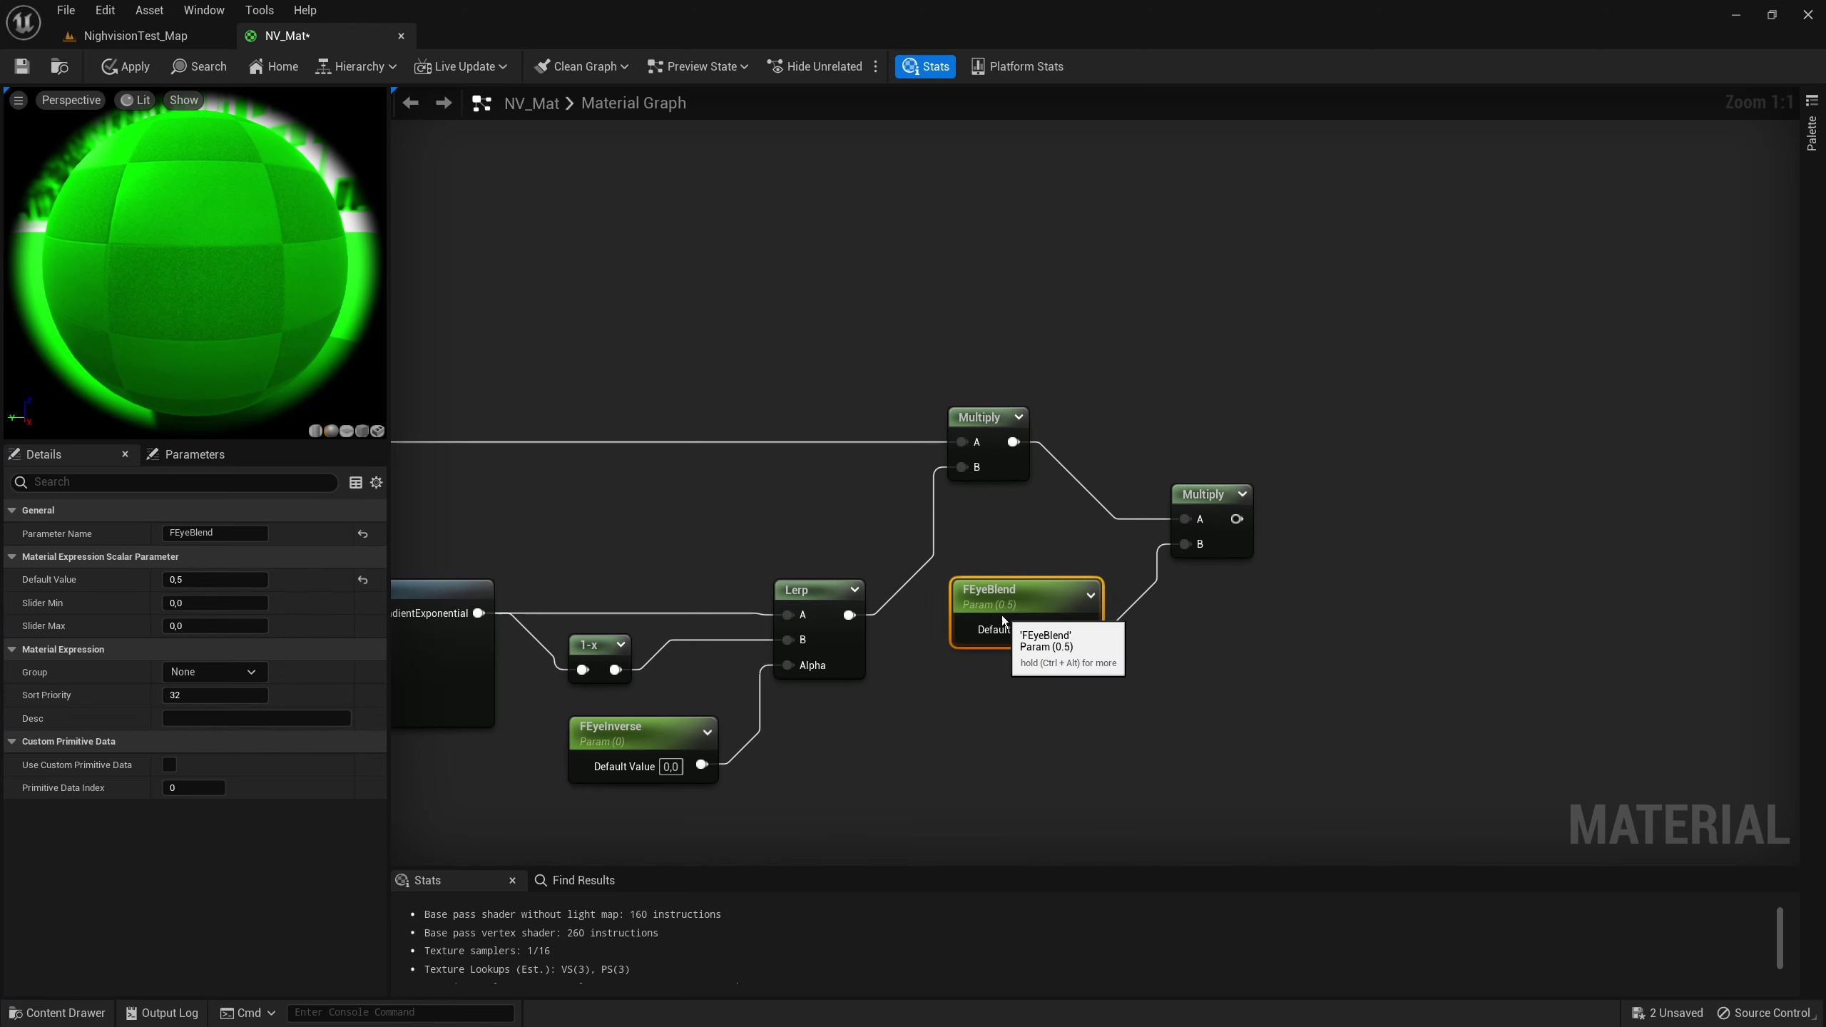
left_click(992, 697)
right_click_drag(1222, 484, 1027, 517)
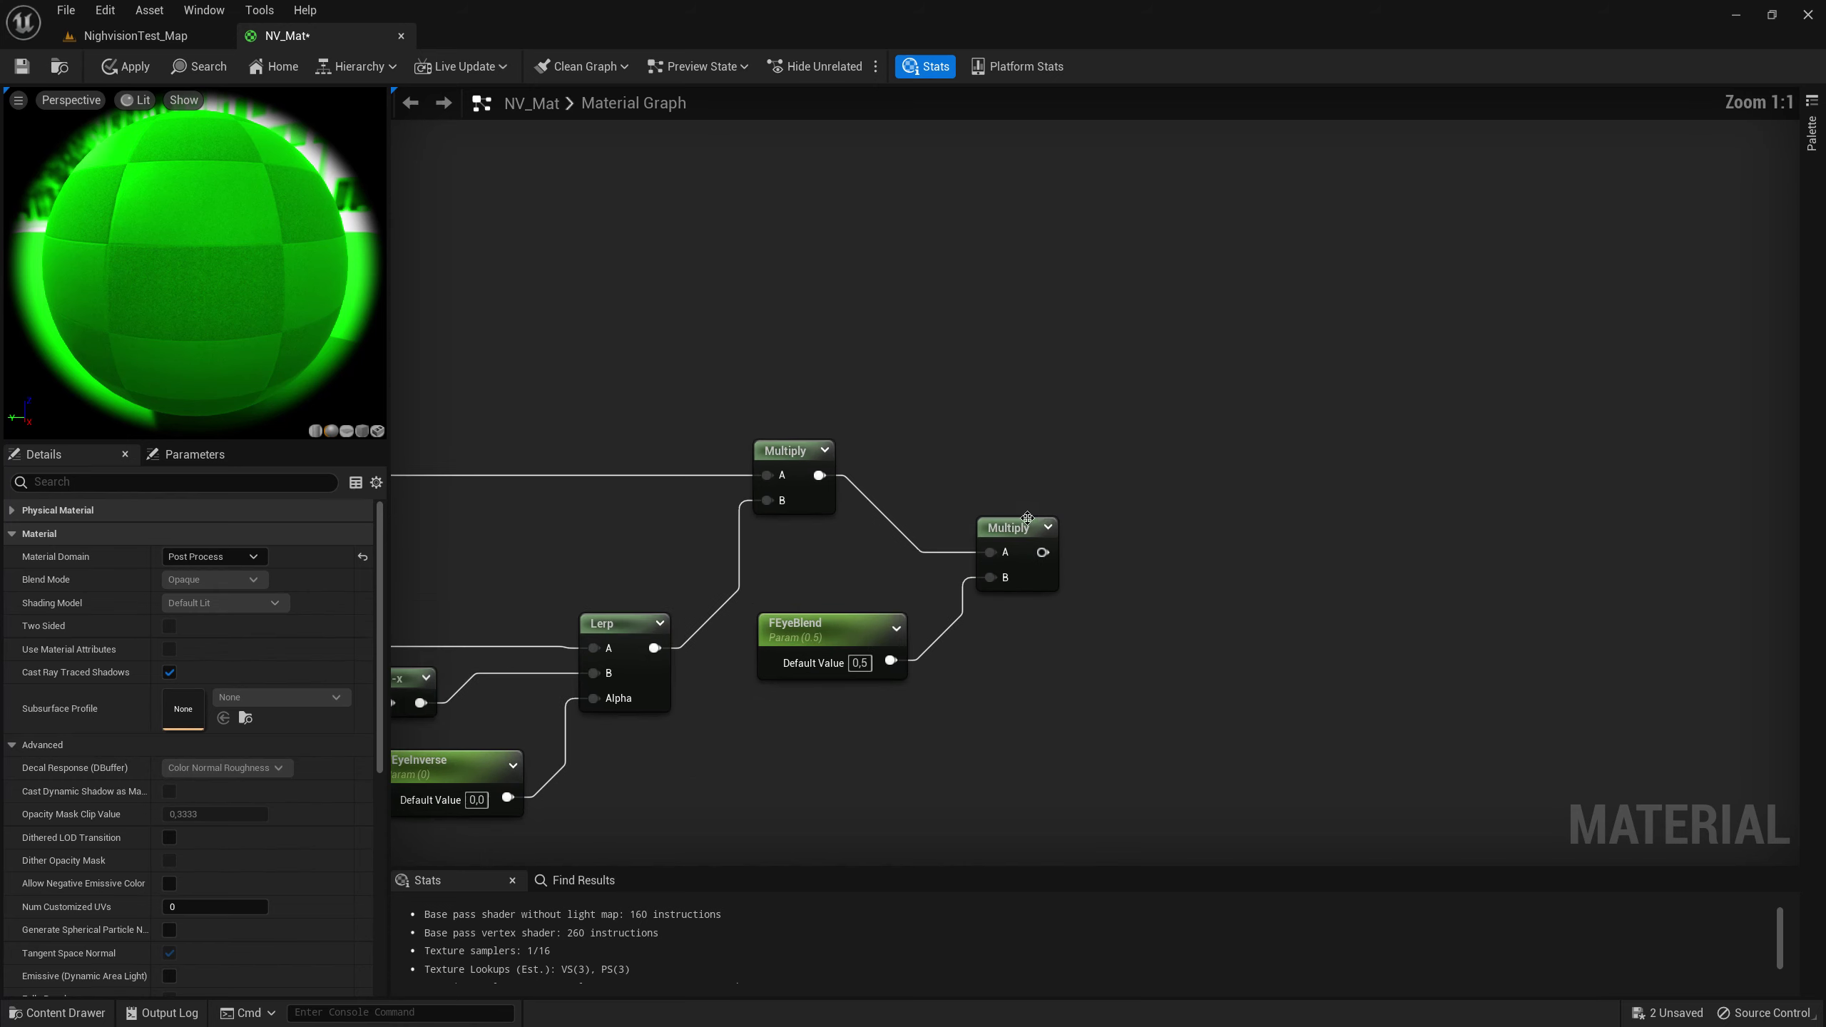
left_click(1027, 517)
left_click_drag(1027, 517, 1123, 434)
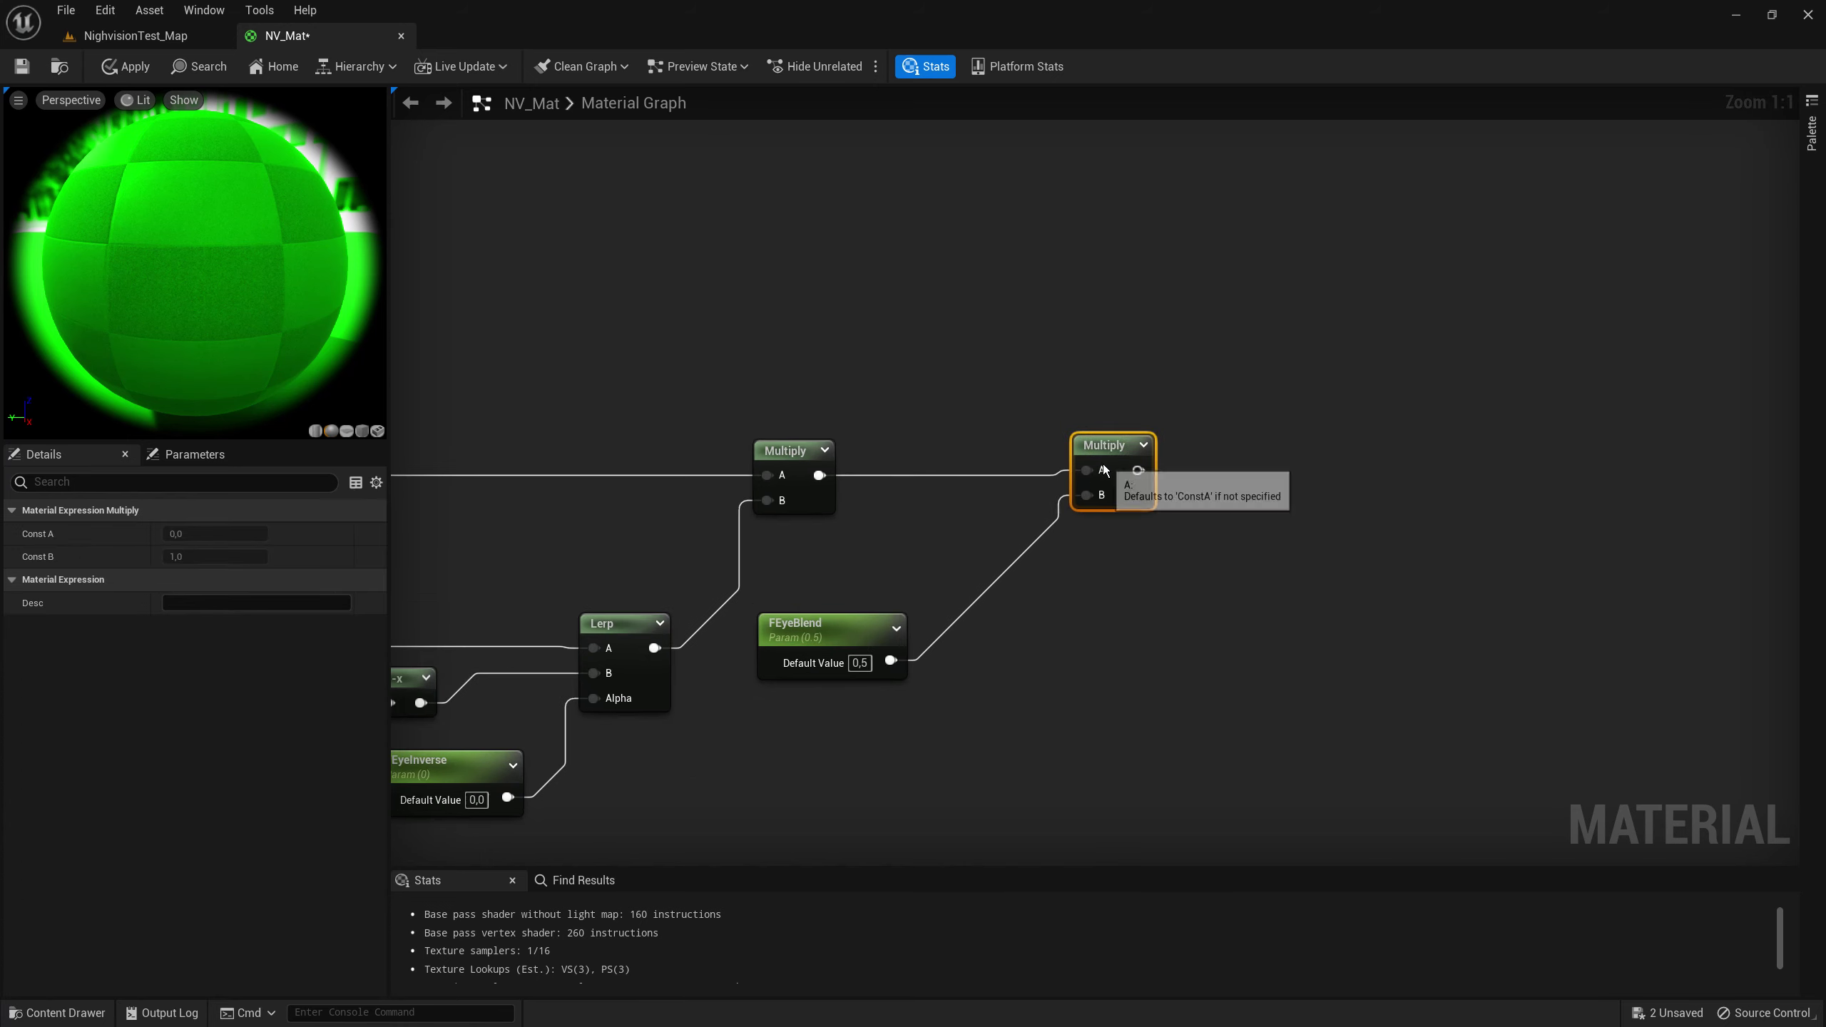
left_click_drag(830, 646, 953, 536)
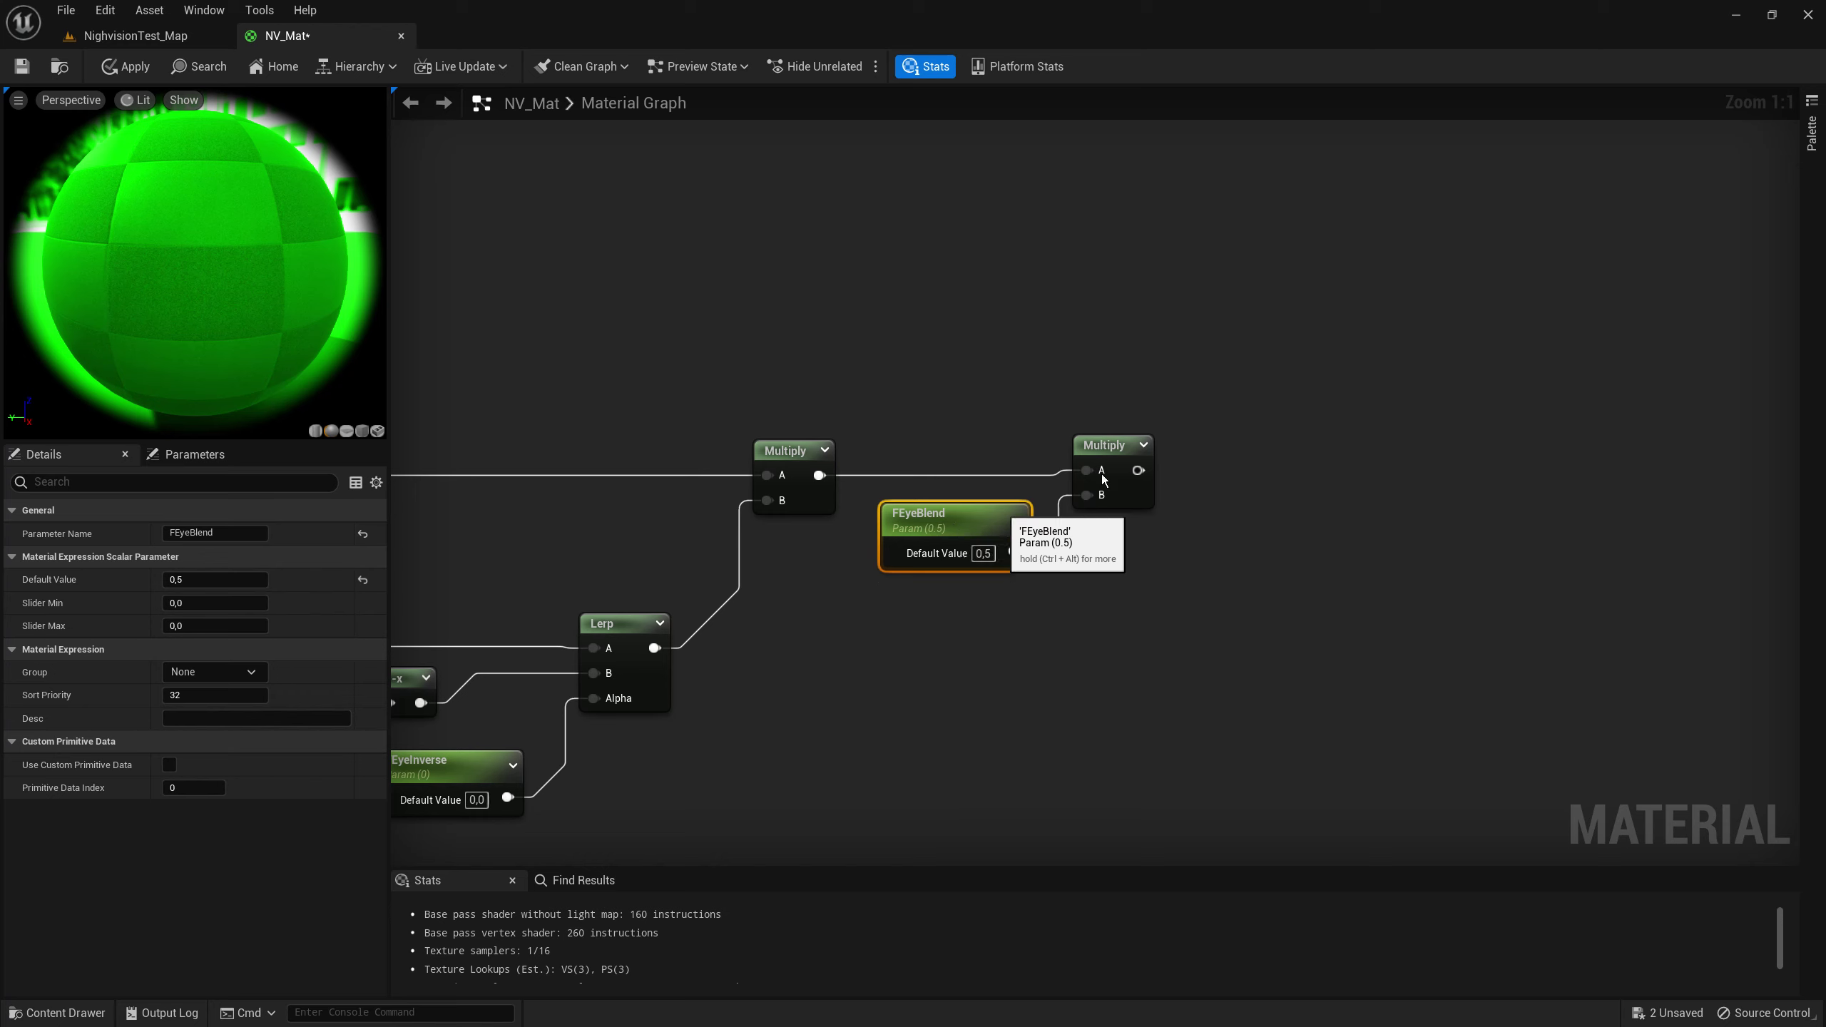
left_click(1114, 453)
Step: Select the Add, Multiply and FEyeBlend nodes and nudge them upward
scroll(1057, 534, "down", 3)
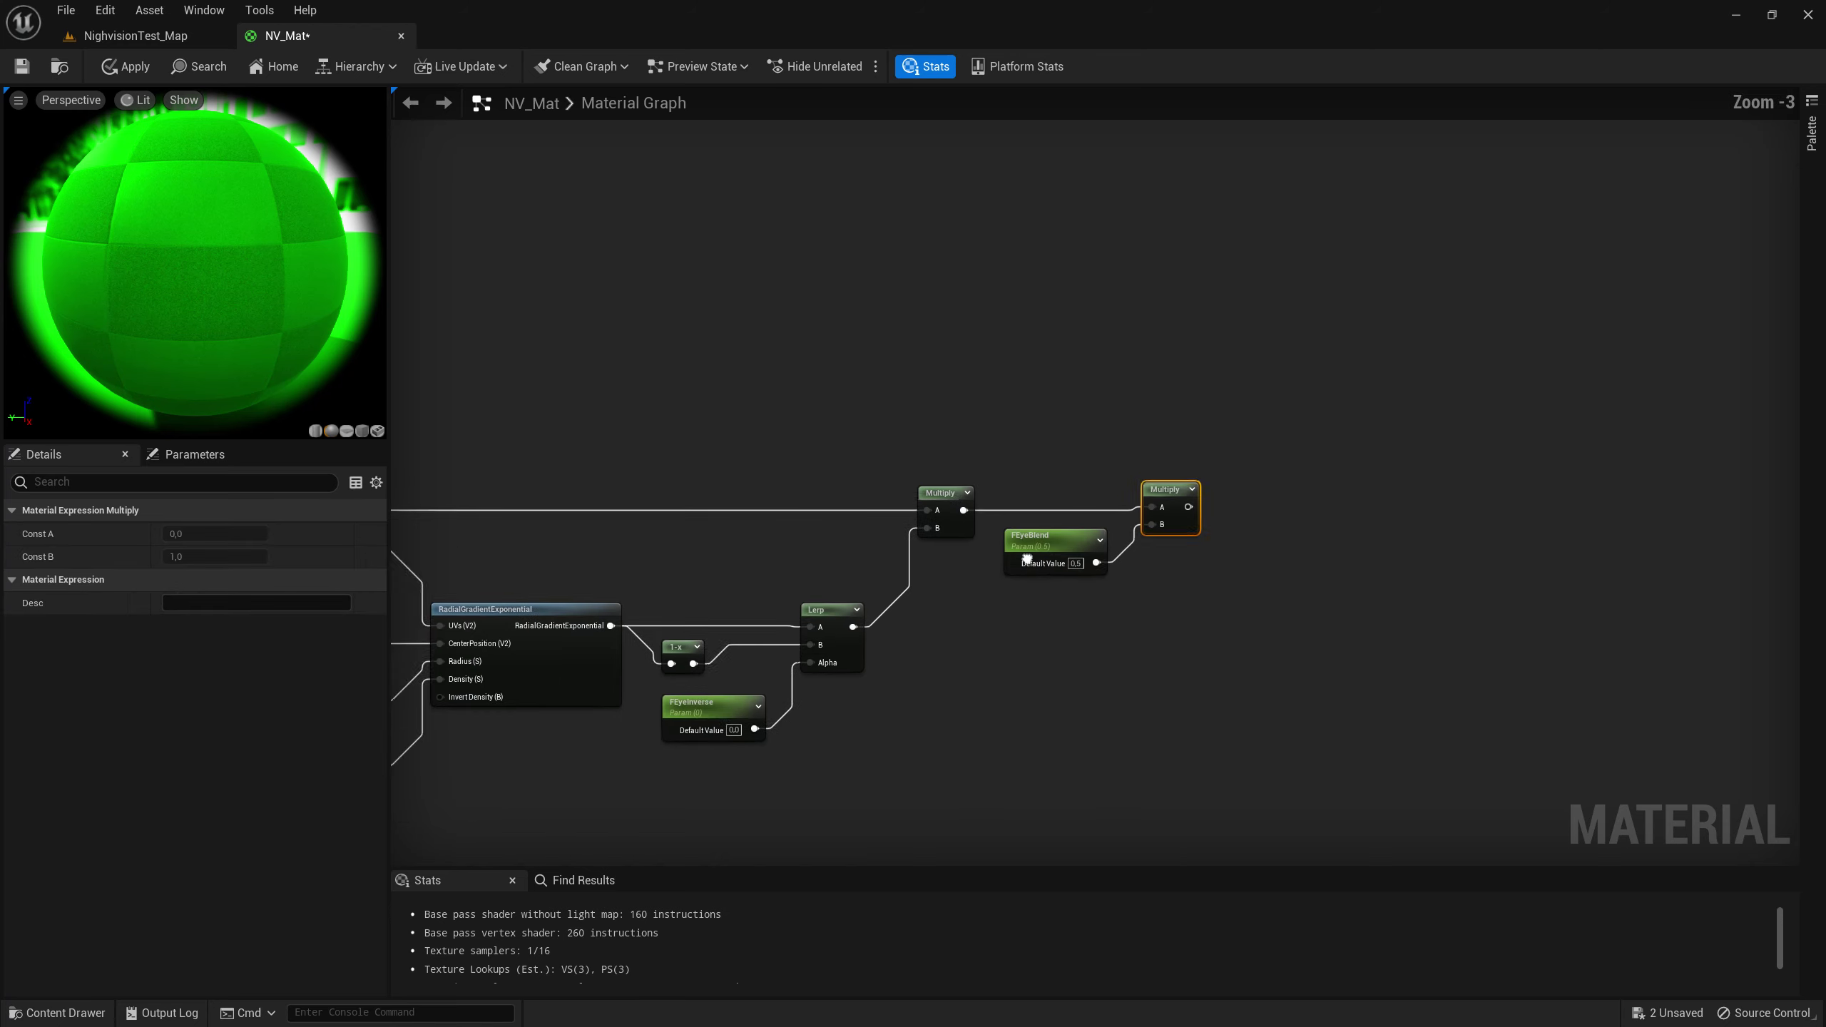
scroll(1027, 560, "down", 1)
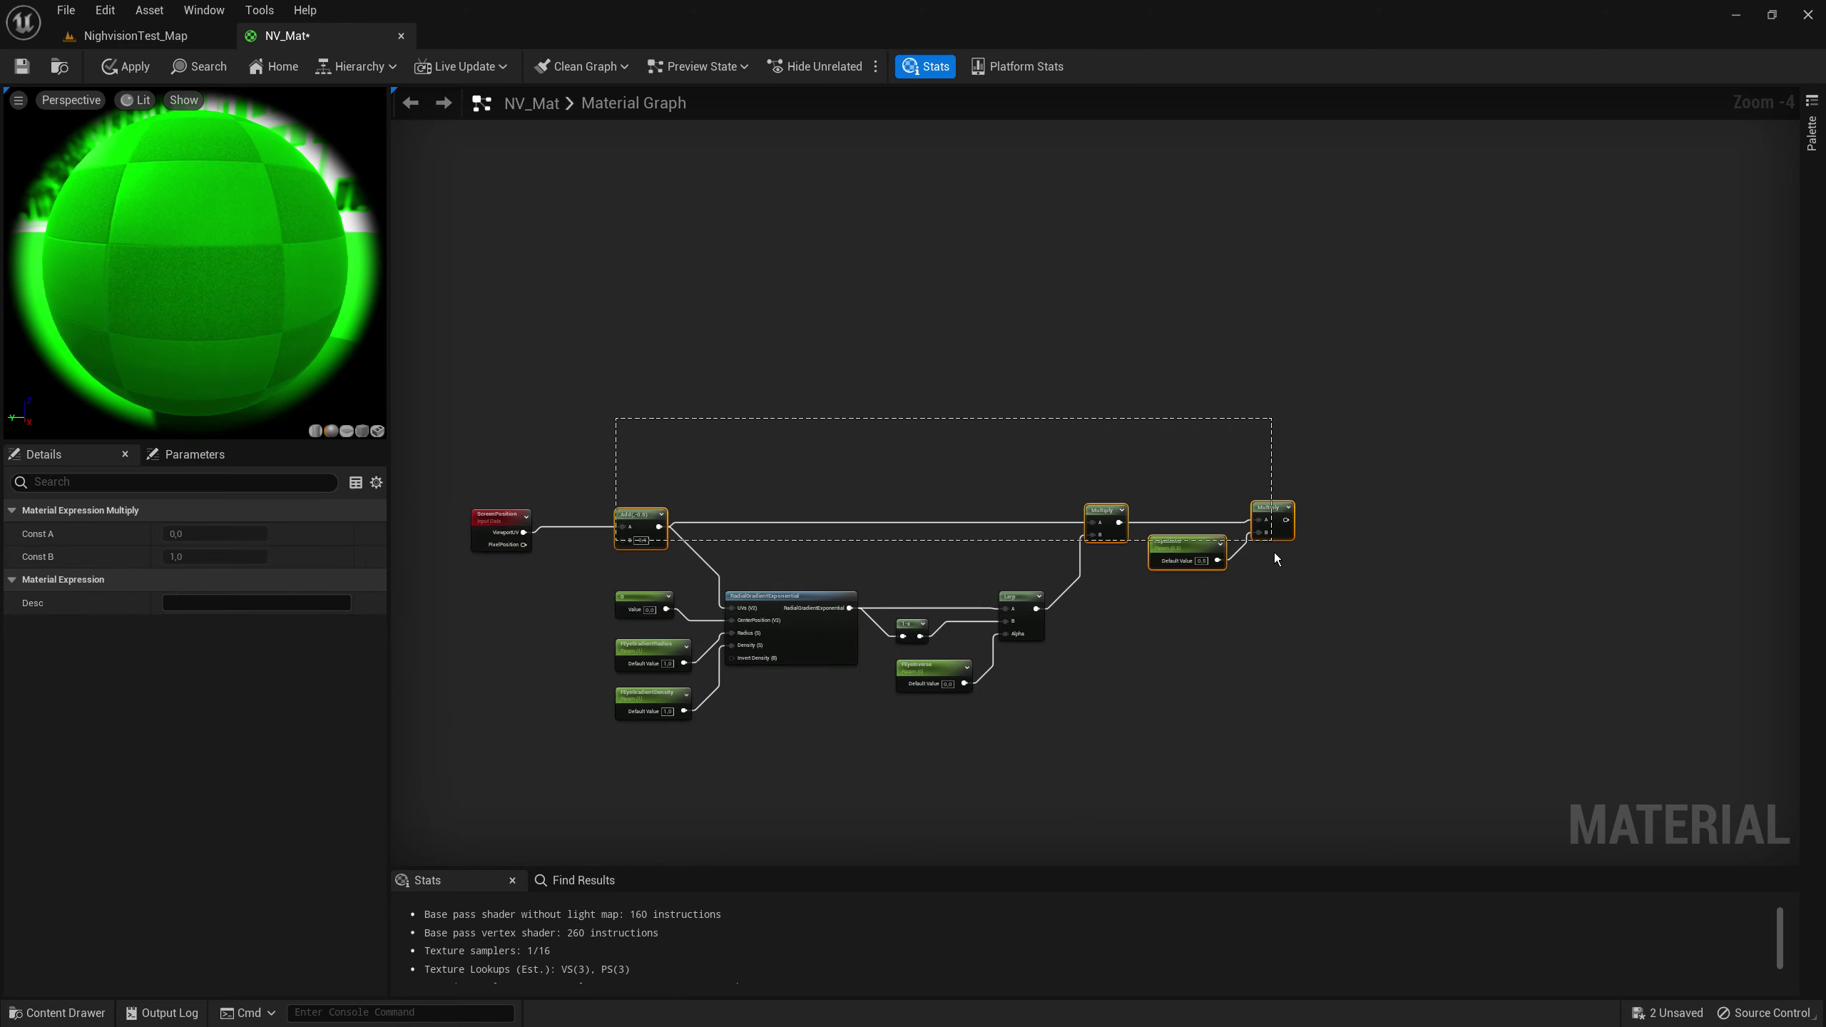
left_click_drag(1276, 555, 1277, 555)
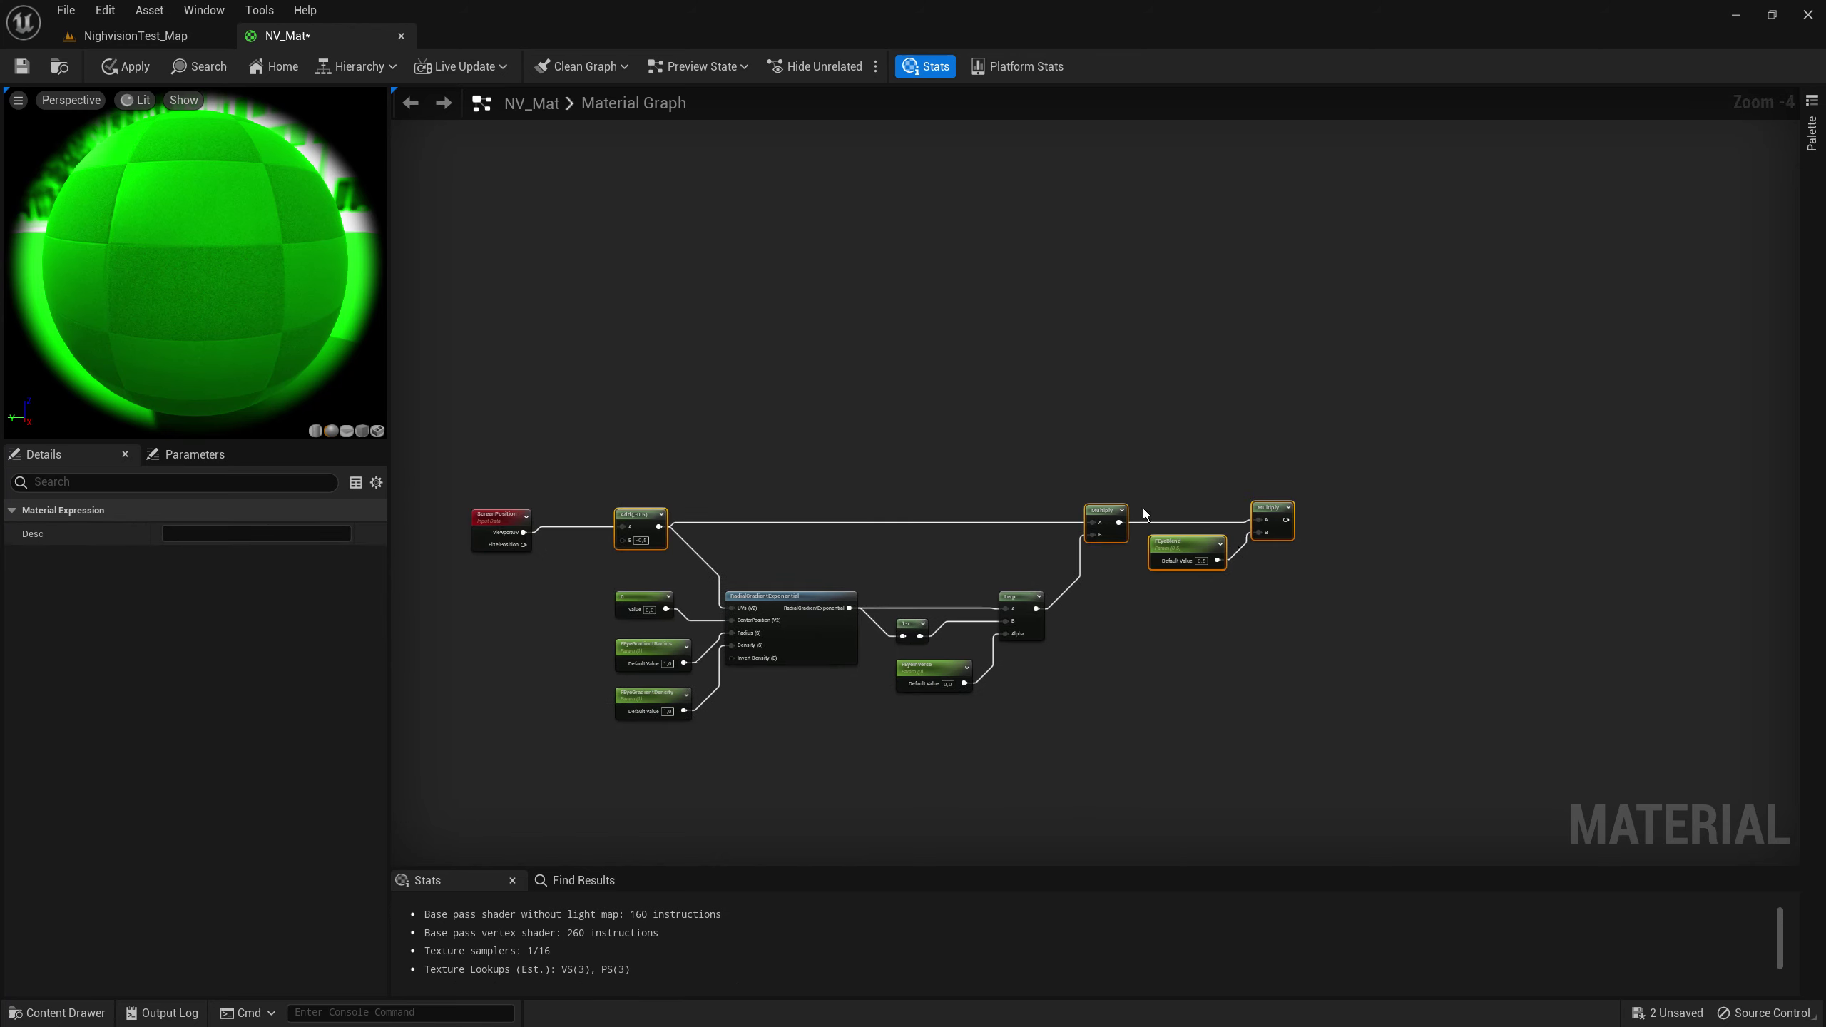
key("Up")
key("Up")
key("Up")
key("Up")
key("Up")
left_click(910, 430)
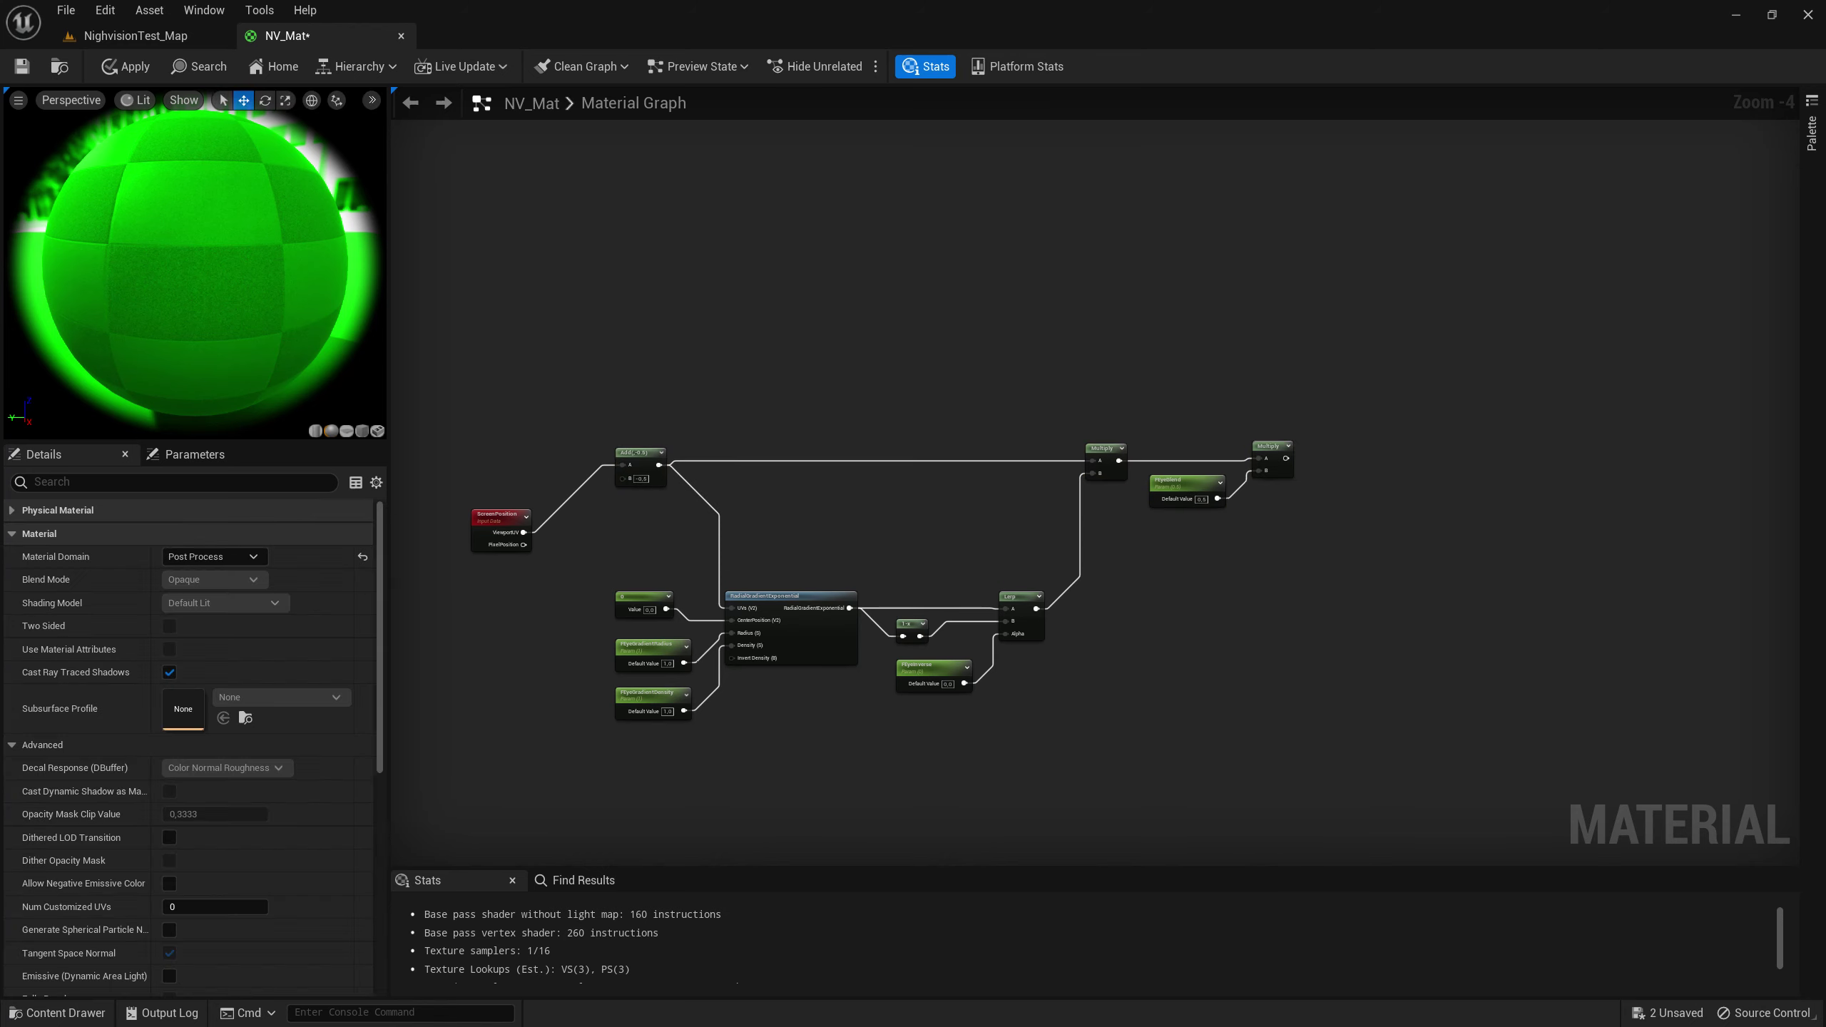
scroll(1457, 522, "up", 4)
Step: Create a Subtract node fed by the second Multiply, with ScreenPosition ViewportUV wired into it
left_click_drag(1113, 394, 1177, 537)
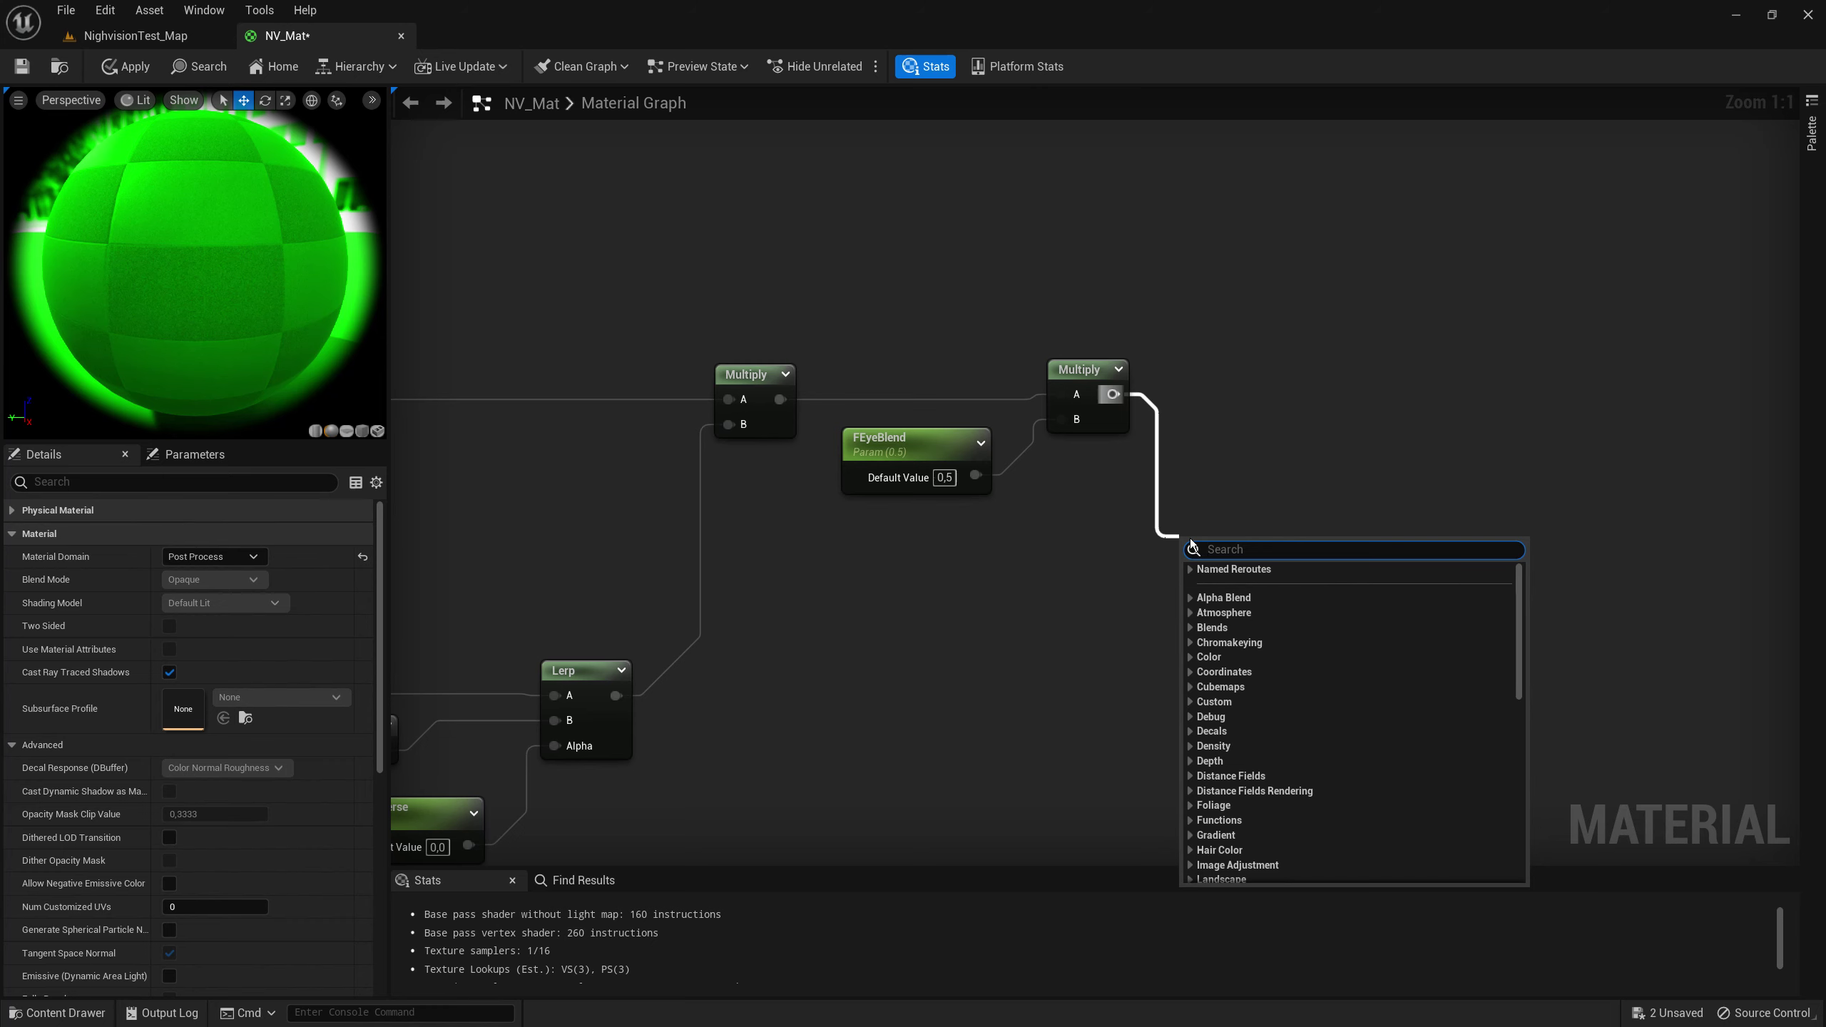
type("sub")
key("Return")
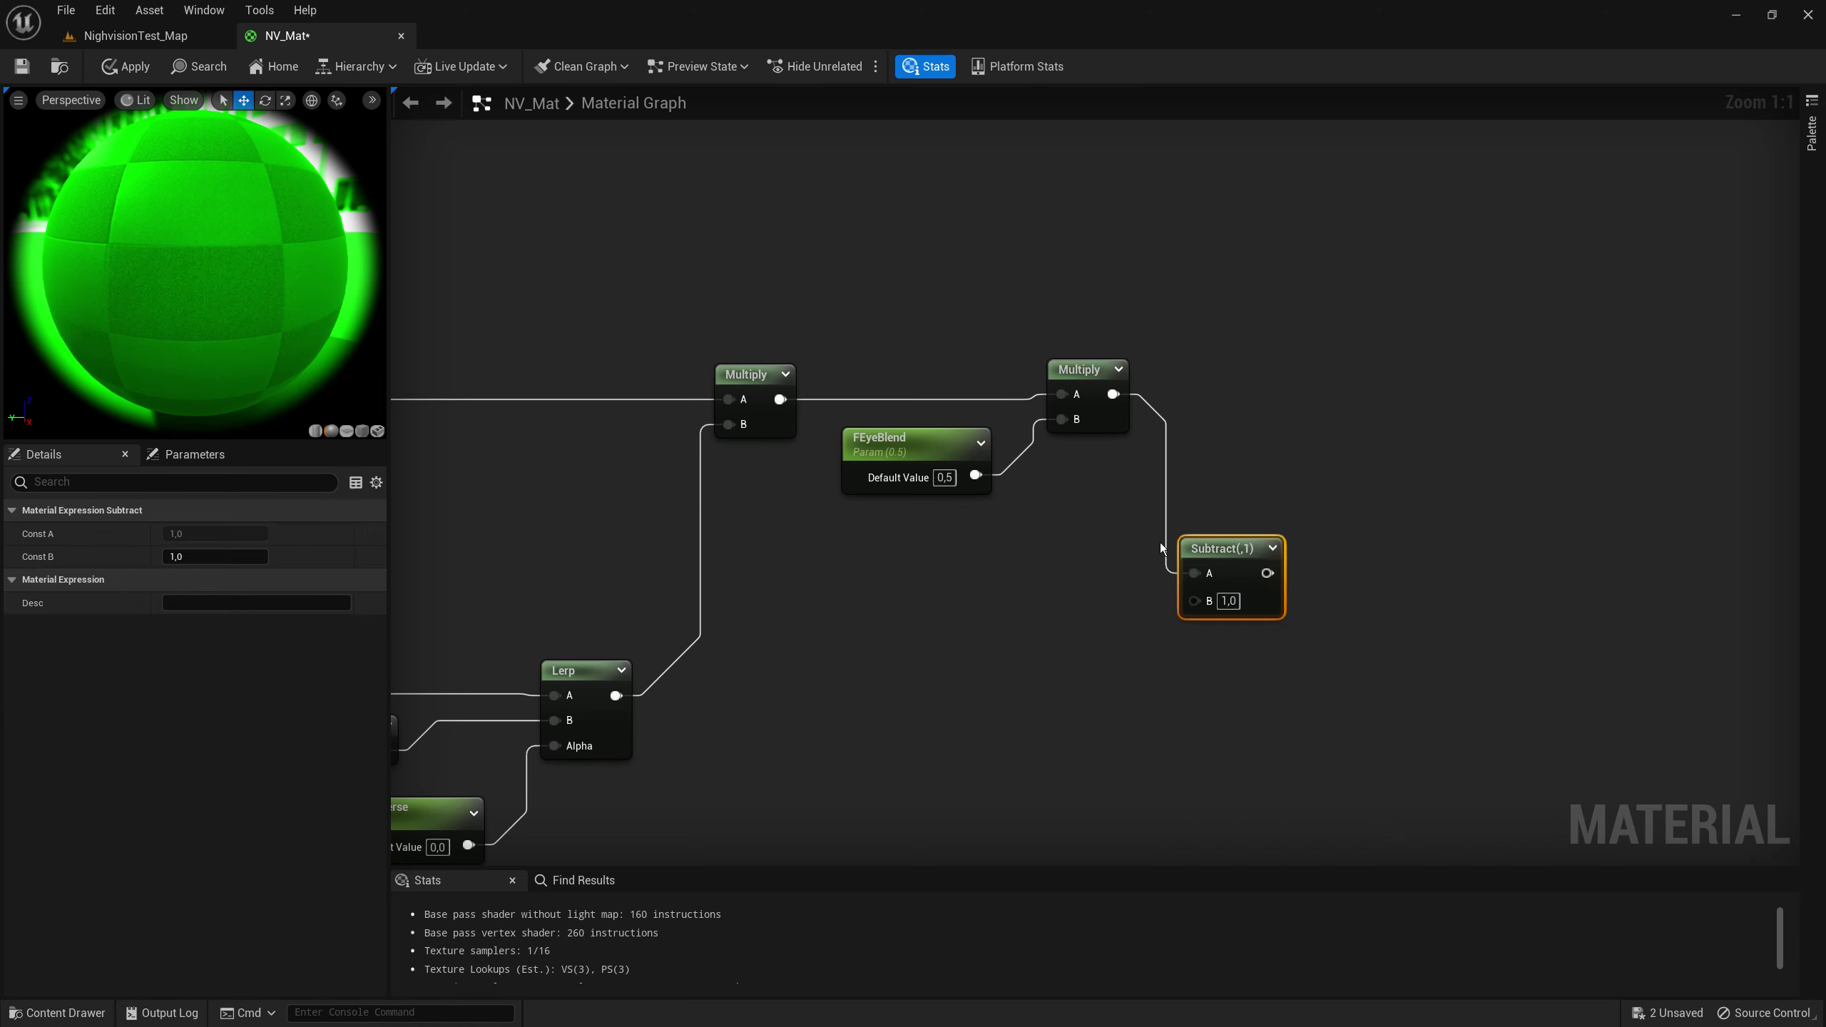
left_click_drag(1192, 573, 1196, 605, "ctrl")
scroll(1071, 618, "down", 2)
scroll(805, 611, "down", 2)
left_click_drag(565, 596, 1368, 621)
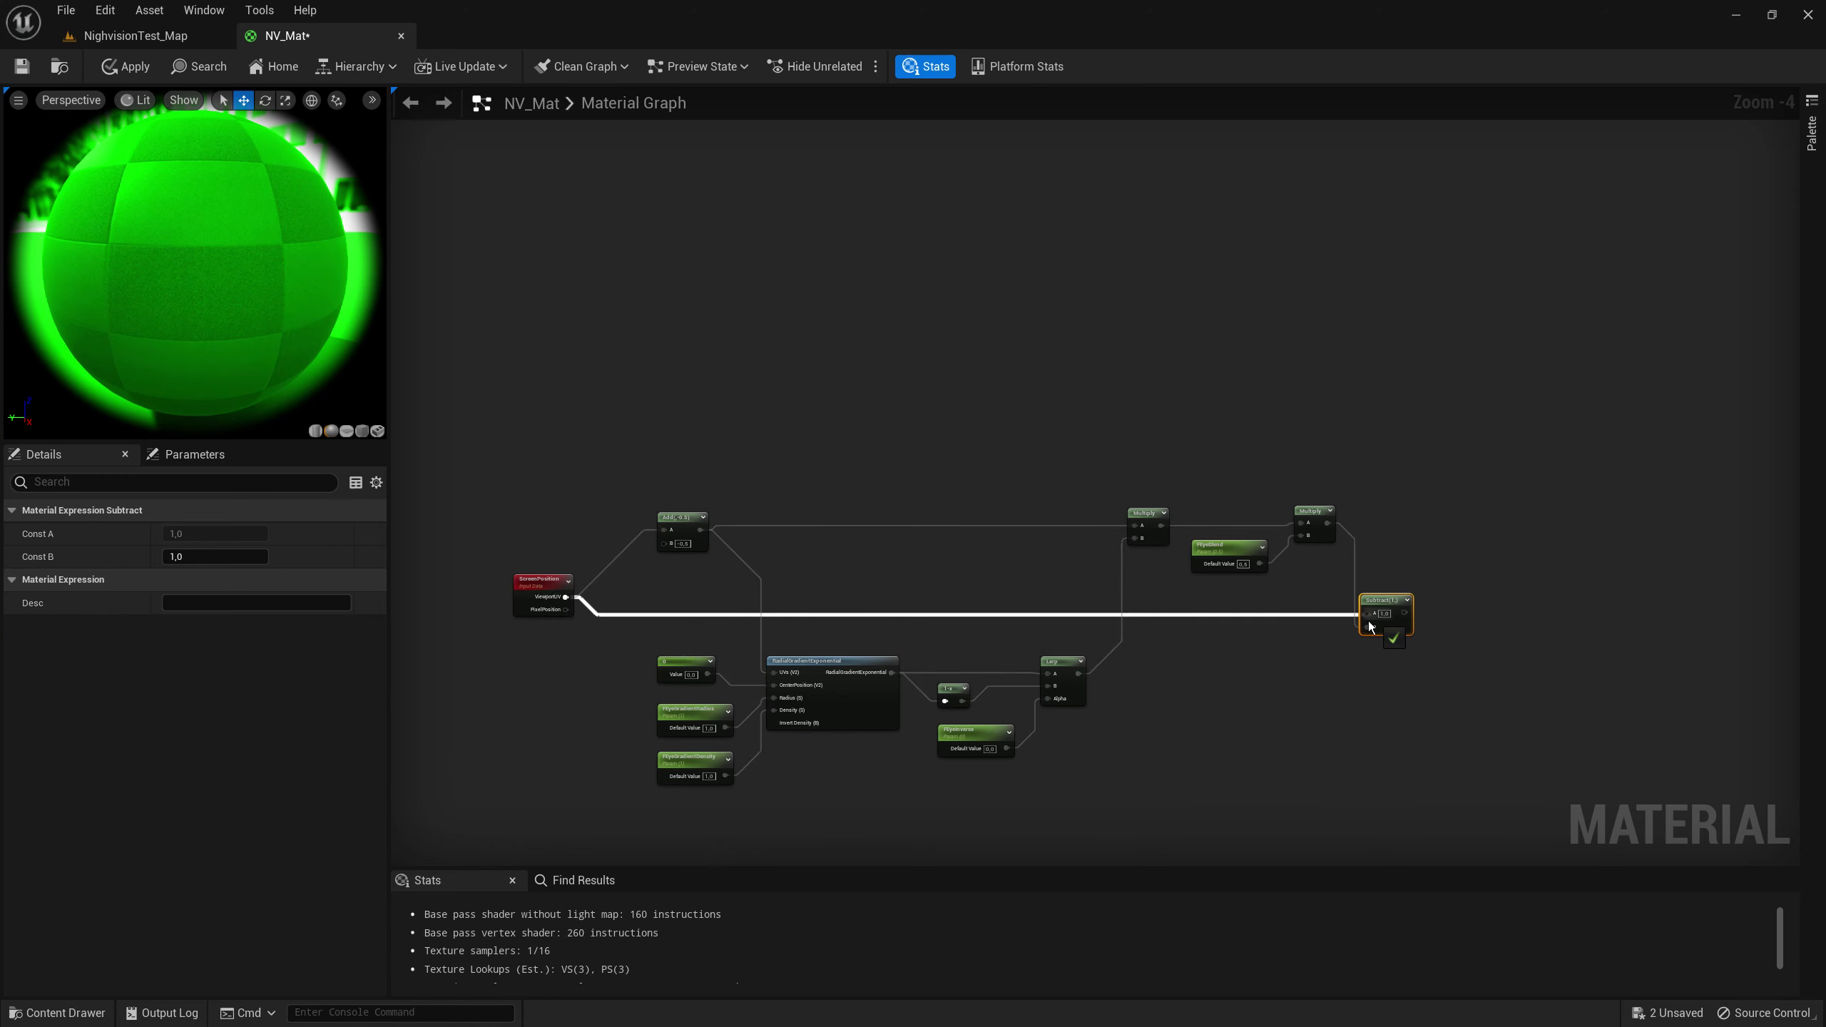
Step: Nudge the Add, Multiply and FEyeBlend nodes down and to the left
scroll(1291, 631, "up", 4)
scroll(1288, 622, "down", 4)
left_click_drag(534, 400, 1215, 553)
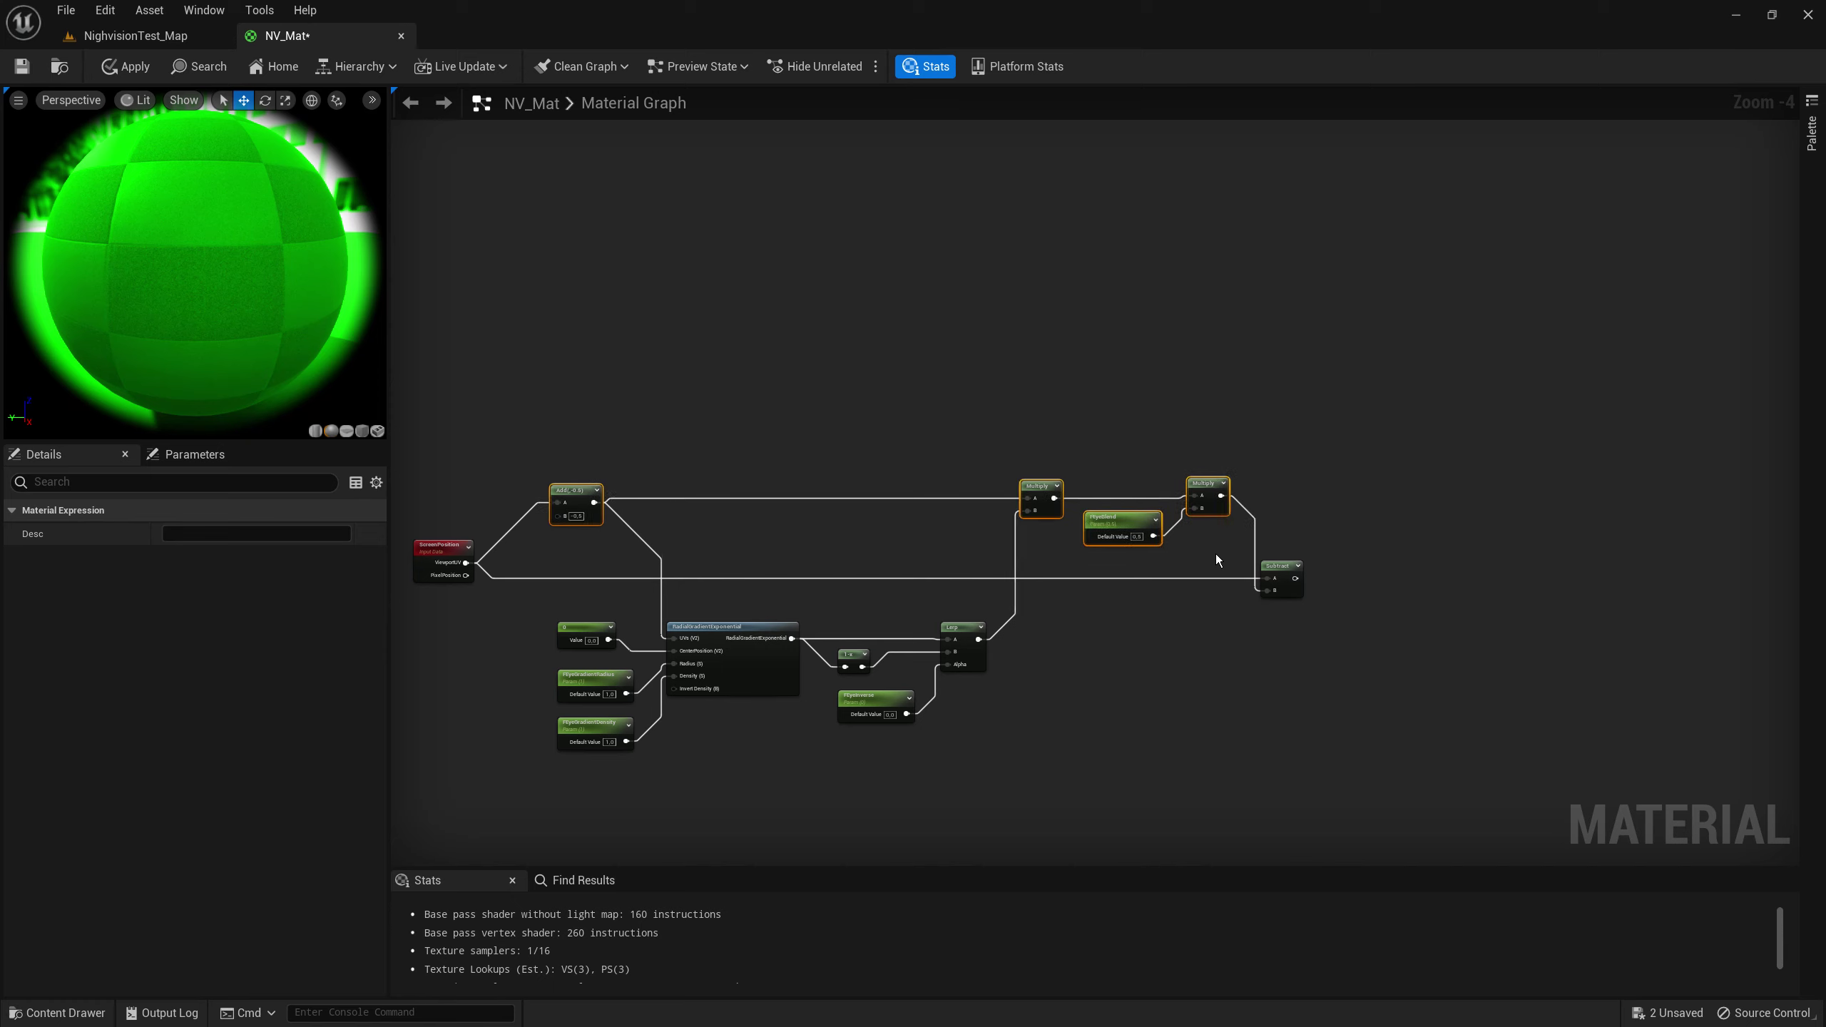
key("Left")
key("Down")
key("Down")
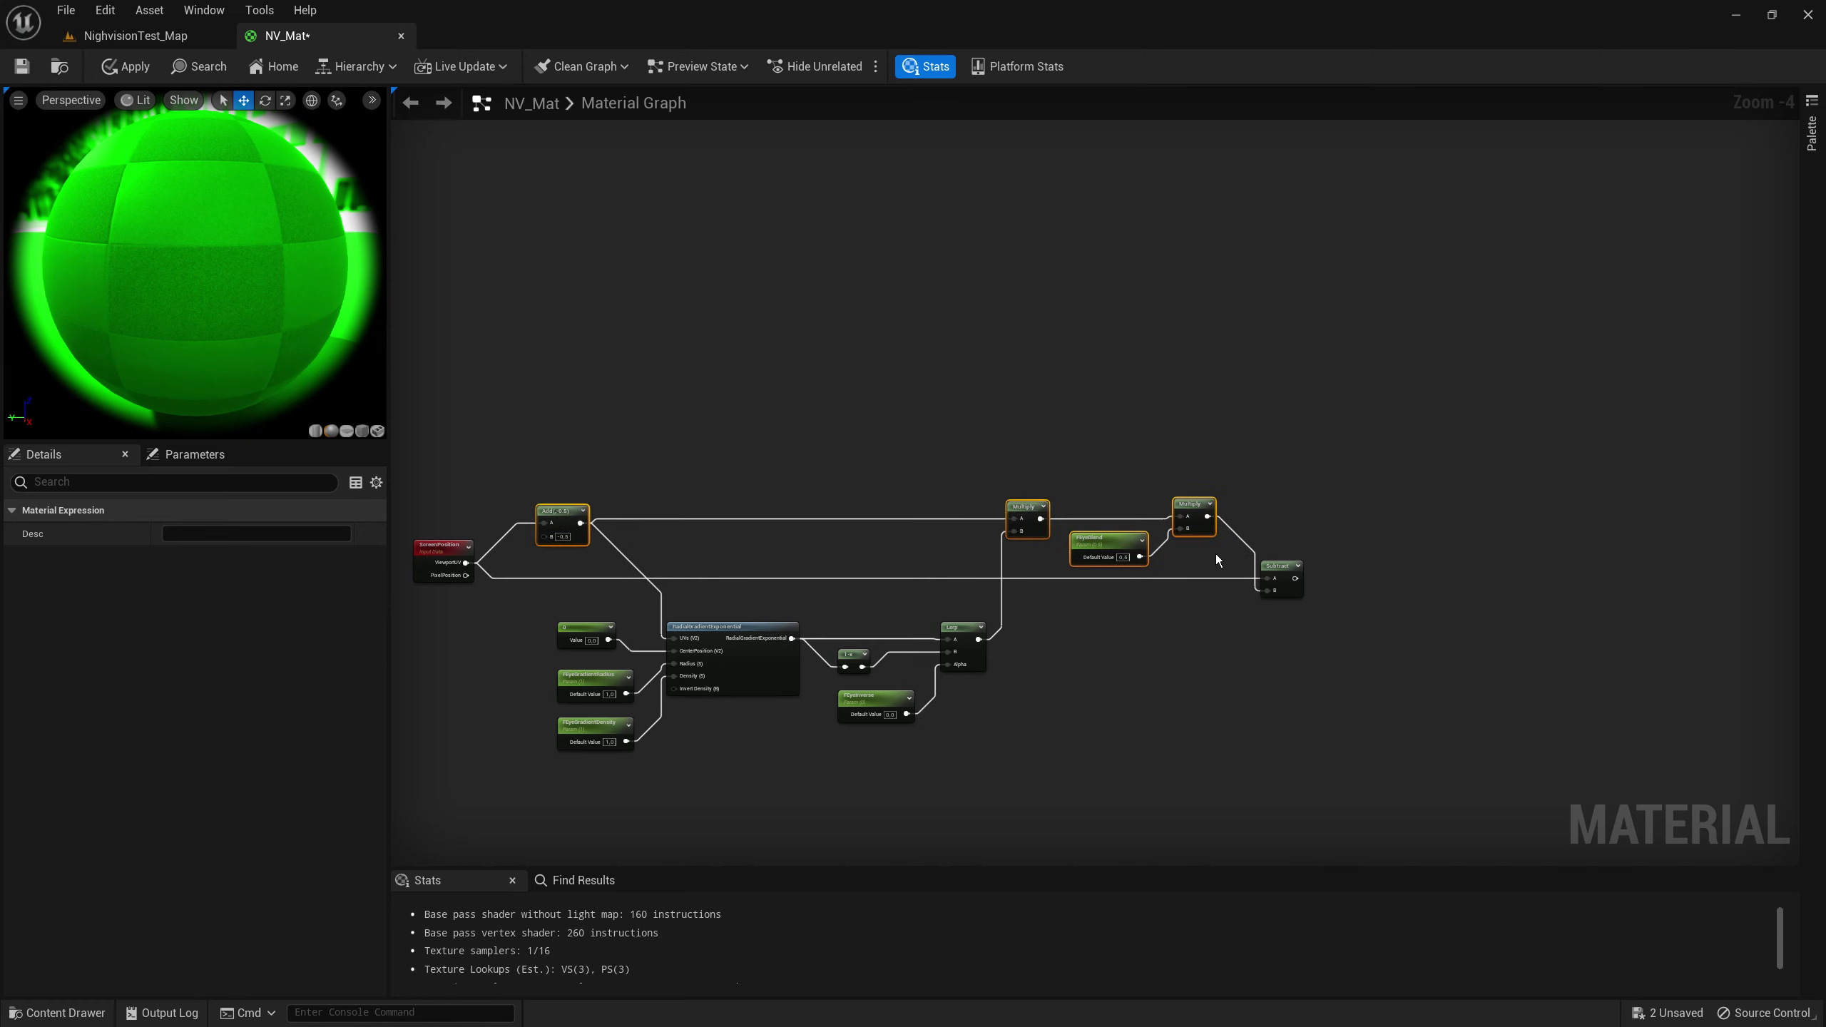
Step: Move the ScreenPosition node up and to the right
scroll(1216, 553, "up", 3)
scroll(1154, 557, "down", 3)
scroll(737, 501, "up", 4)
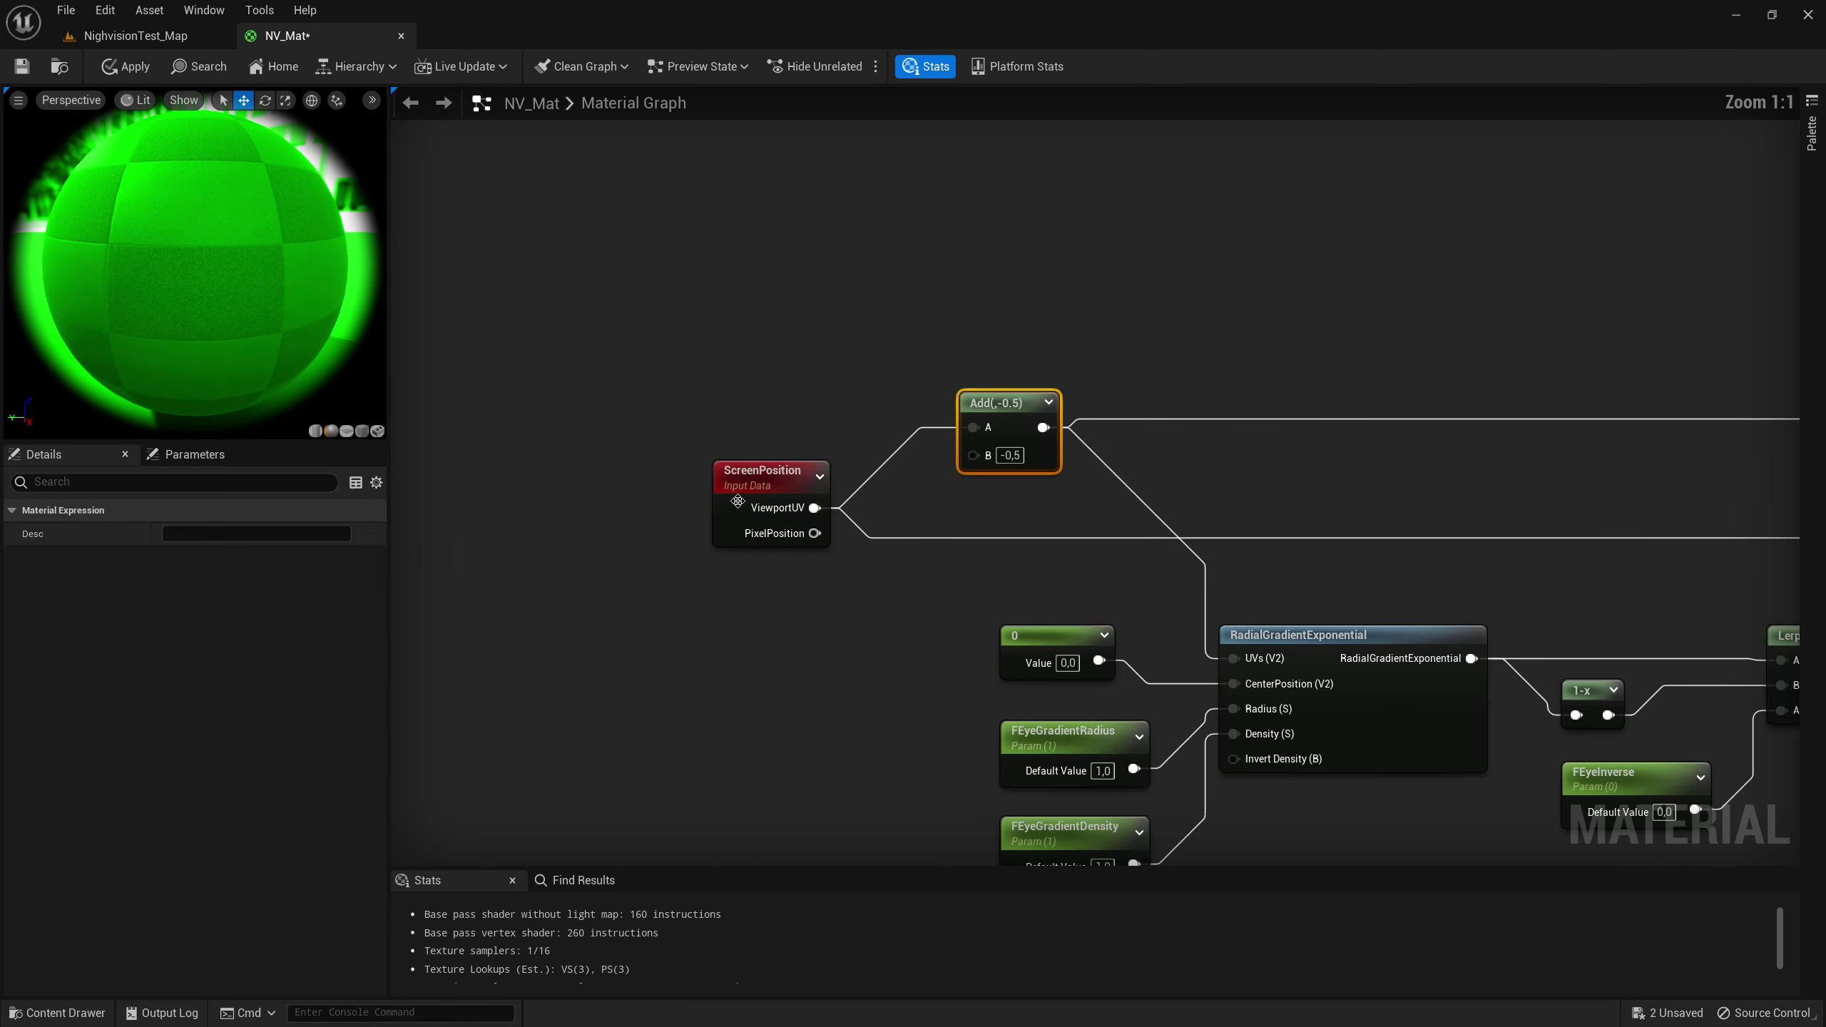
left_click_drag(738, 502, 797, 429)
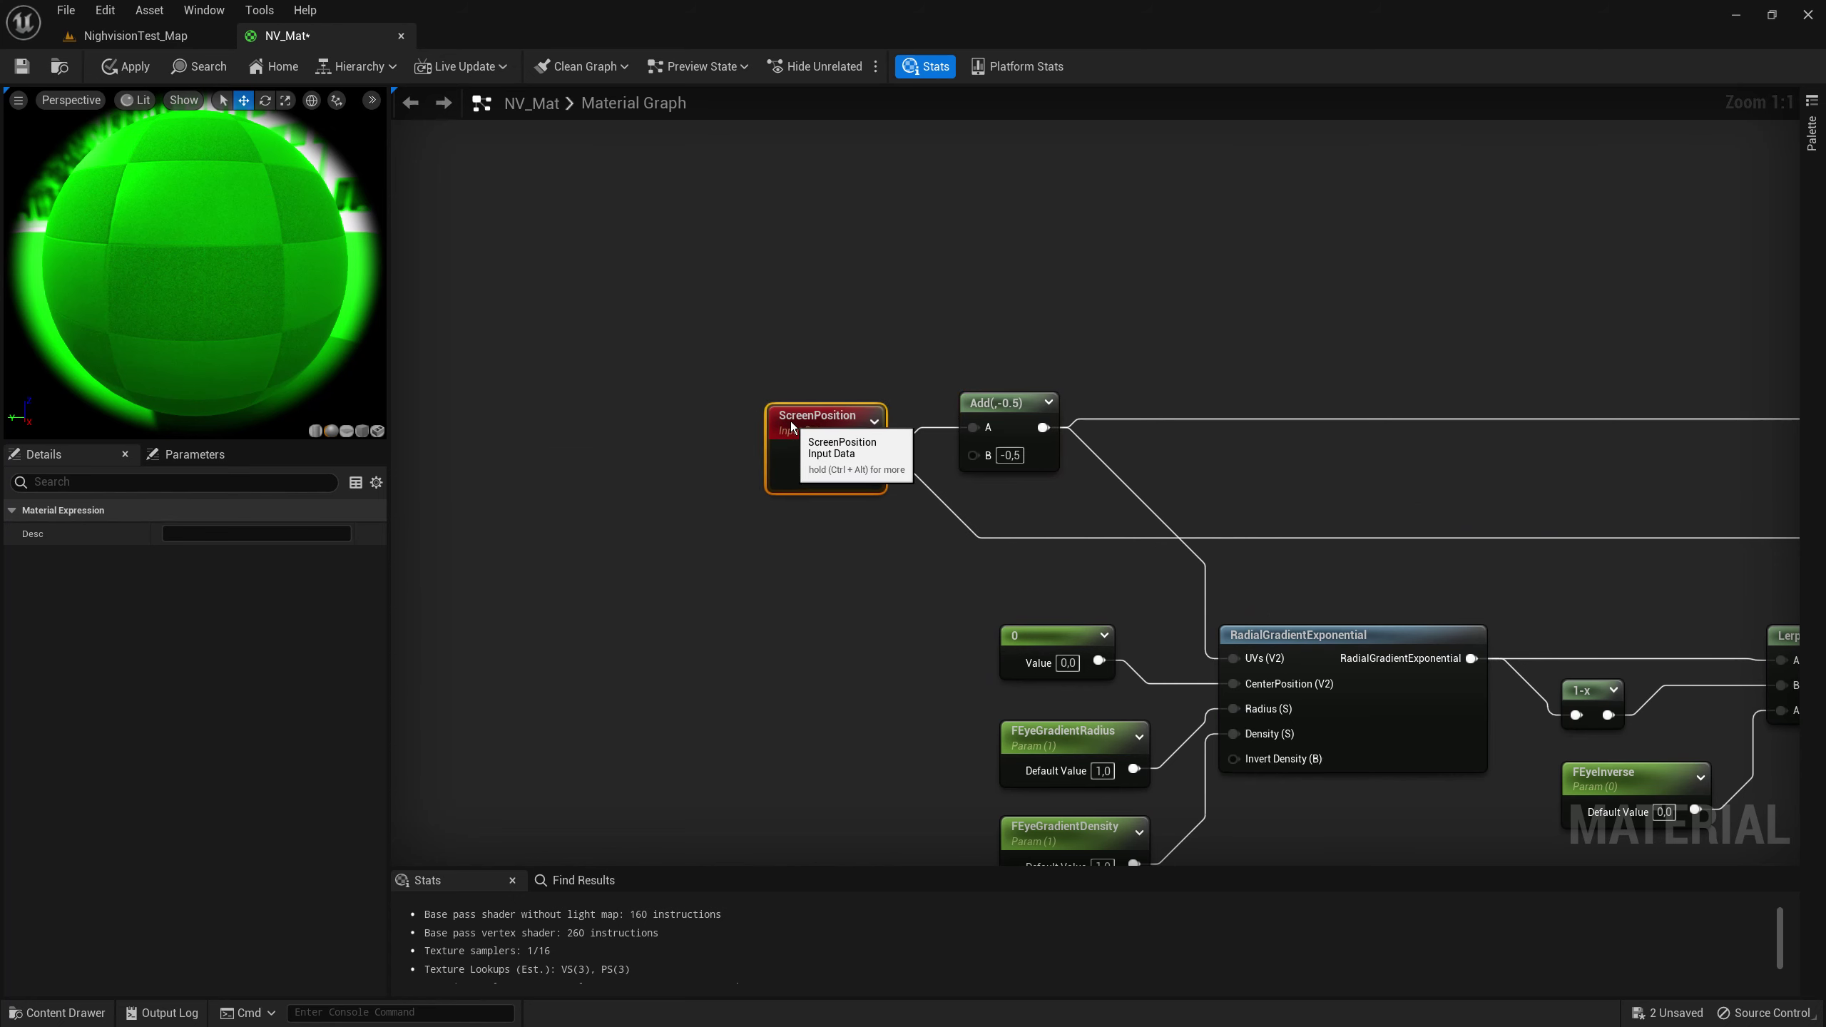
left_click(812, 550)
left_click(820, 417)
left_click(812, 549)
scroll(1467, 514, "down", 4)
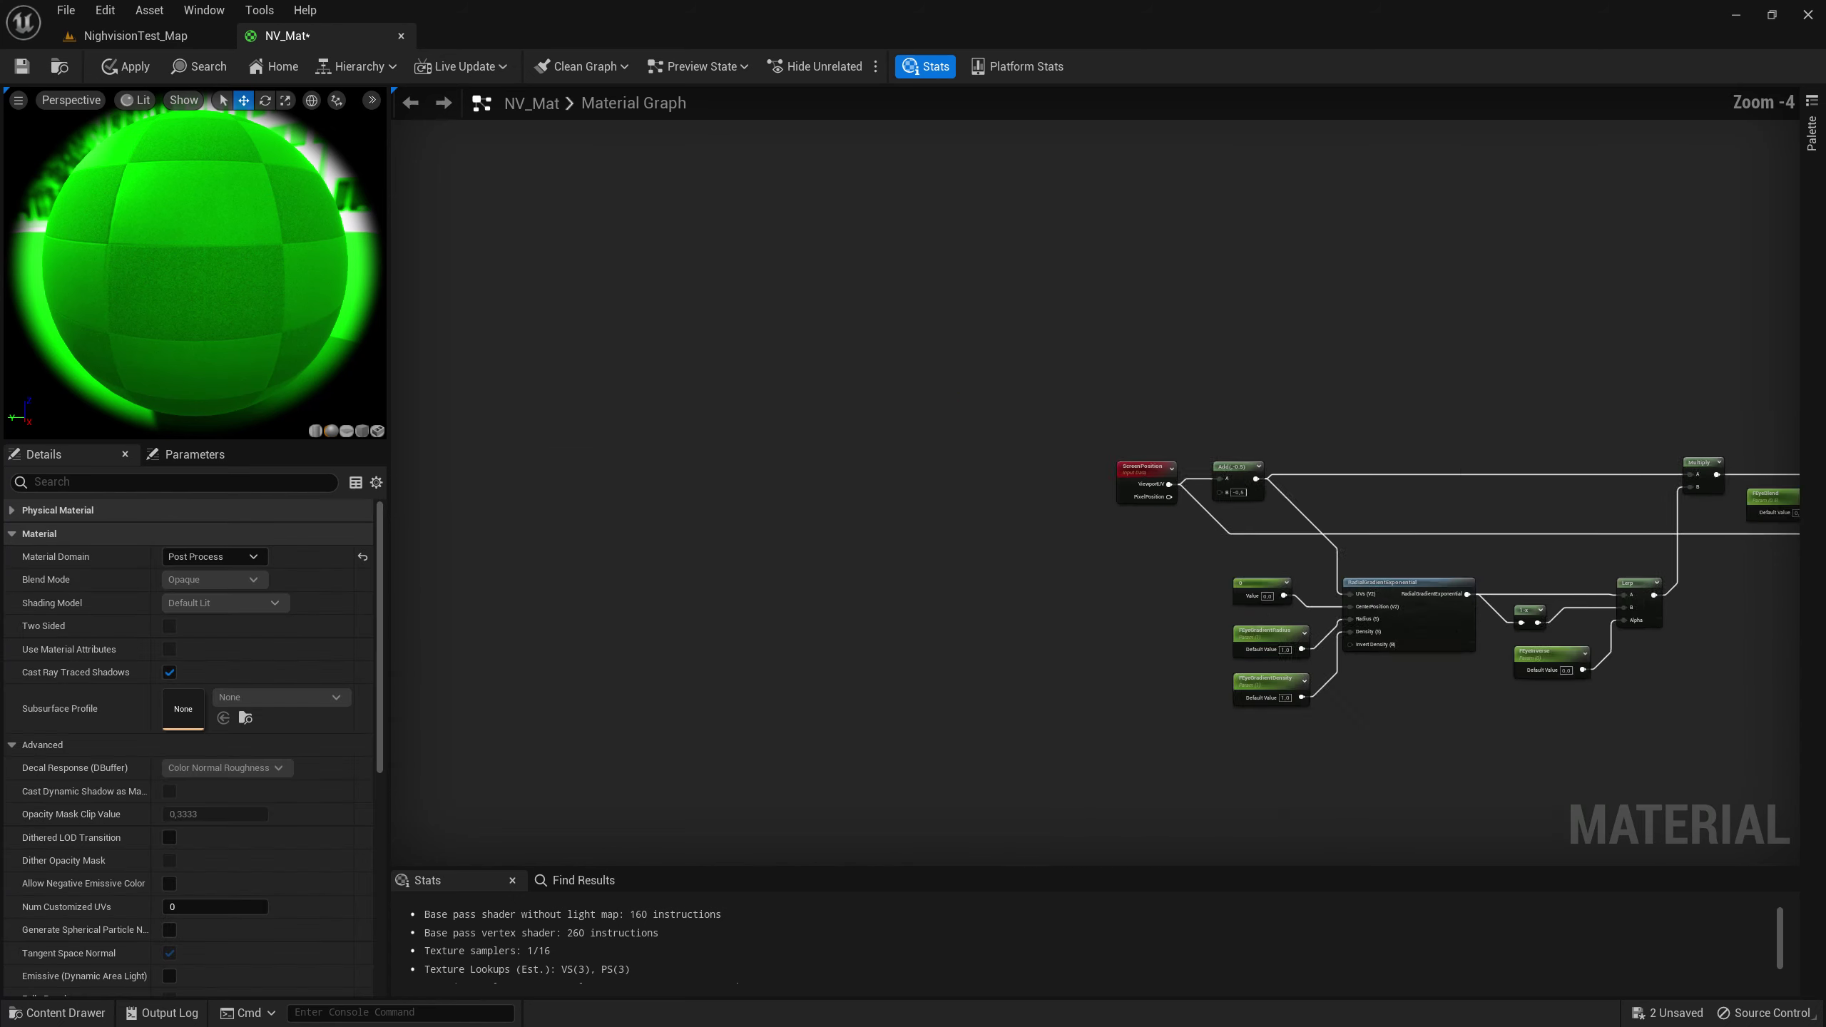
right_click_drag(1436, 590, 822, 532)
scroll(821, 532, "up", 2)
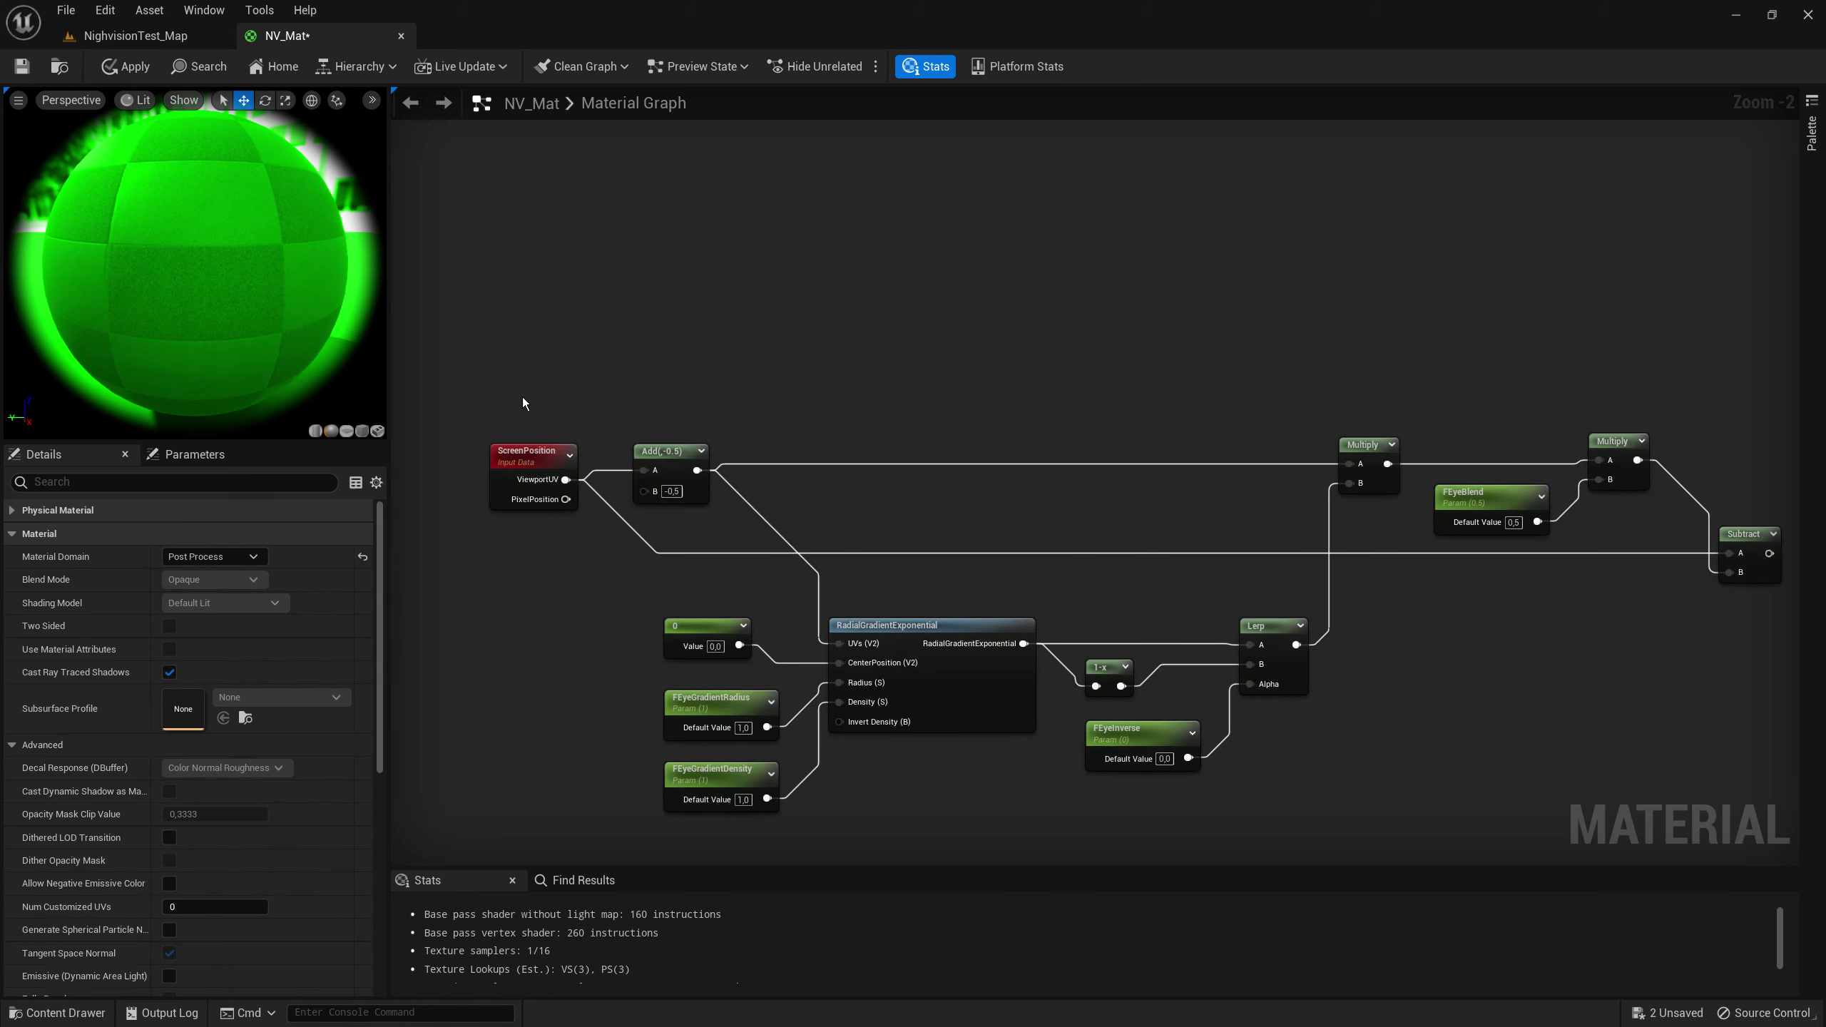
Step: Move the whole fisheye node network down toward the pixelate nodes
left_click(533, 456)
scroll(693, 326, "down", 3)
left_click_drag(521, 269, 1398, 635)
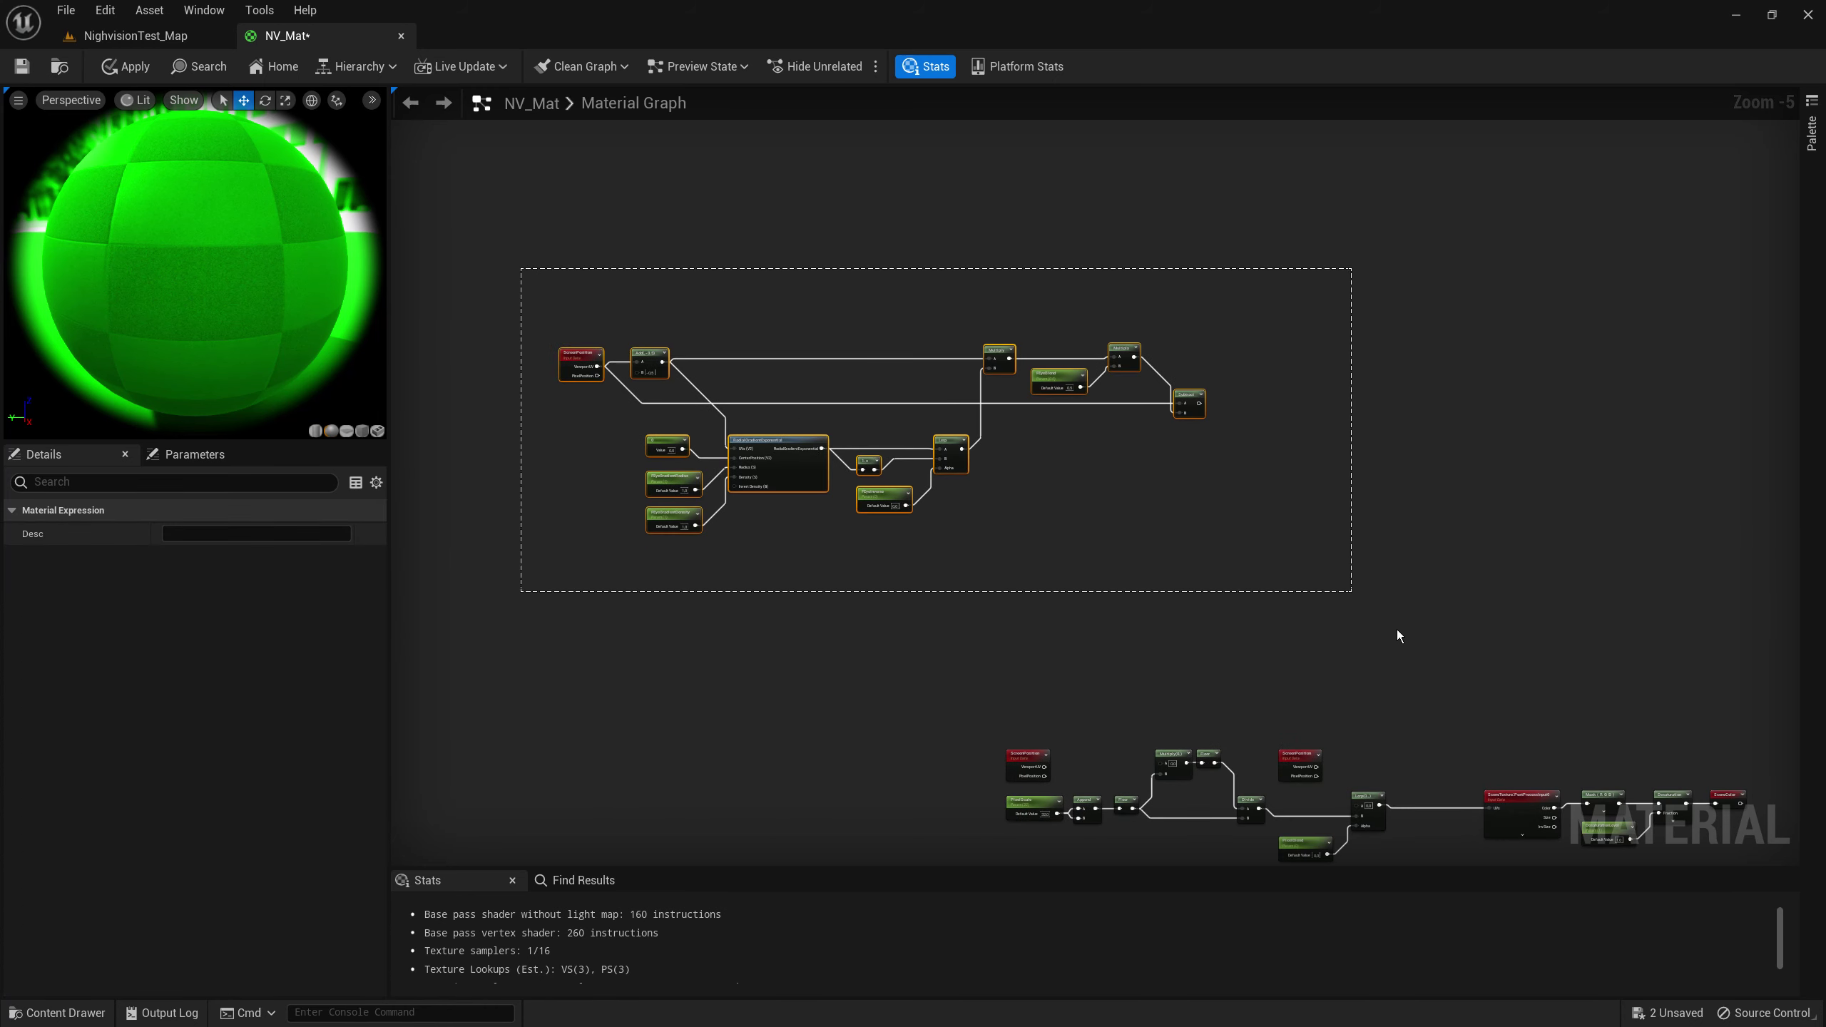
right_click_drag(1281, 503, 1125, 377)
left_click_drag(1028, 269, 1050, 480)
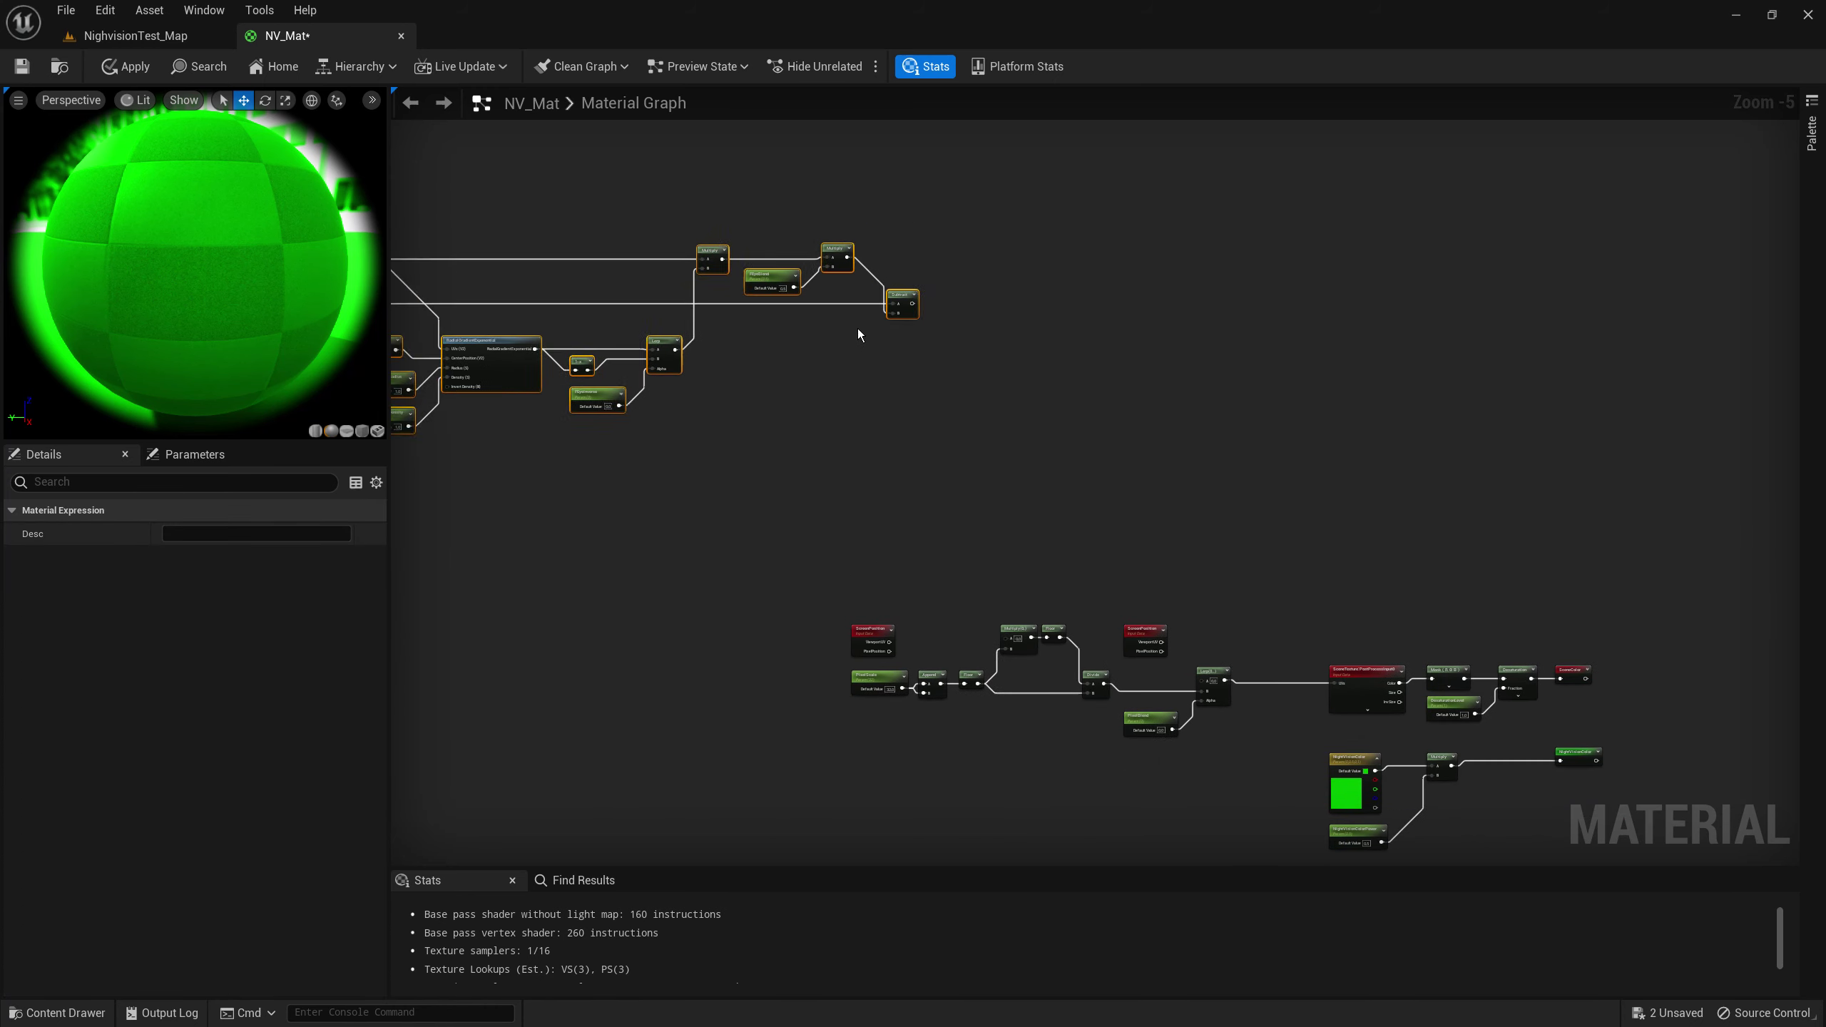
Step: Wire ScreenPosition ViewportUV into the pixelate Multiply A and Lerp A inputs
left_click(872, 630)
left_click(1143, 631)
scroll(977, 635, "up", 4)
right_click_drag(775, 657, 640, 595)
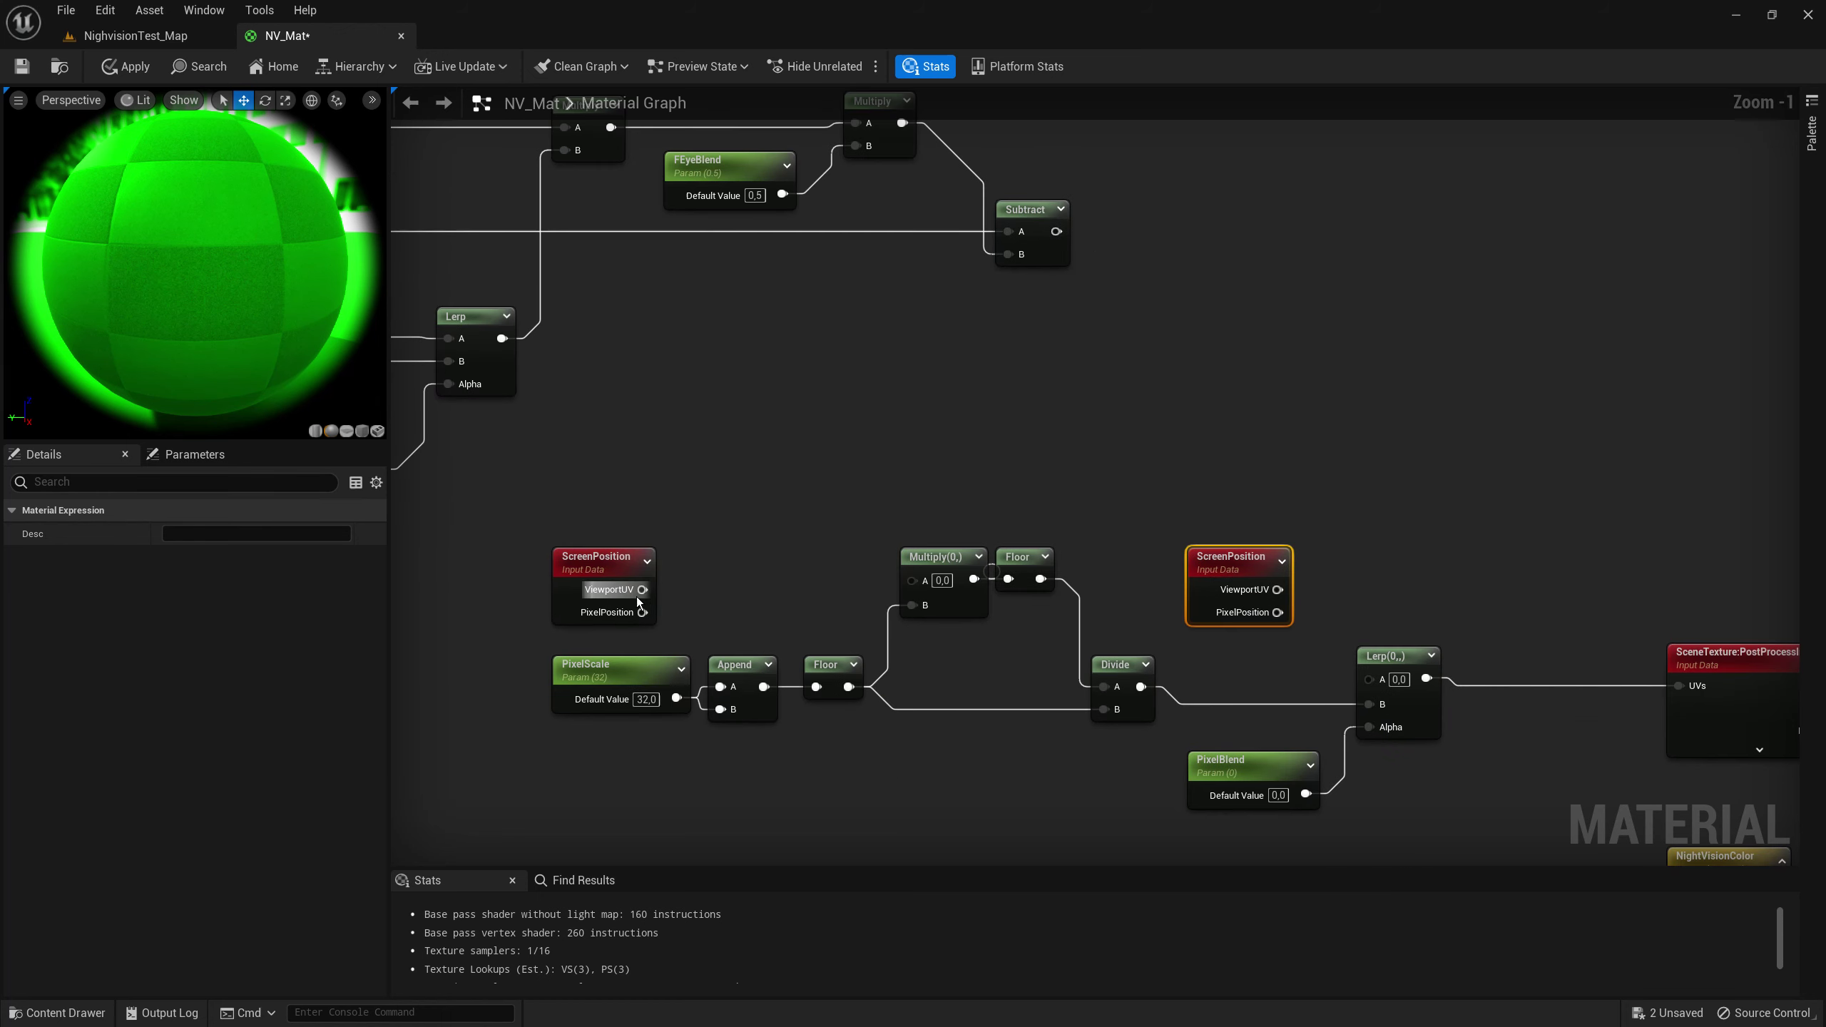
left_click_drag(642, 589, 912, 579)
right_click_drag(1313, 600, 1018, 565)
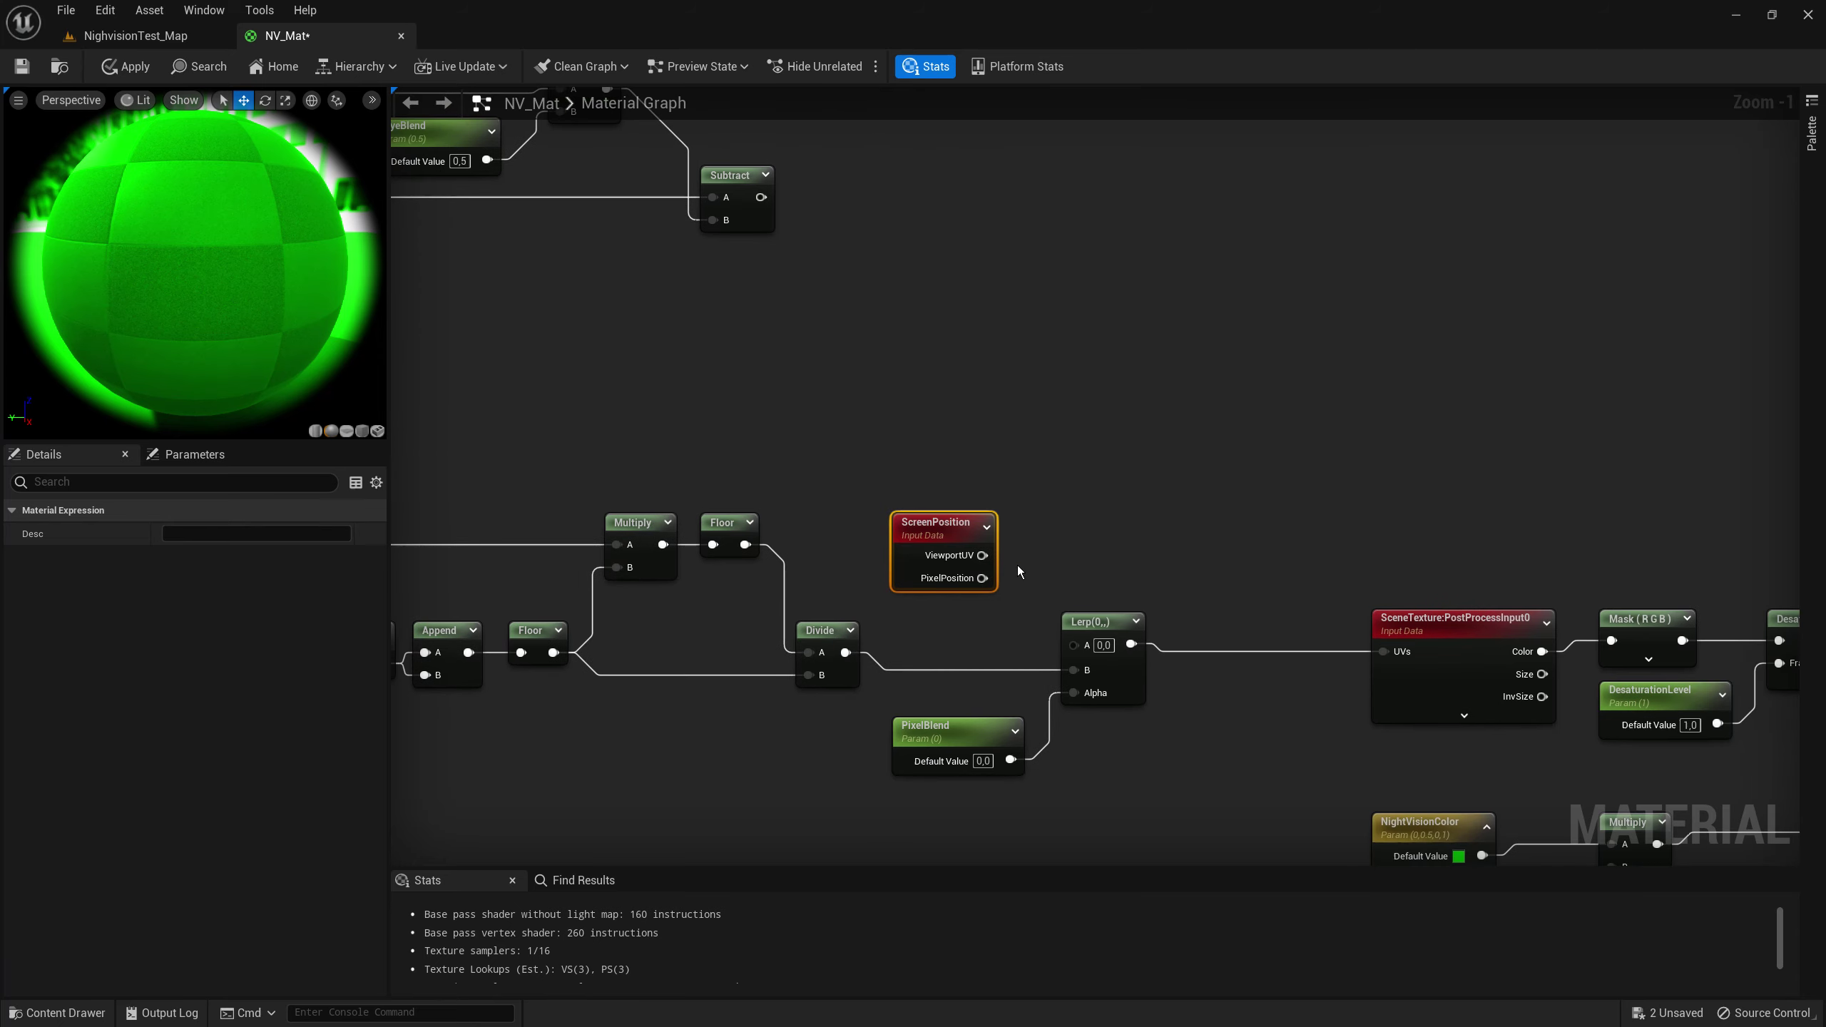
left_click_drag(983, 555, 1074, 643)
scroll(865, 481, "down", 2)
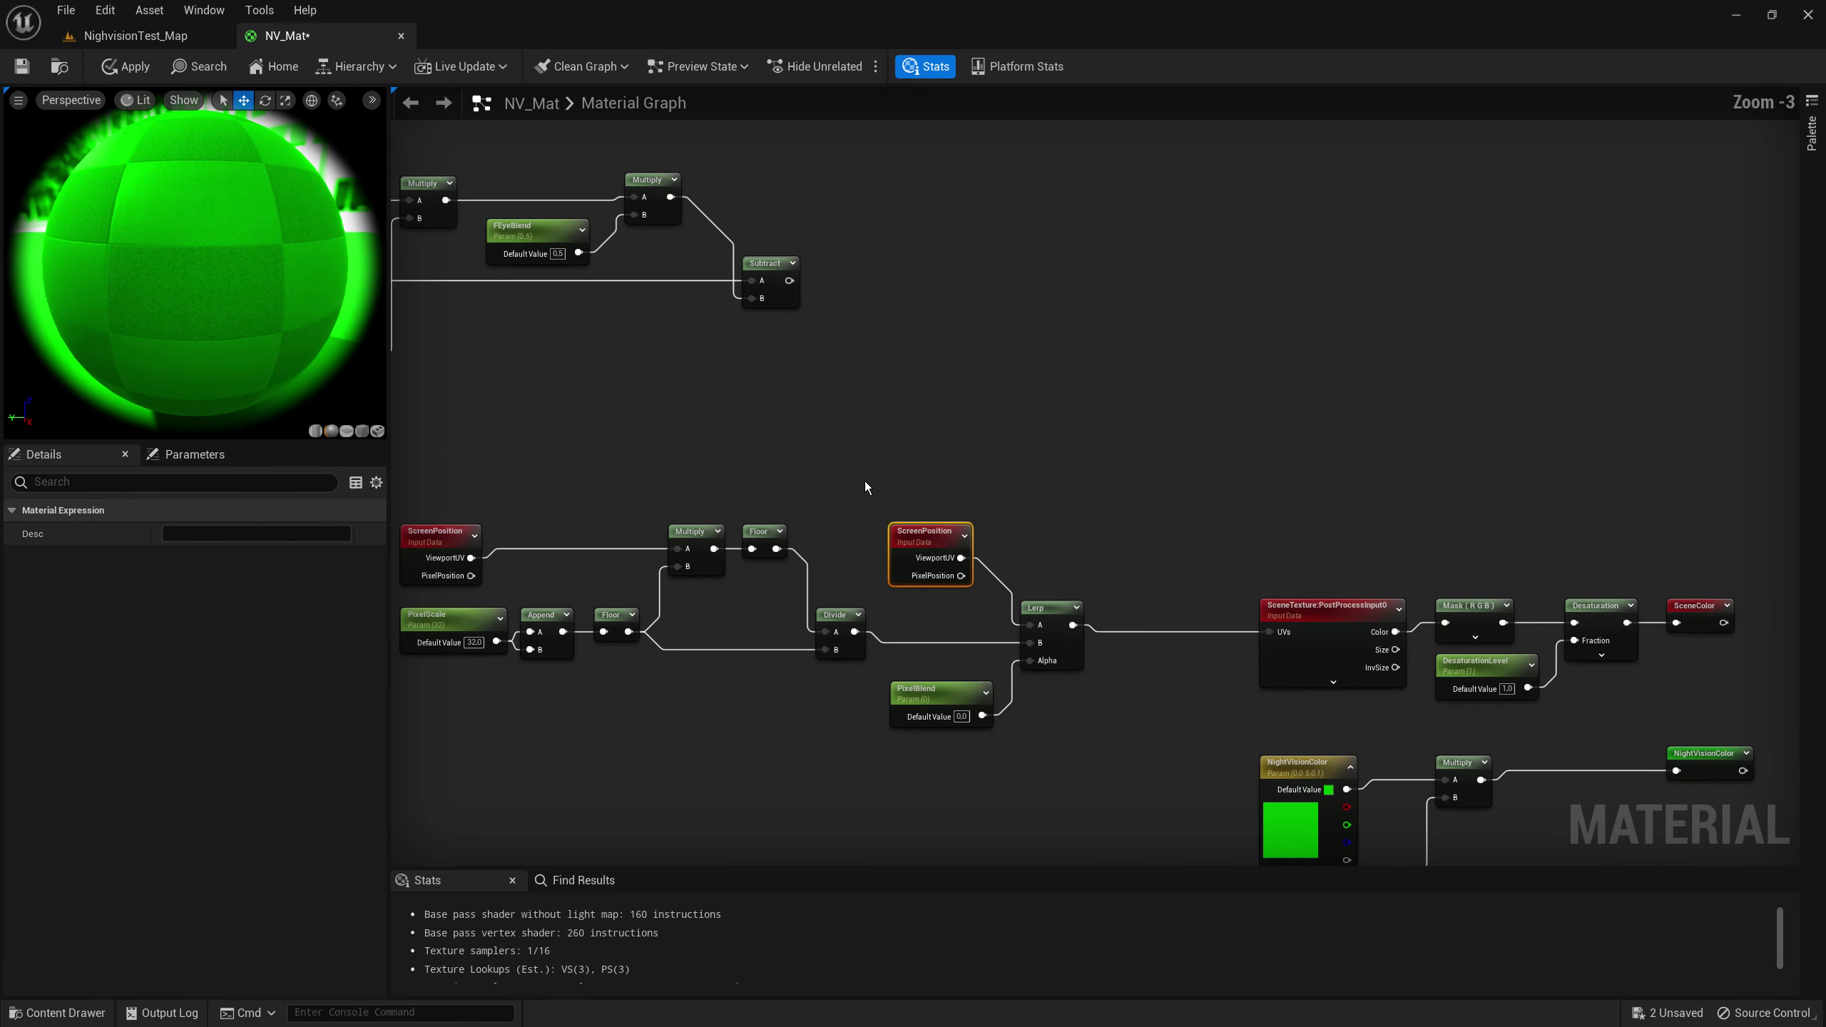
Step: Break the ScreenPosition link into the pixelate Multiply's A input
left_click_drag(587, 492, 1287, 732)
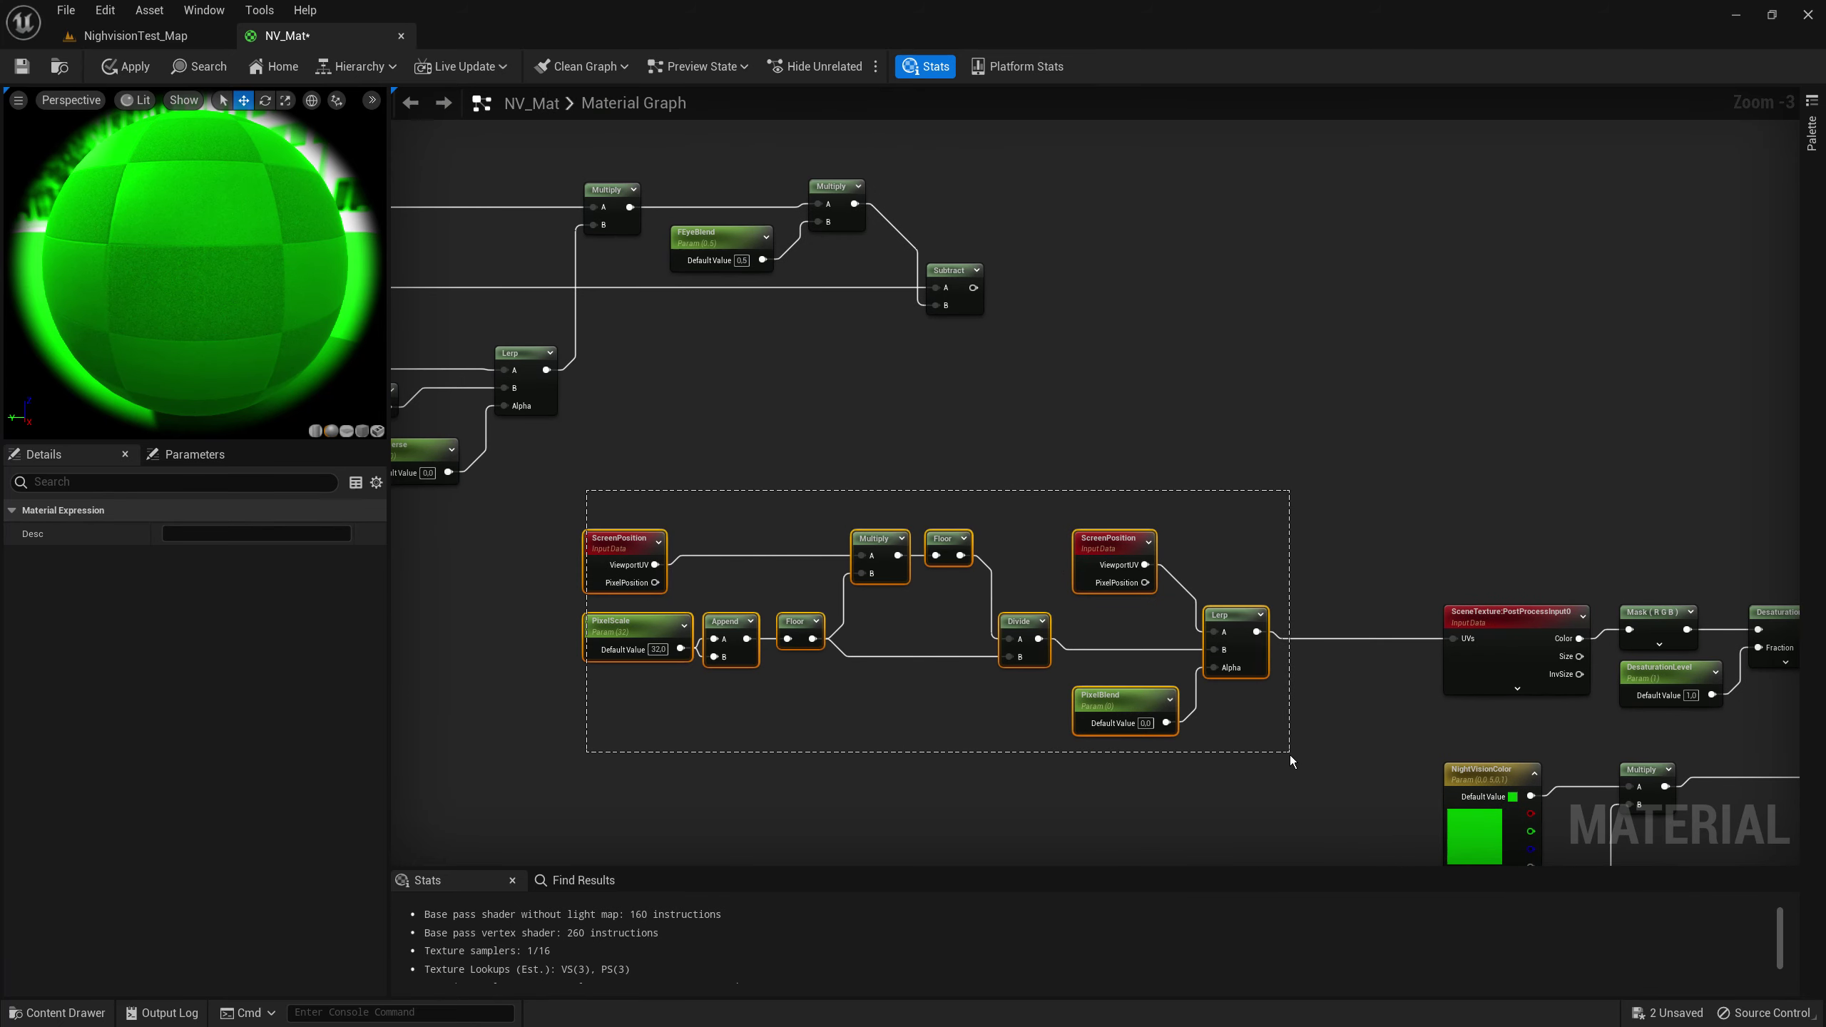
left_click(870, 825)
right_click_drag(611, 602, 662, 650)
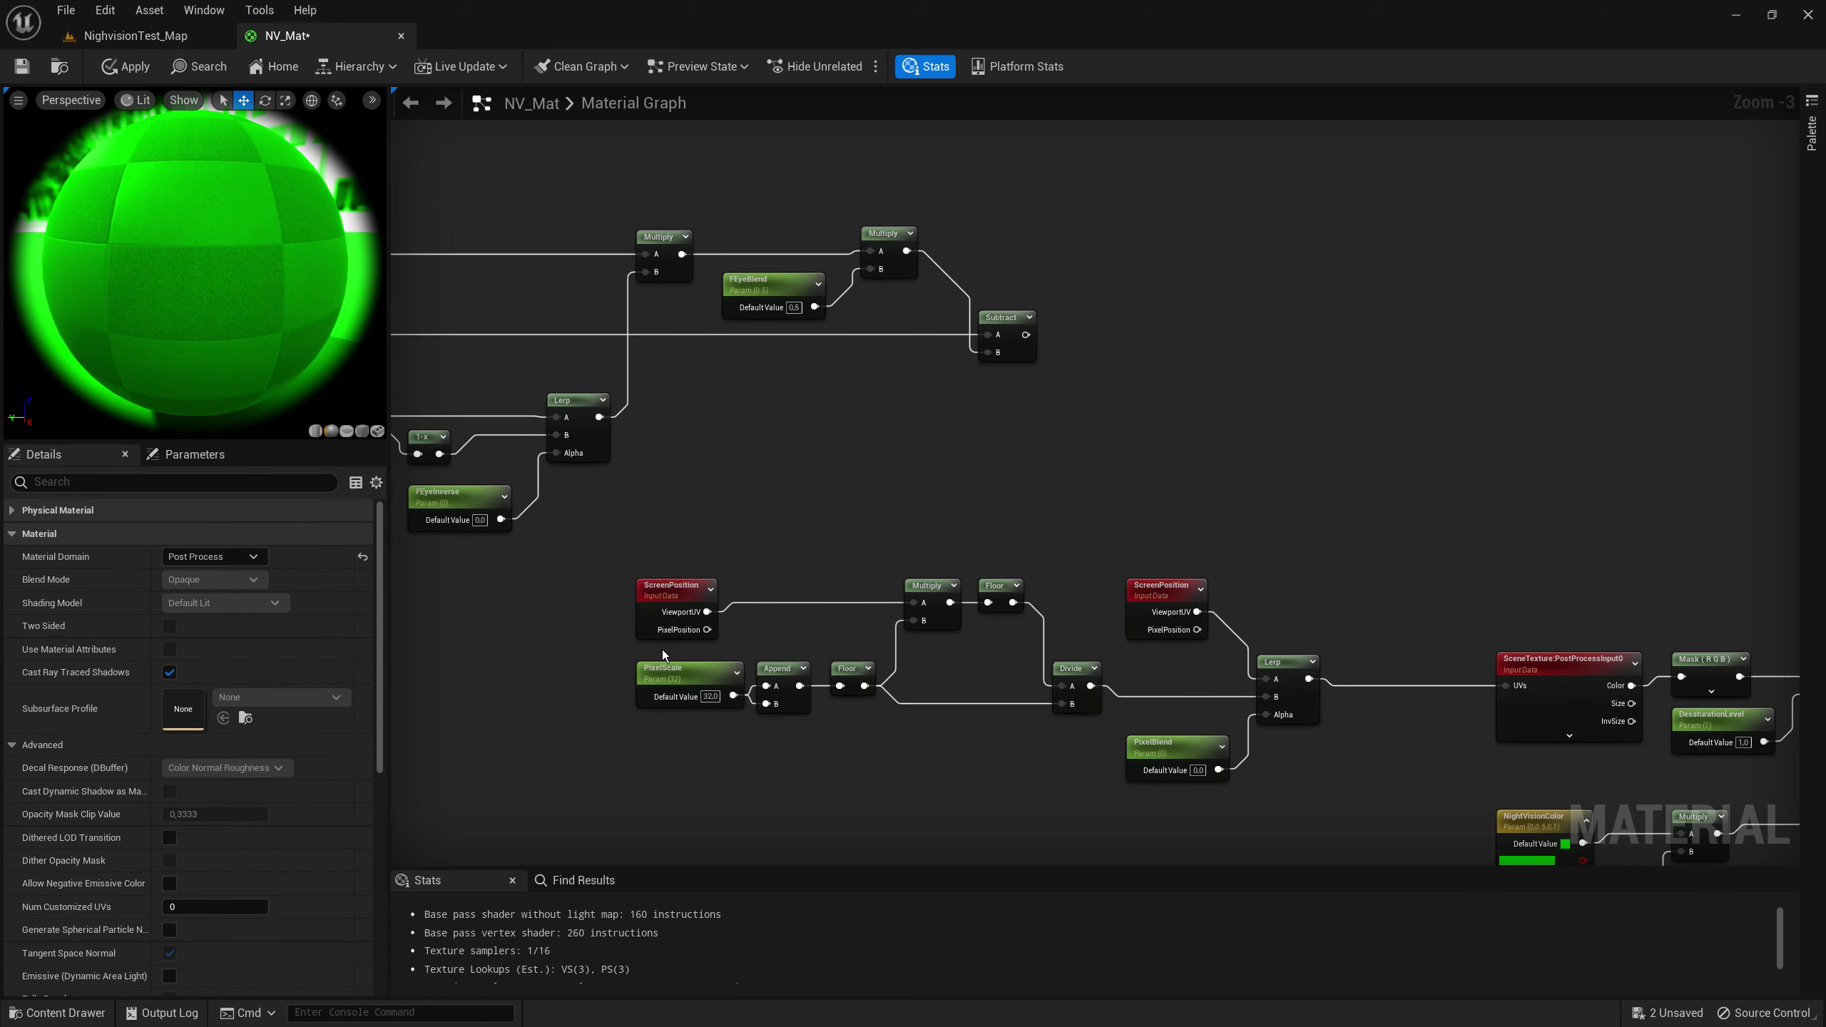
left_click(708, 612, "alt")
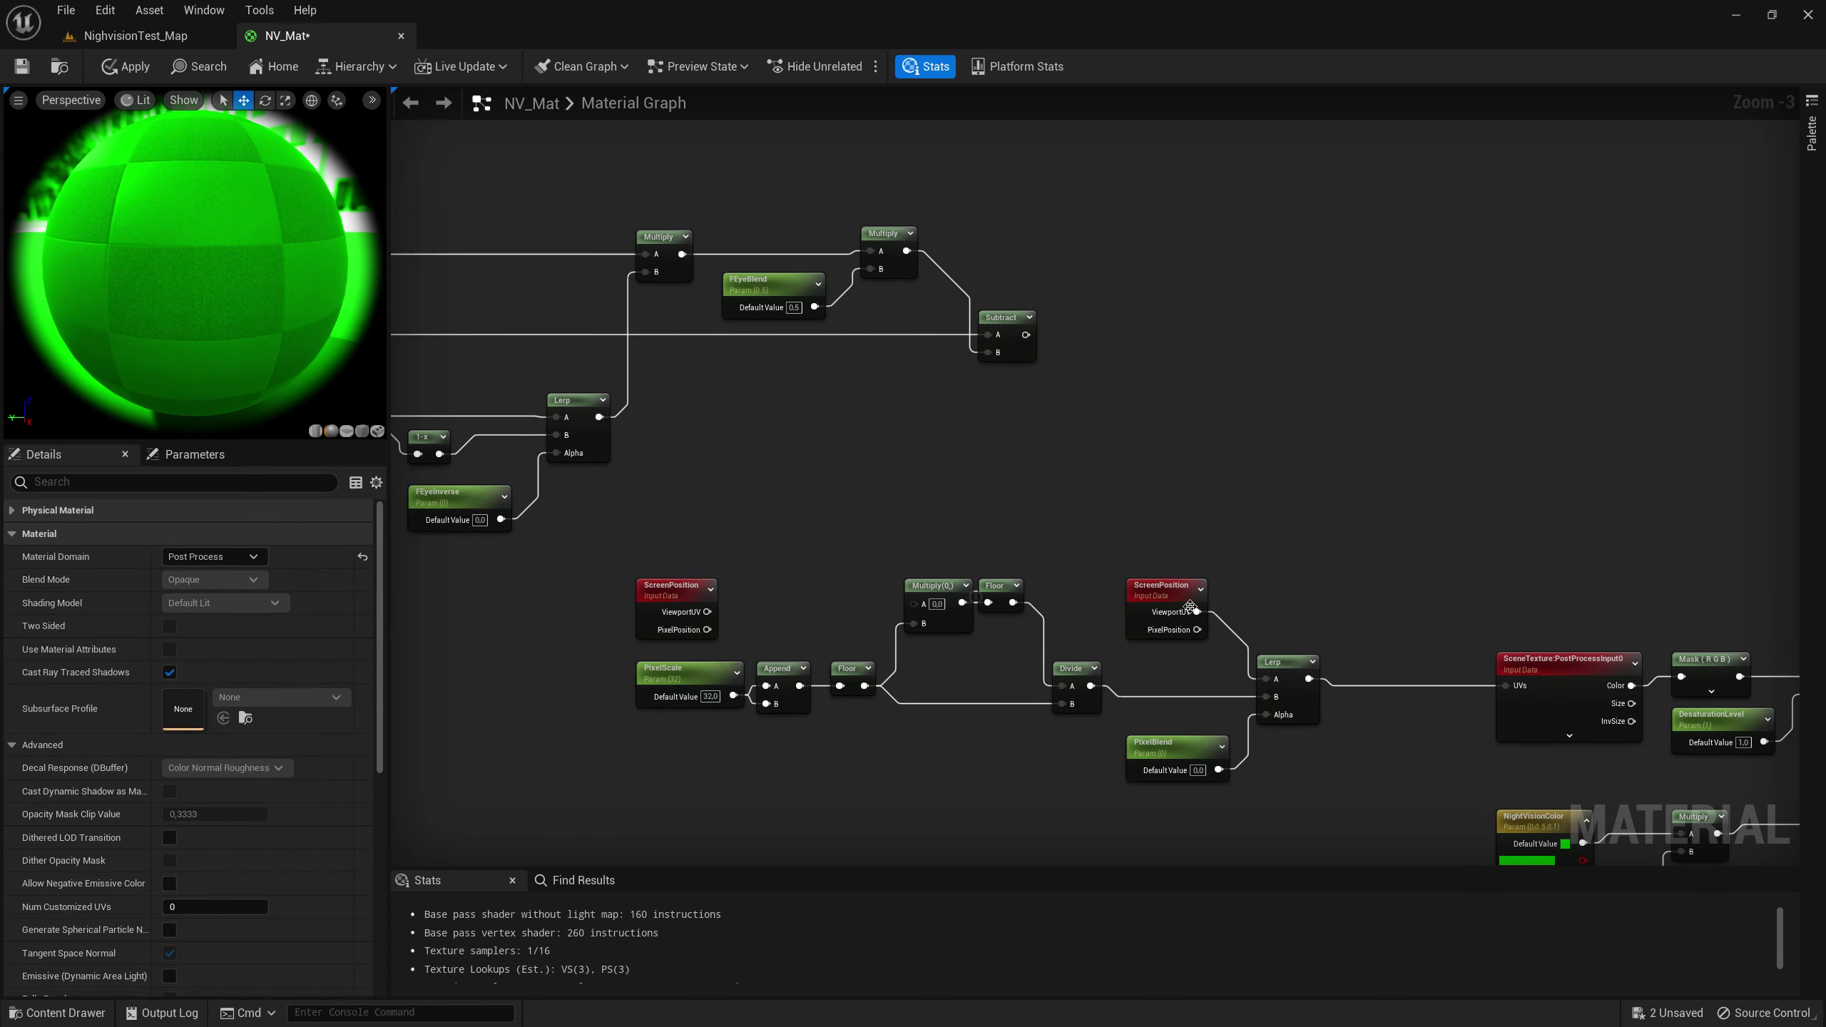
scroll(1006, 553, "down", 3)
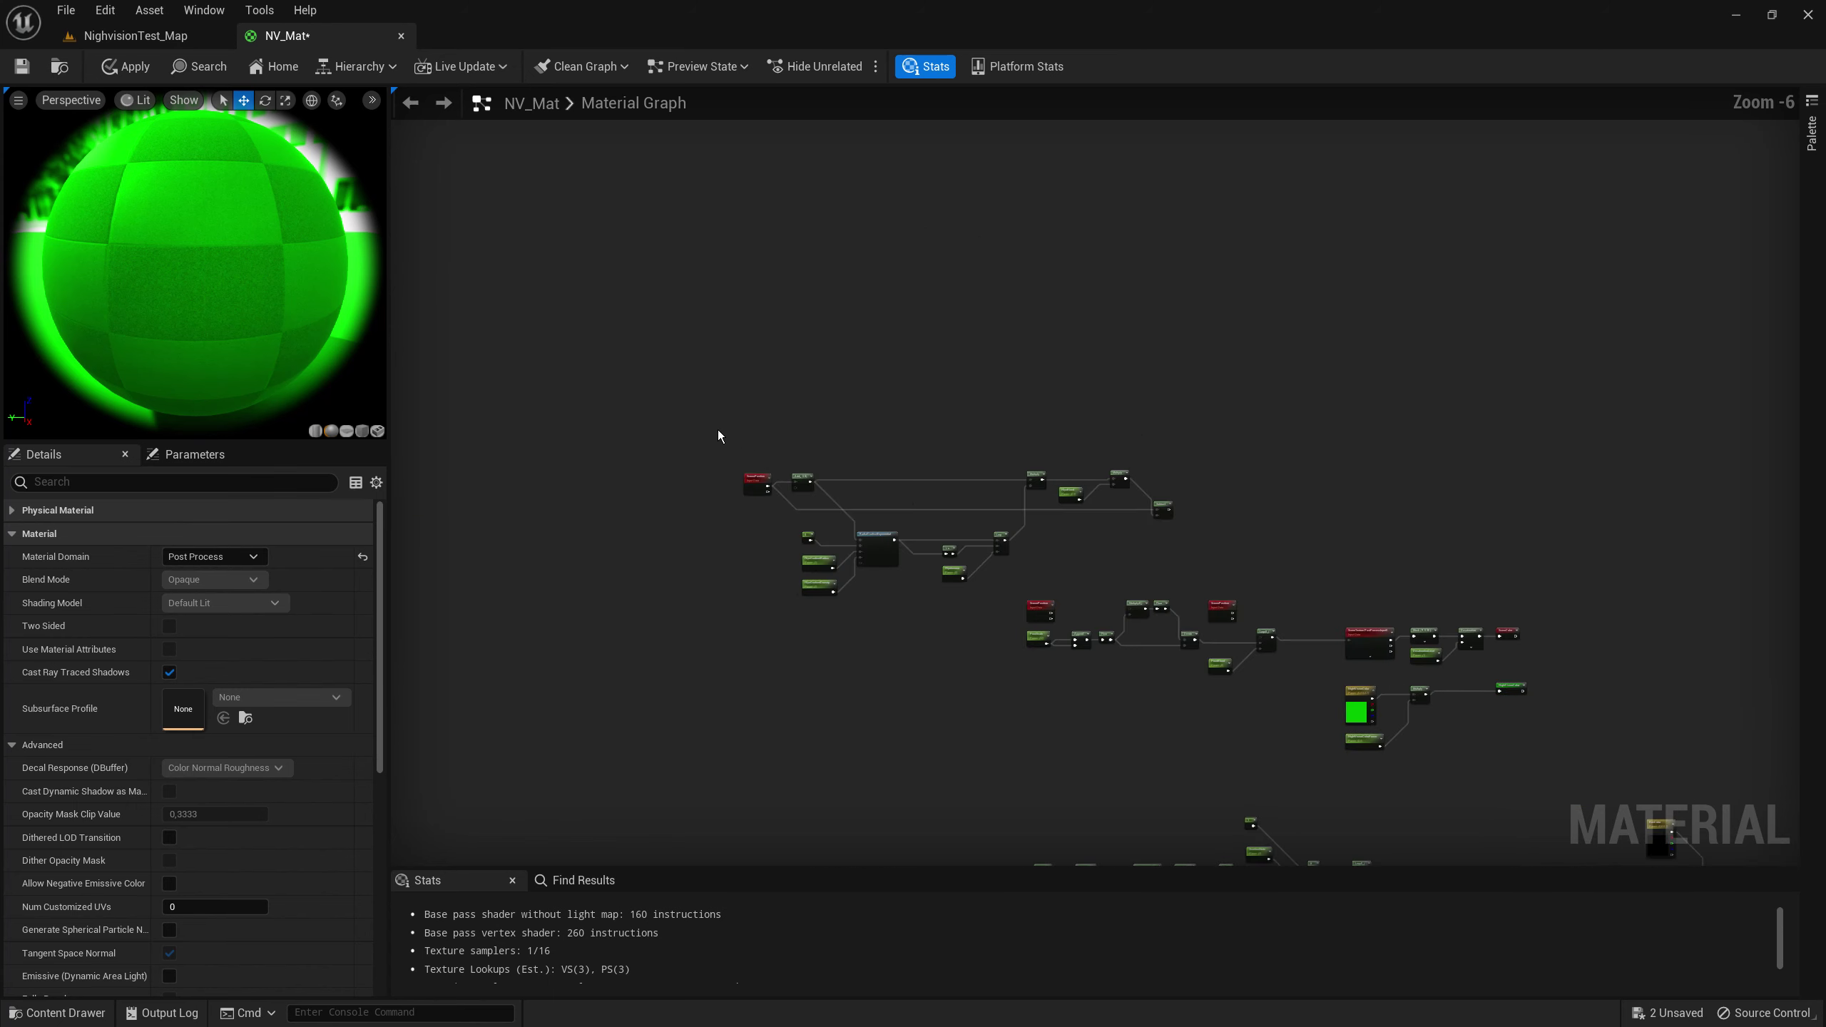
left_click_drag(743, 496, 755, 498)
scroll(1092, 529, "up", 1)
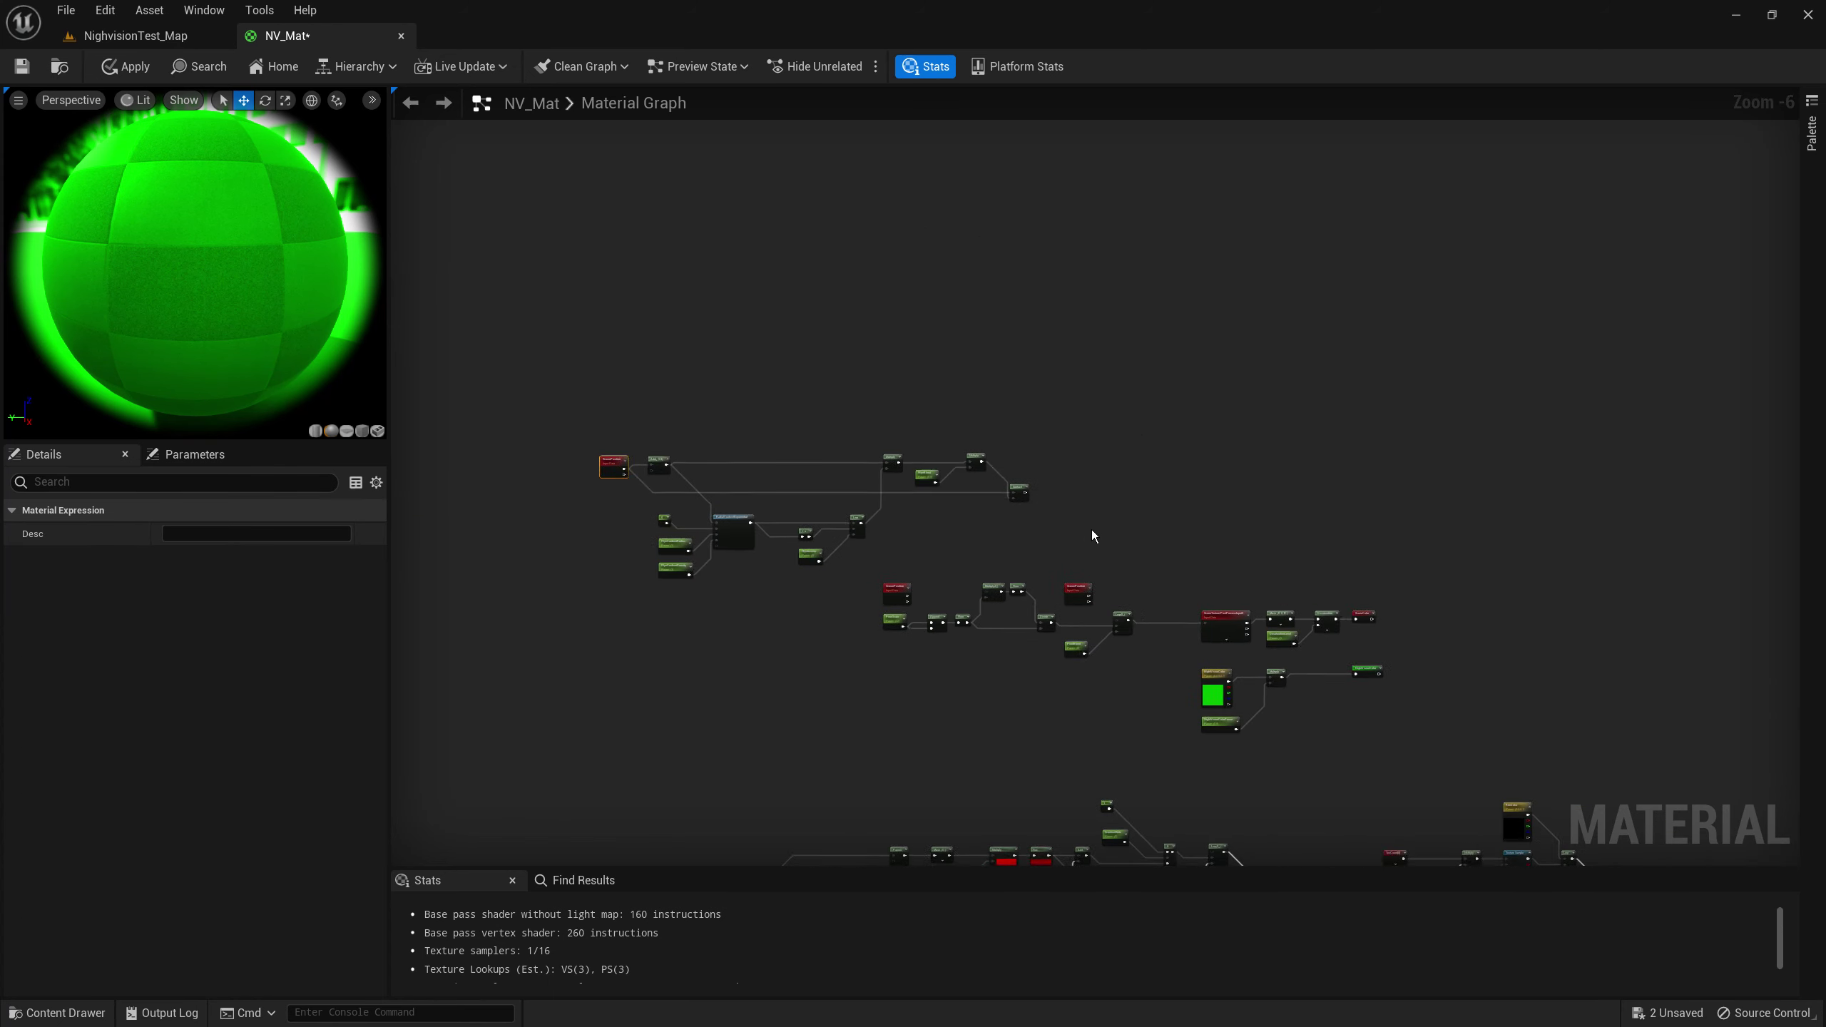
scroll(970, 542, "up", 2)
scroll(1049, 403, "up", 2)
Step: Connect the Subtract output to both the pixelate Multiply A and Lerp A inputs
left_click_drag(1099, 253, 956, 600)
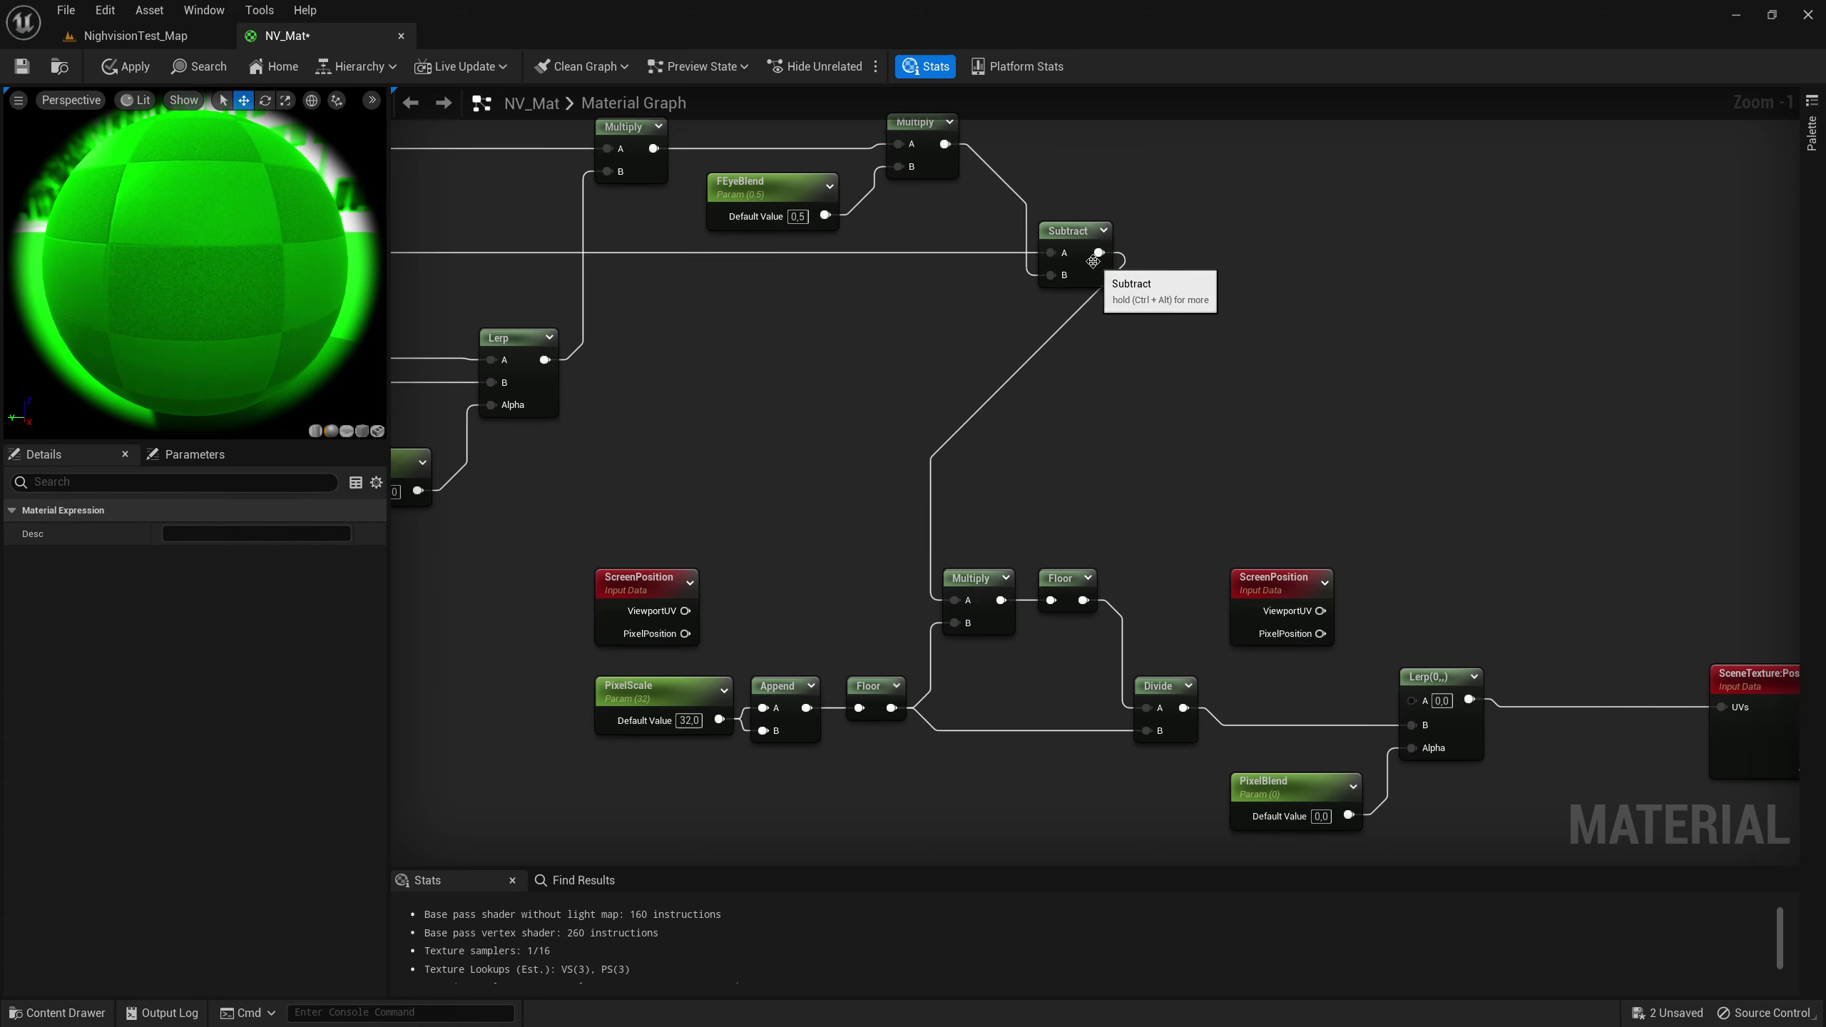
mouse_move(1098, 252)
left_mouse_down()
mouse_move(1413, 661)
mouse_move(1420, 699)
left_mouse_up()
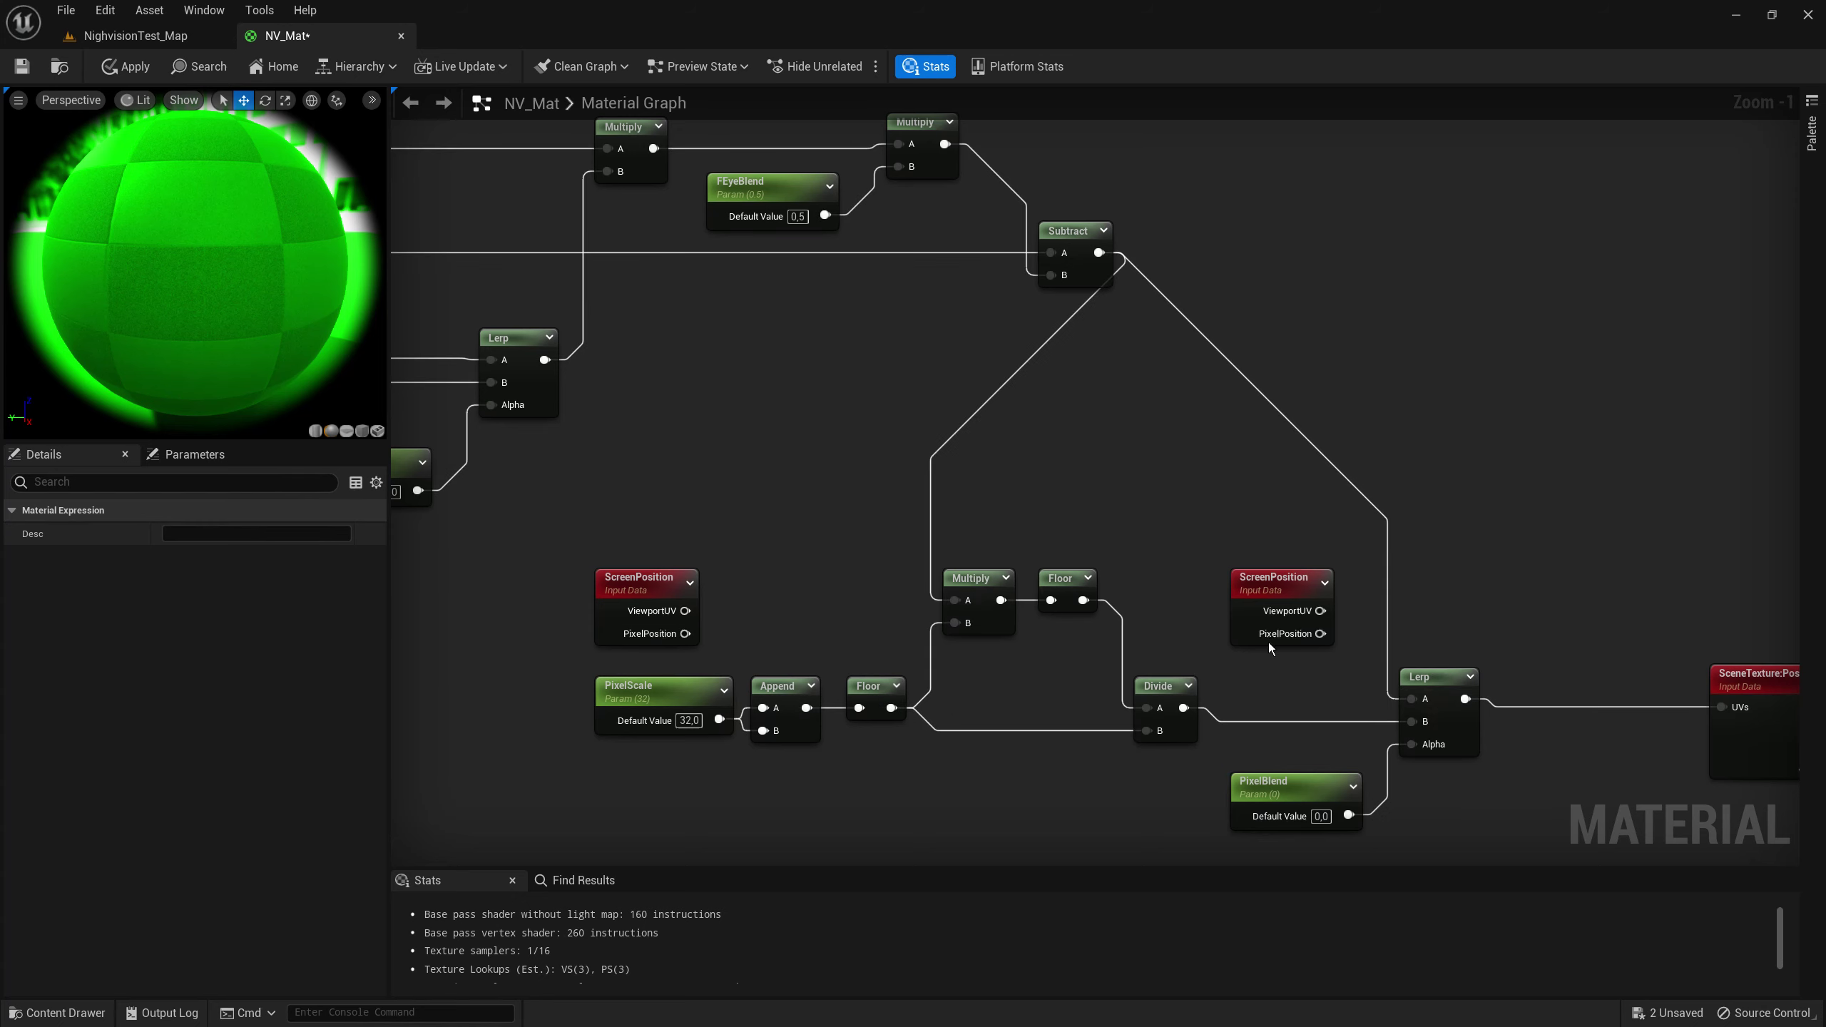
scroll(1304, 516, "down", 3)
scroll(1304, 517, "down", 2)
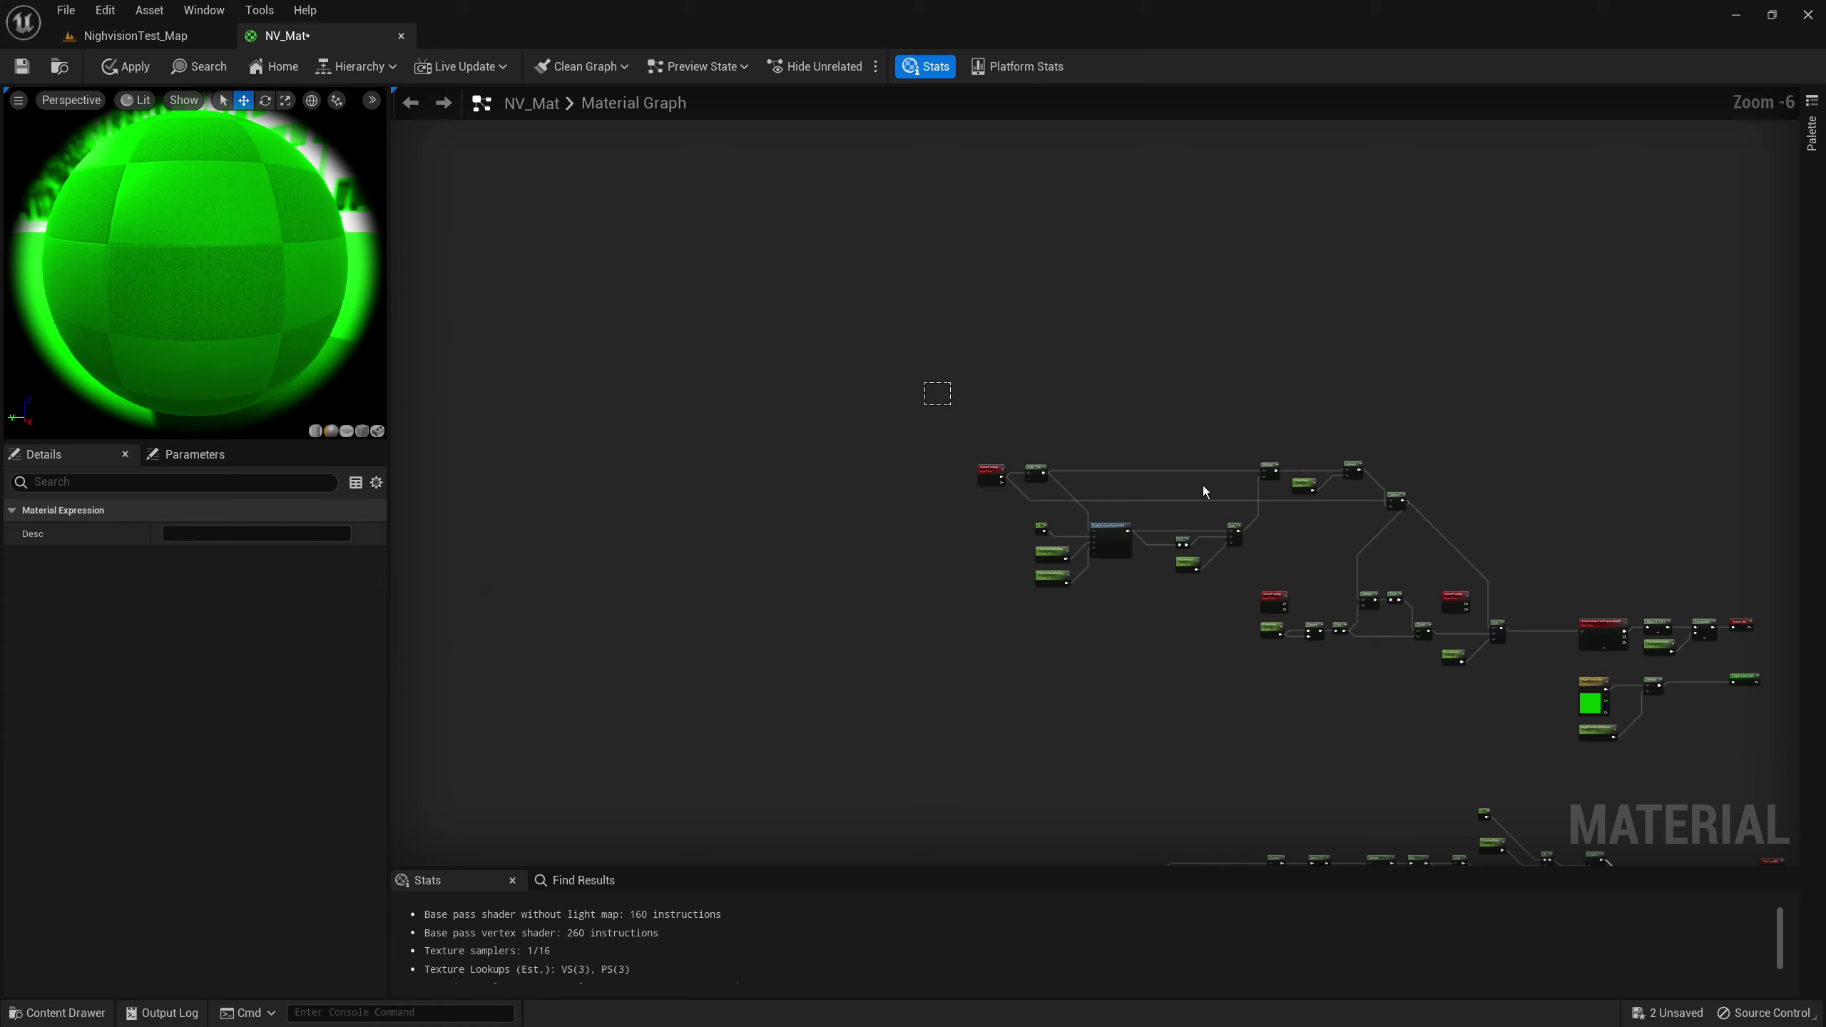
Step: Move the fisheye node group slightly higher in the graph
left_click_drag(1205, 493, 1459, 582)
scroll(1460, 561, "up", 2)
scroll(1460, 561, "up", 2)
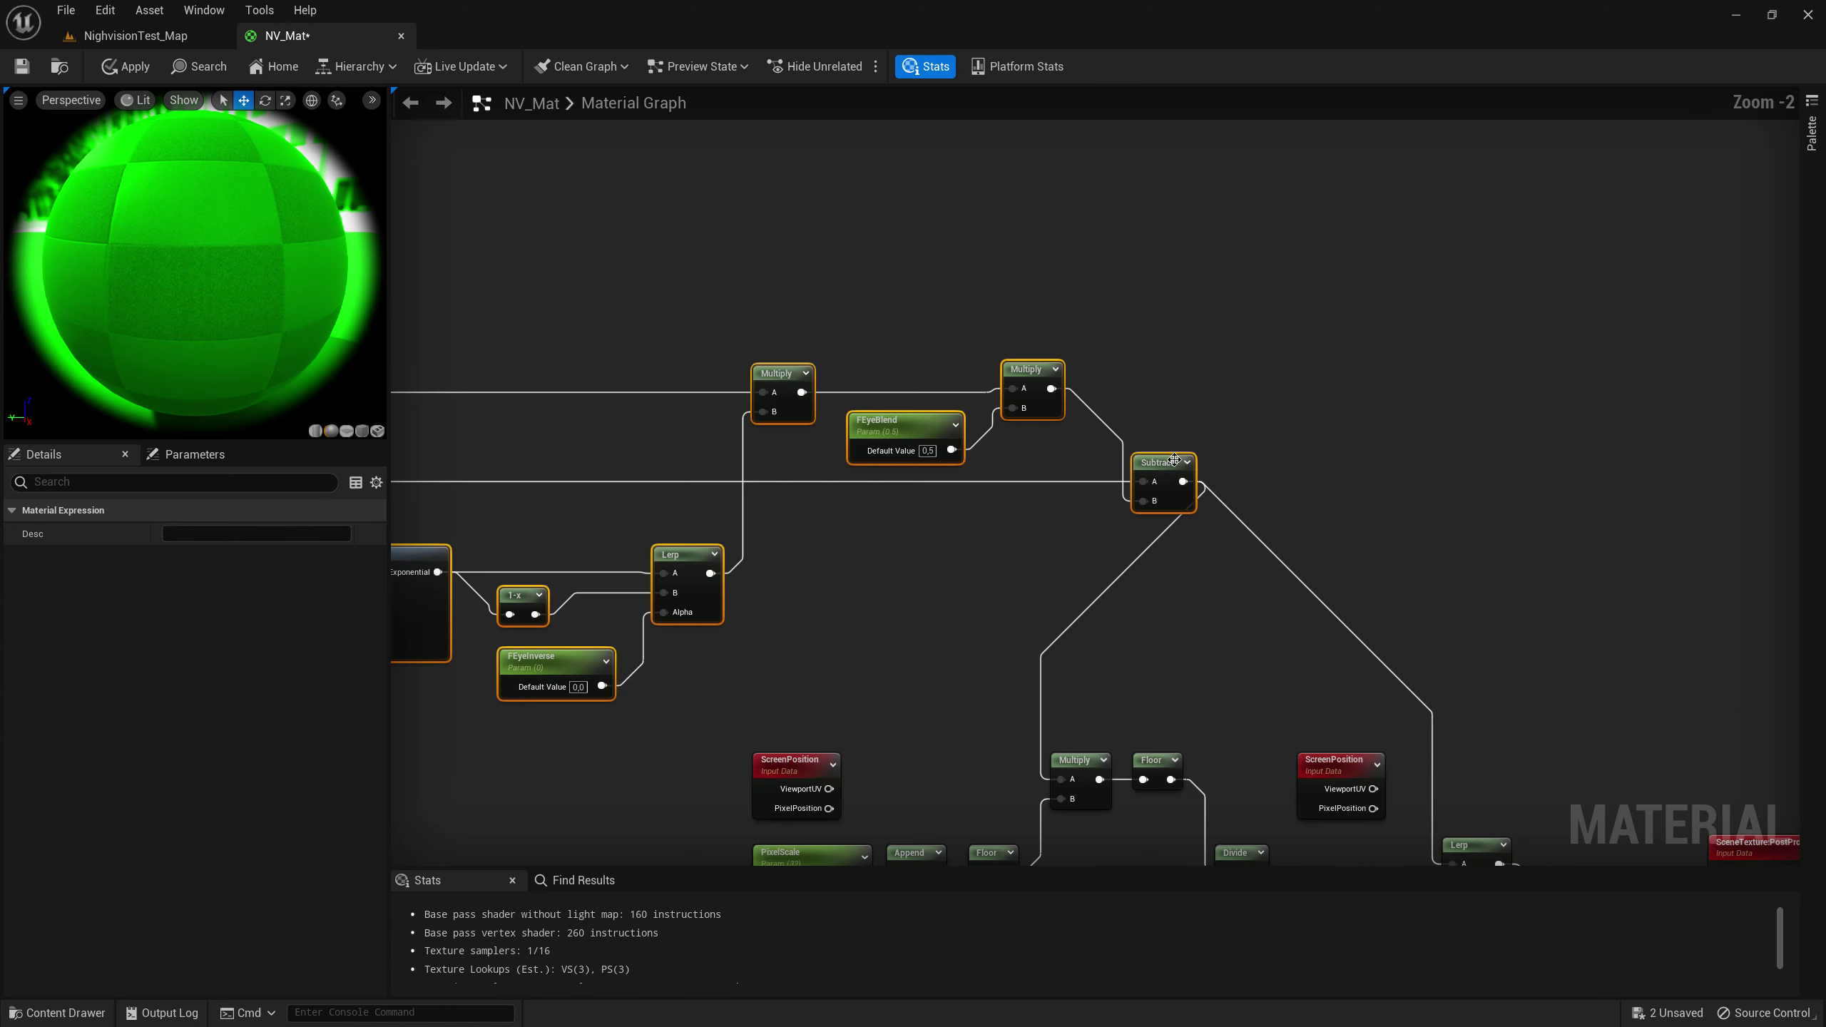
mouse_move(1176, 462)
left_mouse_down()
mouse_move(1094, 443)
mouse_move(1091, 413)
left_mouse_up()
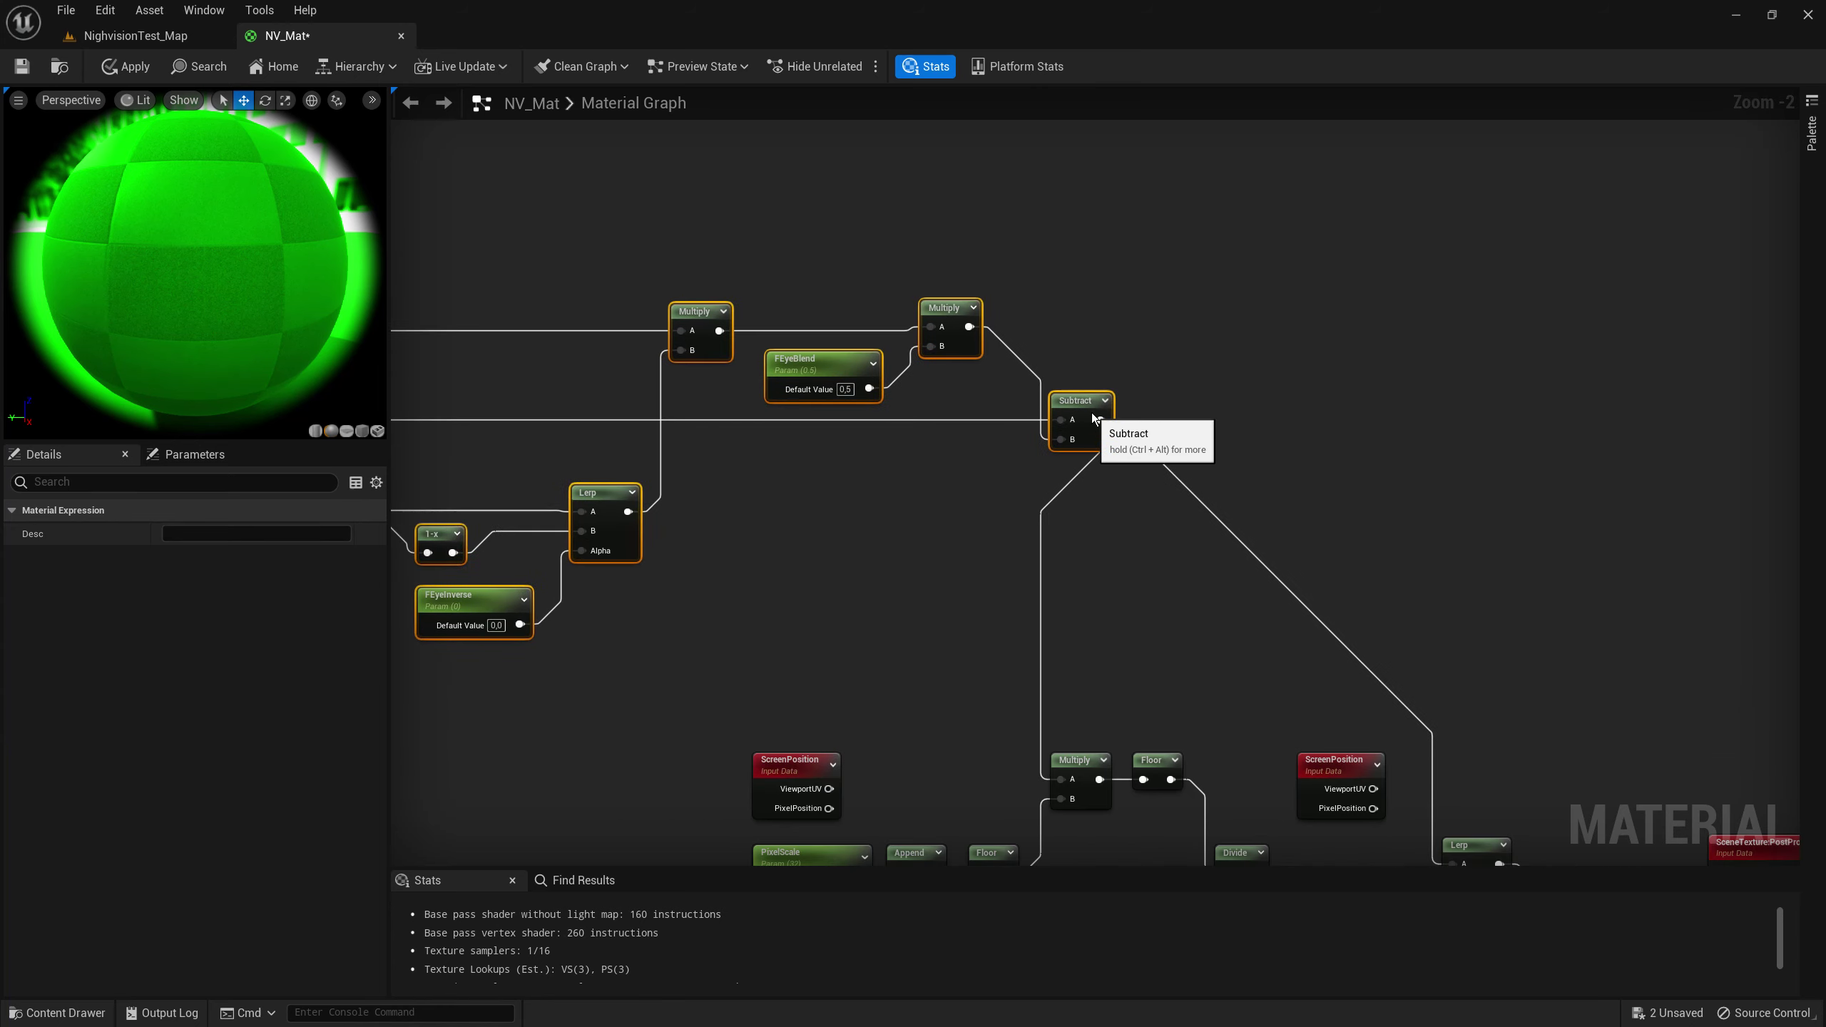
left_click(1341, 509)
scroll(1343, 546, "down", 2)
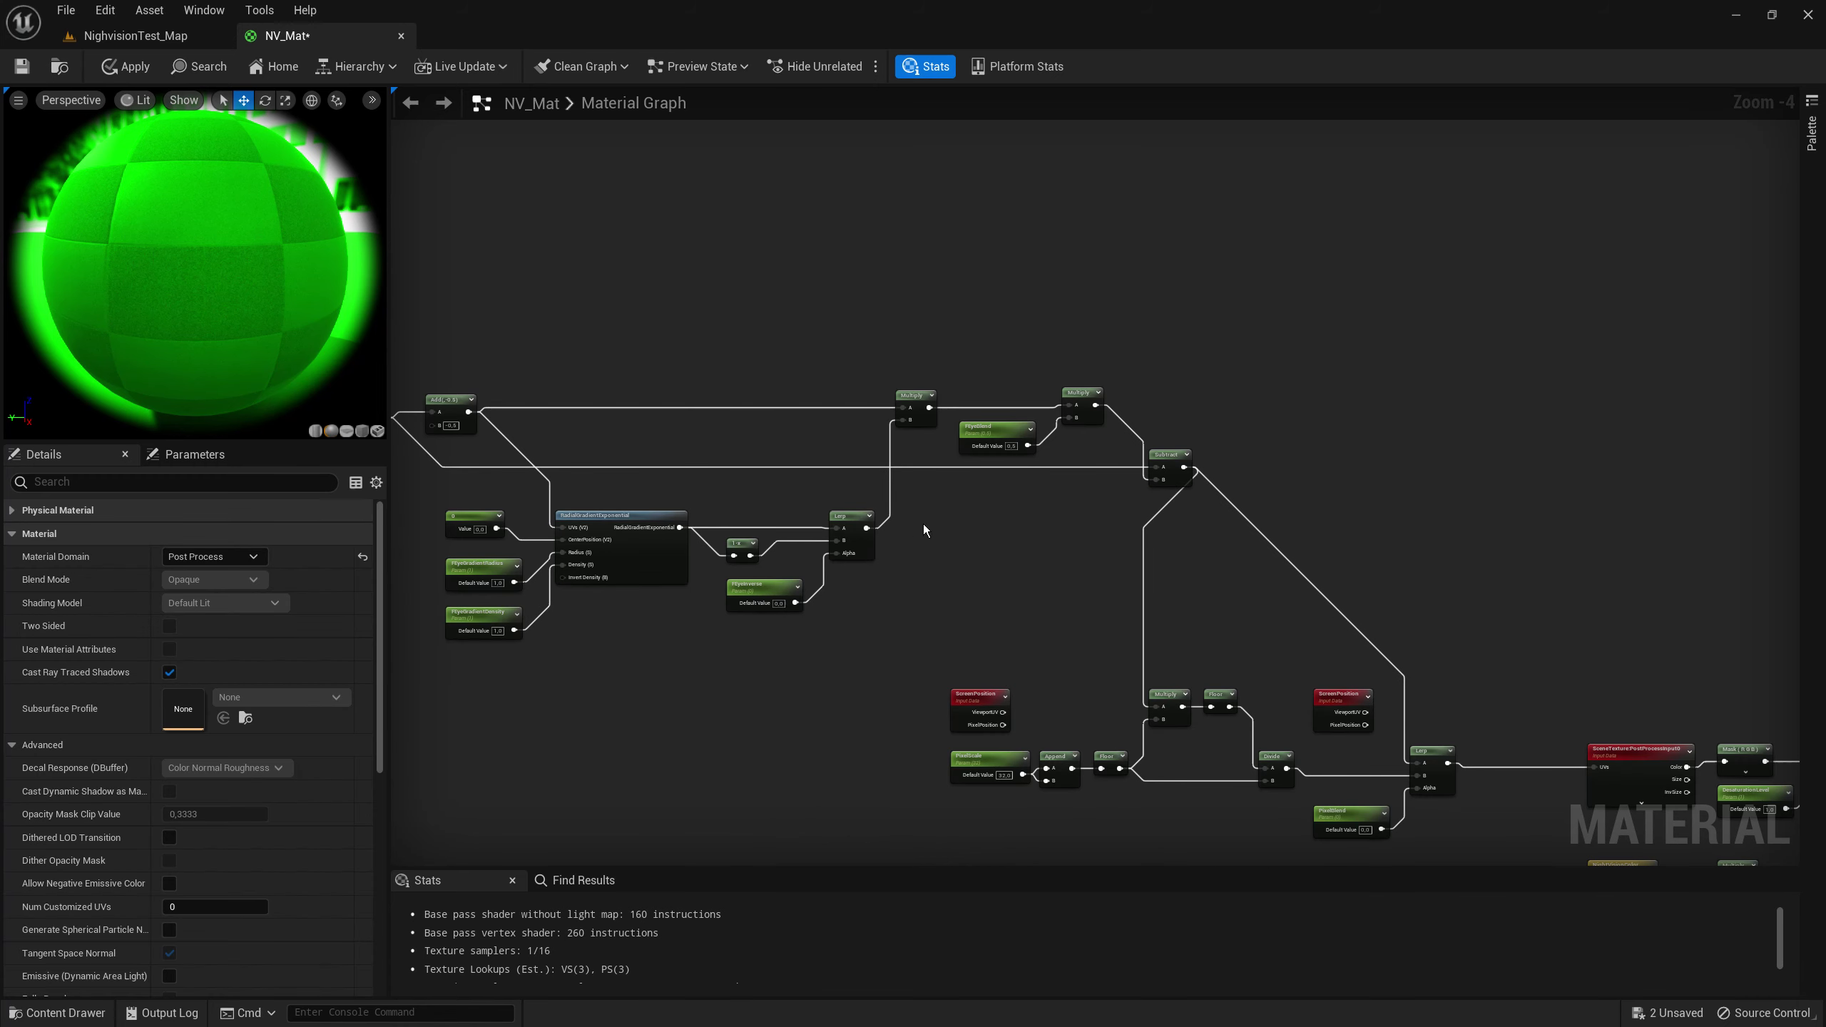
right_click_drag(924, 530, 864, 420)
Step: Assign the FEyeInverse parameter to the FEye group
scroll(907, 528, "up", 1)
scroll(908, 528, "up", 2)
left_click_drag(832, 596, 836, 467)
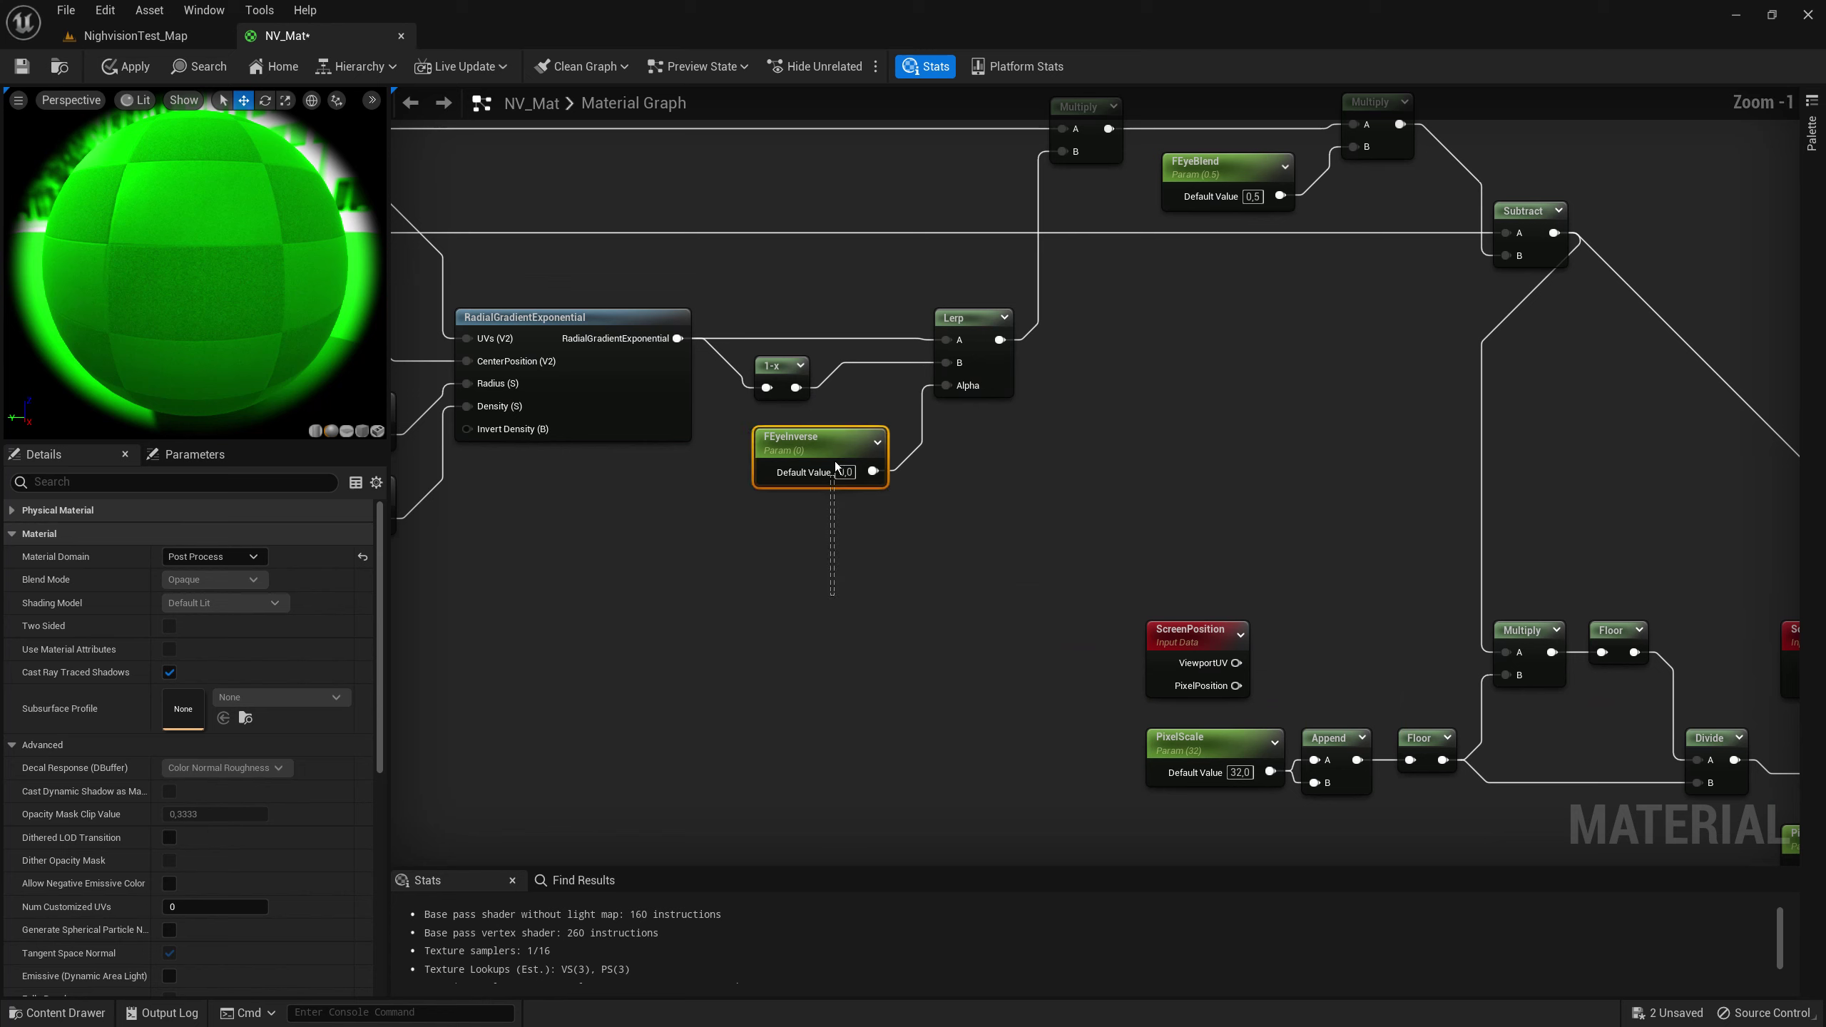
left_click(214, 672)
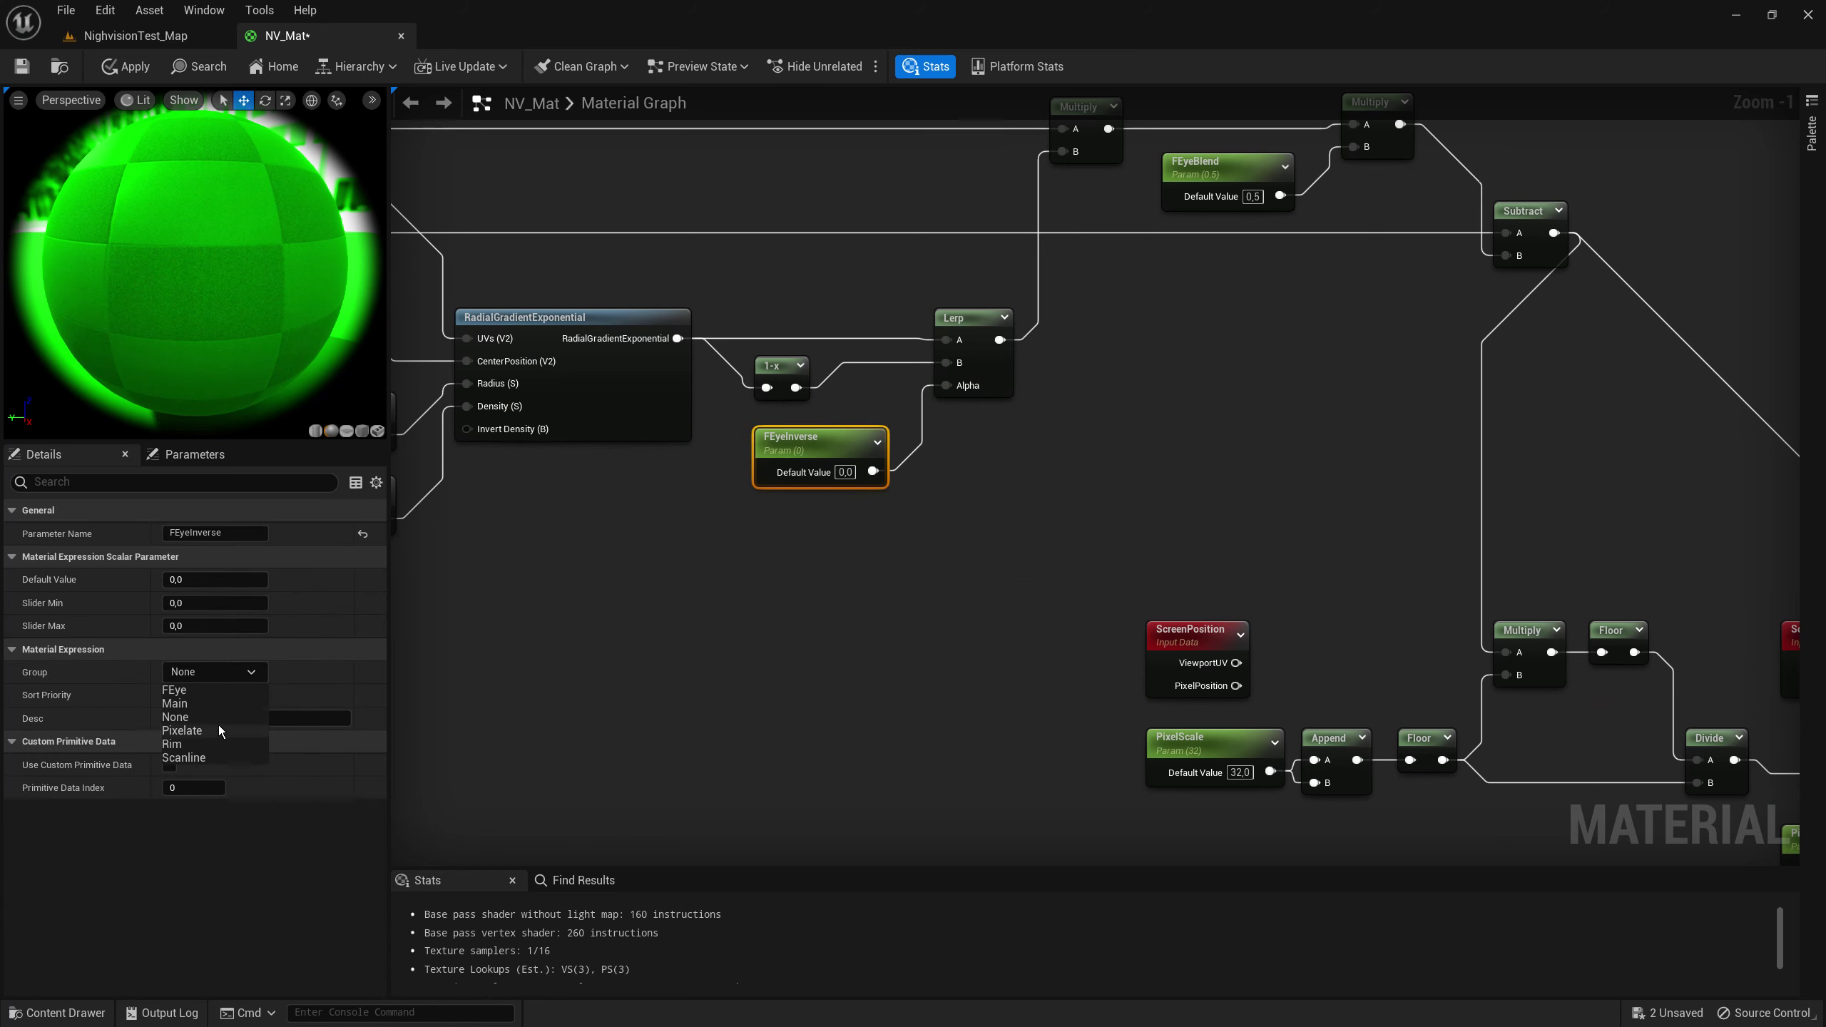
left_click(215, 691)
Step: Put the FEyeBlend parameter in the FEye group
right_click_drag(1282, 283, 1191, 435)
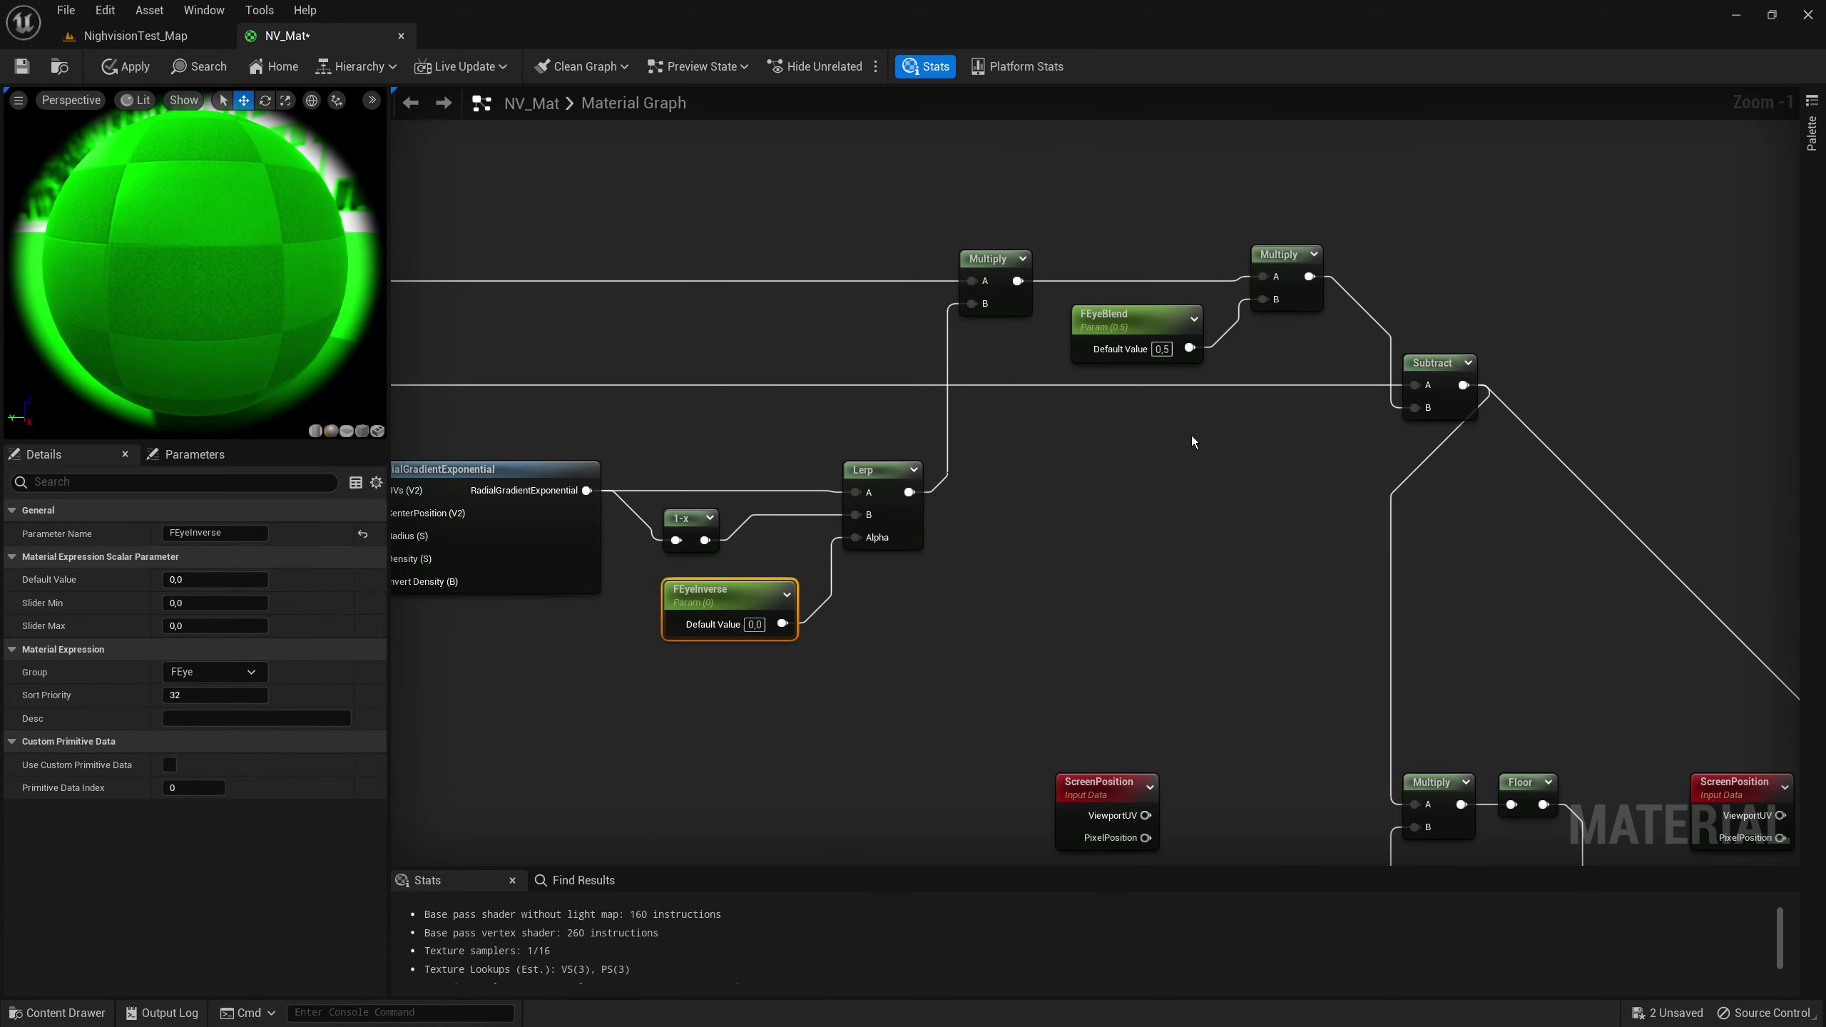
left_click(255, 674)
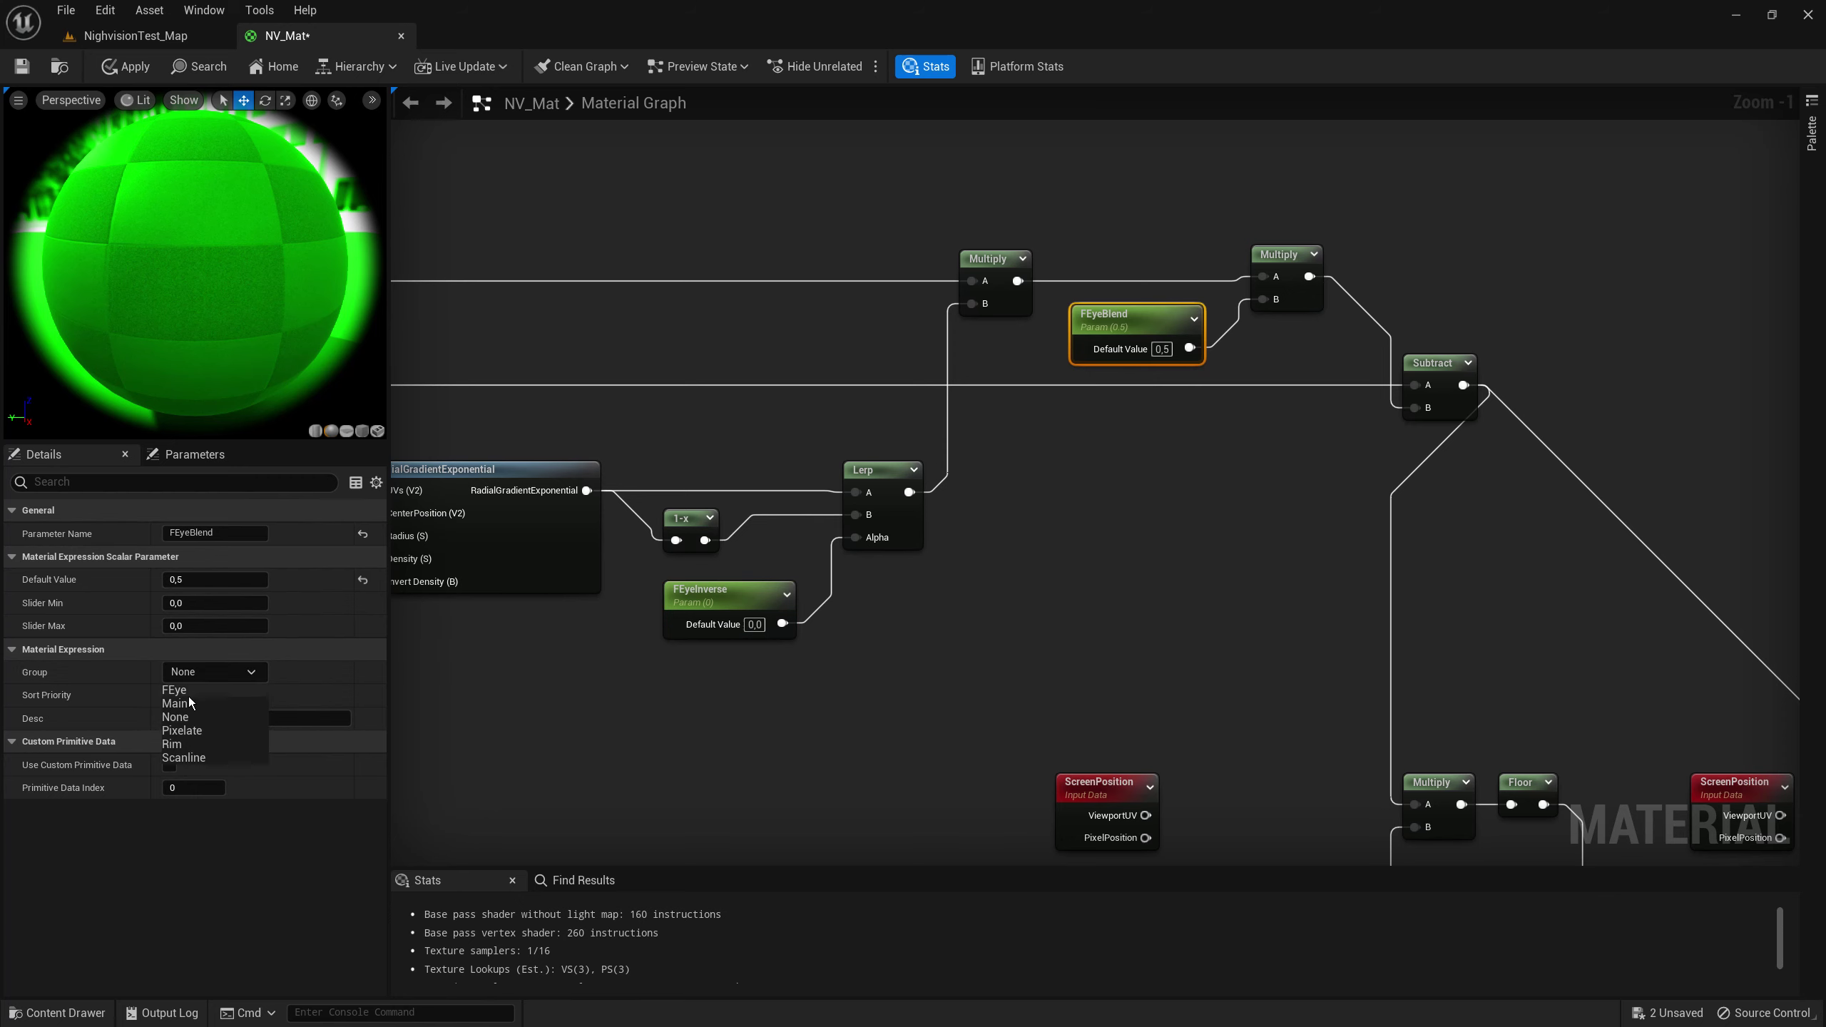
left_click(190, 701)
left_click(254, 674)
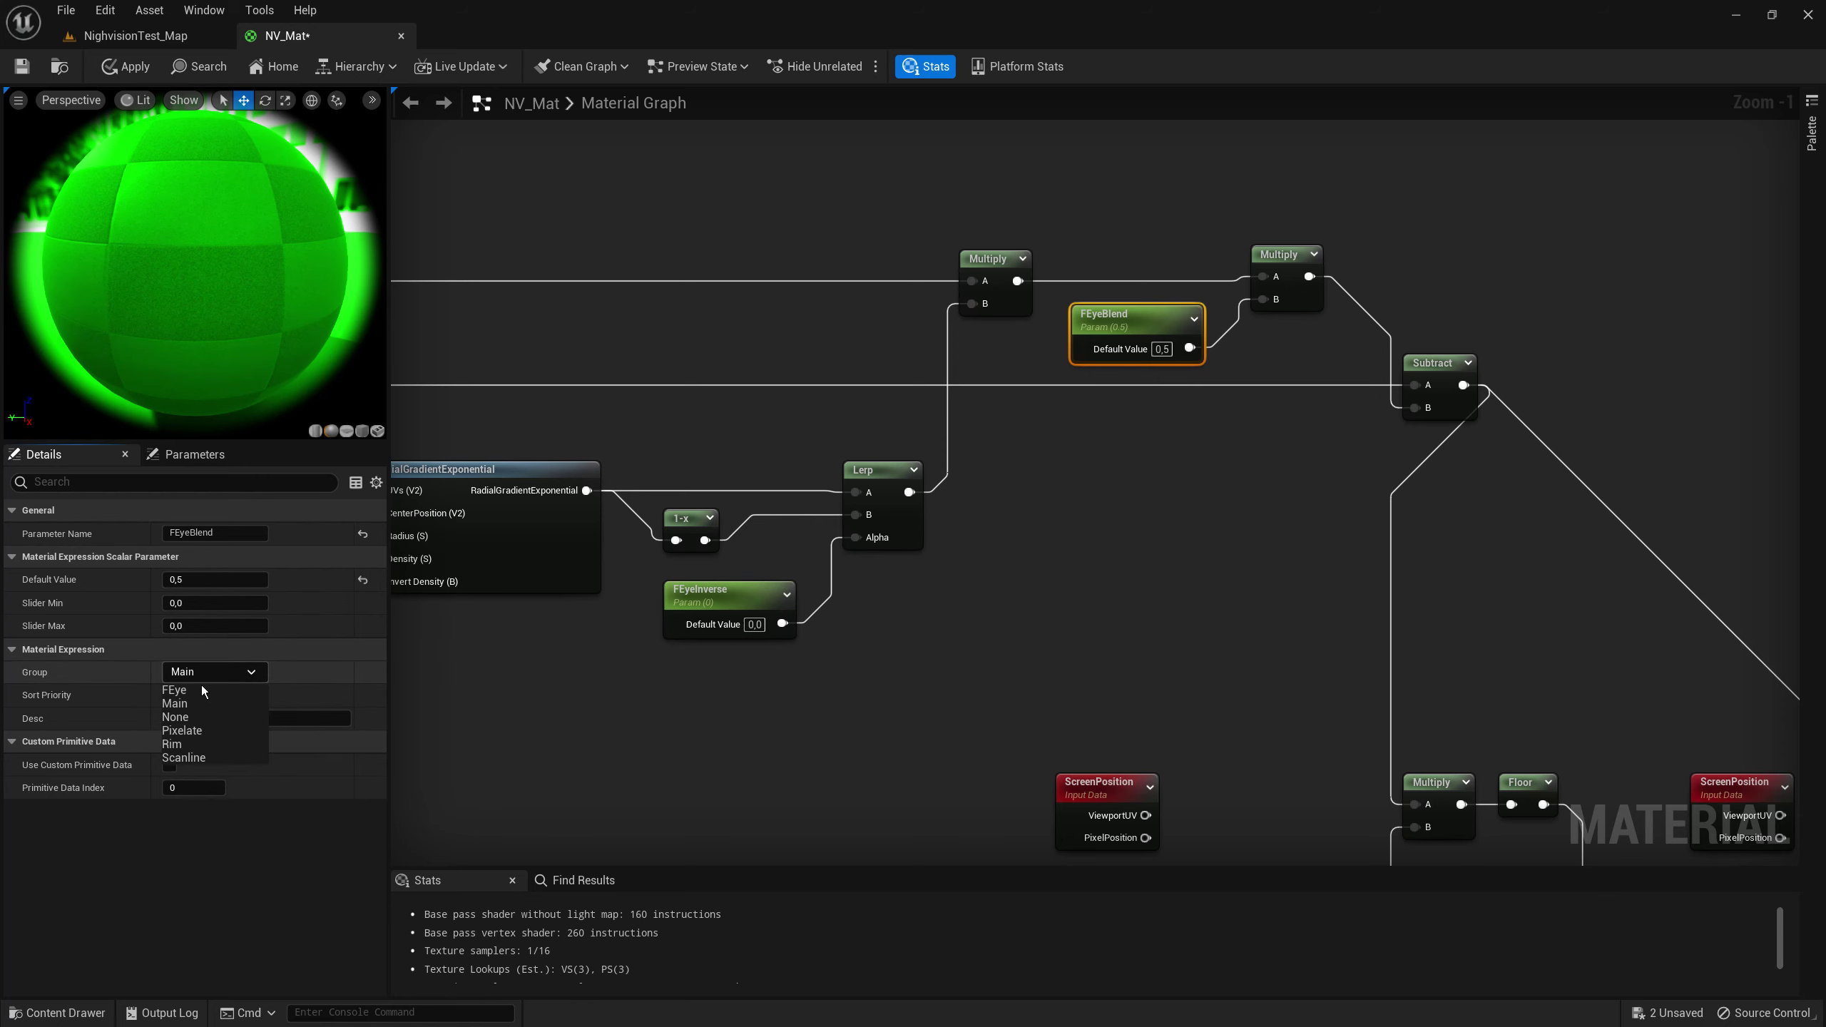
left_click(202, 691)
left_click(504, 719)
Step: Check the FEye parameter nodes and change FEyeGradientDensity's sort priority
right_click_drag(504, 719, 962, 719)
left_click_drag(799, 712, 618, 536)
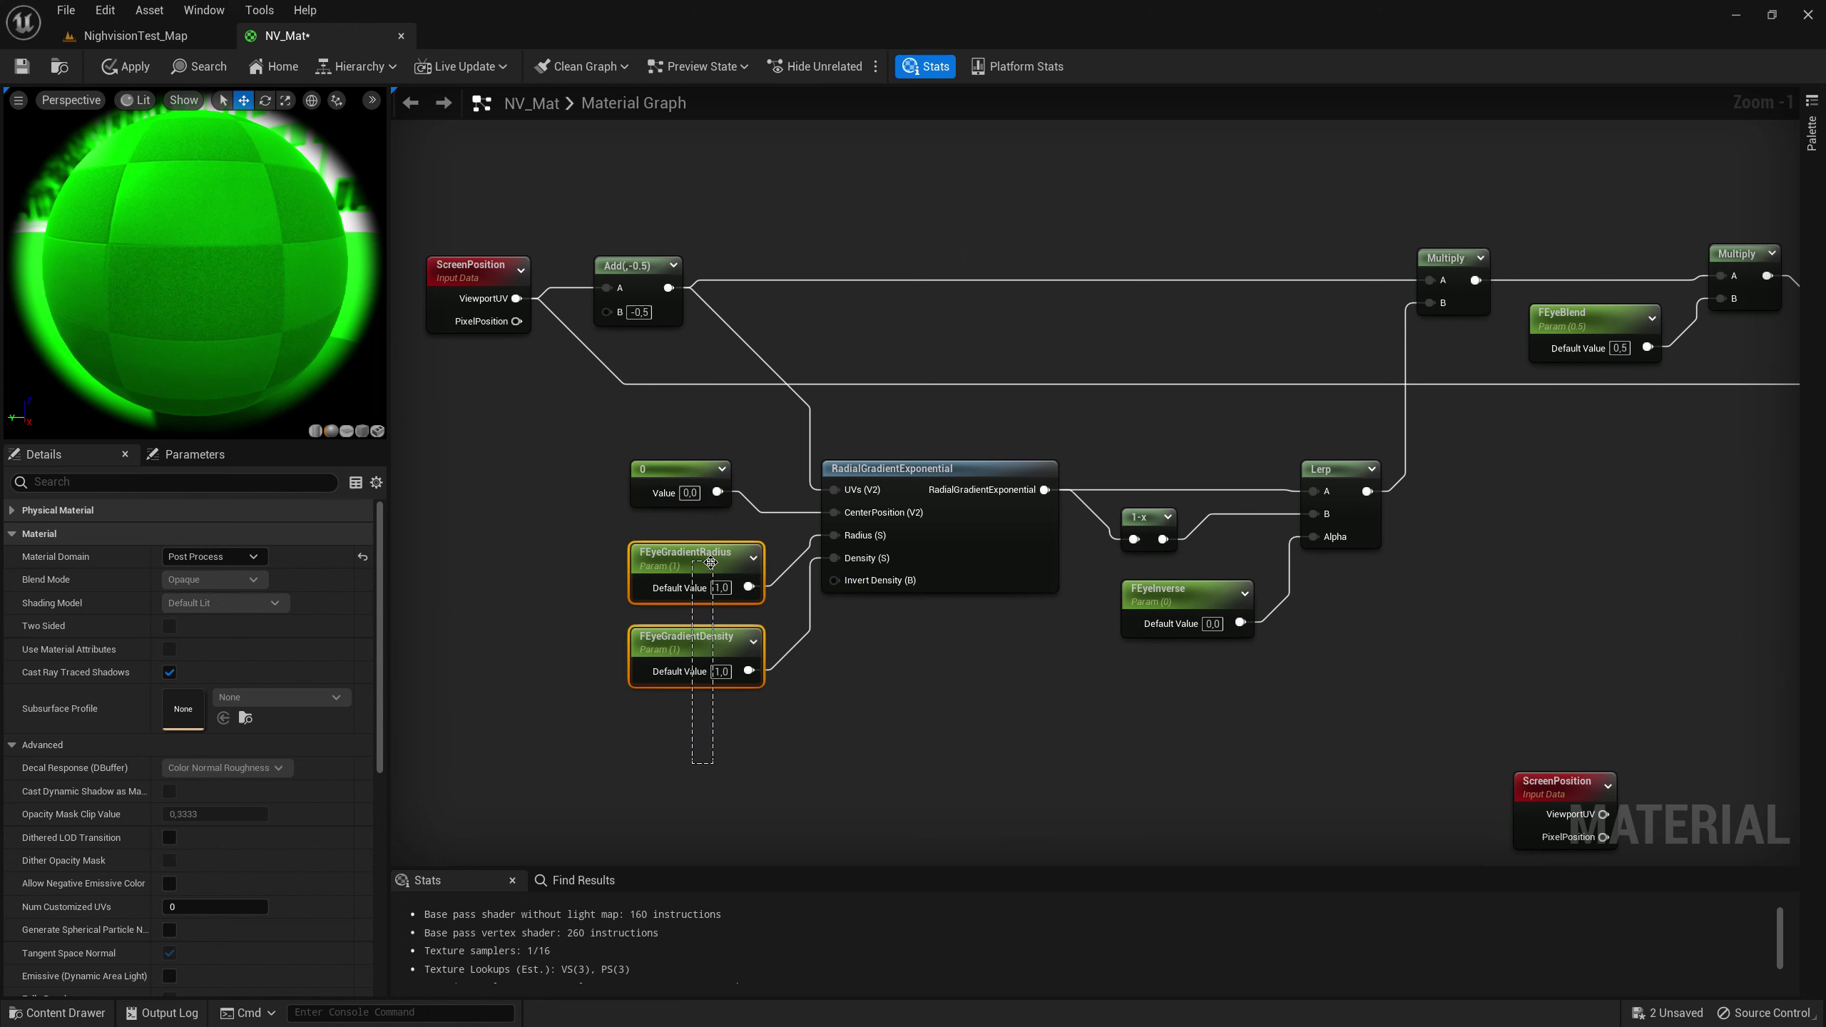
left_click(1312, 719)
right_click_drag(1311, 719, 1150, 777)
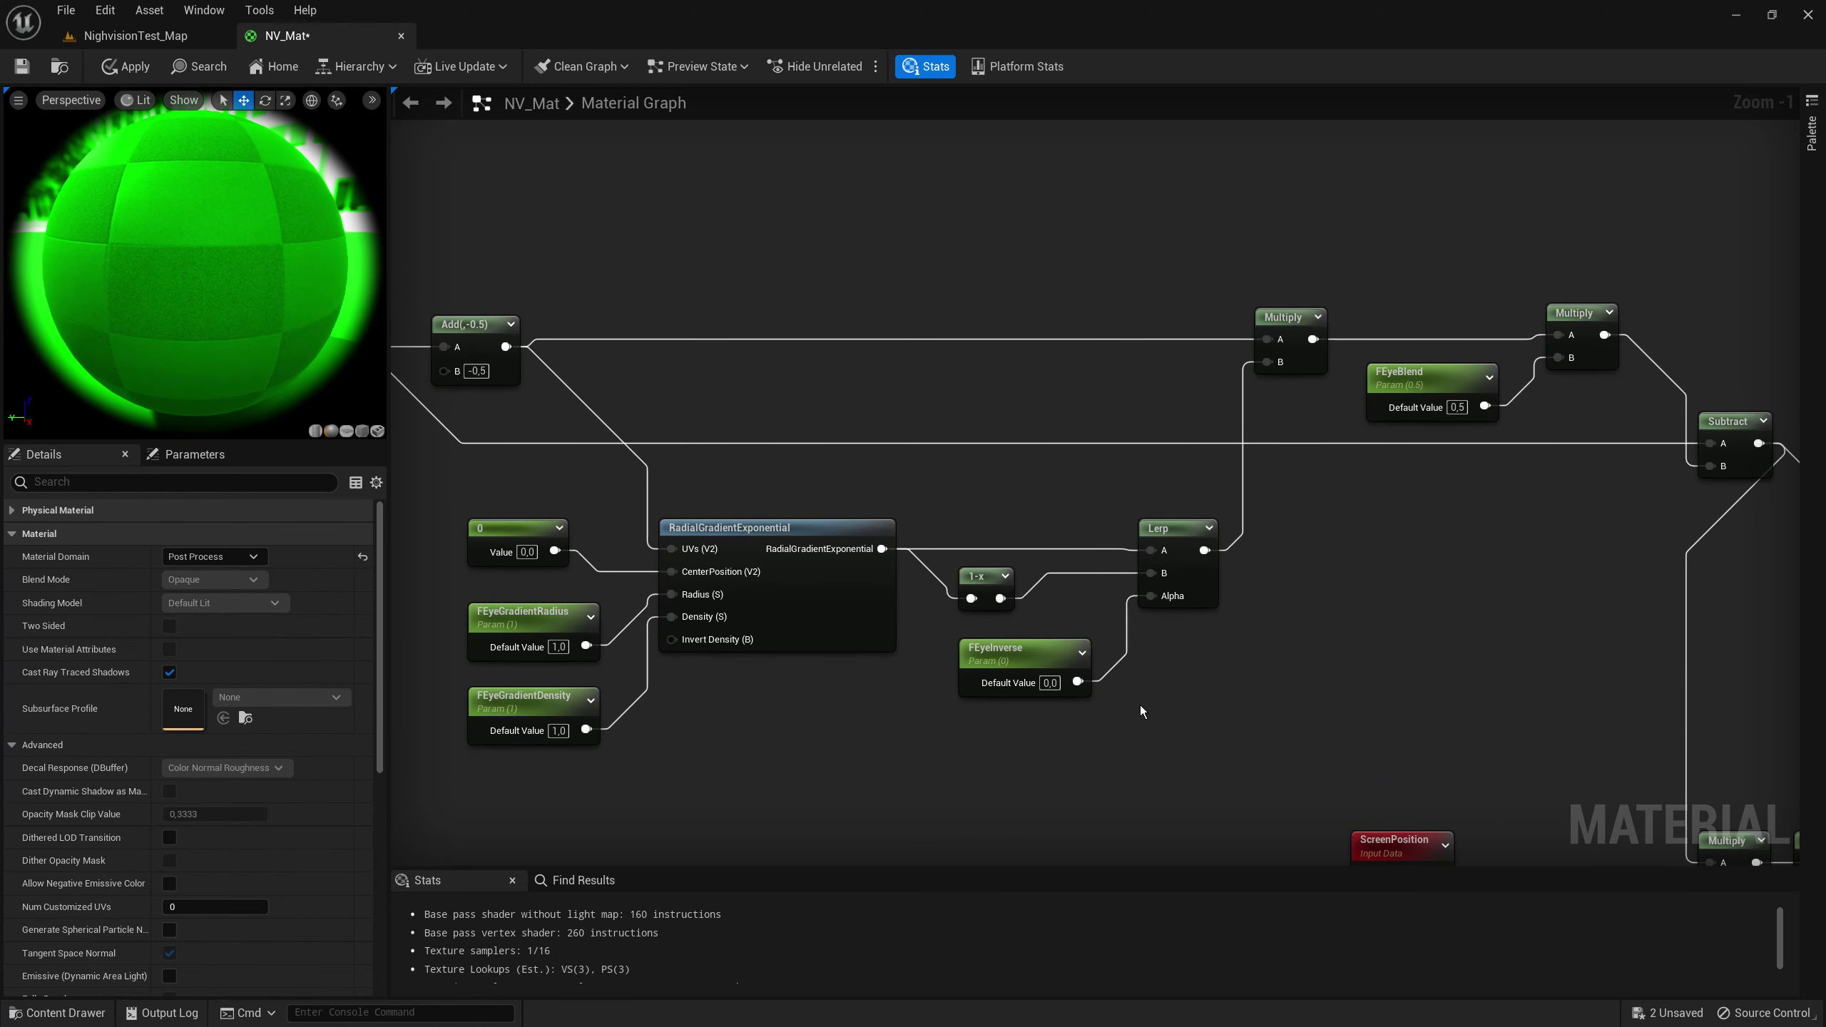
left_click_drag(1445, 546, 1432, 403)
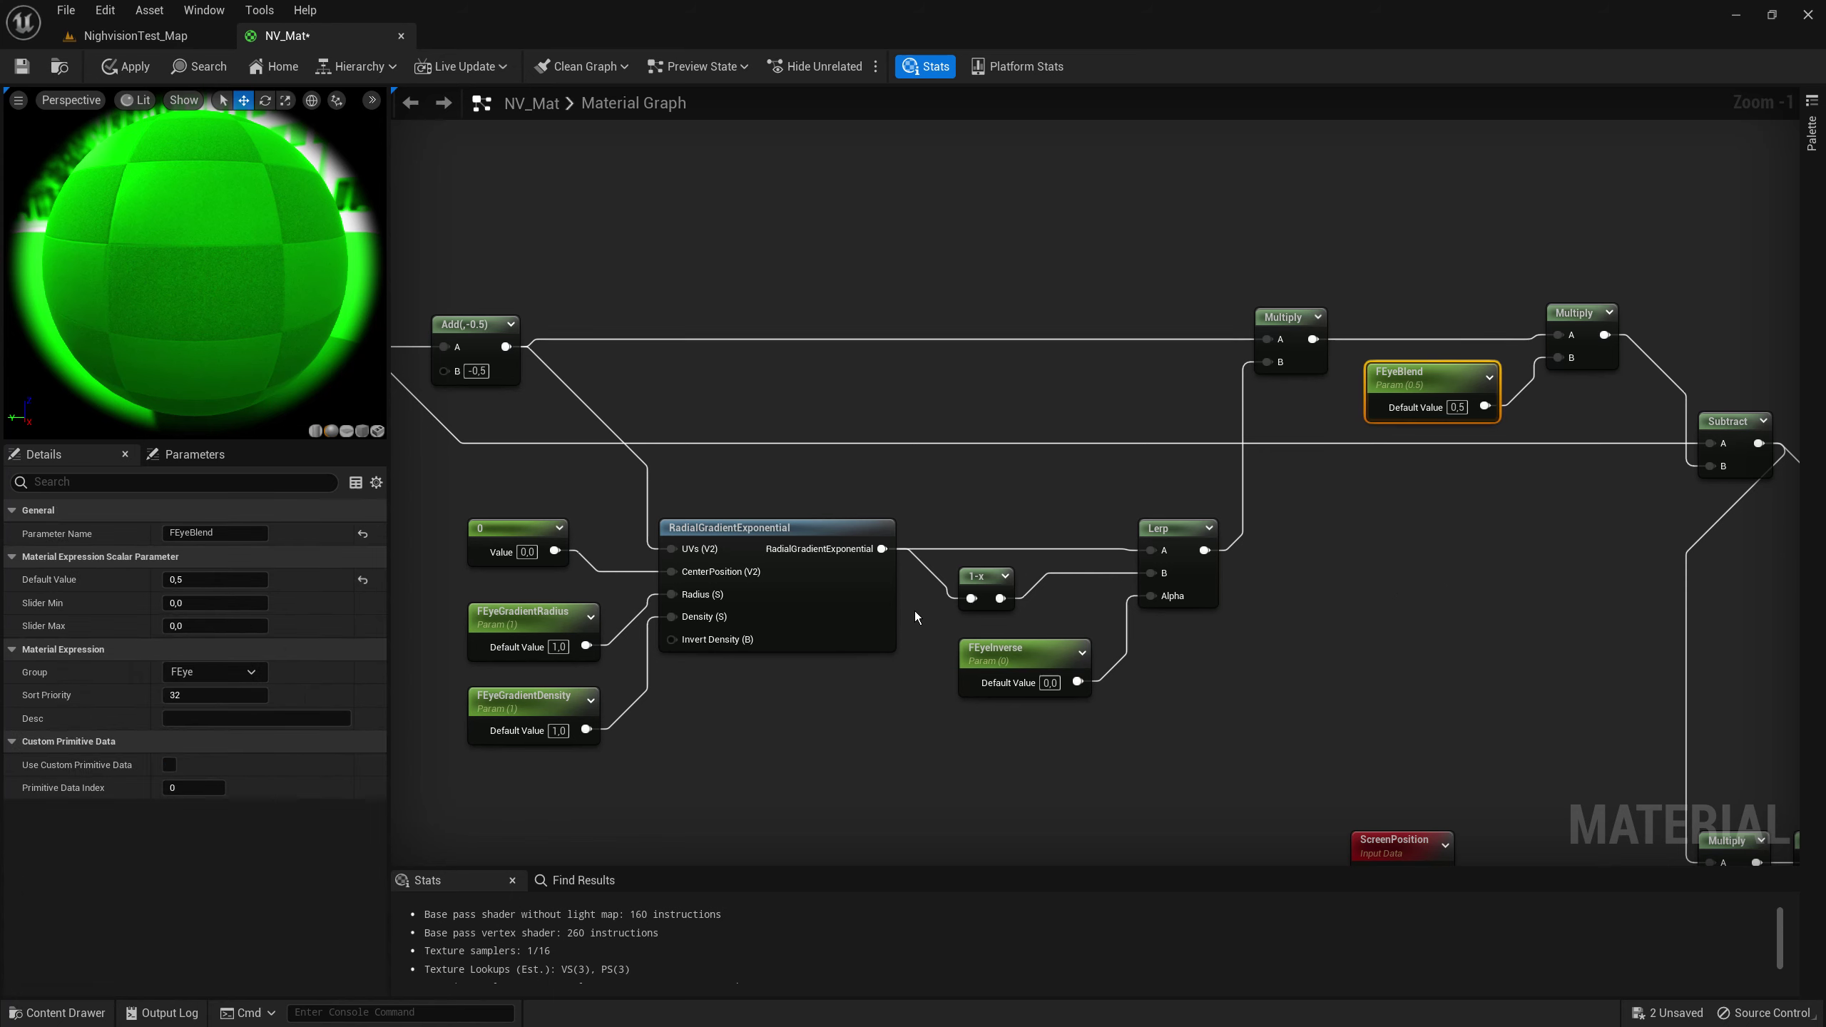
left_click_drag(1015, 798, 1035, 673)
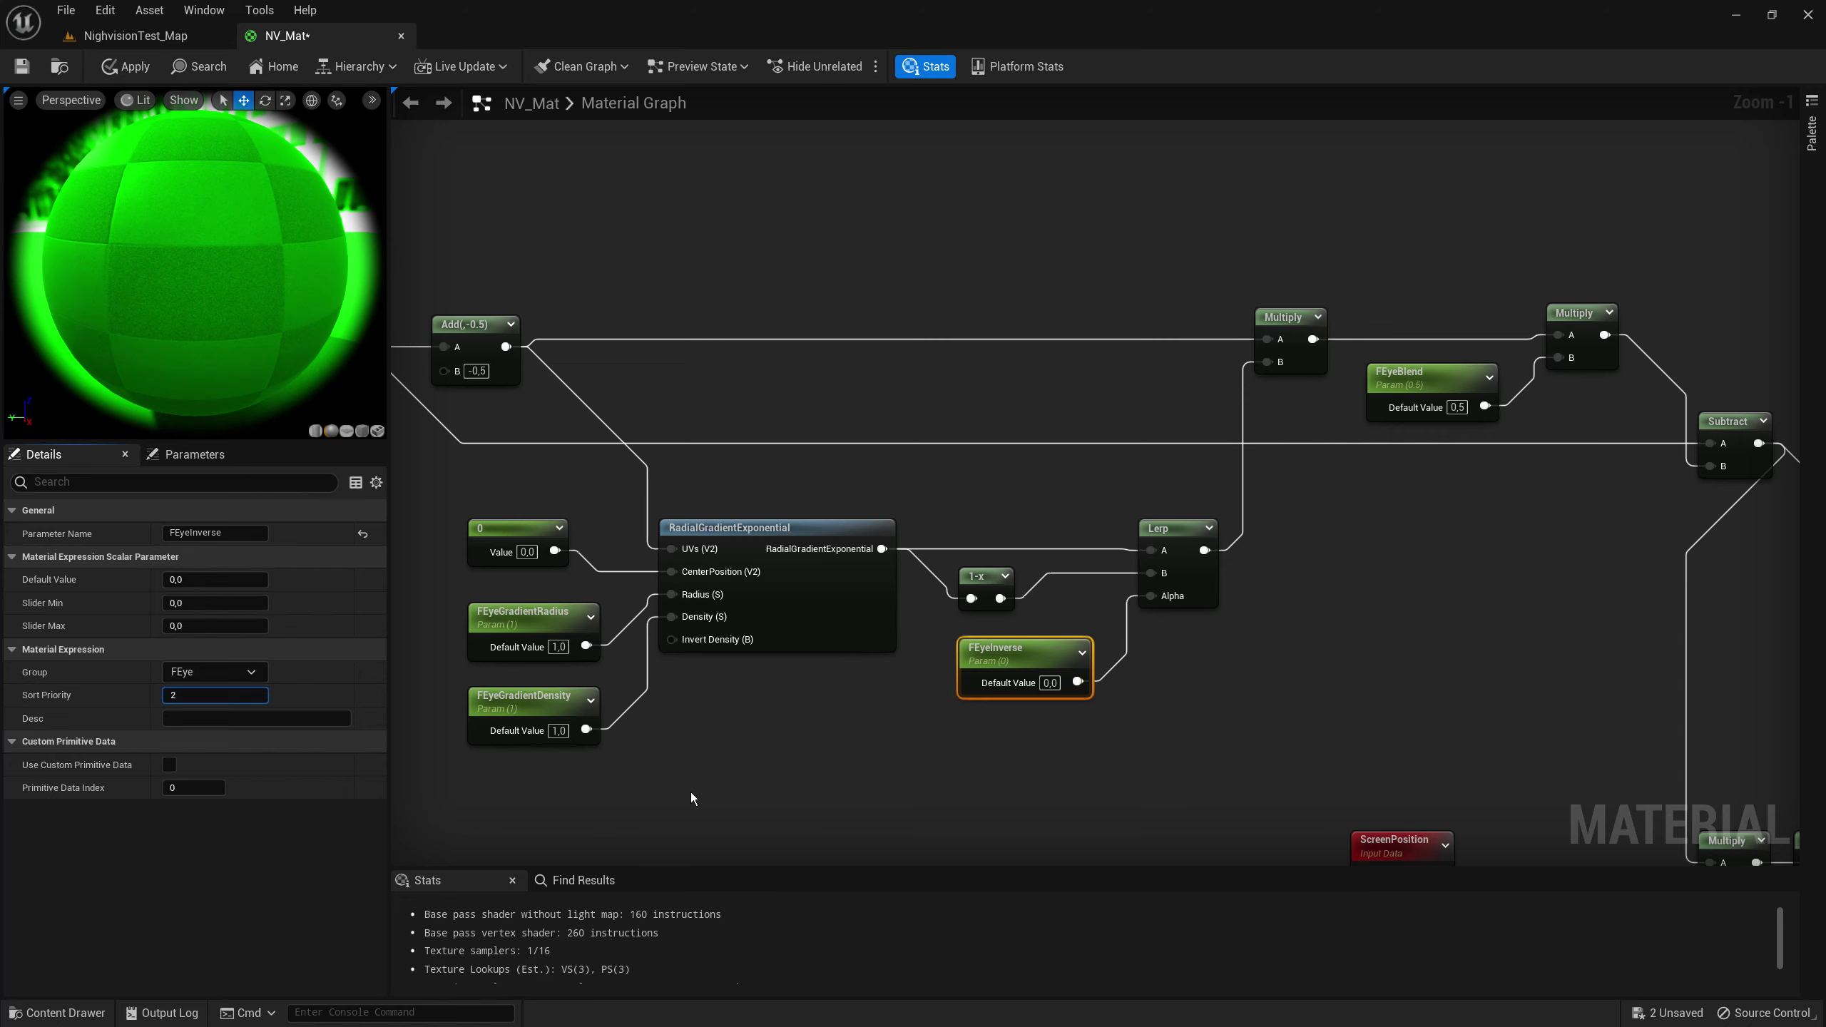
right_click_drag(510, 681, 783, 650)
left_click(782, 650)
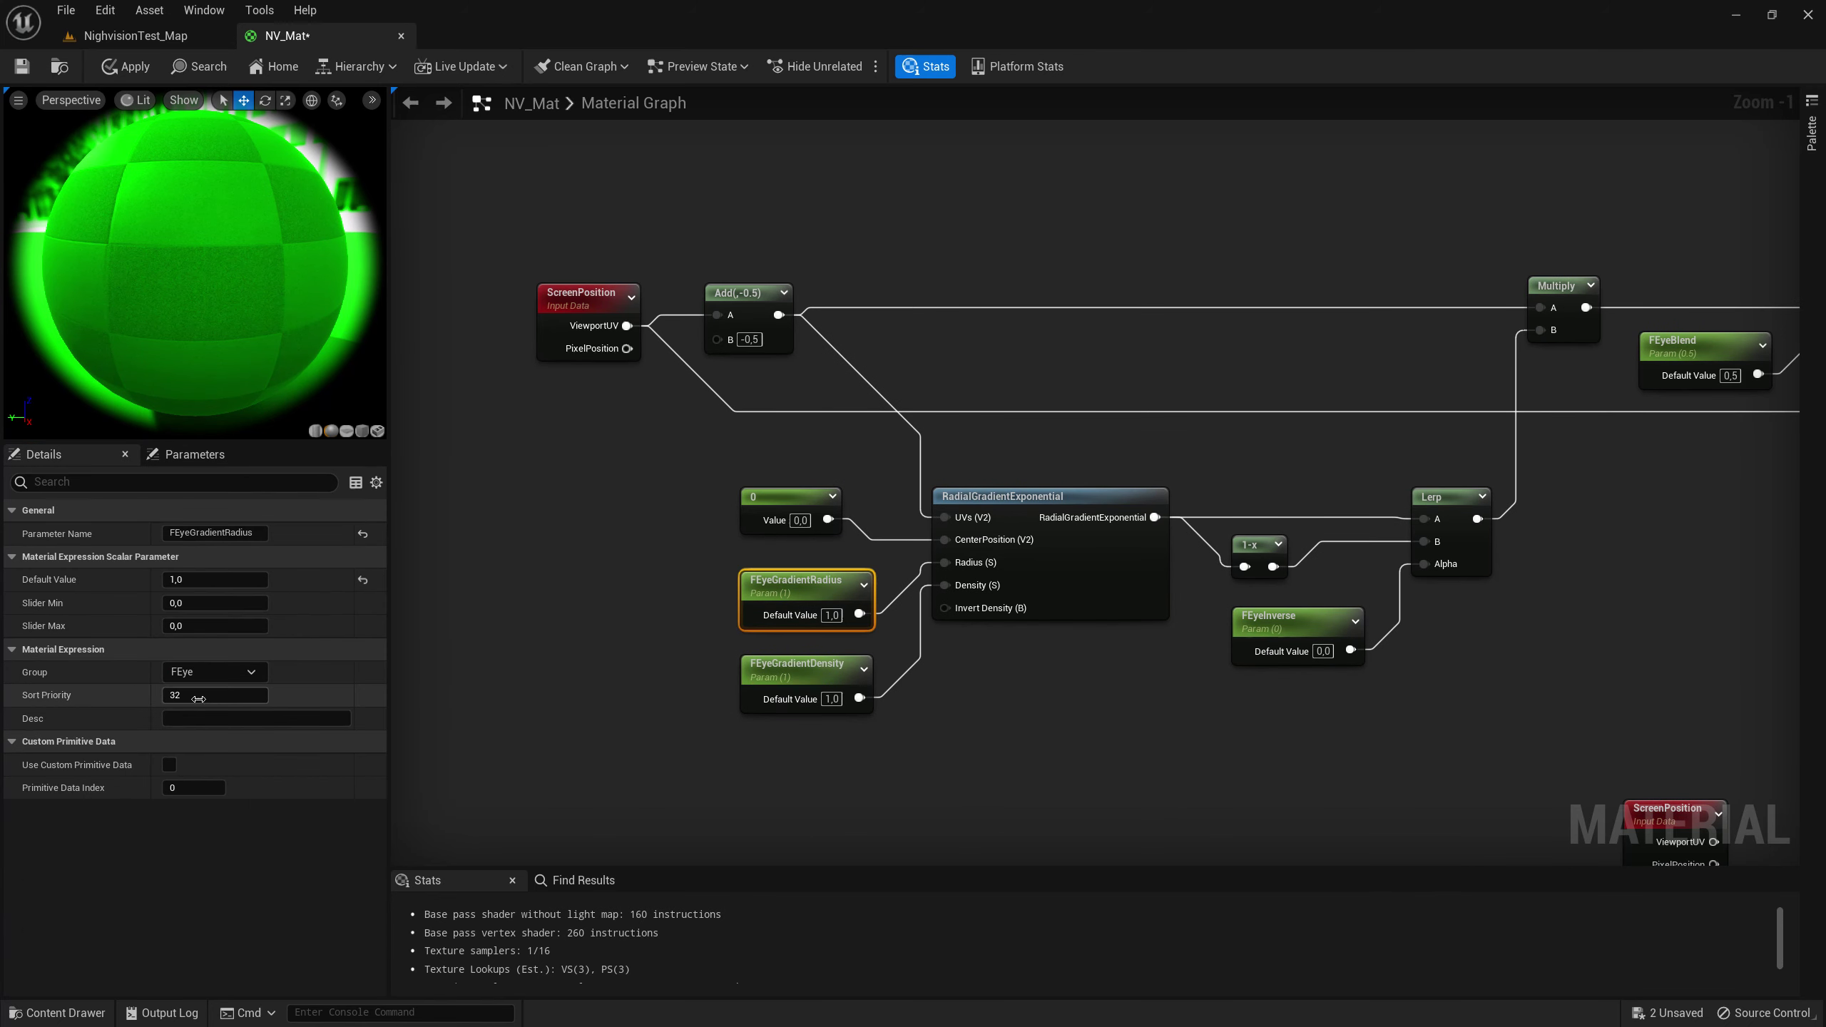
left_click(612, 731)
left_click(828, 708)
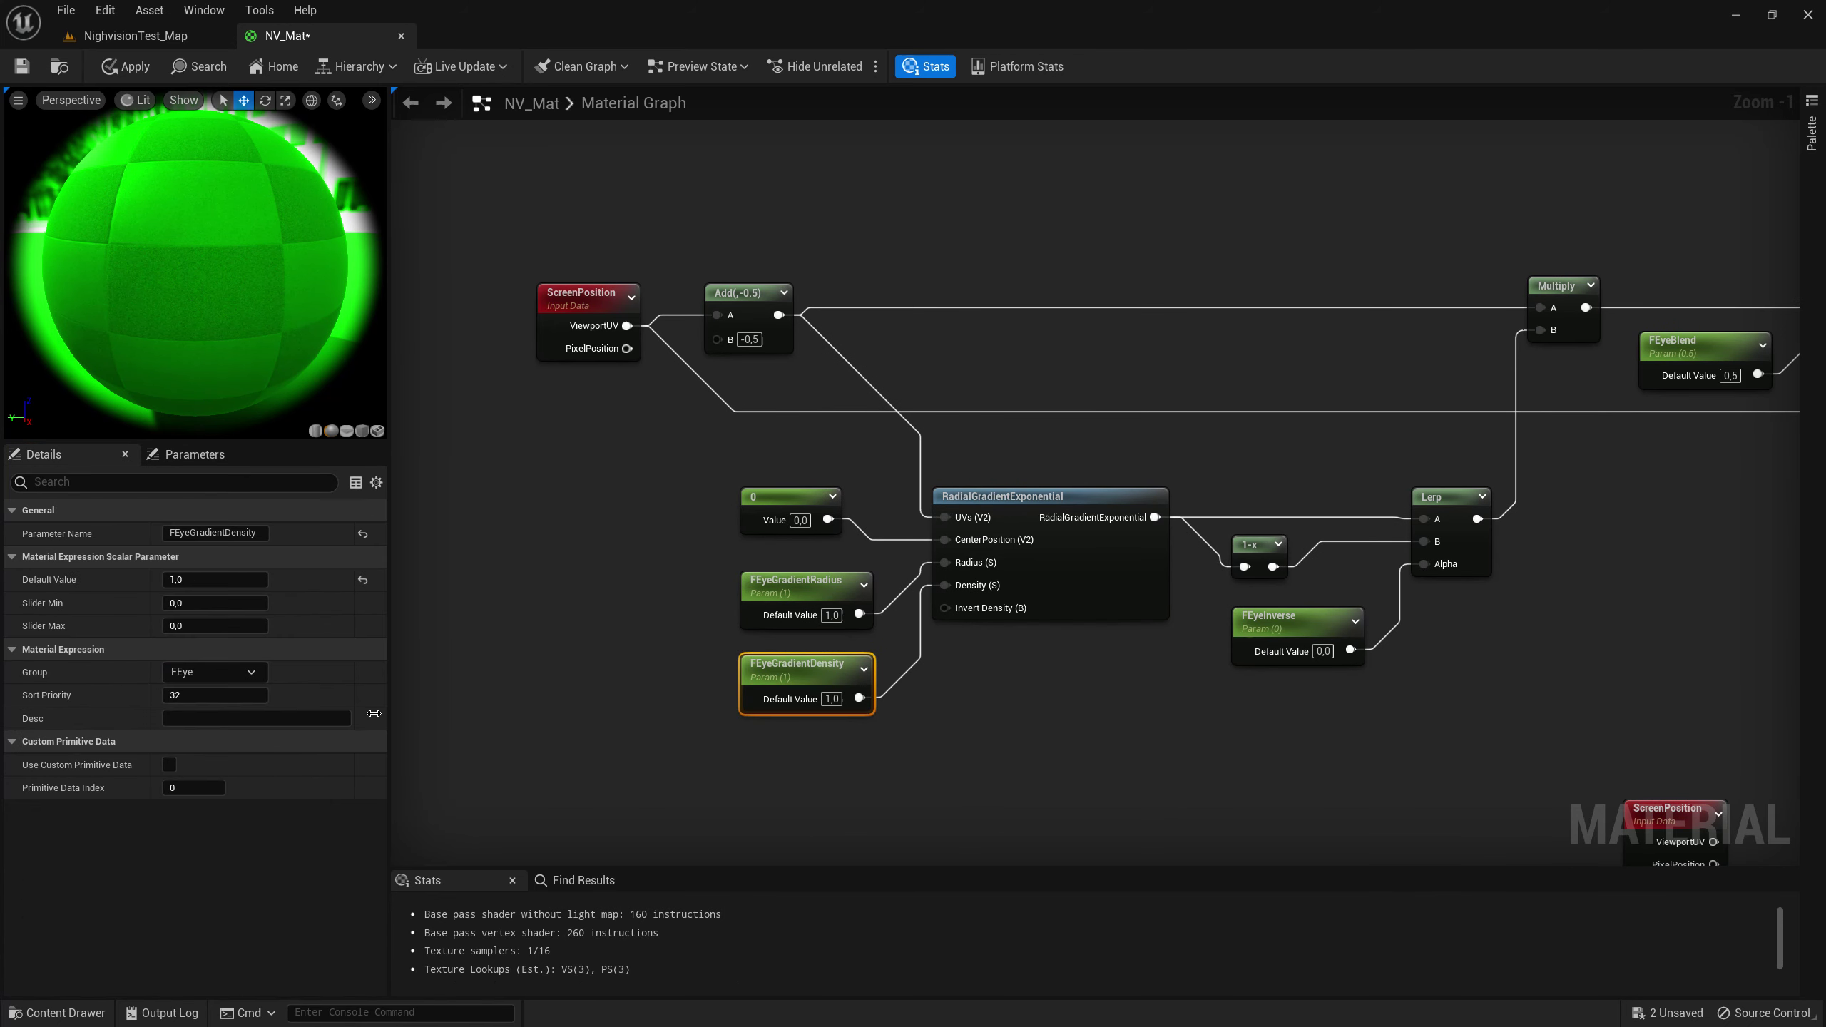
left_click(218, 695)
left_click(399, 607)
Step: Apply and save NV_Mat, then go back to the NighvisionTest_Map level
left_click(106, 69)
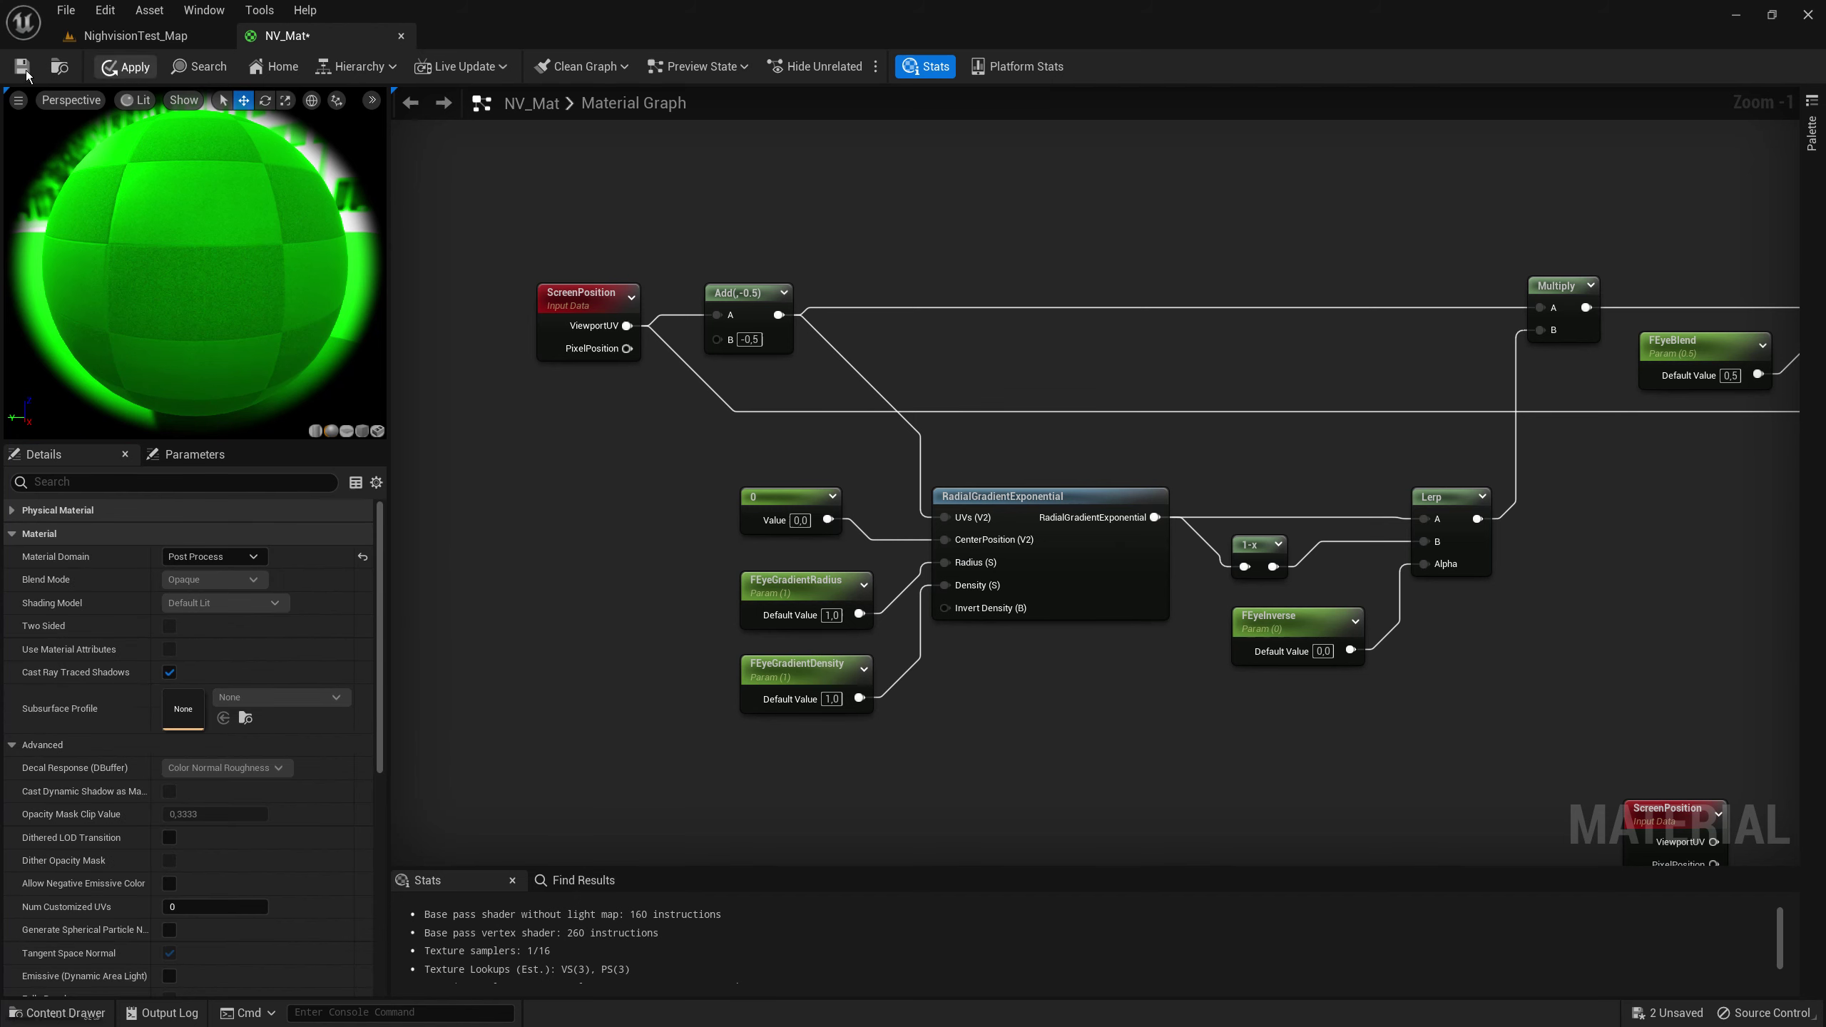
left_click(22, 67)
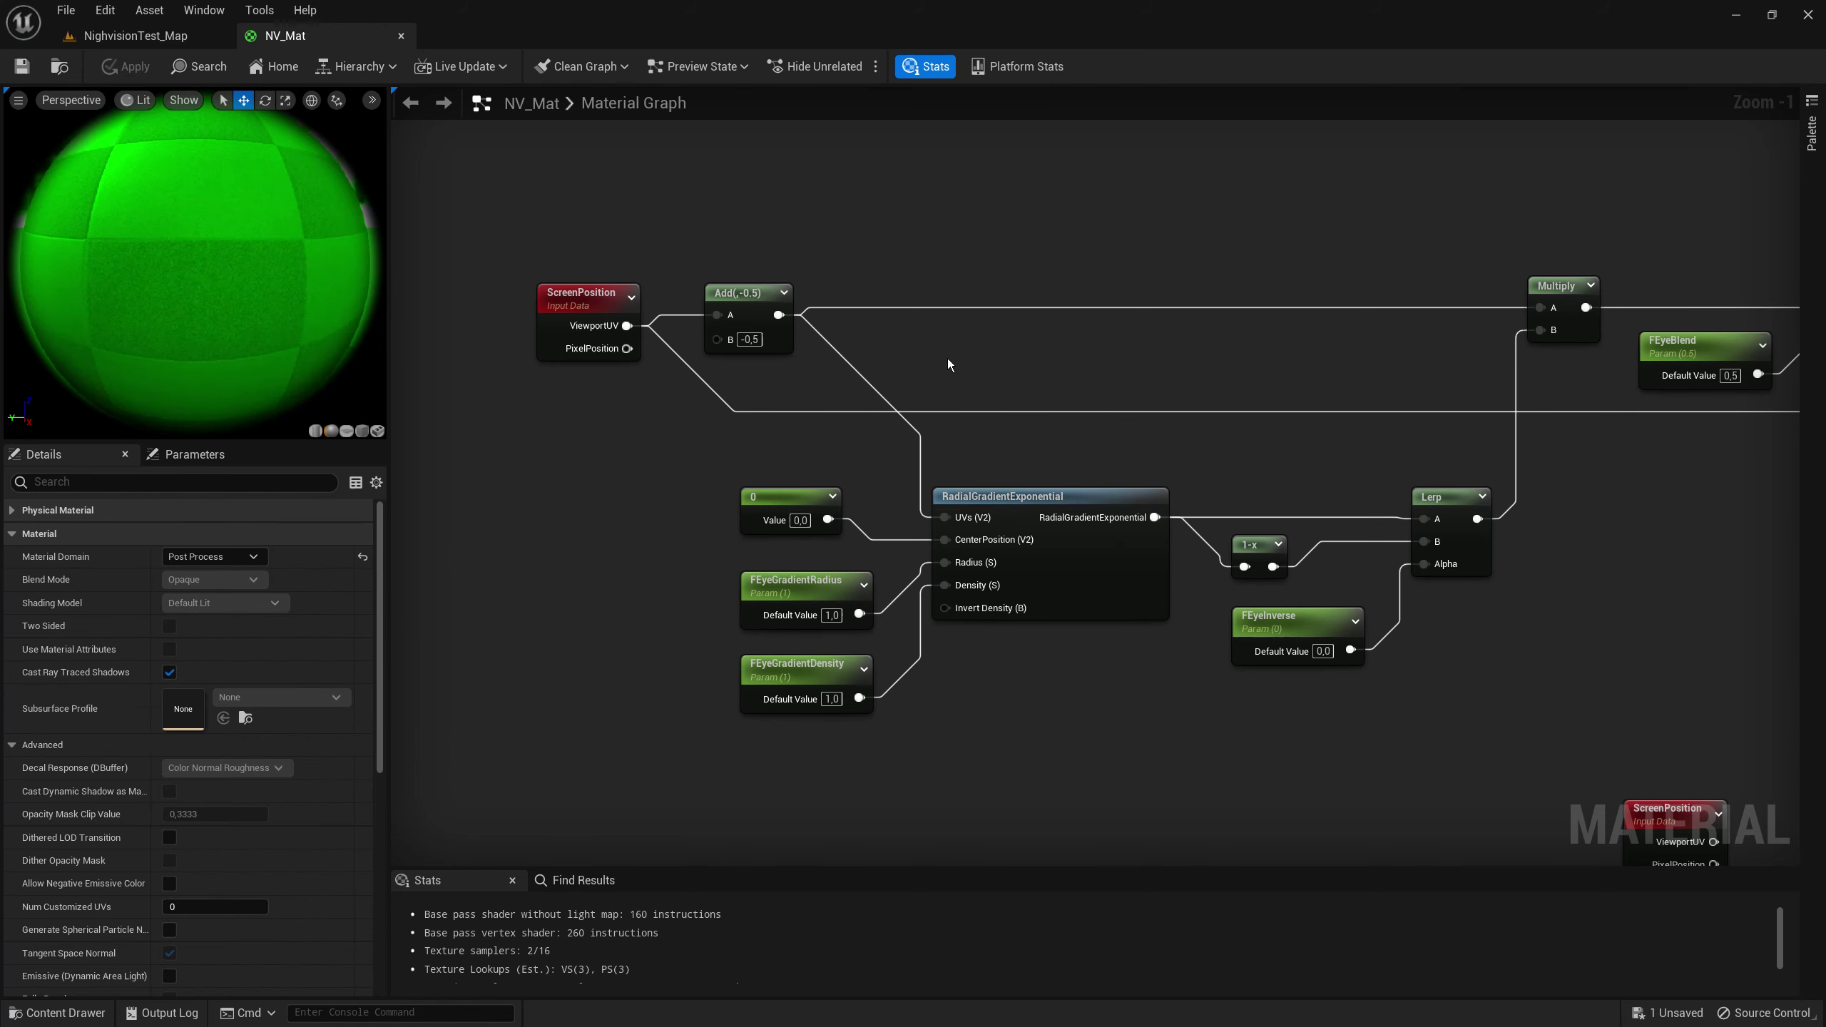
scroll(1073, 331, "down", 2)
scroll(1031, 368, "down", 1)
scroll(1184, 408, "down", 1)
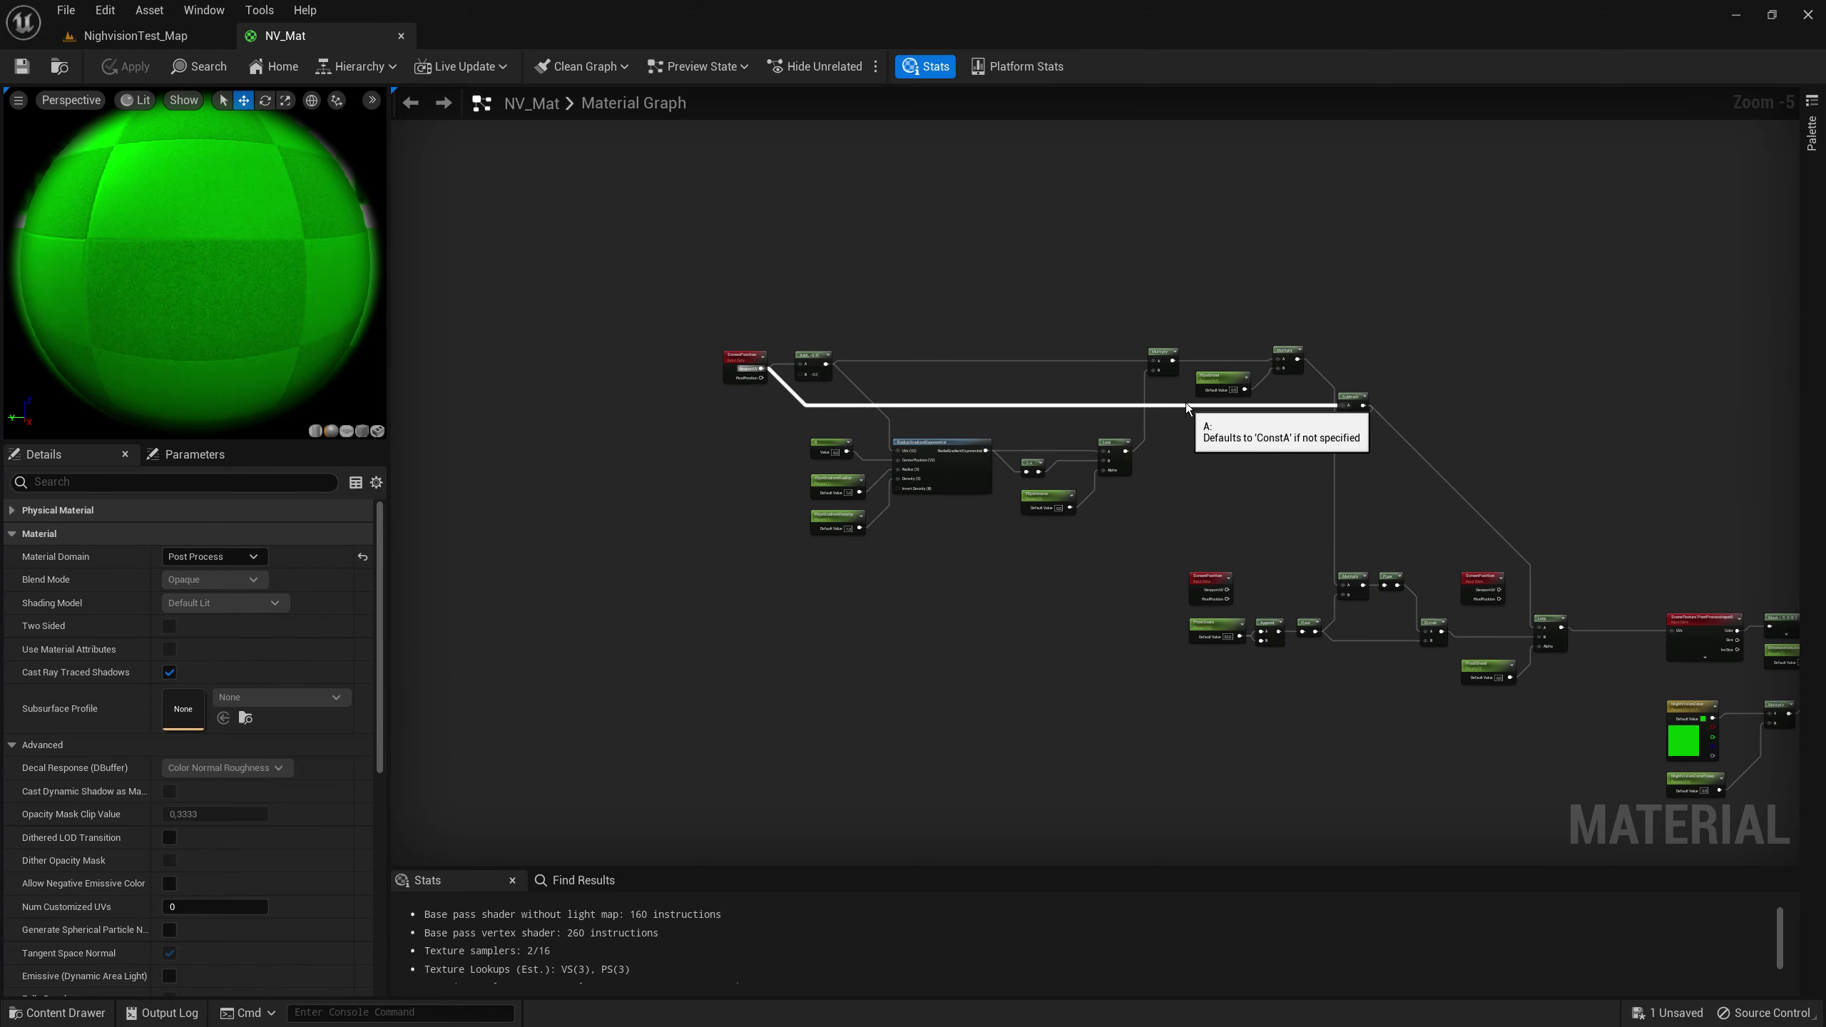
scroll(1173, 455, "up", 3)
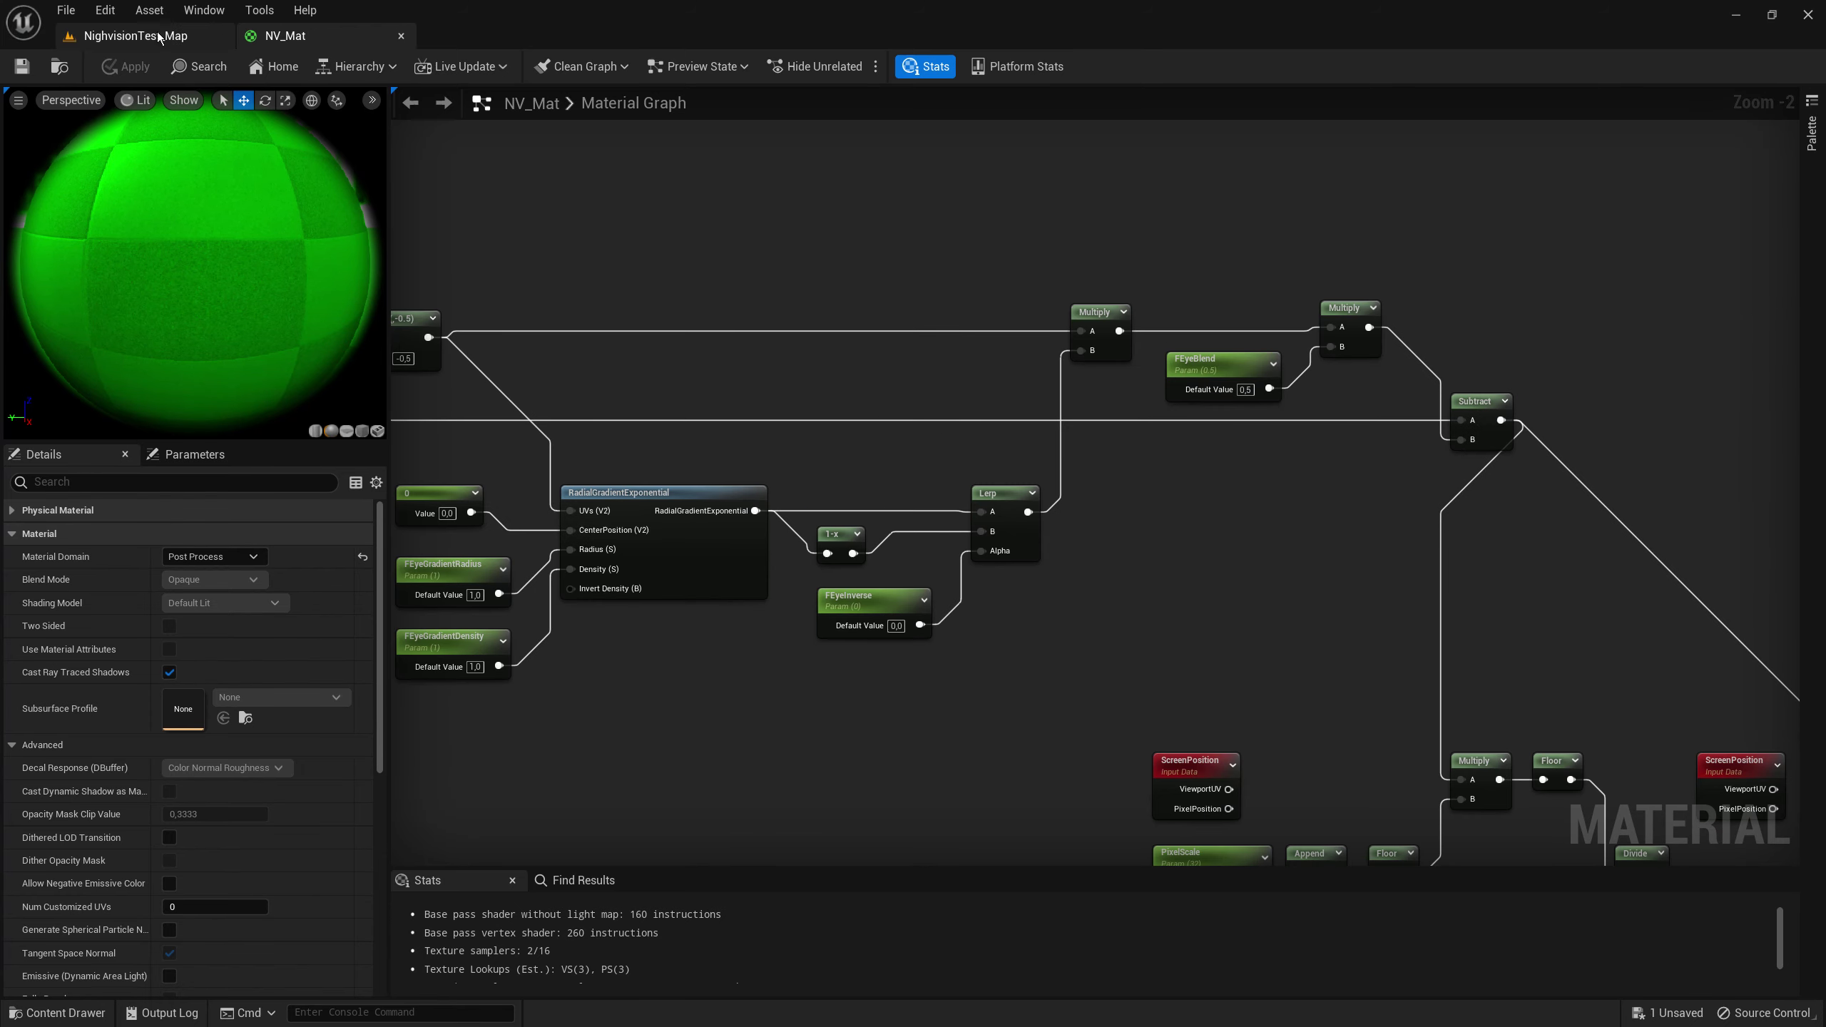
left_click(135, 35)
Step: Fly the camera around the level and enable overrides for FEyeBlend, FEyeInverse, FEyeGradientRadius and FEyeGradientDensity
right_click_drag(679, 403, 575, 323)
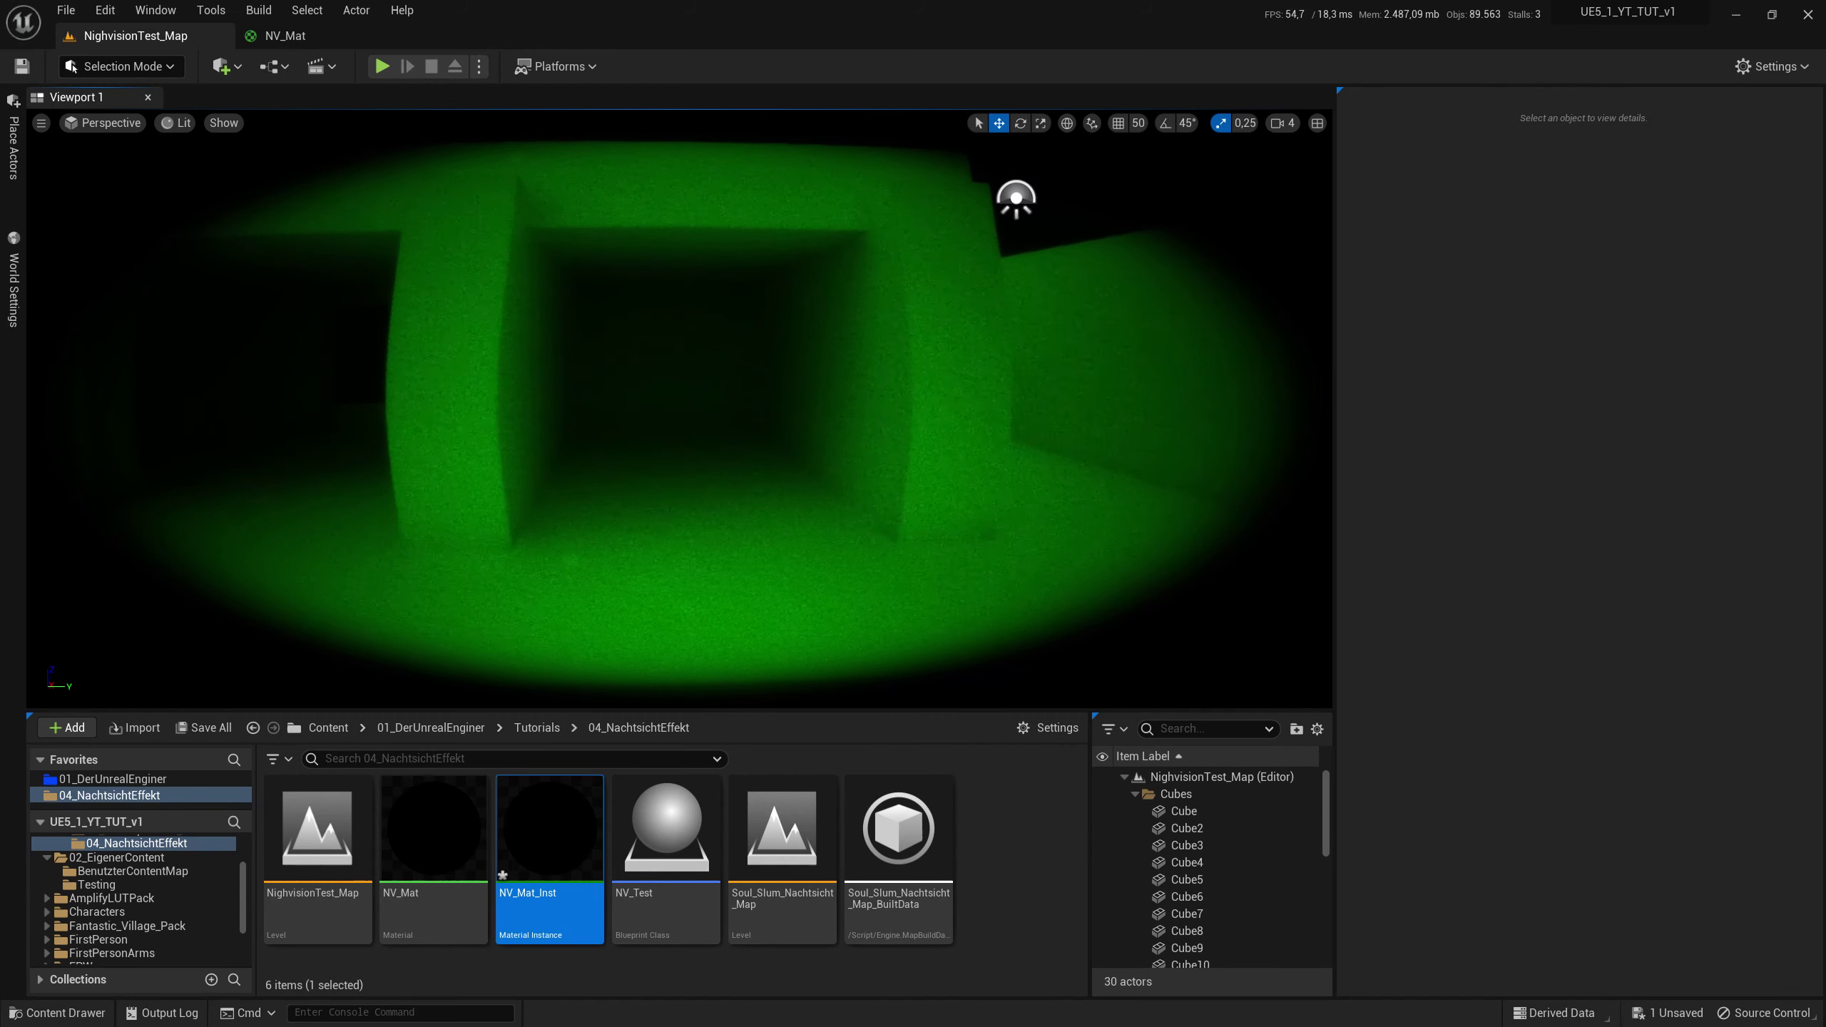
right_click_drag(664, 411, 665, 411)
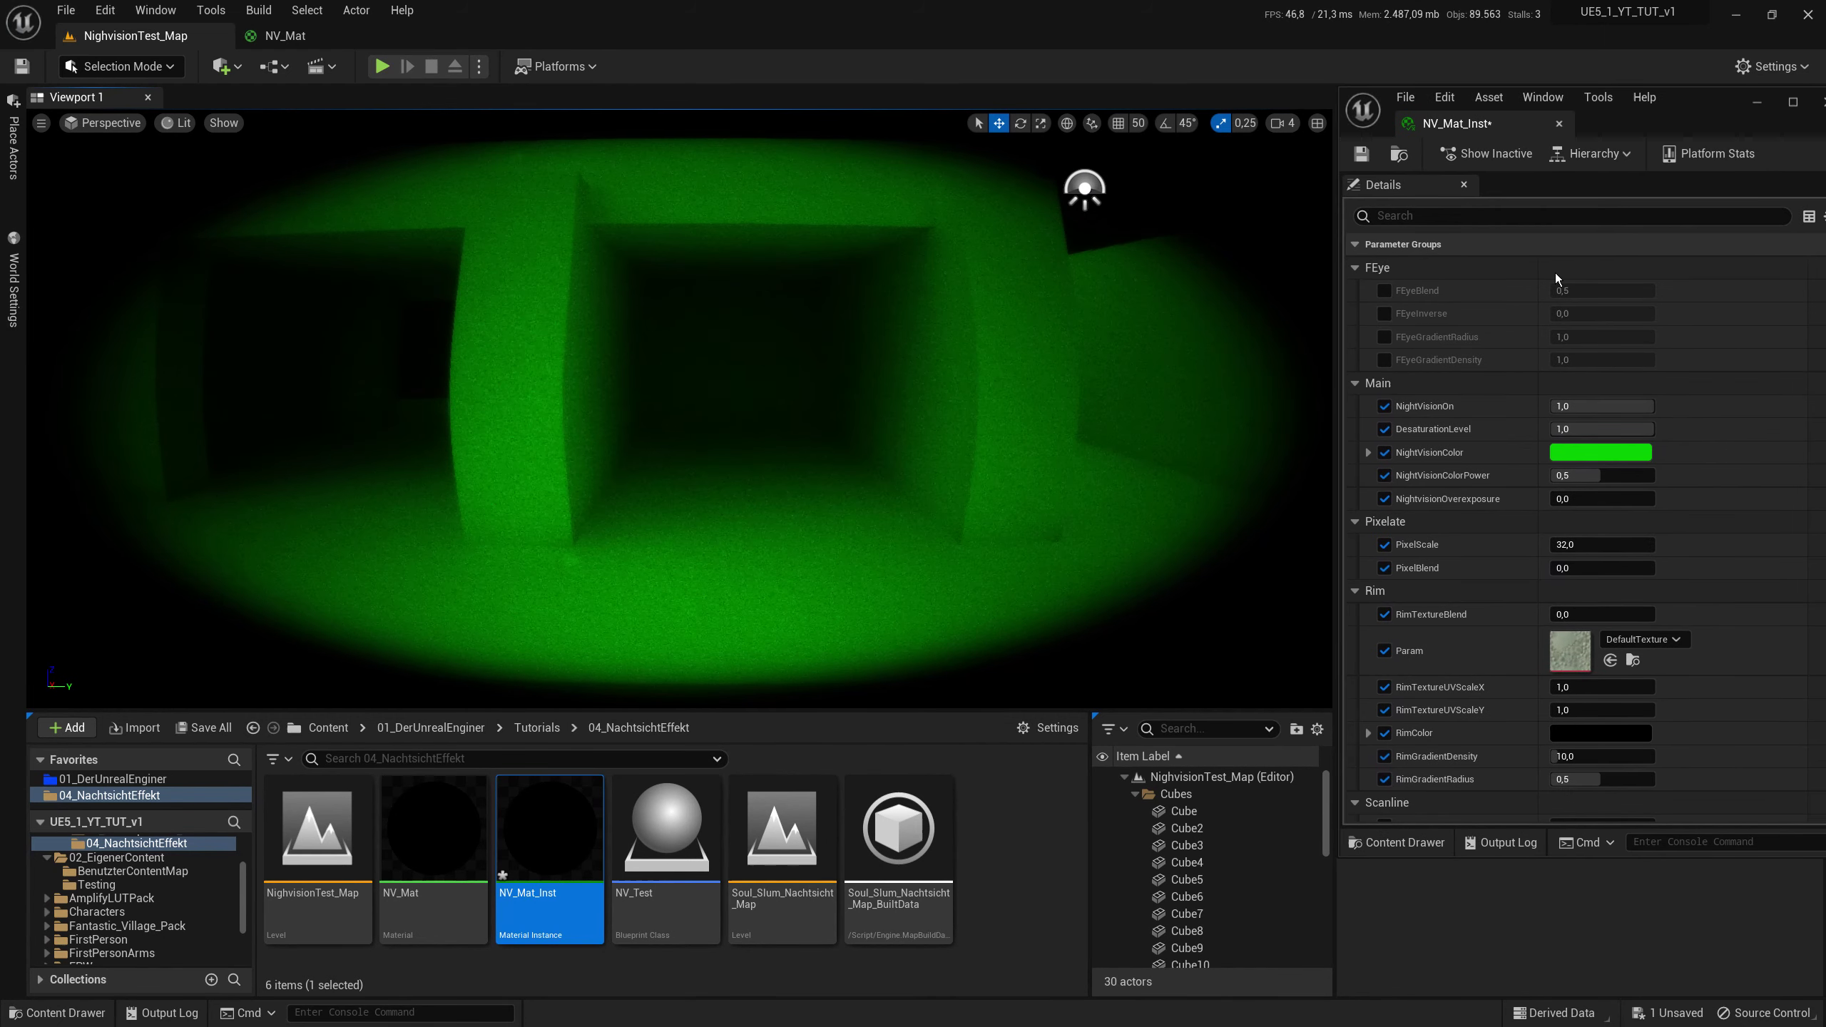
left_click(1384, 313)
left_click(1384, 336)
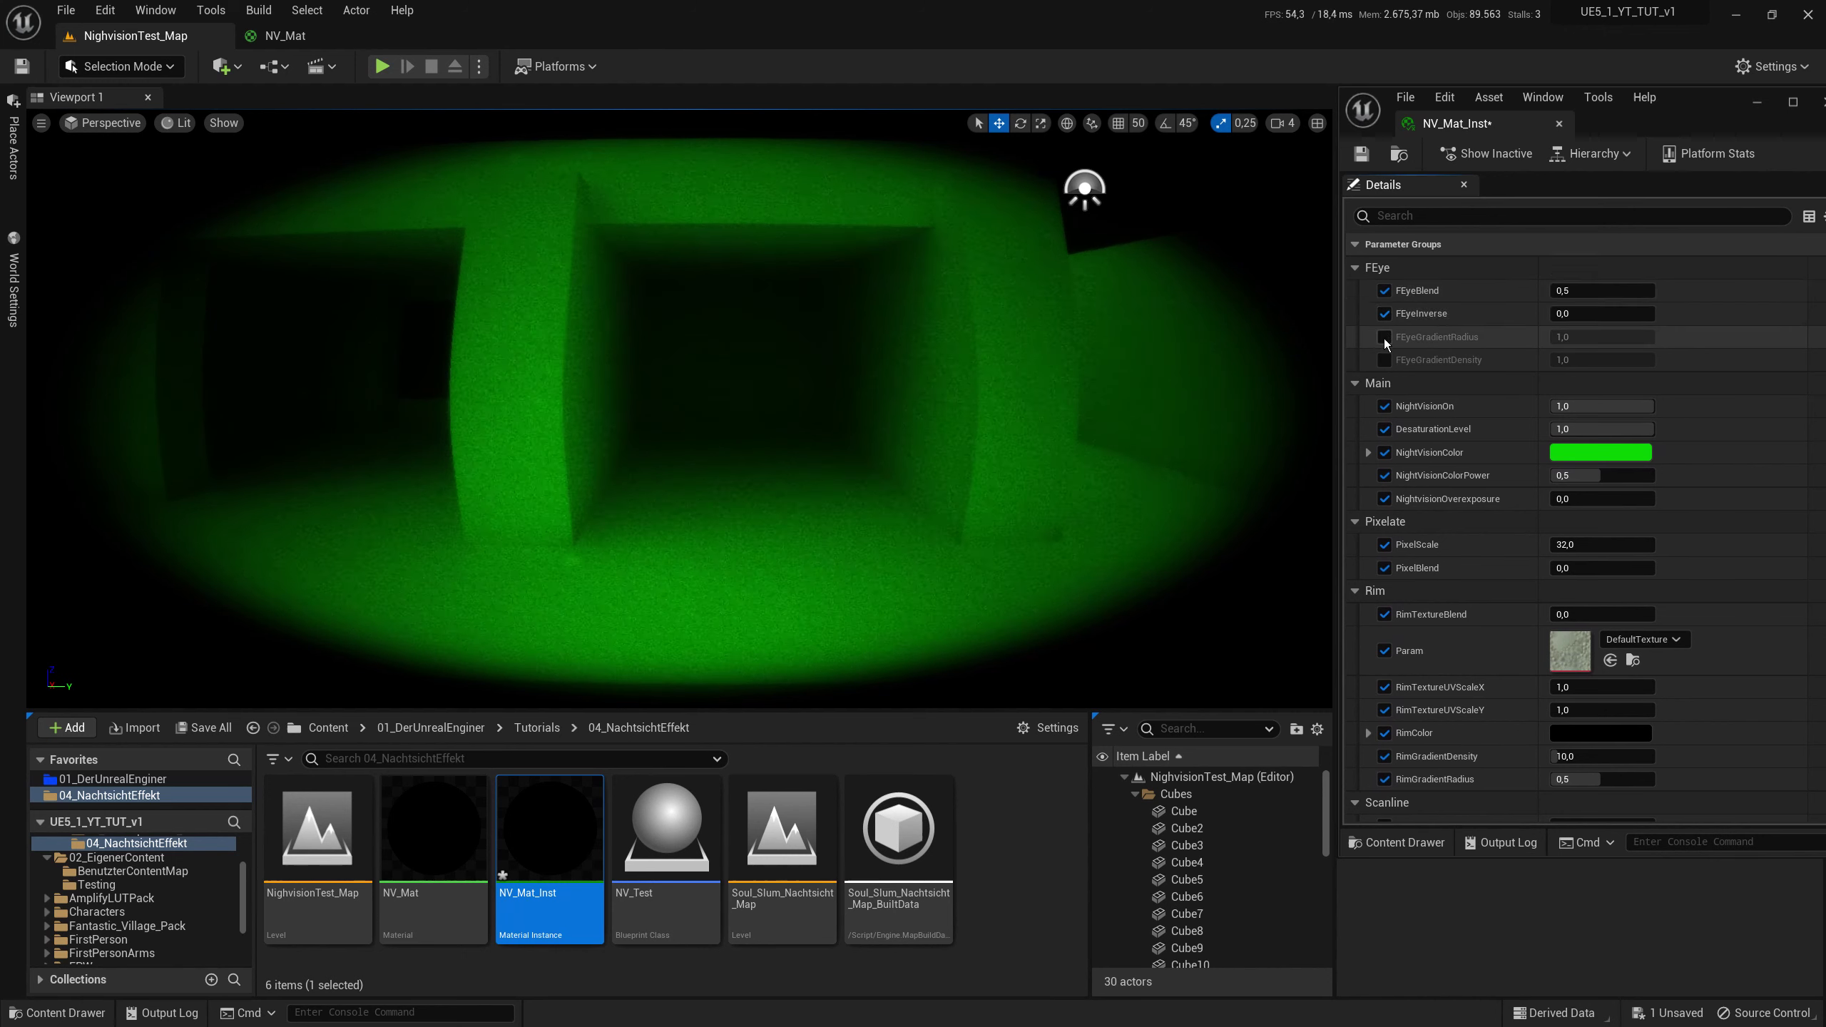
left_click(1384, 360)
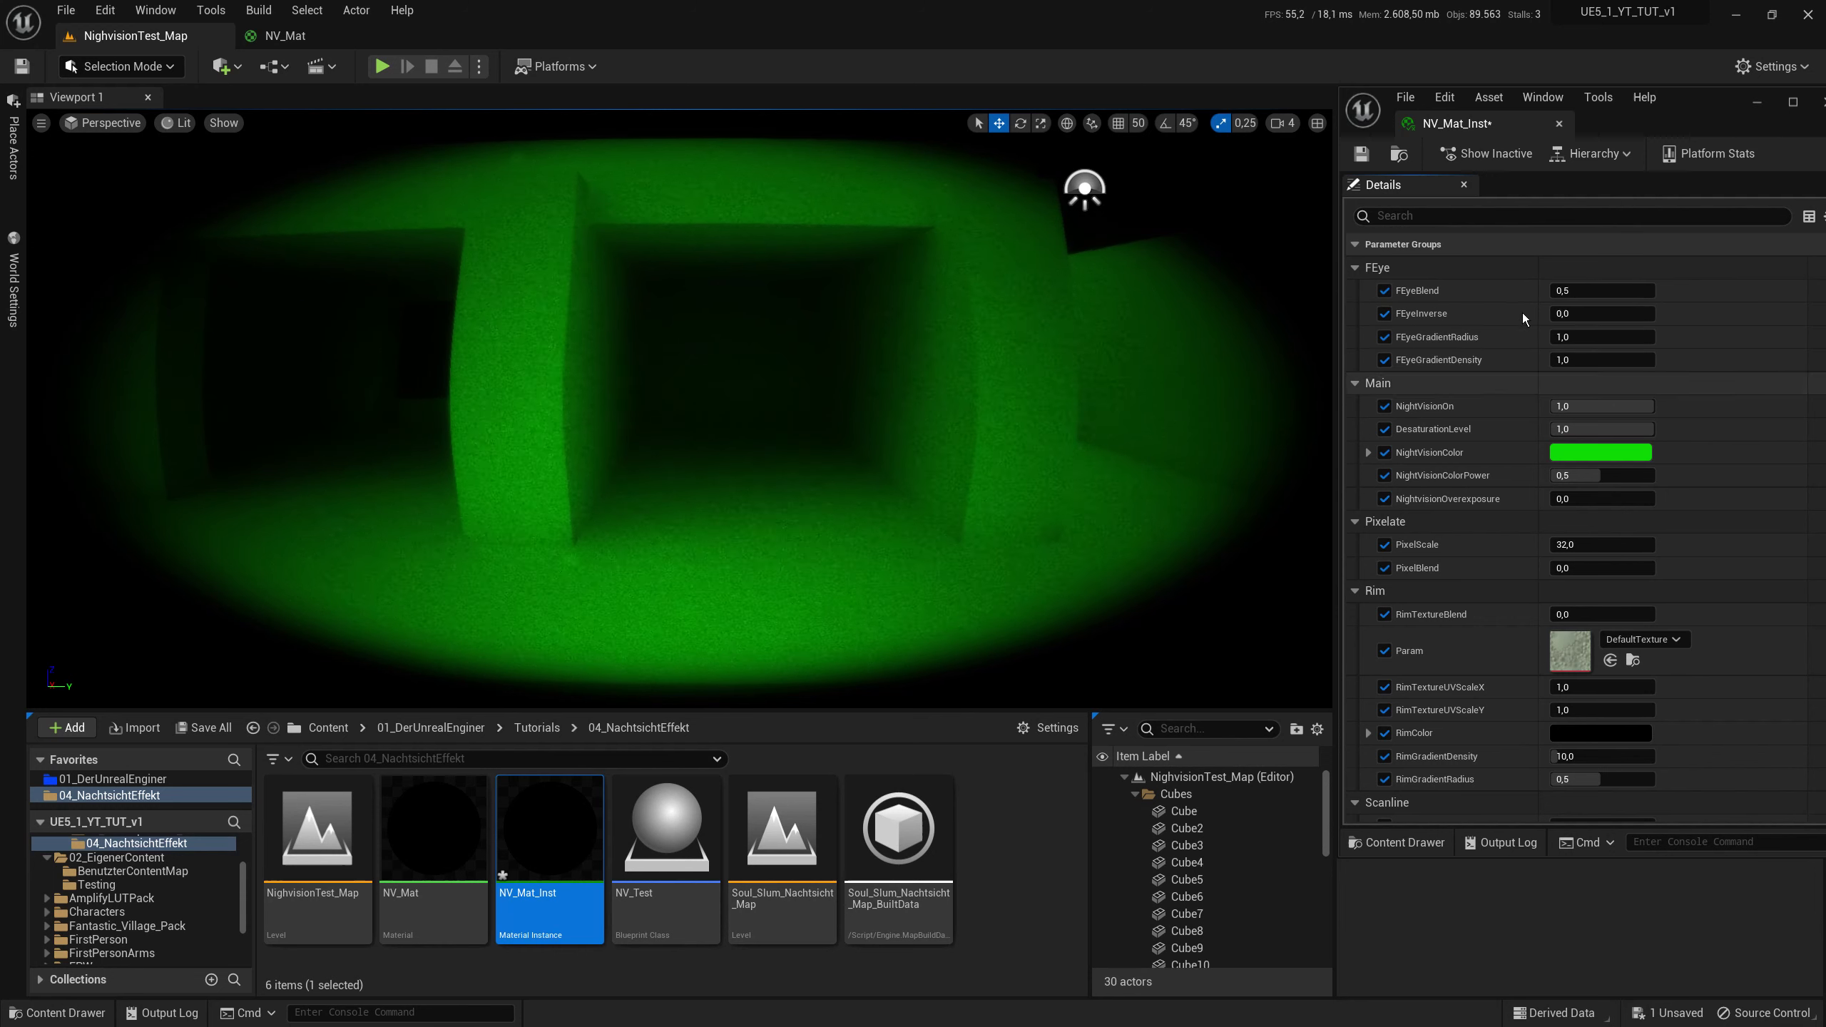
Step: Test FEyeBlend values from 0 to beyond 1 in the viewport, then enter 1,0
left_click_drag(1591, 287, 1568, 287)
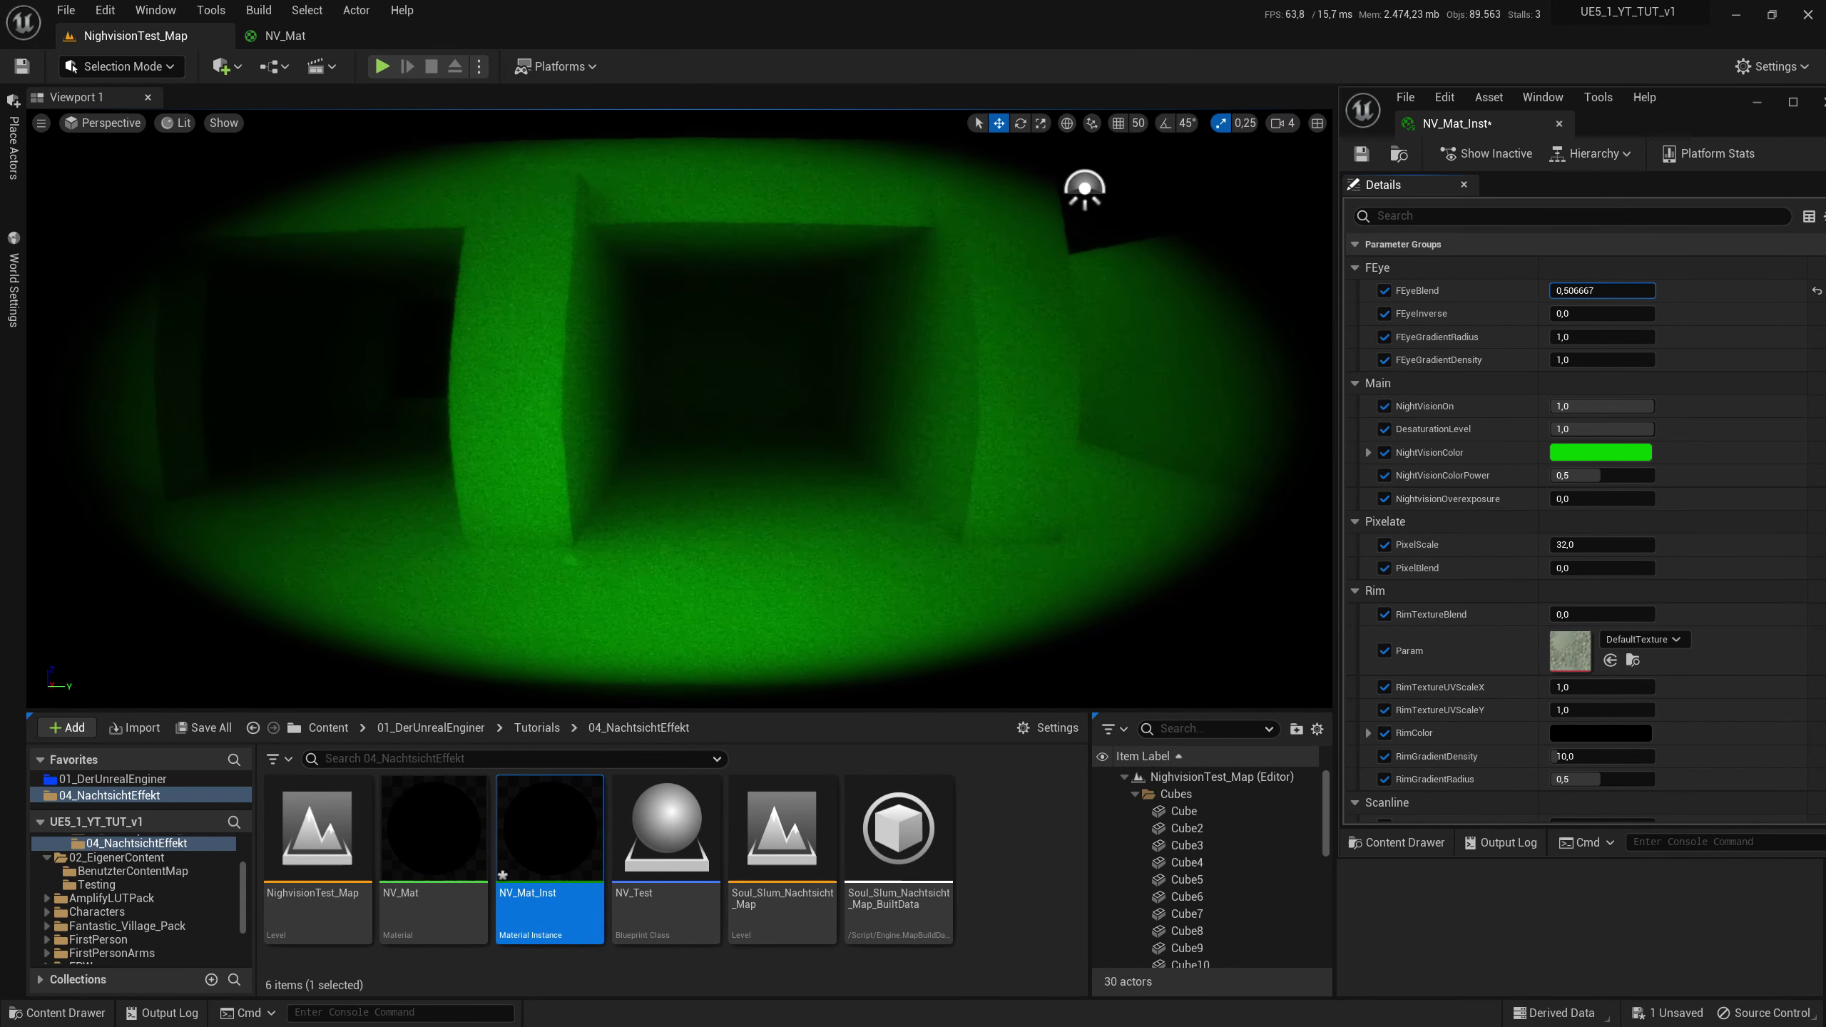
mouse_move(1567, 287)
left_mouse_down()
mouse_move(1589, 286)
mouse_move(1557, 287)
left_mouse_up()
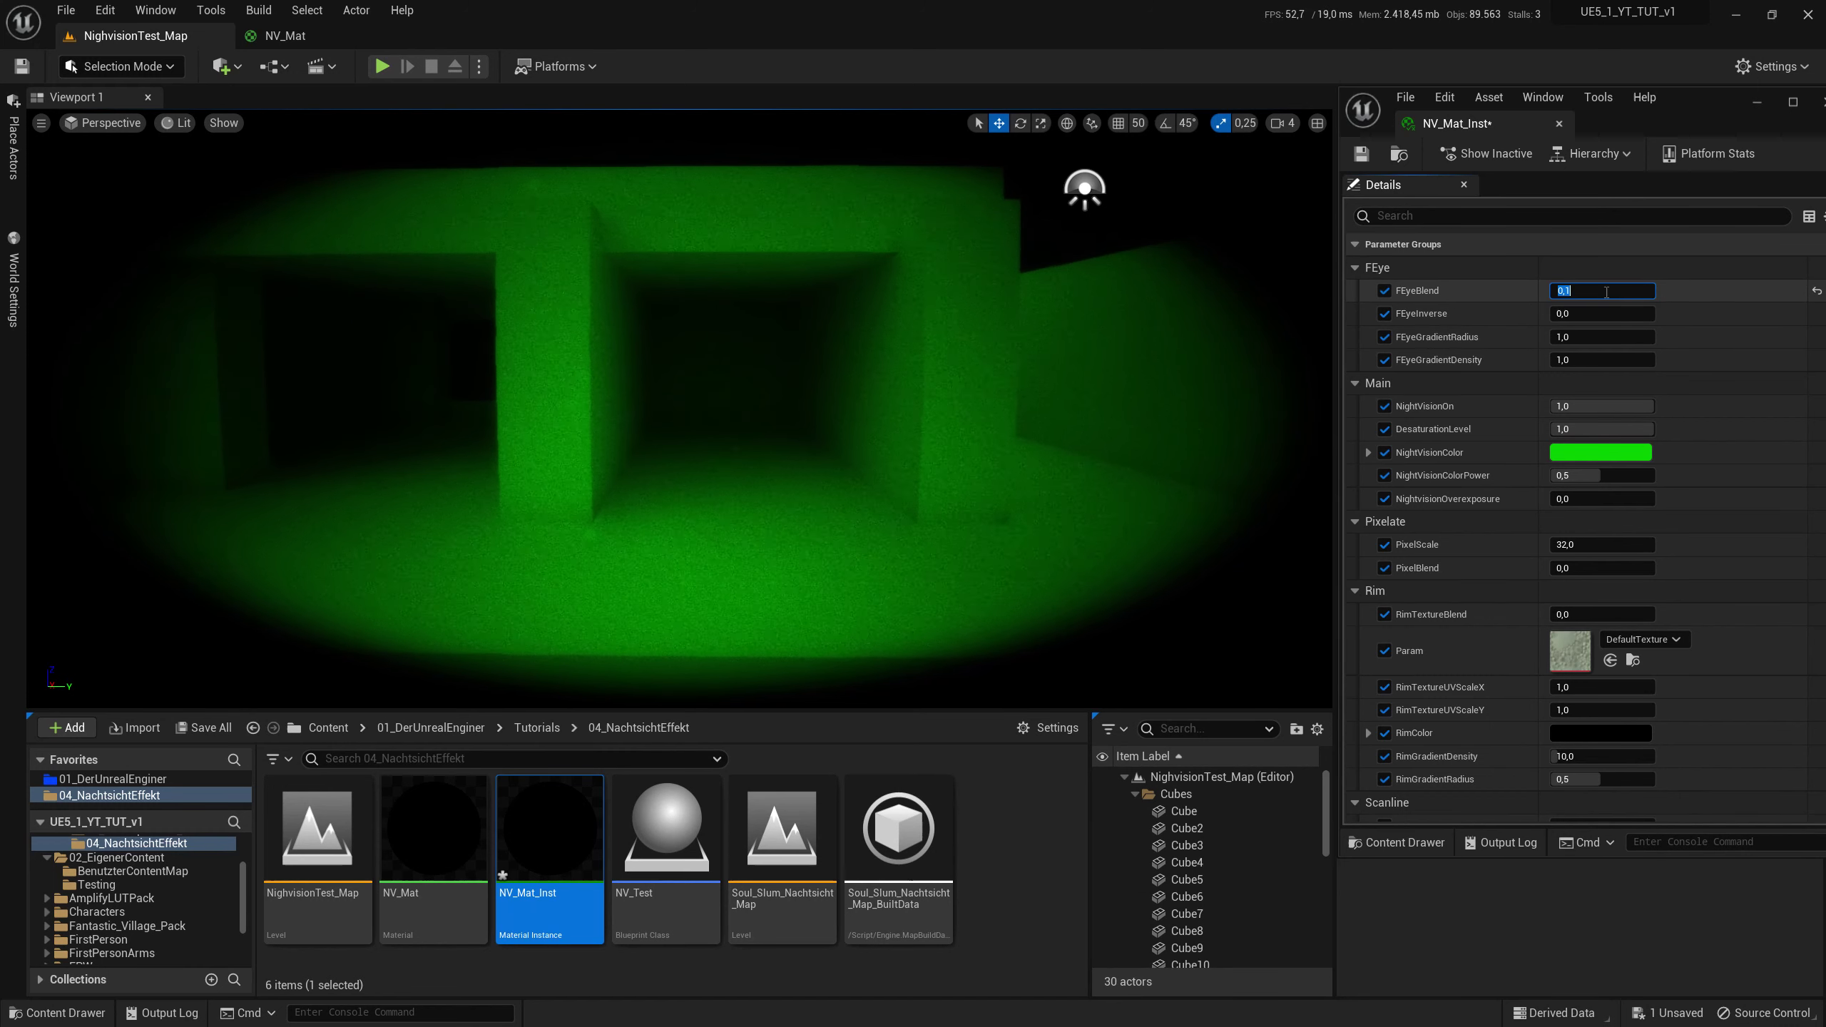
left_click_drag(1595, 290, 1594, 311)
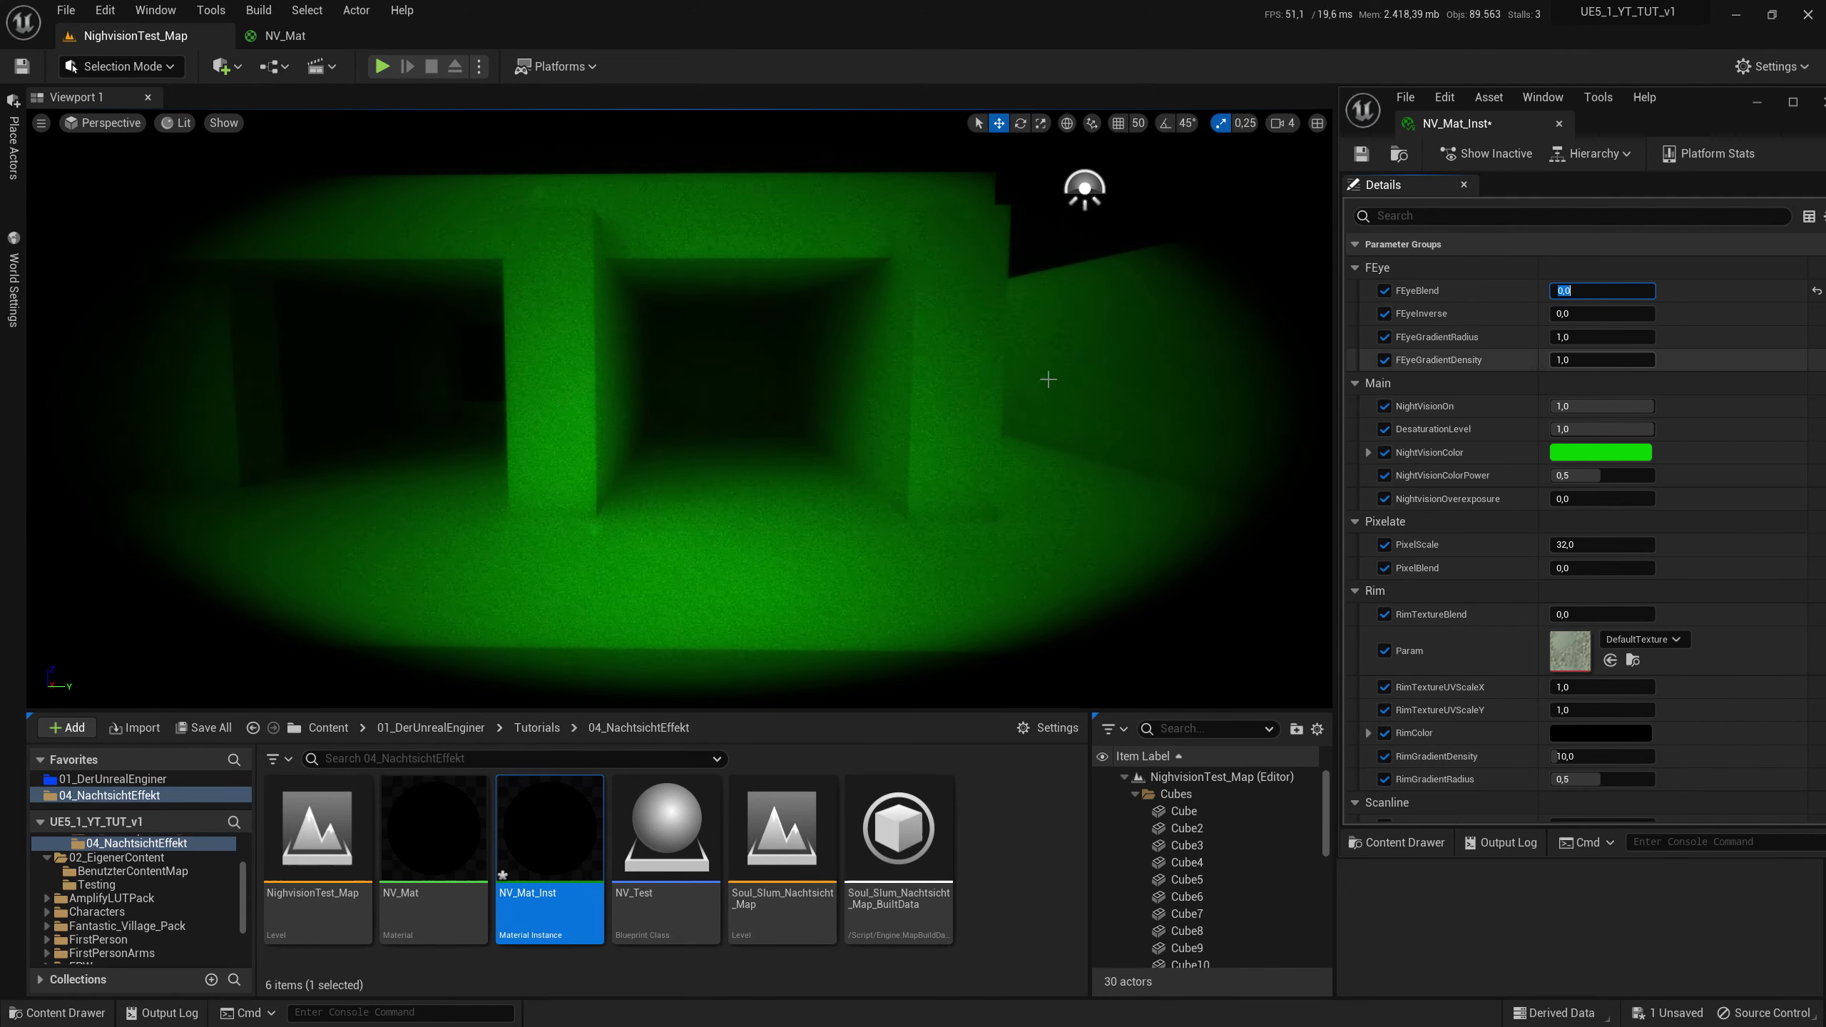
right_click_drag(1048, 378, 1049, 379)
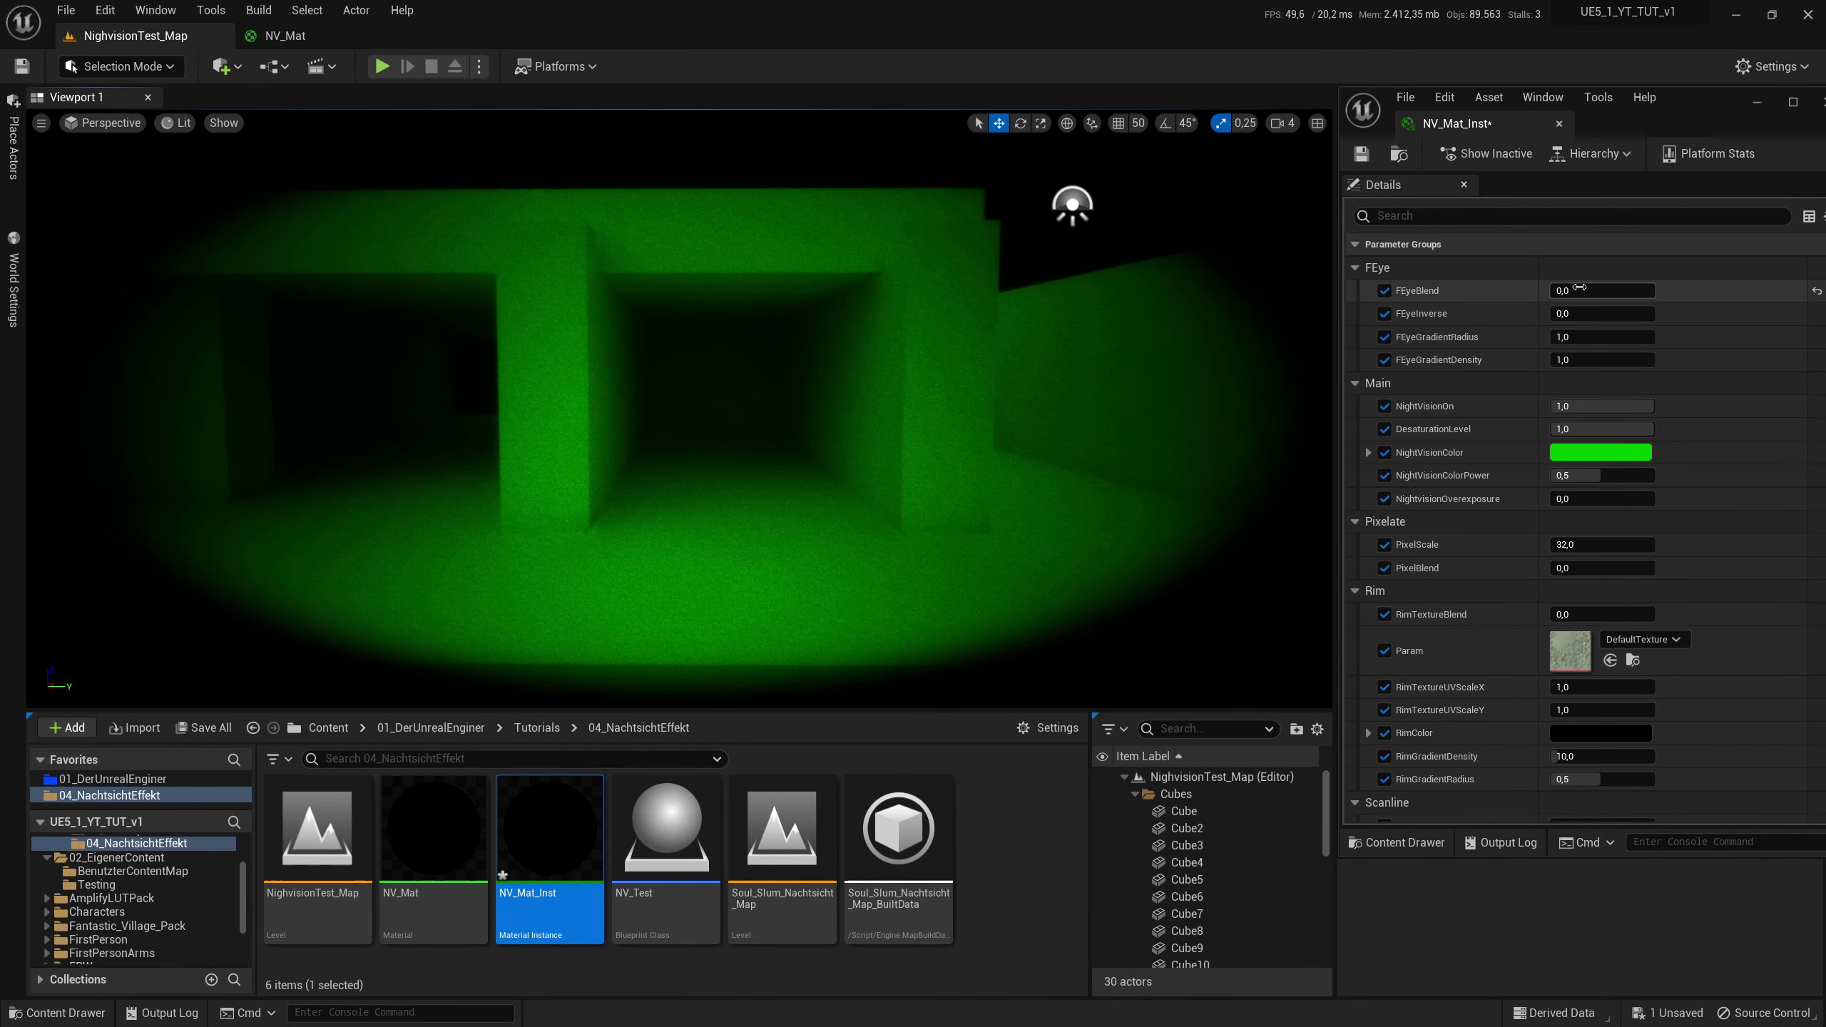
left_click_drag(1585, 290, 1589, 309)
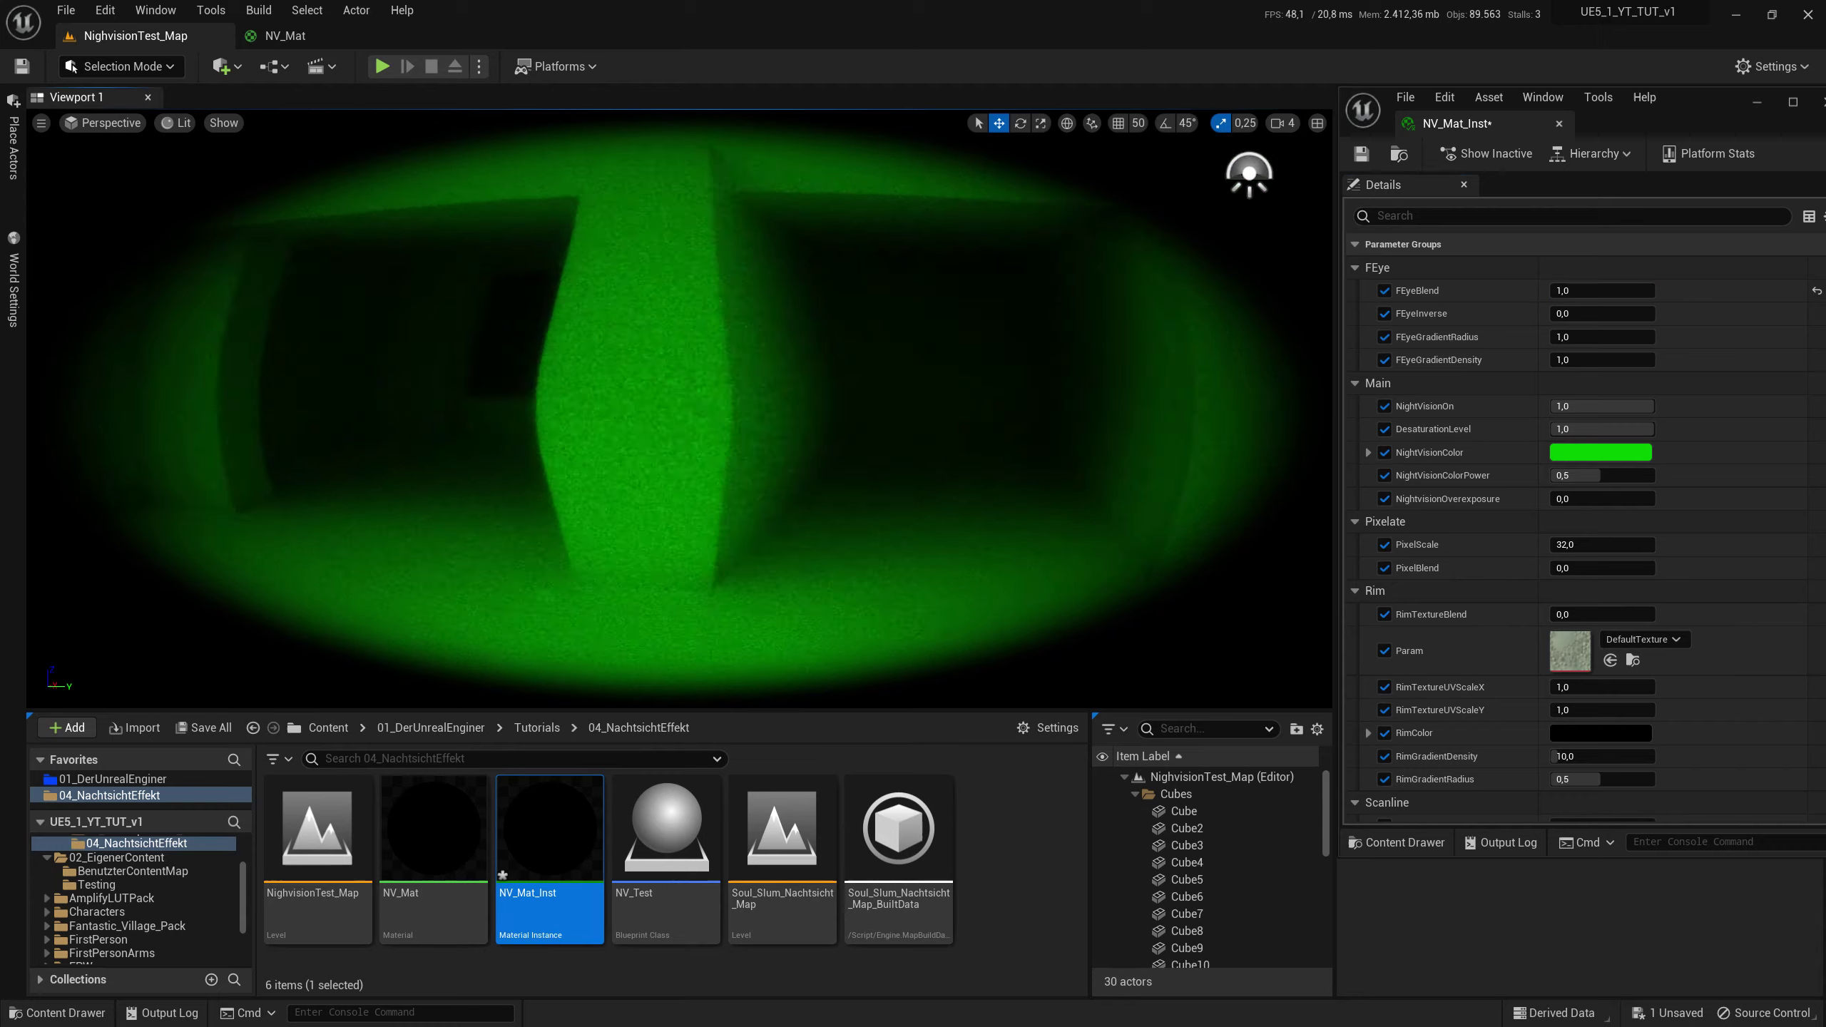
mouse_move(891, 240)
right_mouse_down()
mouse_move(1293, 205)
mouse_move(1159, 194)
right_mouse_up()
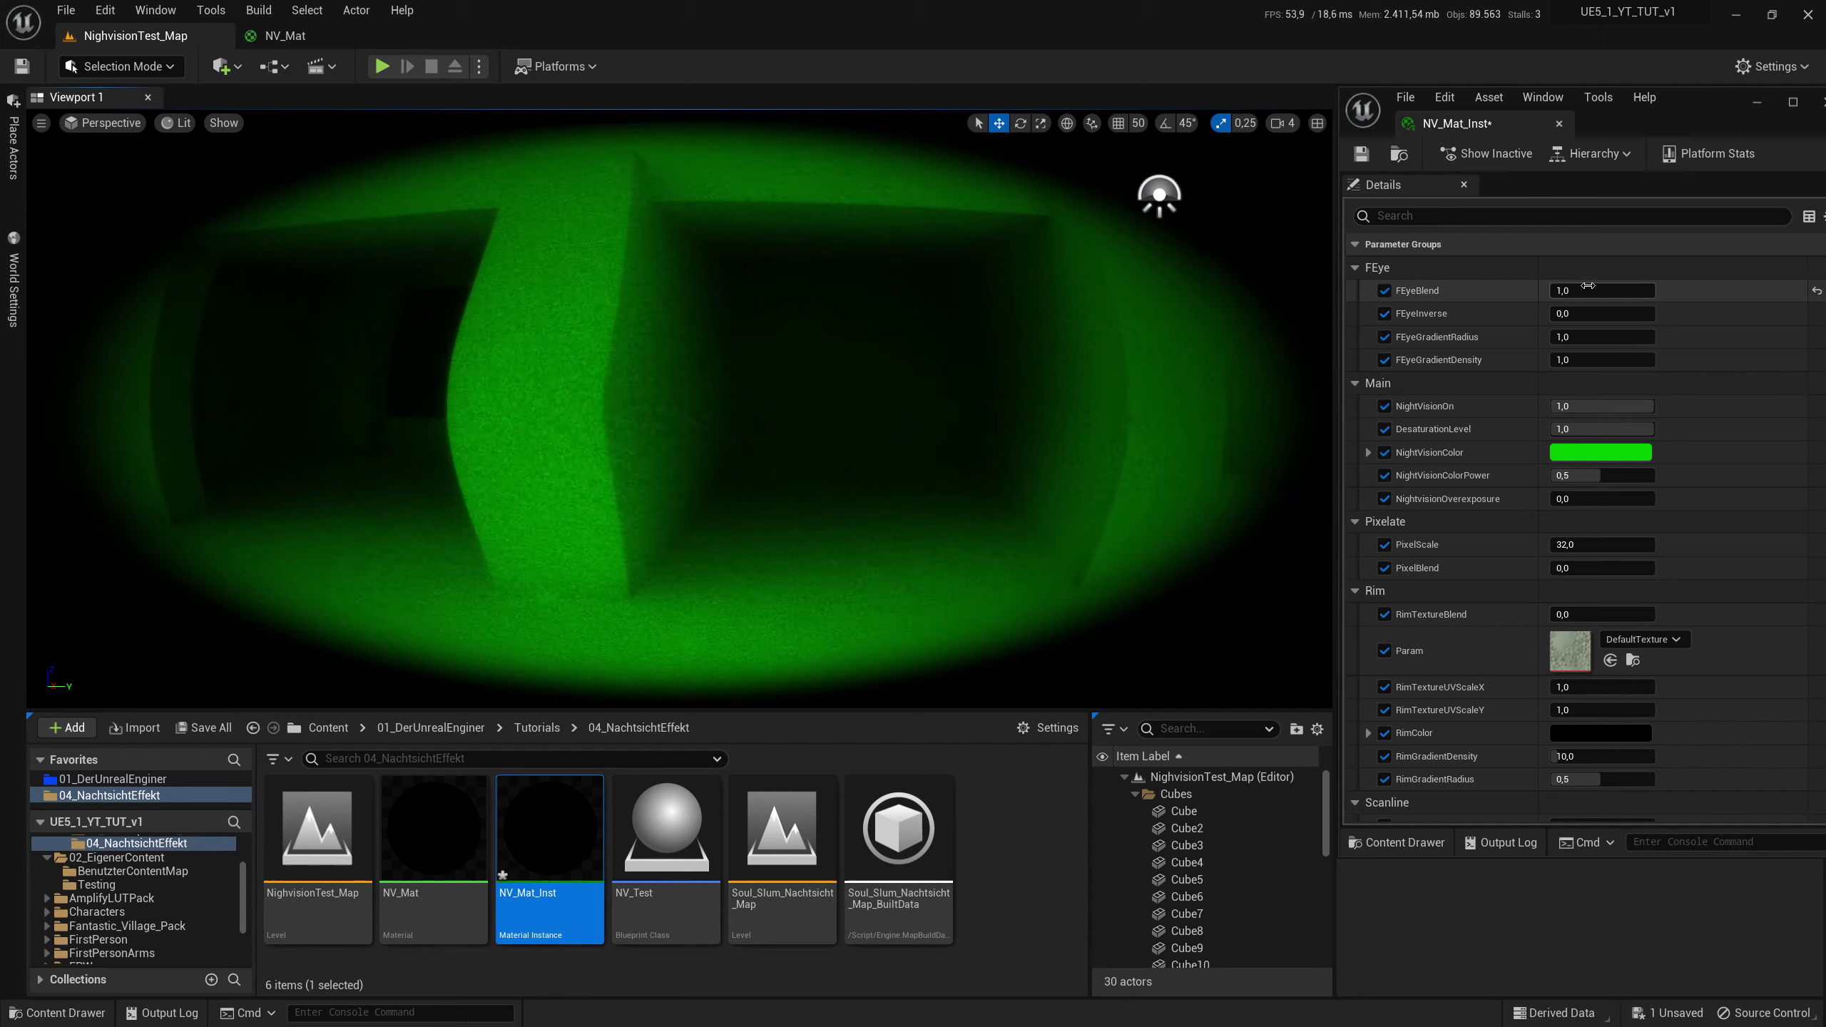
mouse_move(1587, 290)
left_mouse_down()
mouse_move(1653, 291)
mouse_move(1546, 290)
left_mouse_up()
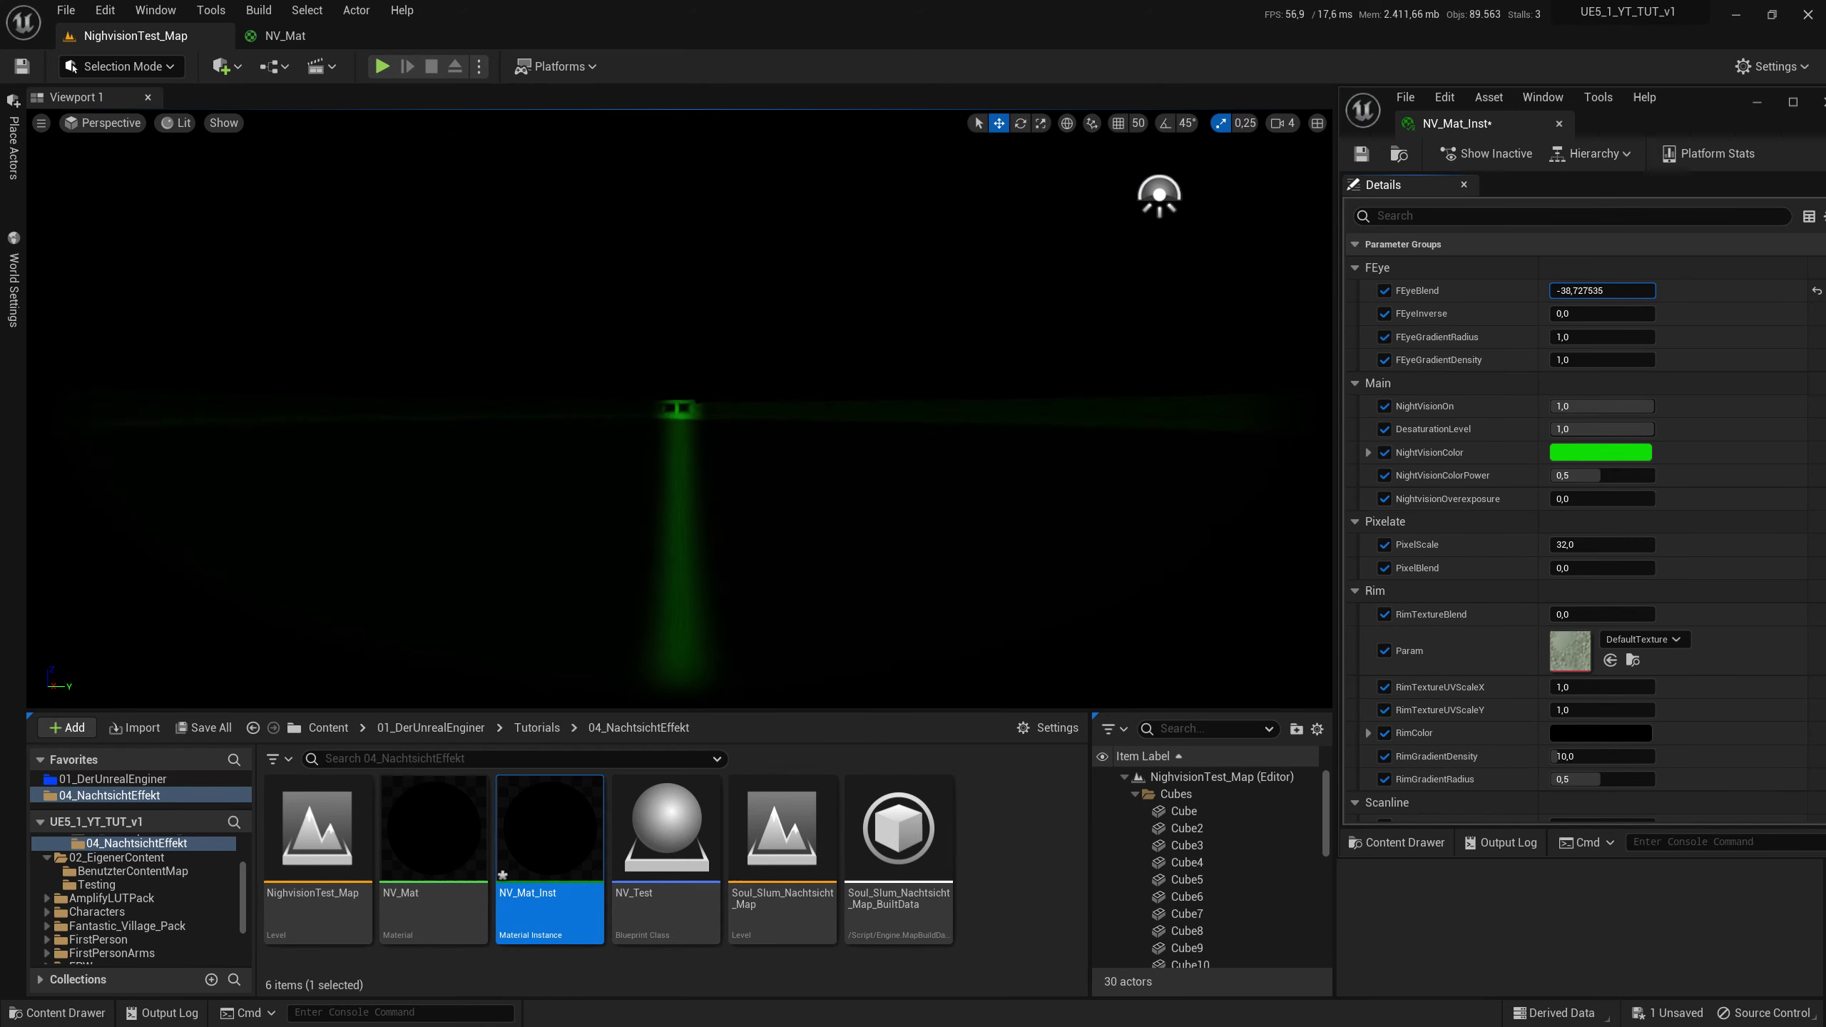
left_click_drag(1546, 290, 1581, 290)
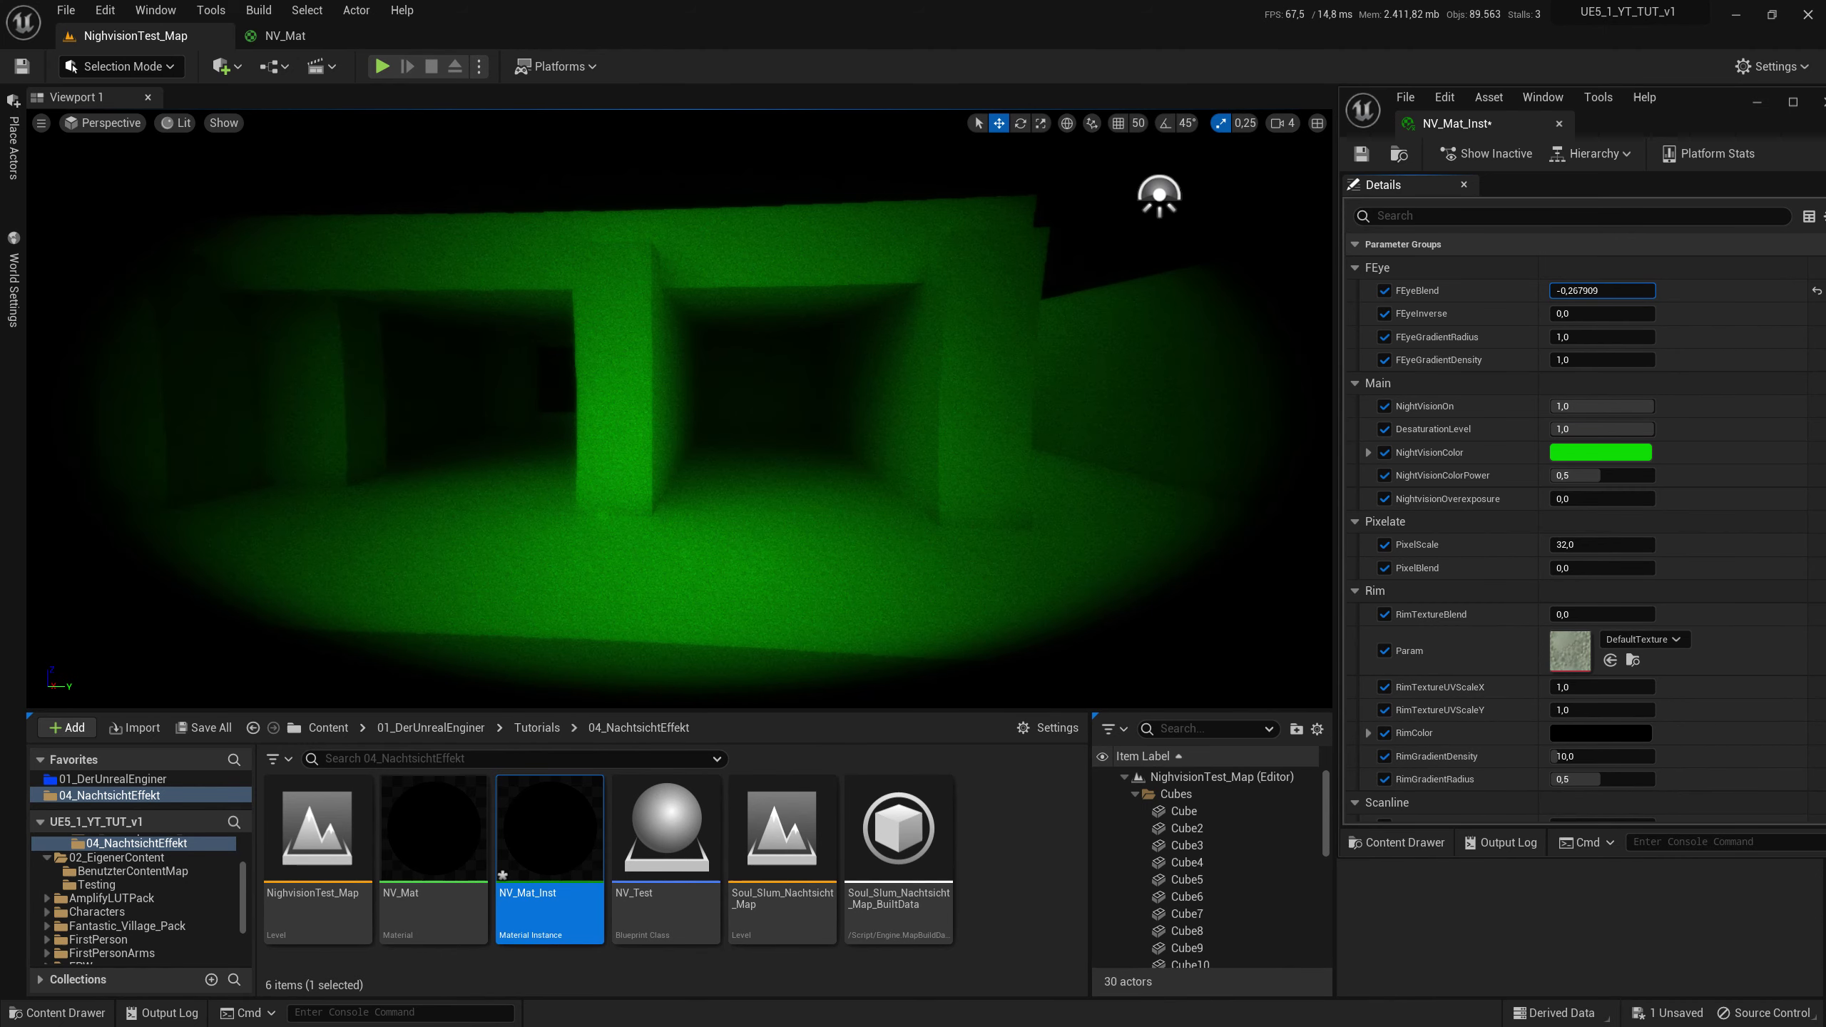
left_click_drag(1582, 291, 1584, 290)
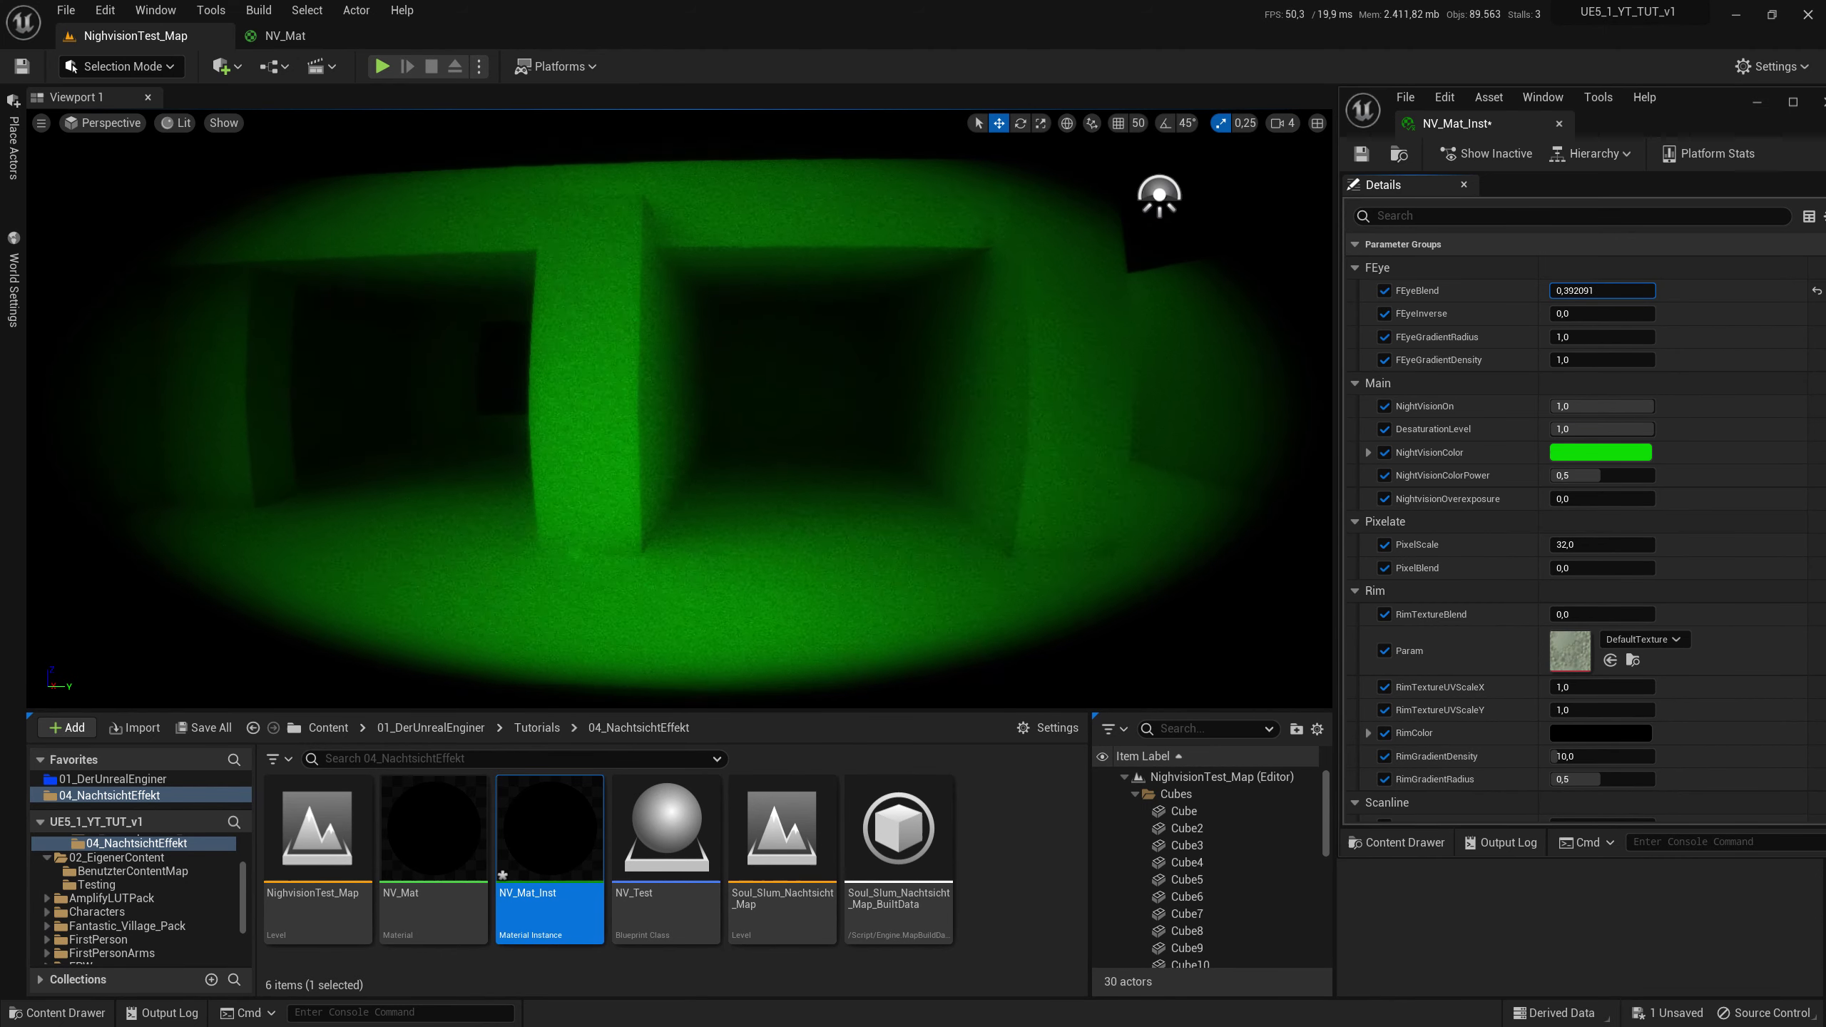
left_click(1604, 290)
type("0")
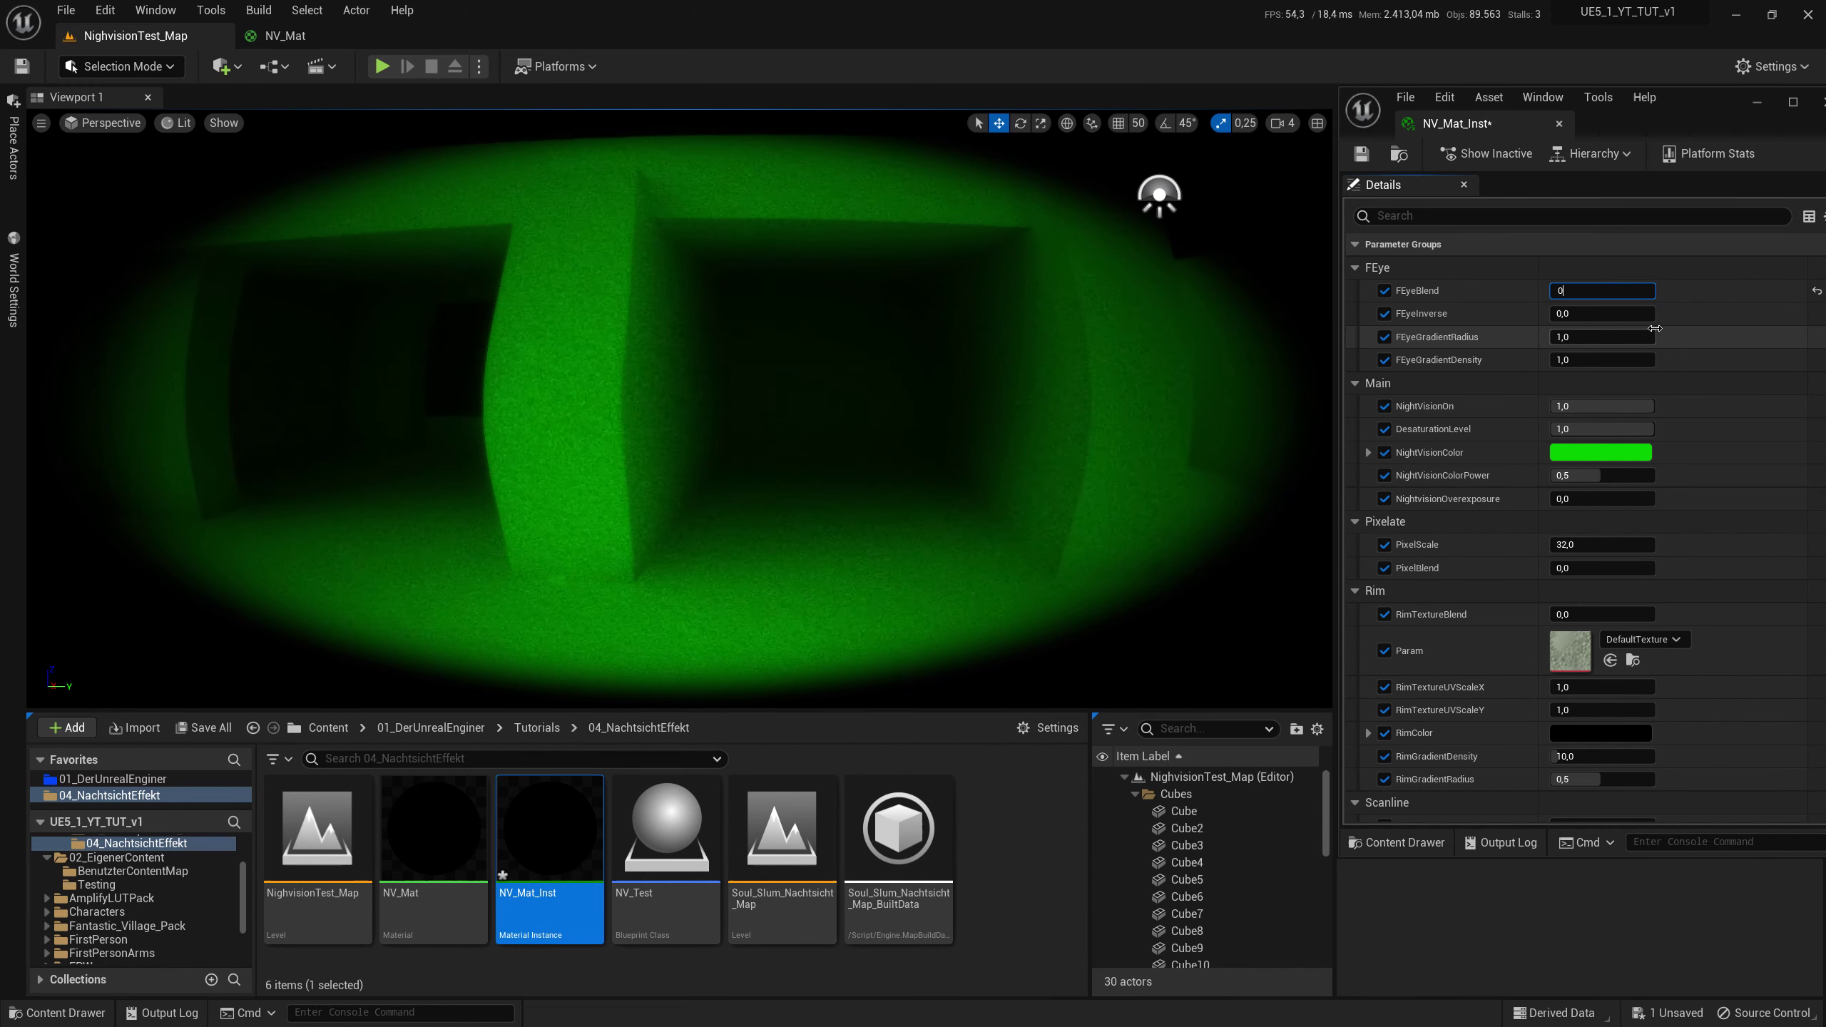
type("1")
key("Return")
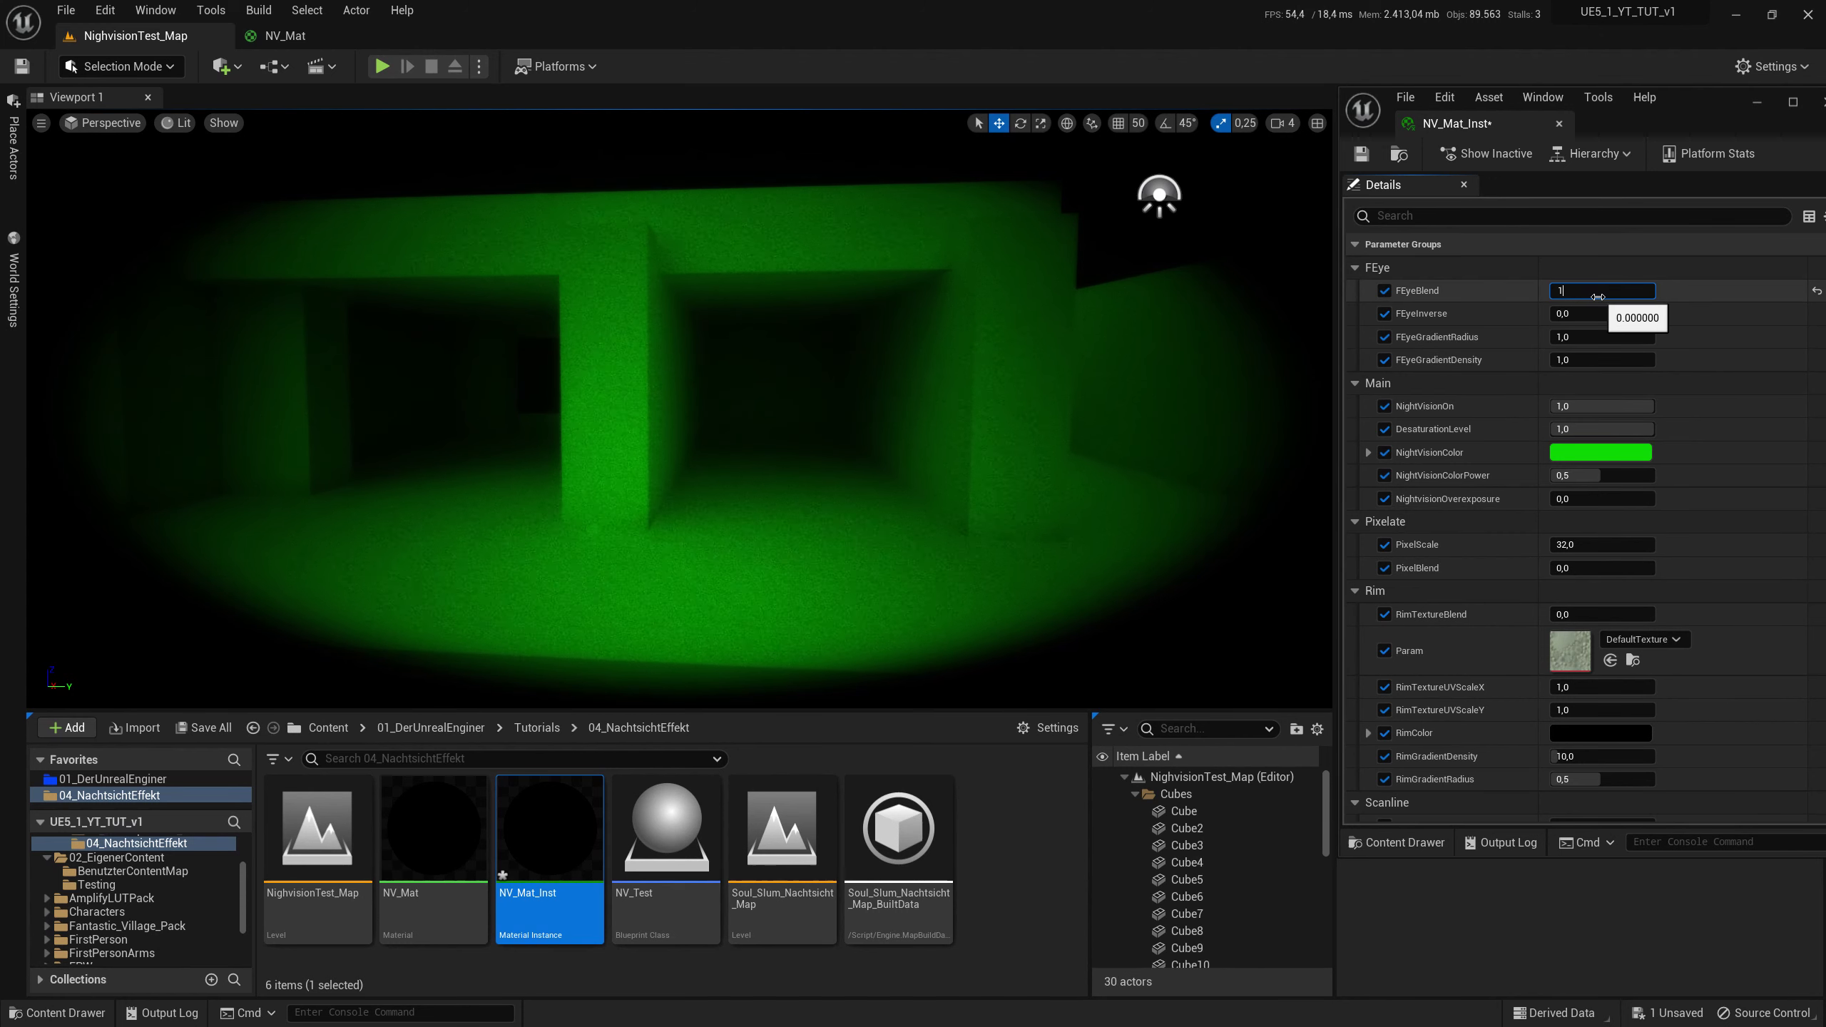
key("Return")
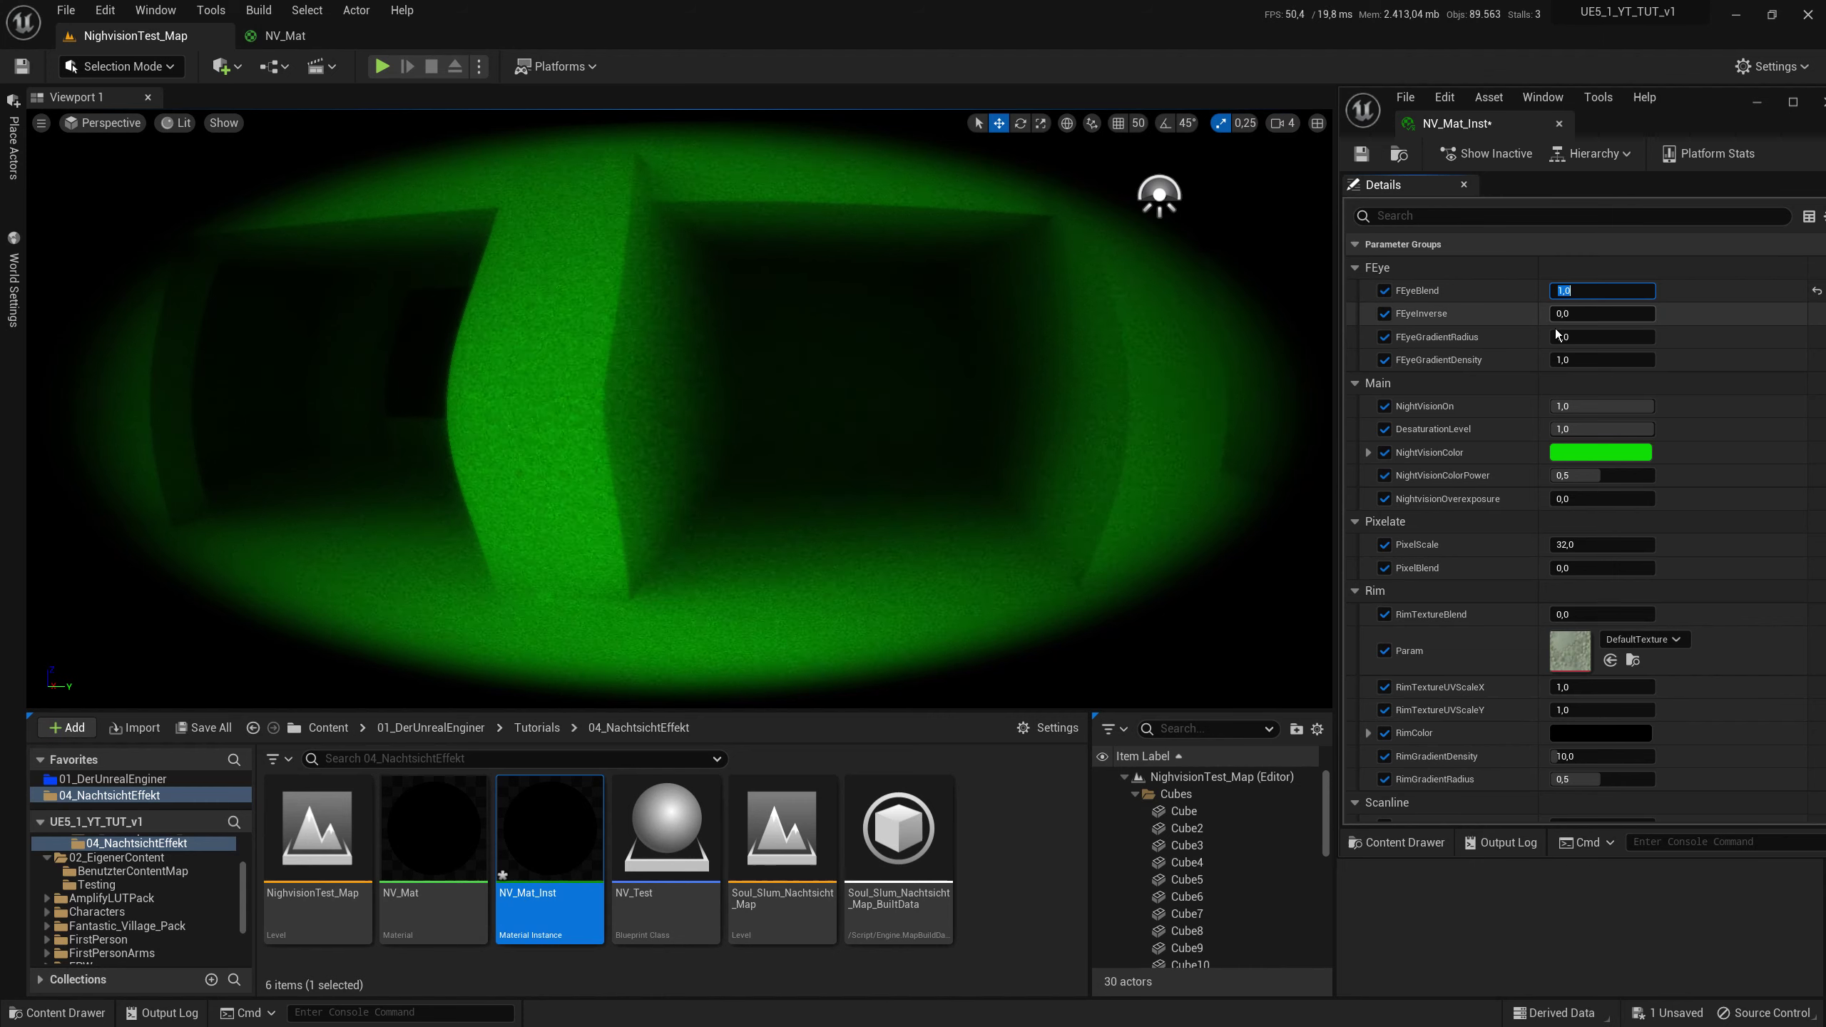
type("1")
key("Return")
type("0.")
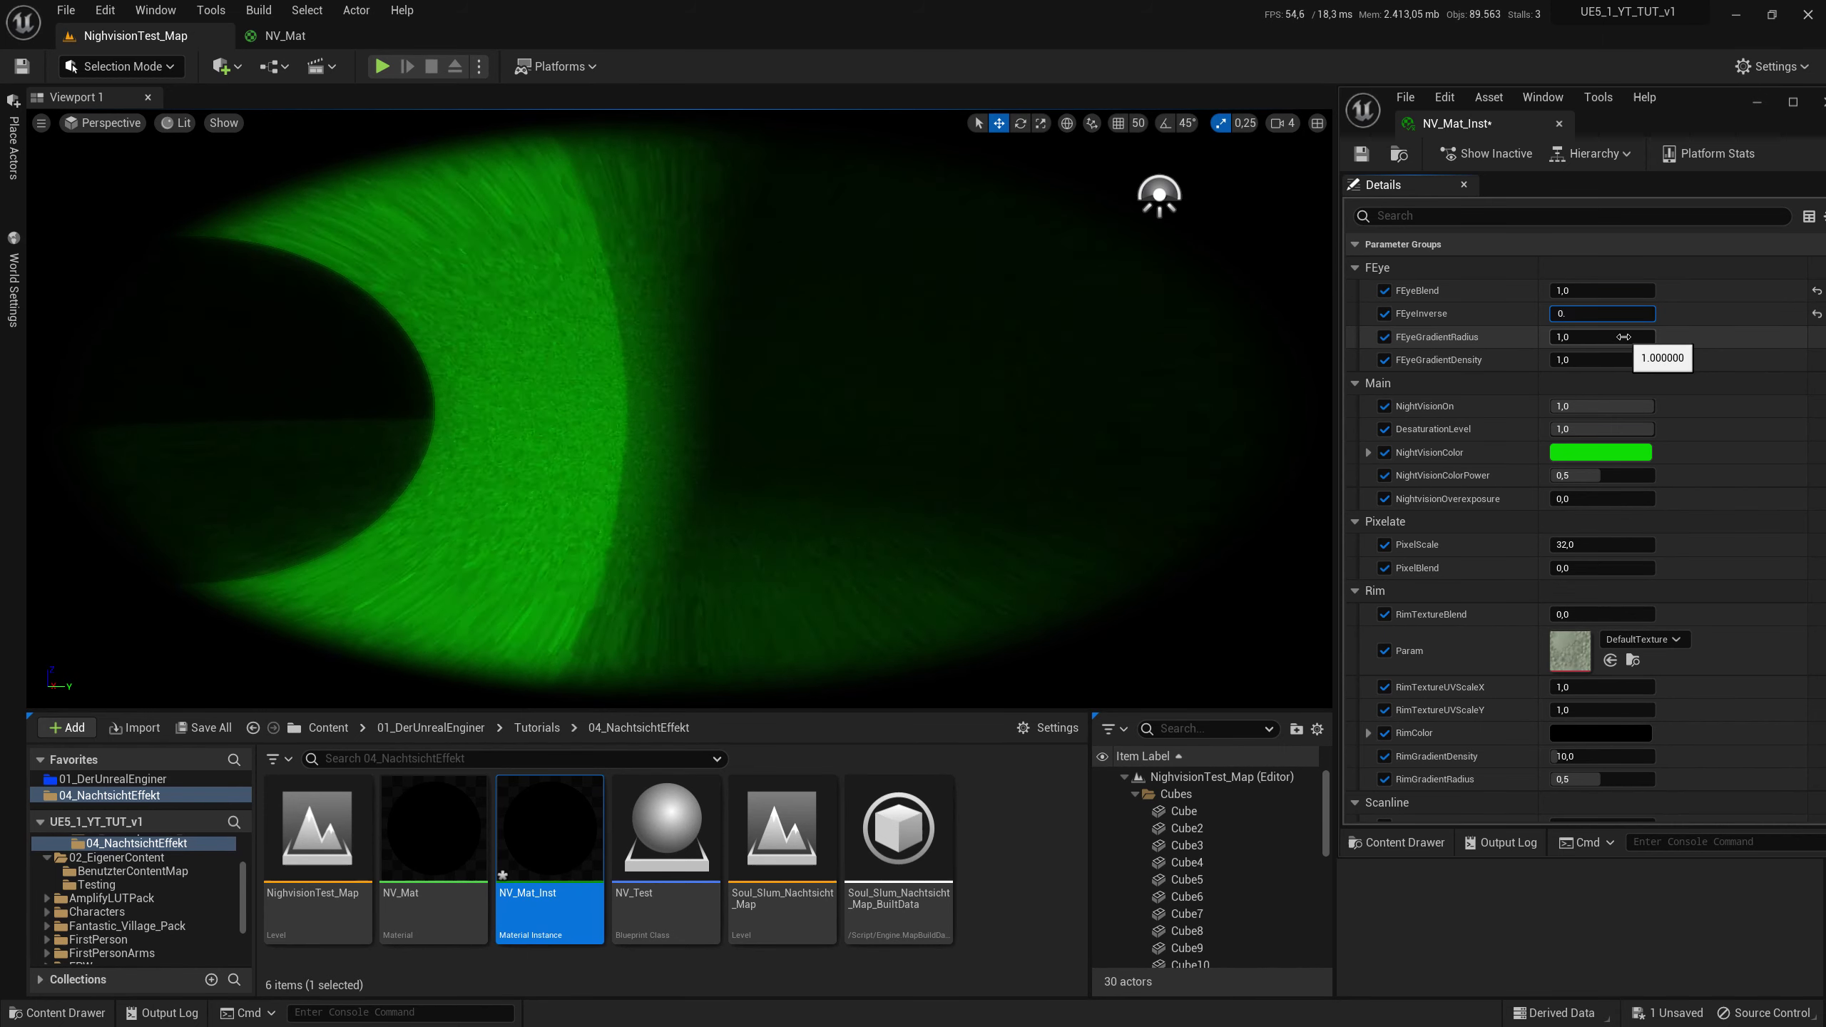
type("5")
key("Return")
mouse_move(679, 403)
right_mouse_down()
mouse_move(791, 432)
mouse_move(489, 388)
mouse_move(1131, 259)
right_mouse_up()
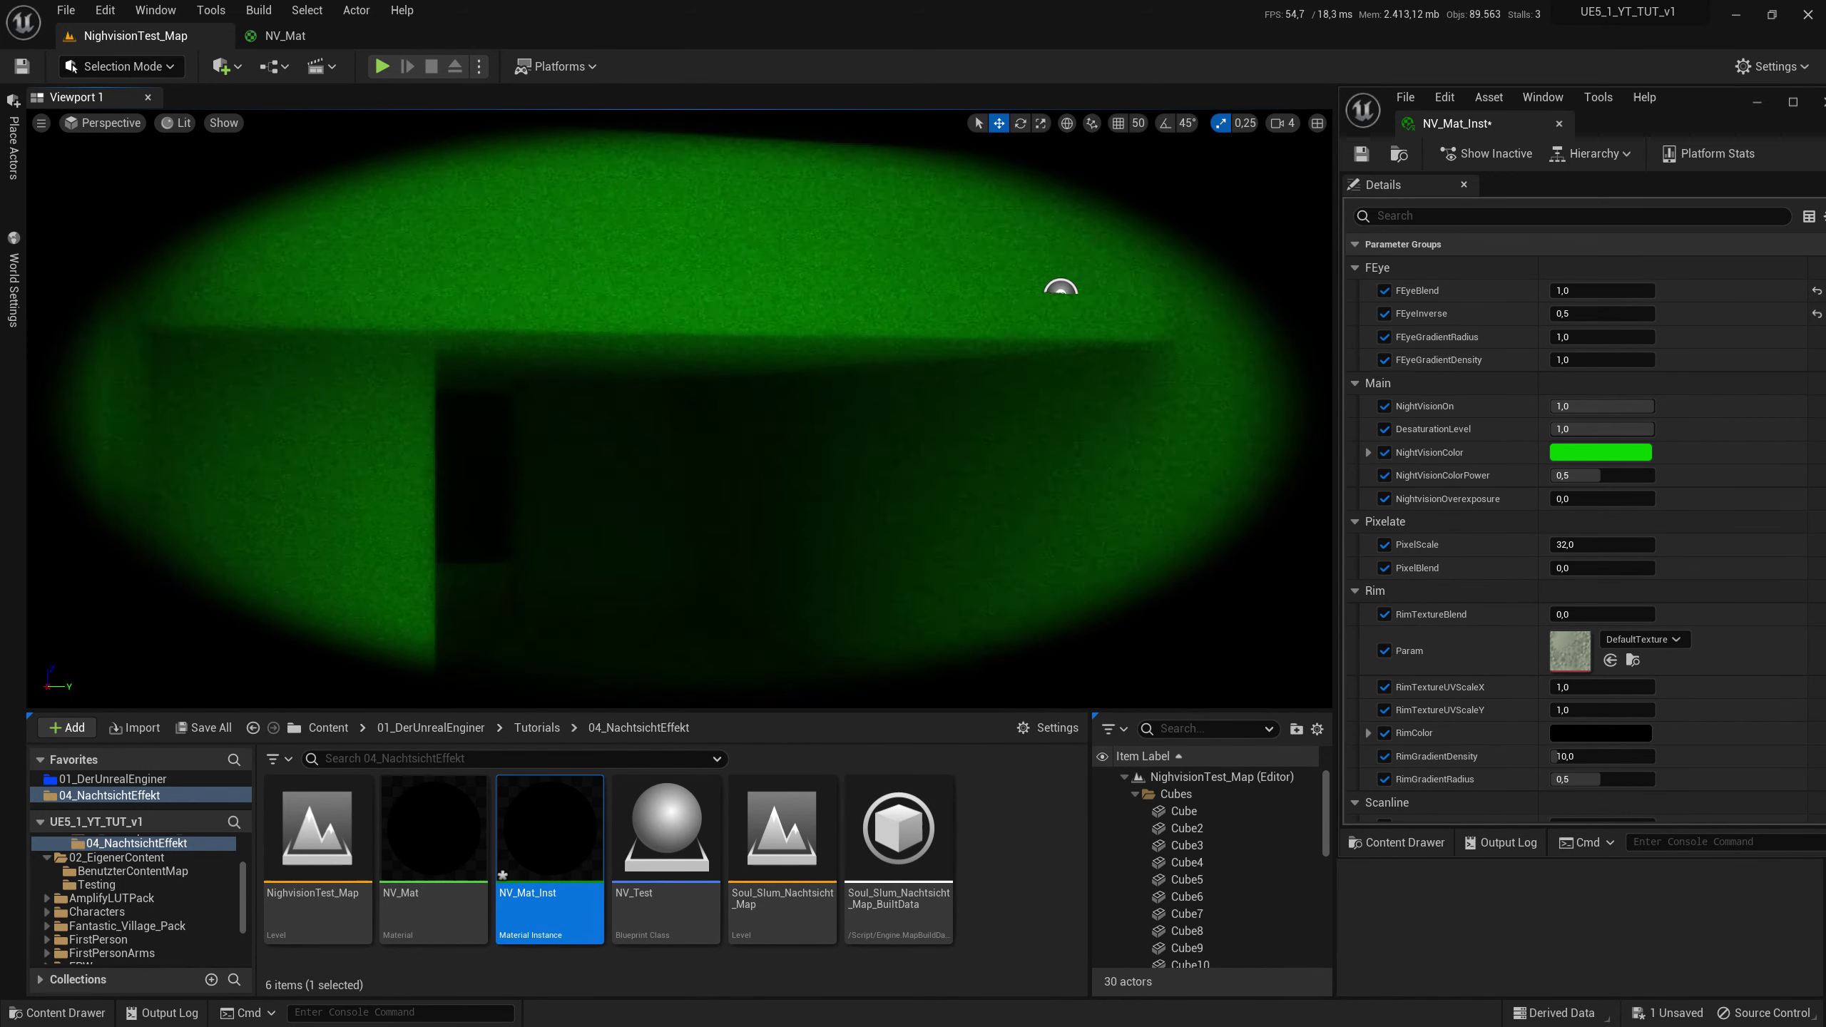
right_click_drag(750, 283, 750, 283)
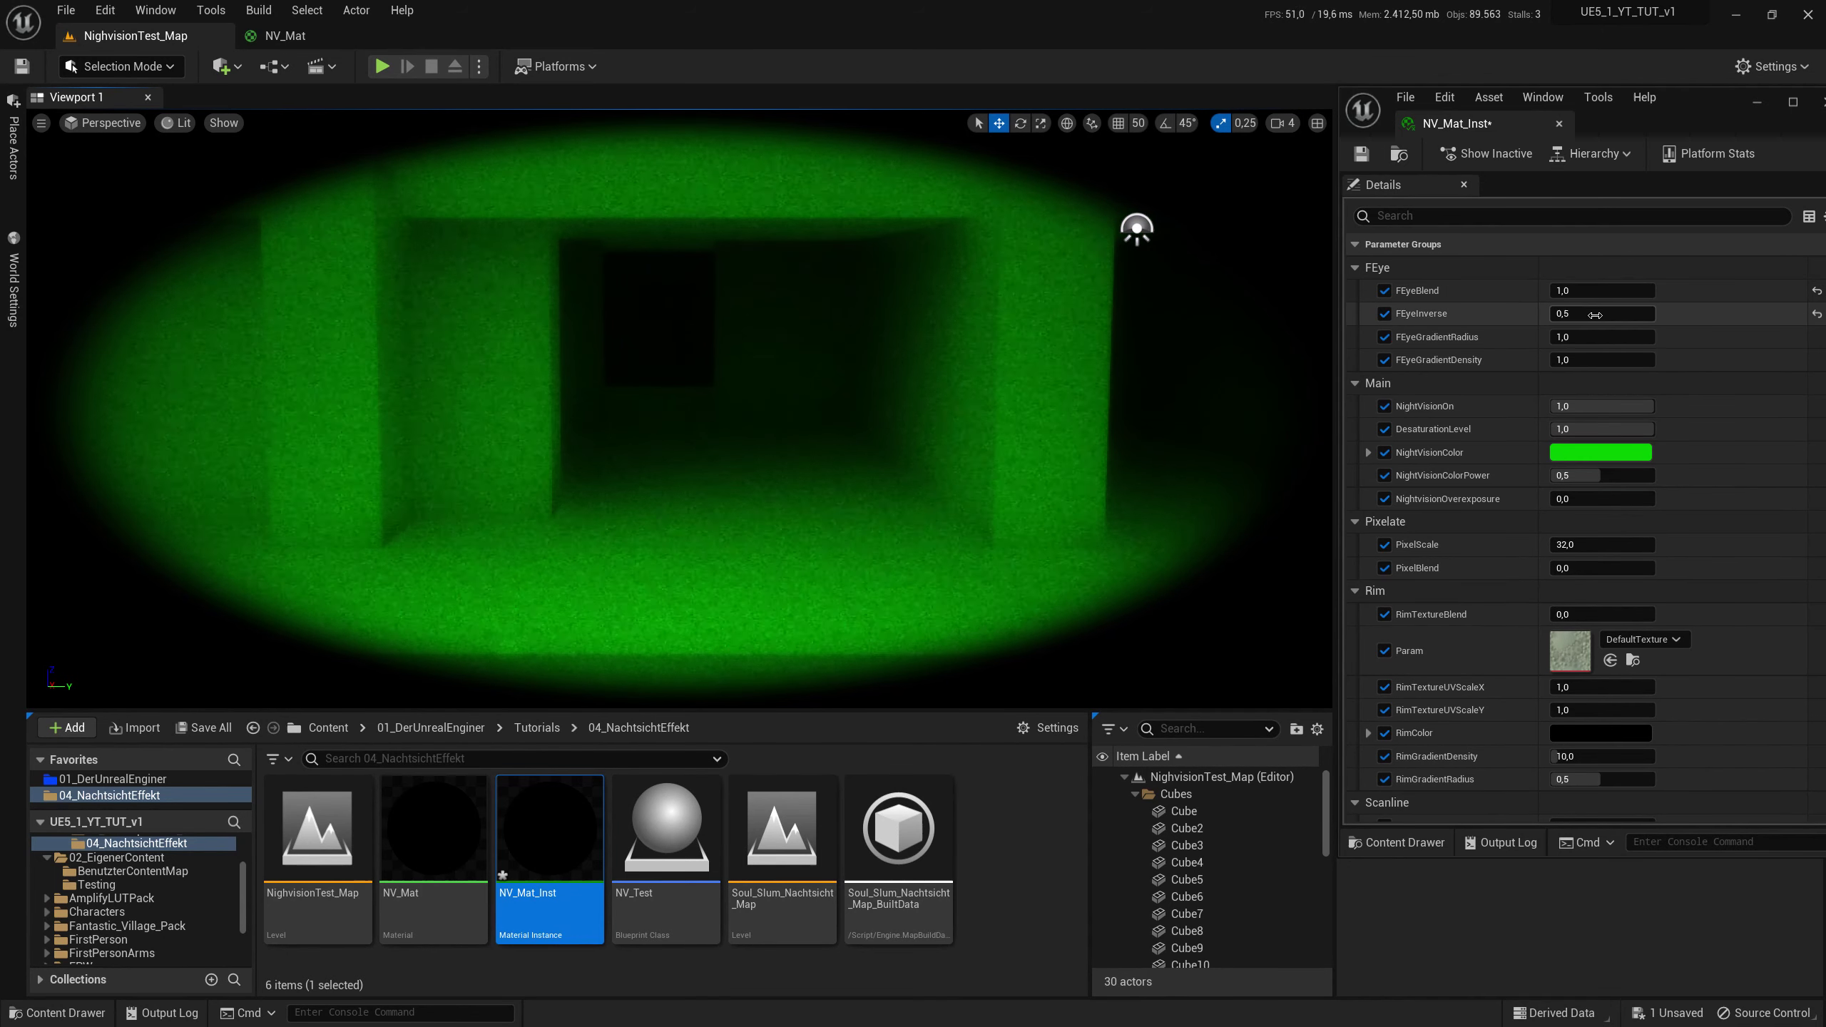
mouse_move(1602, 313)
left_mouse_down()
mouse_move(1578, 314)
mouse_move(1625, 314)
mouse_move(1521, 313)
mouse_move(1567, 313)
left_mouse_up()
type("0")
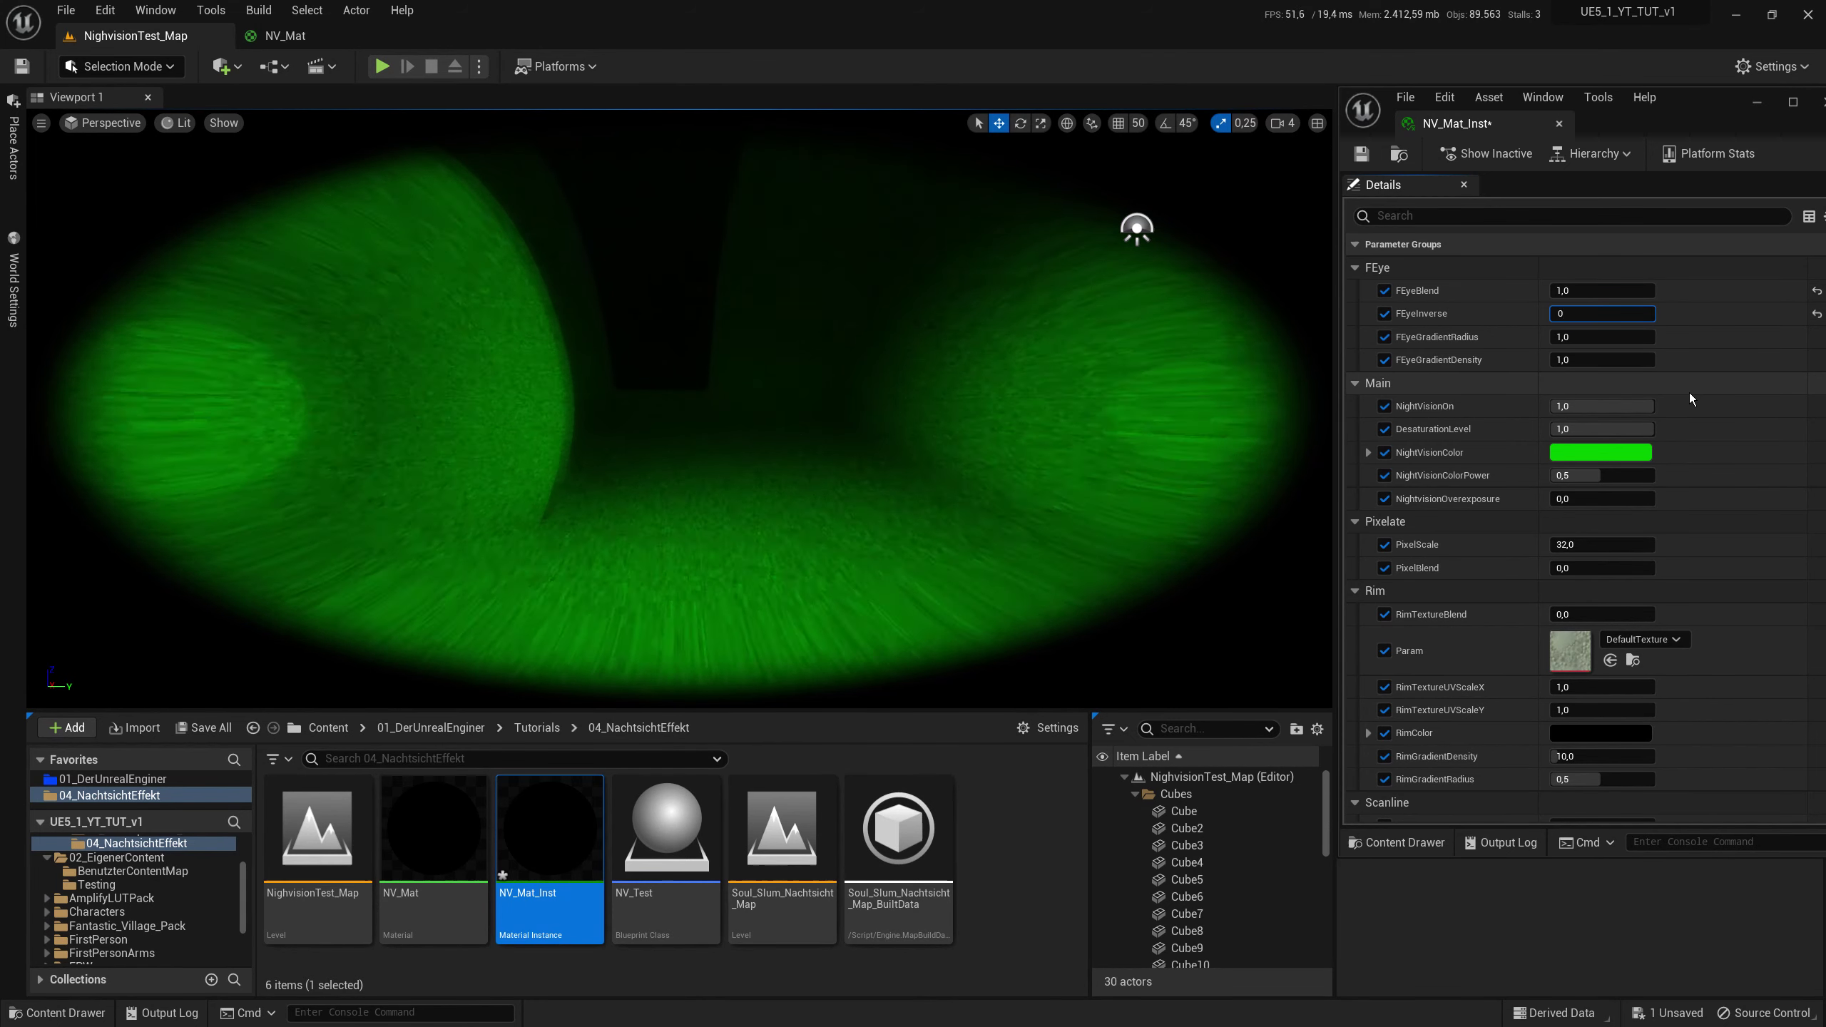
key("Return")
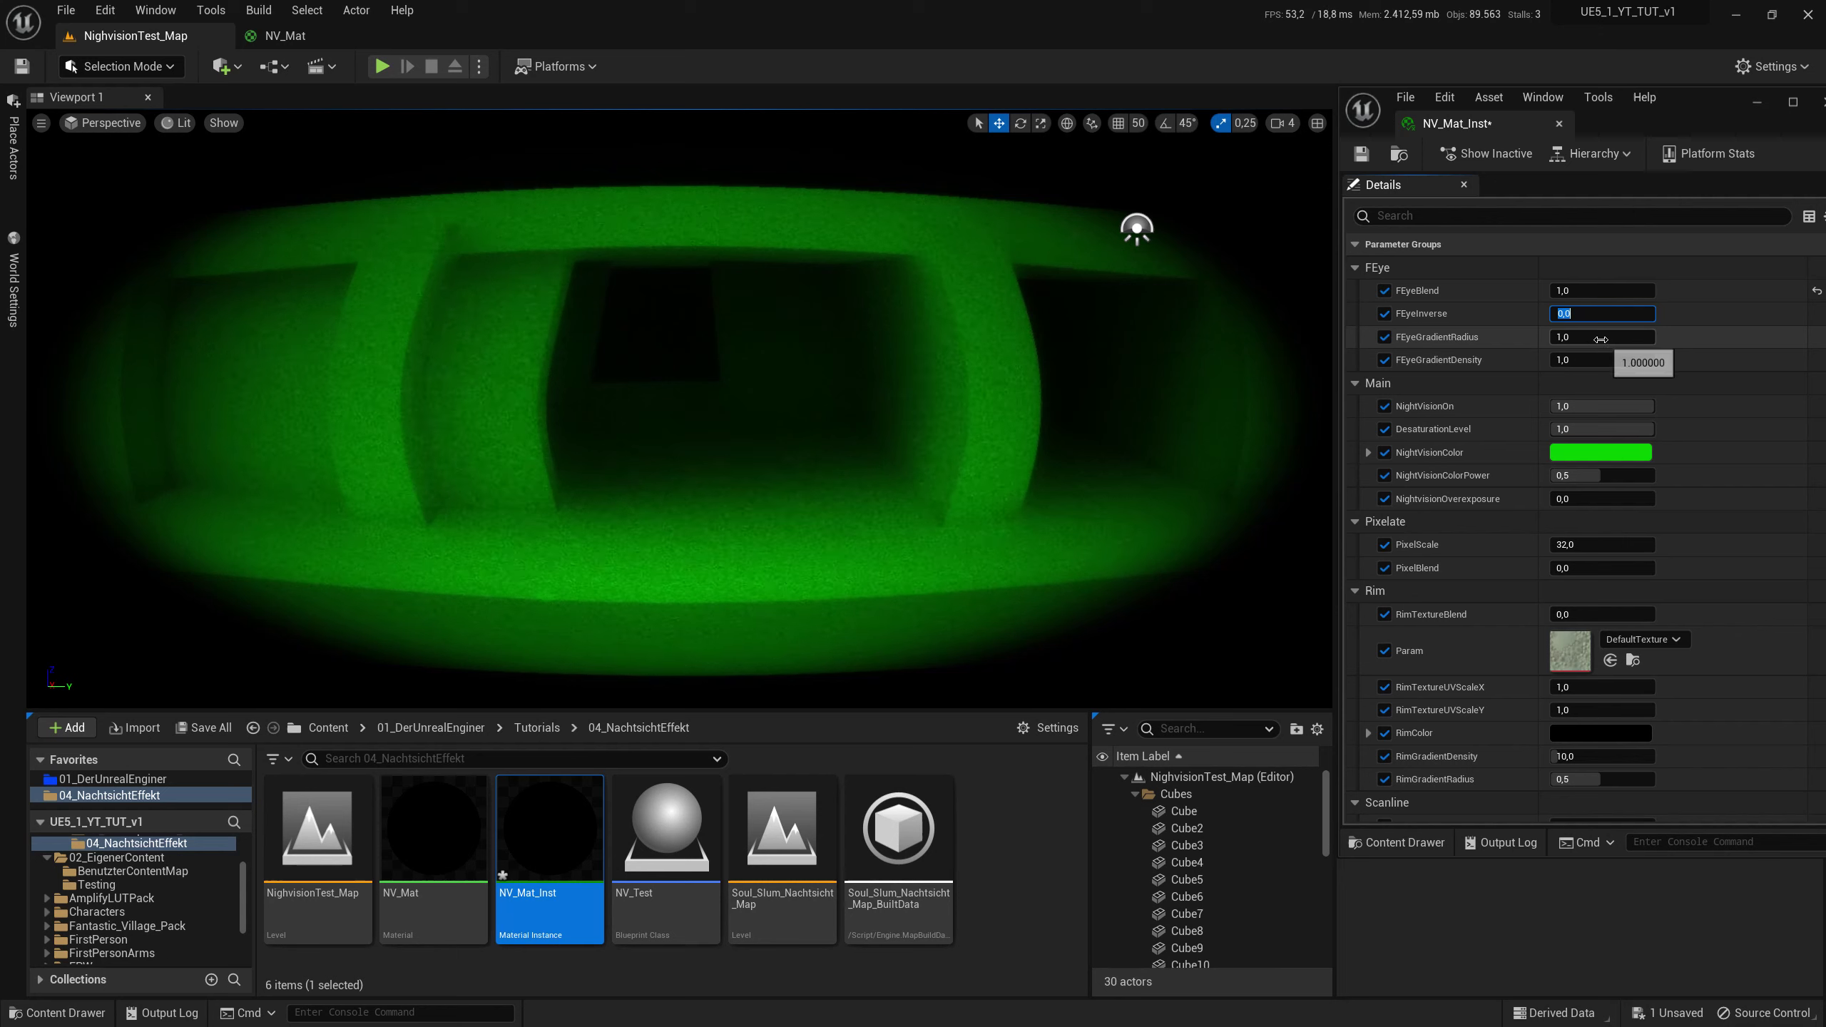
Step: Scrub FEyeGradientRadius down to 0,057705 and FEyeGradientDensity up to 2,621361, checking the viewport
mouse_move(1599, 337)
left_mouse_down()
mouse_move(1653, 337)
mouse_move(1607, 337)
left_mouse_up()
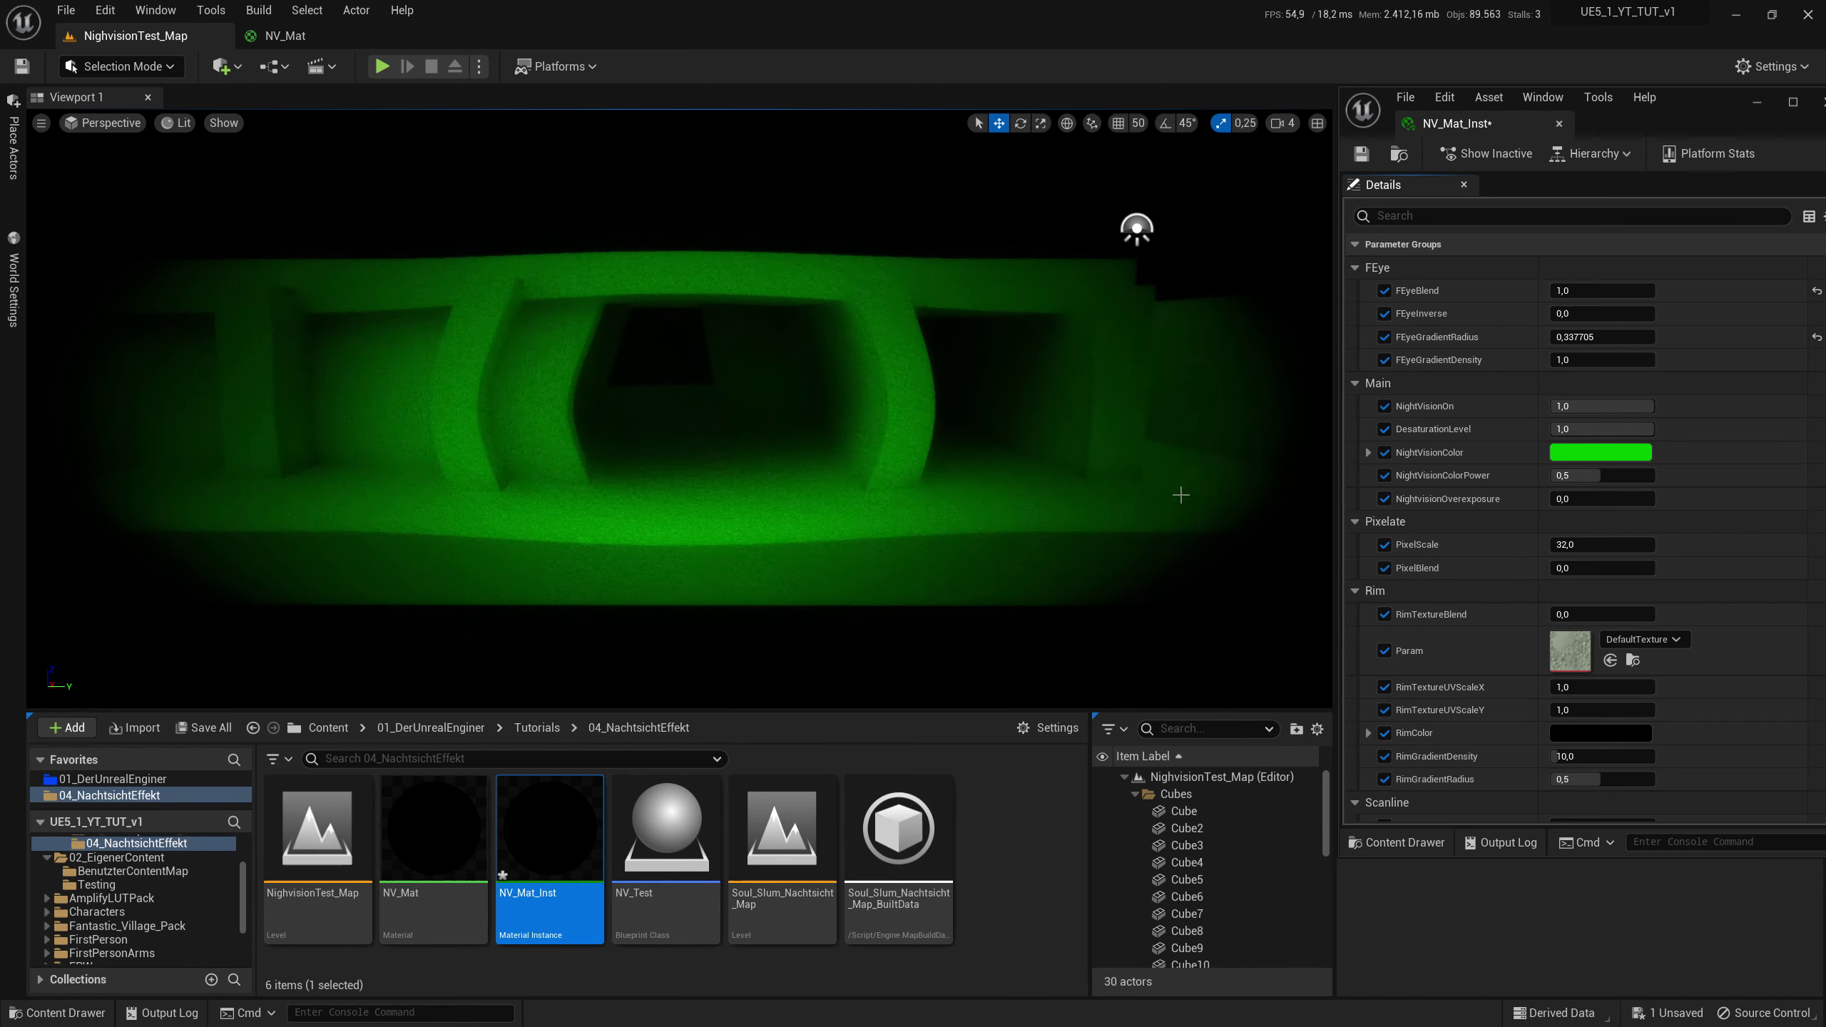
mouse_move(1108, 435)
right_mouse_down()
mouse_move(1222, 432)
mouse_move(1042, 431)
mouse_move(1098, 444)
right_mouse_up()
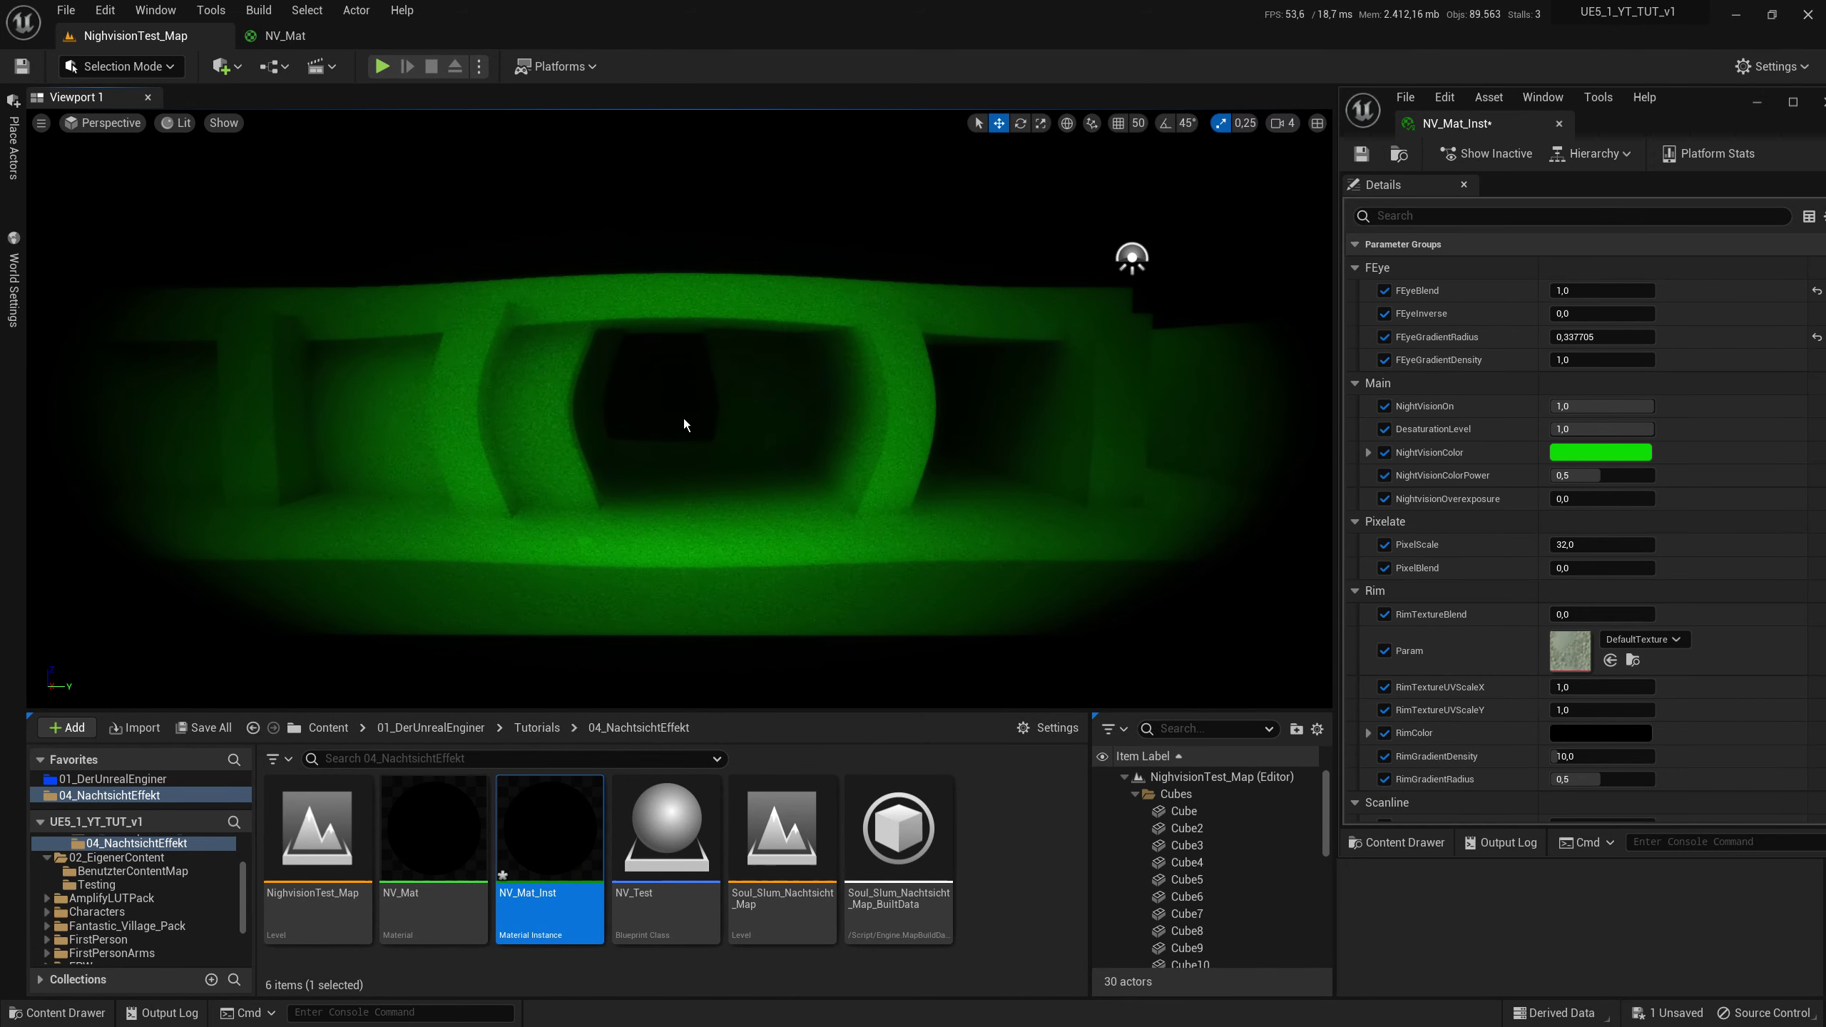
left_click_drag(1602, 337, 1574, 336)
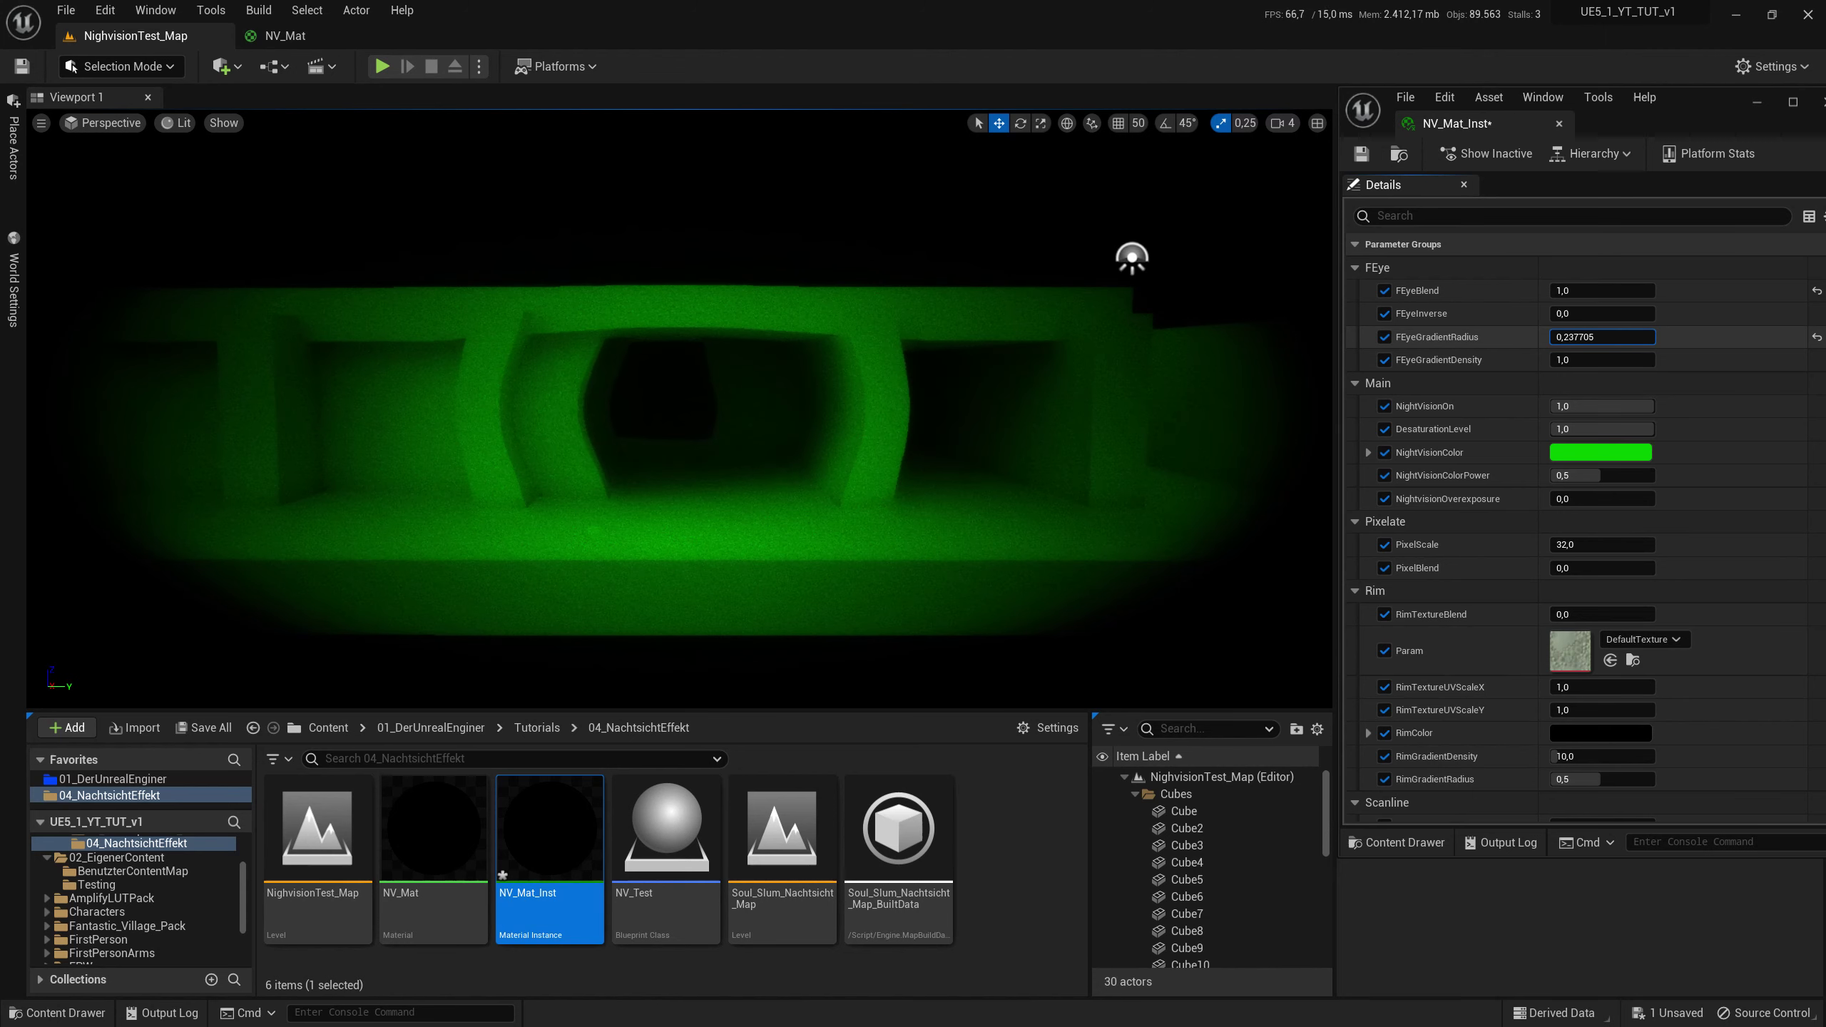
right_click_drag(647, 396, 589, 403)
right_click_drag(695, 251, 695, 251)
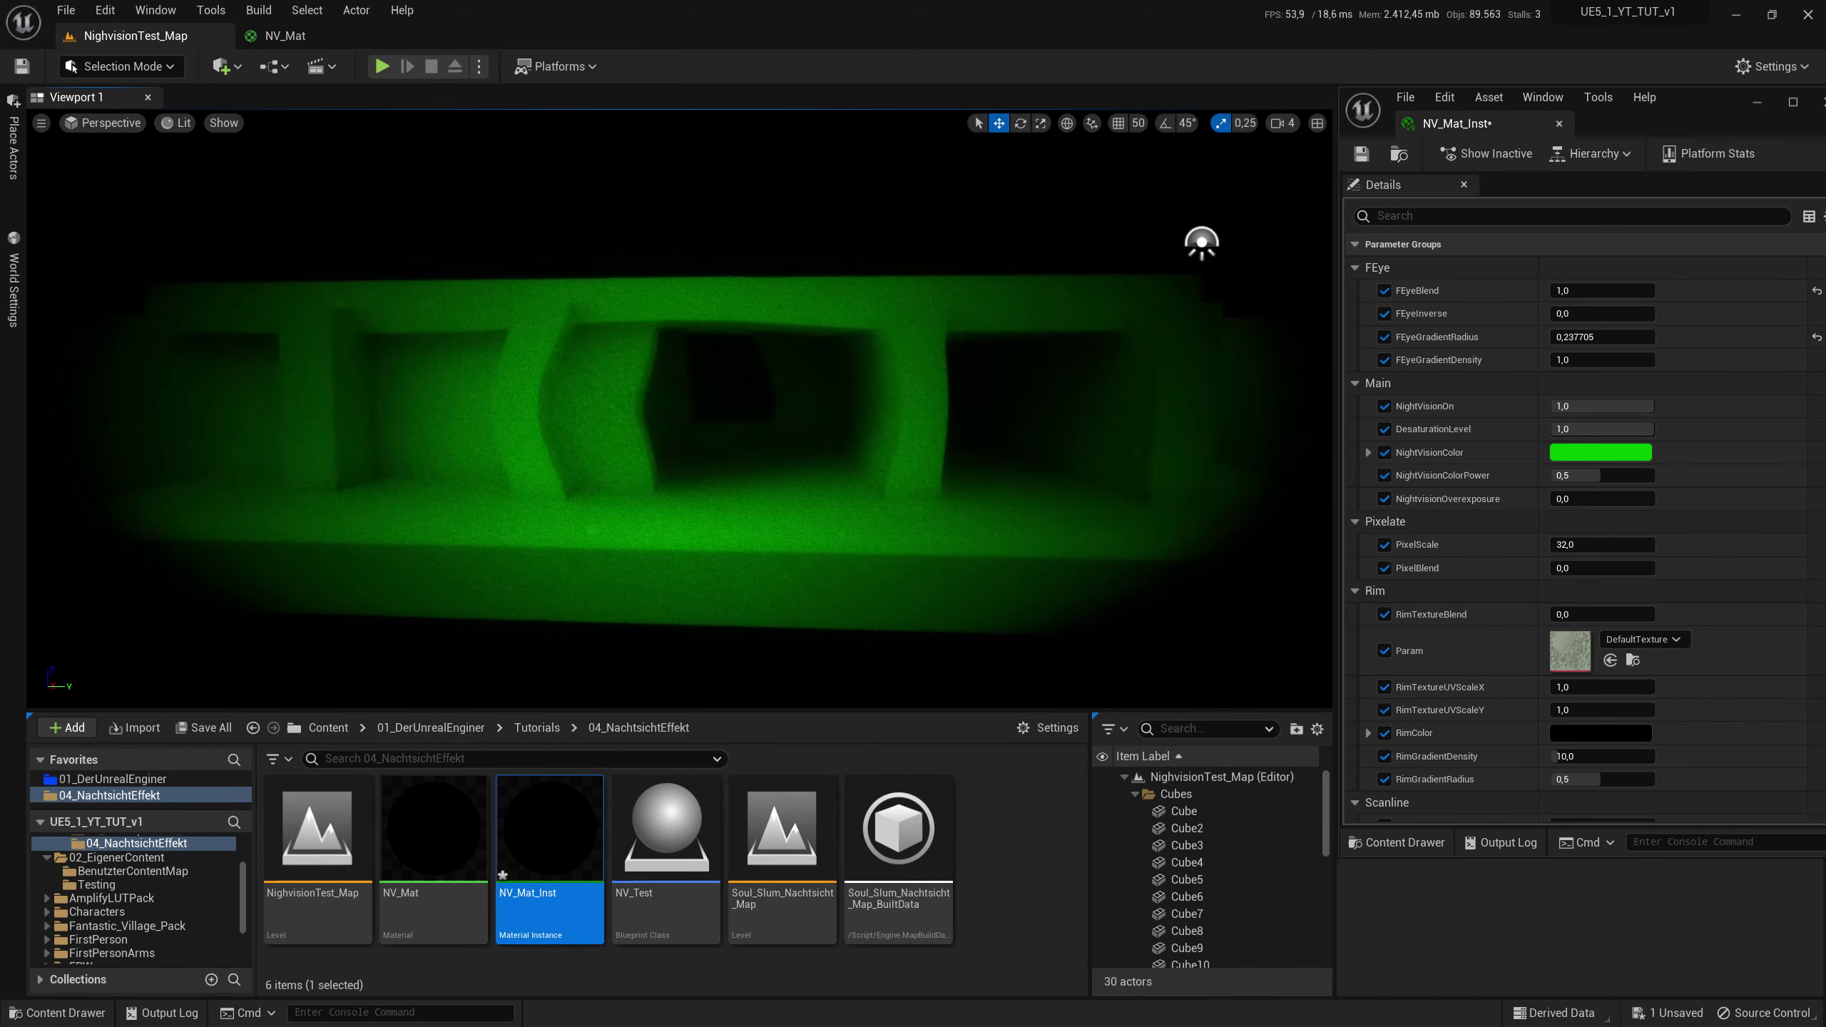
right_click_drag(741, 472, 741, 472)
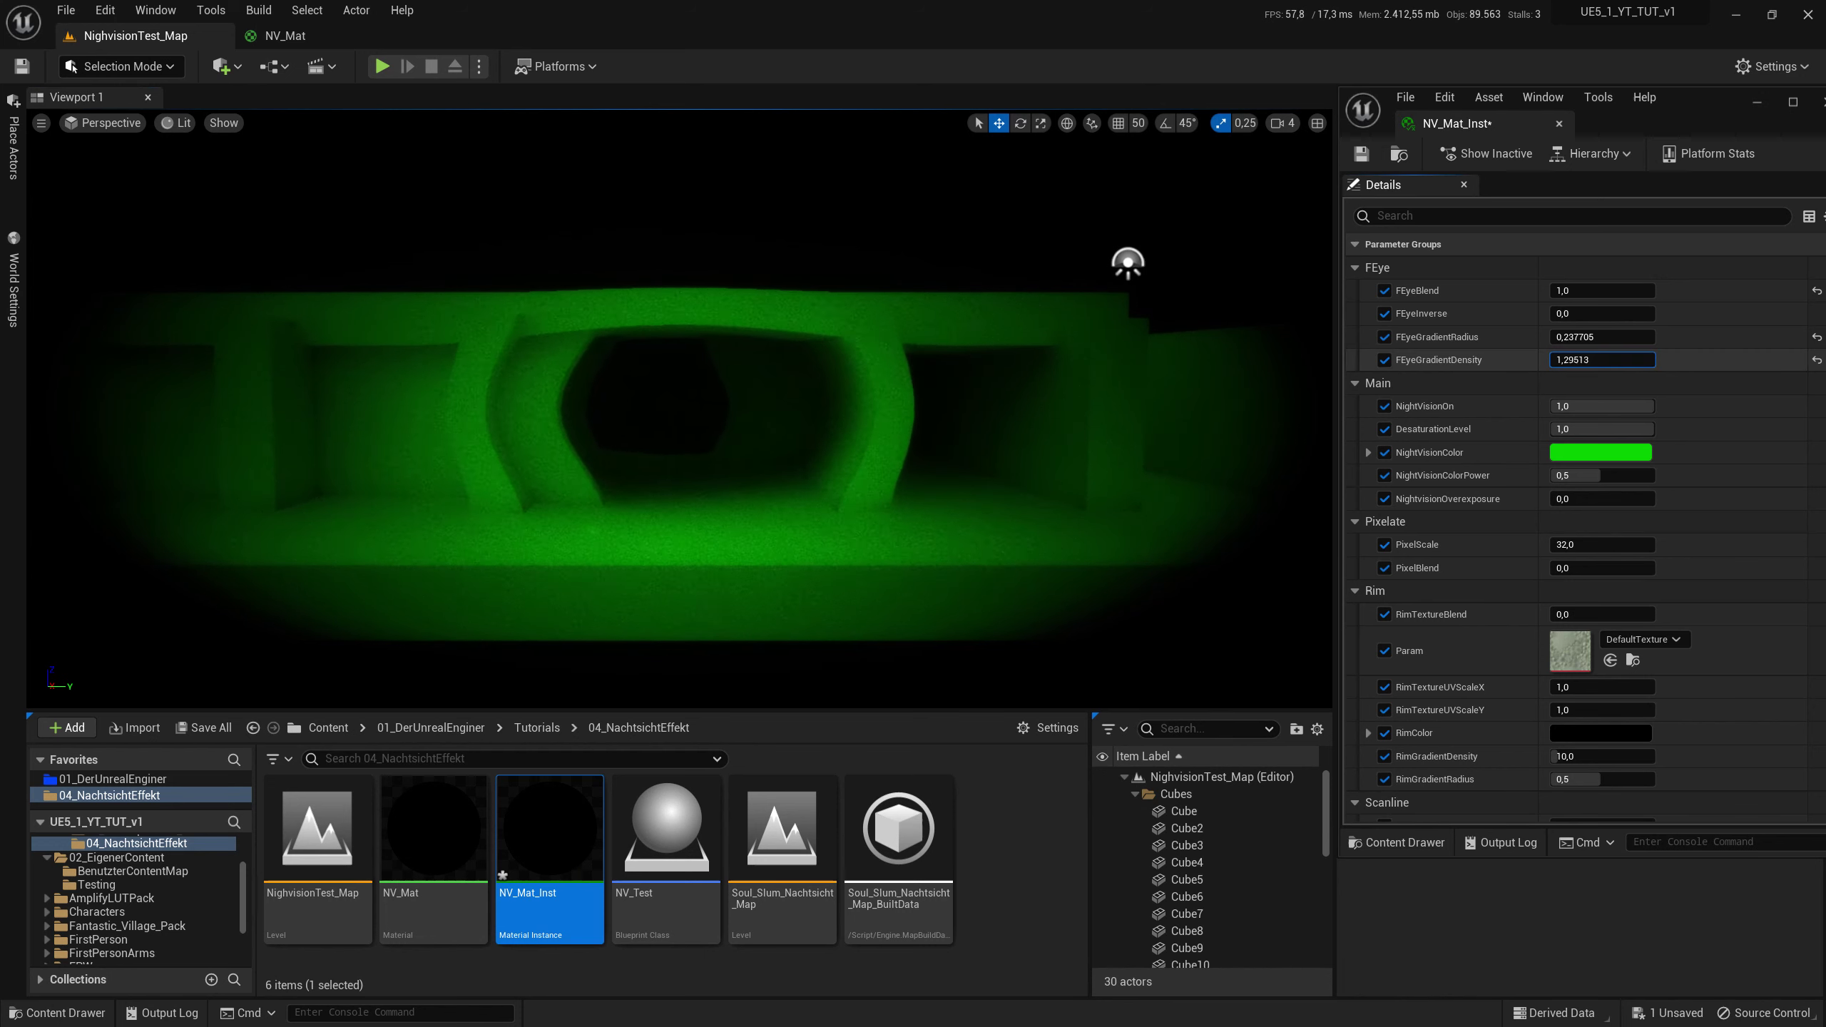
mouse_move(1602, 359)
left_mouse_down()
mouse_move(1654, 359)
mouse_move(1582, 359)
mouse_move(1604, 360)
mouse_move(1591, 337)
mouse_move(1605, 360)
left_mouse_up()
mouse_move(791, 396)
right_mouse_down()
mouse_move(504, 389)
mouse_move(719, 389)
right_mouse_up()
left_click_drag(1595, 336, 1590, 337)
right_click_drag(719, 389, 848, 385)
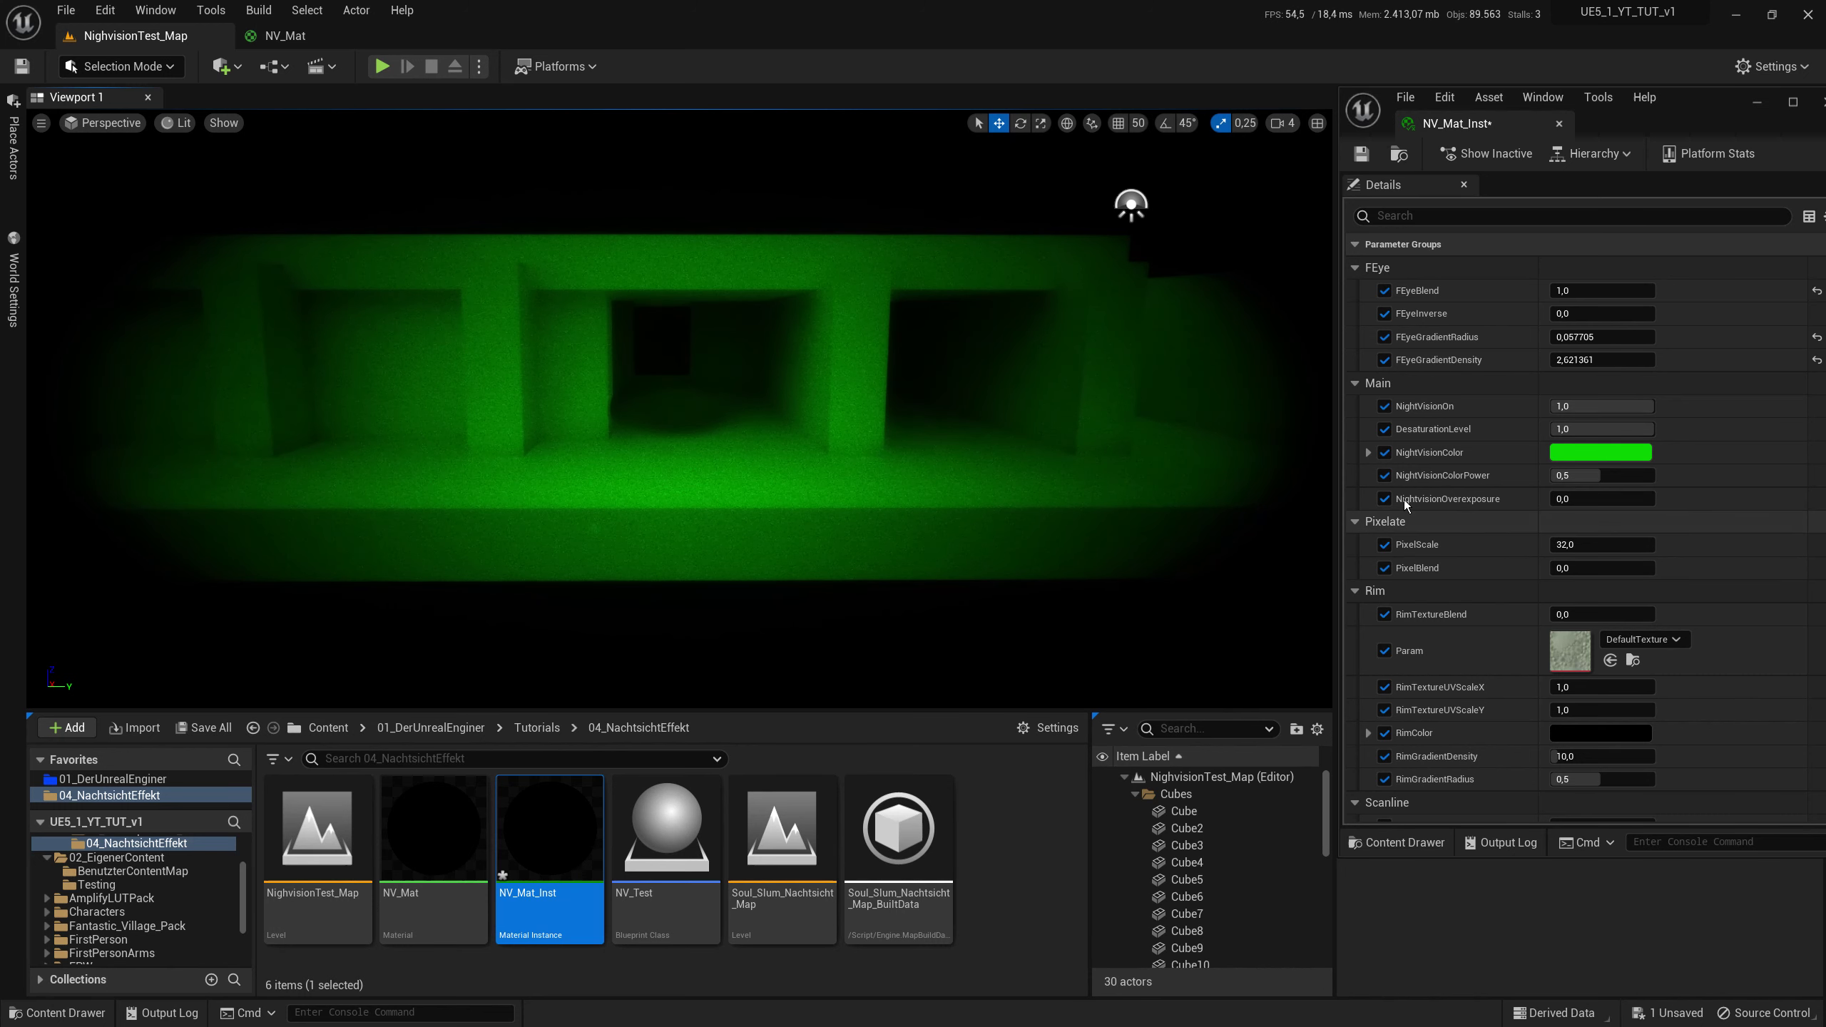
right_click_drag(1279, 403, 1308, 395)
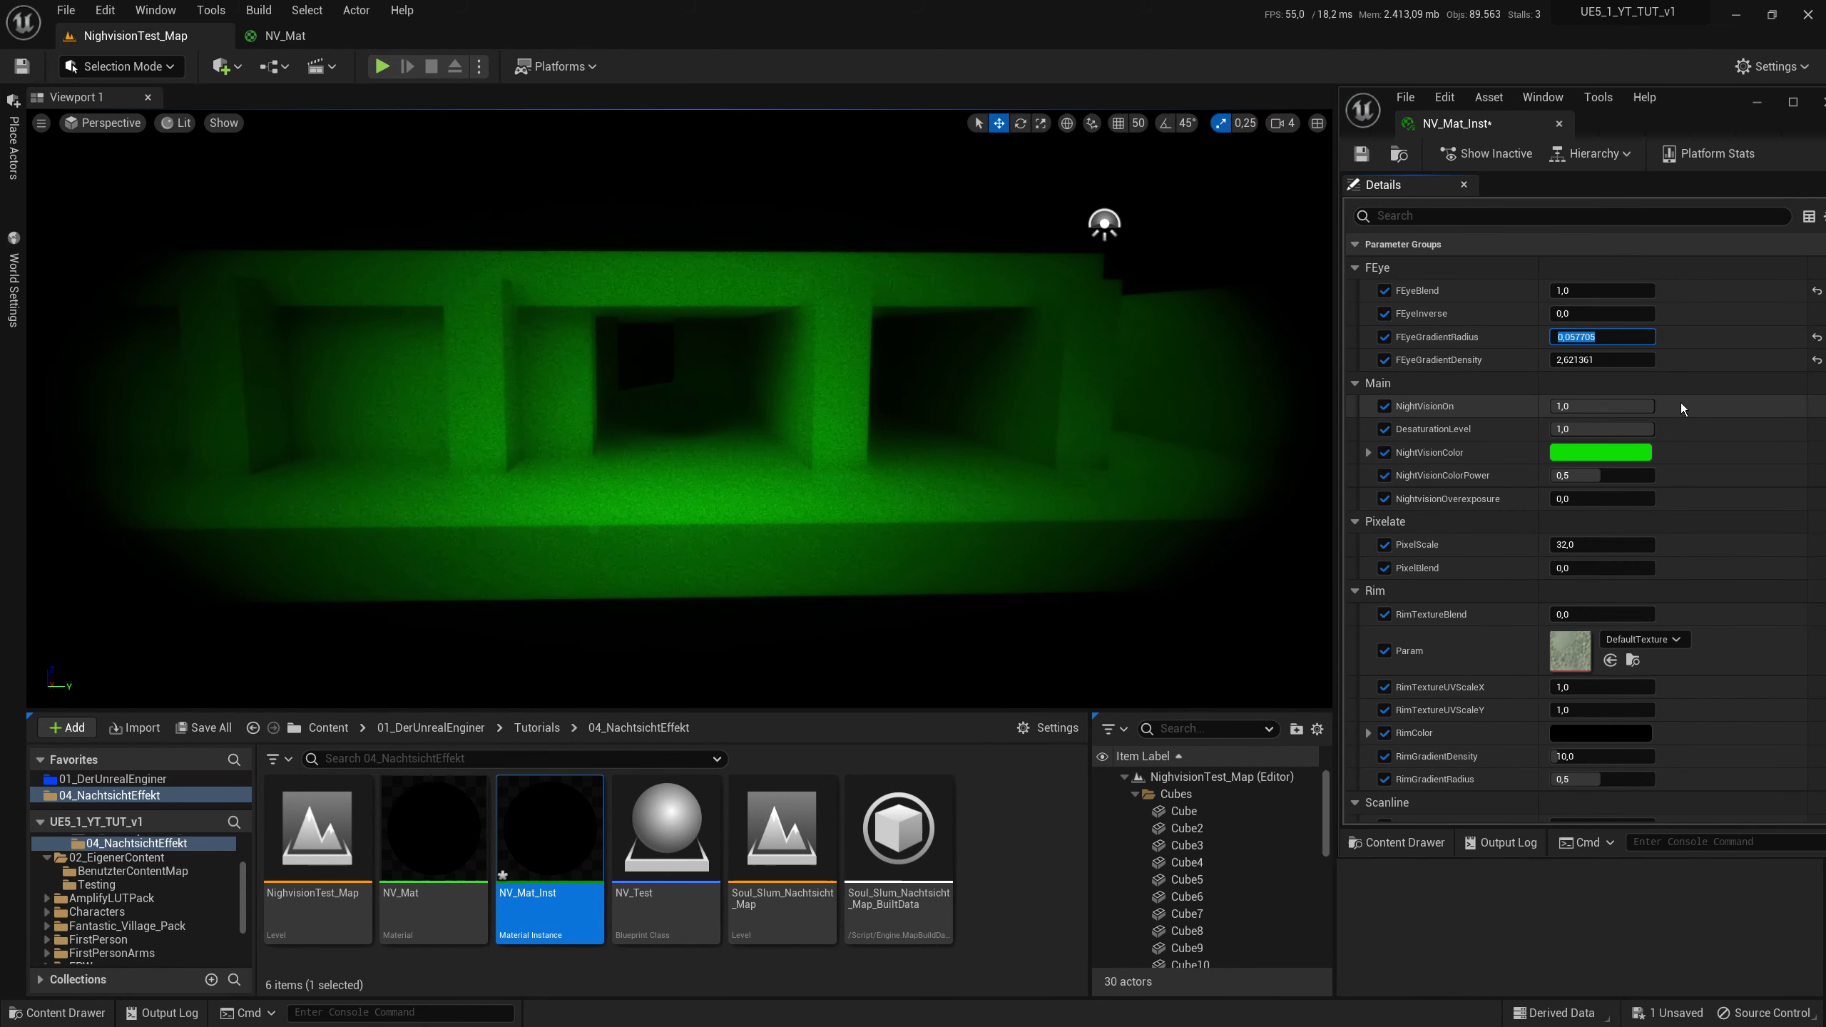
Step: Reset FEyeGradientRadius and FEyeGradientDensity to their 1,0 defaults
left_click(1817, 337)
left_click(1816, 359)
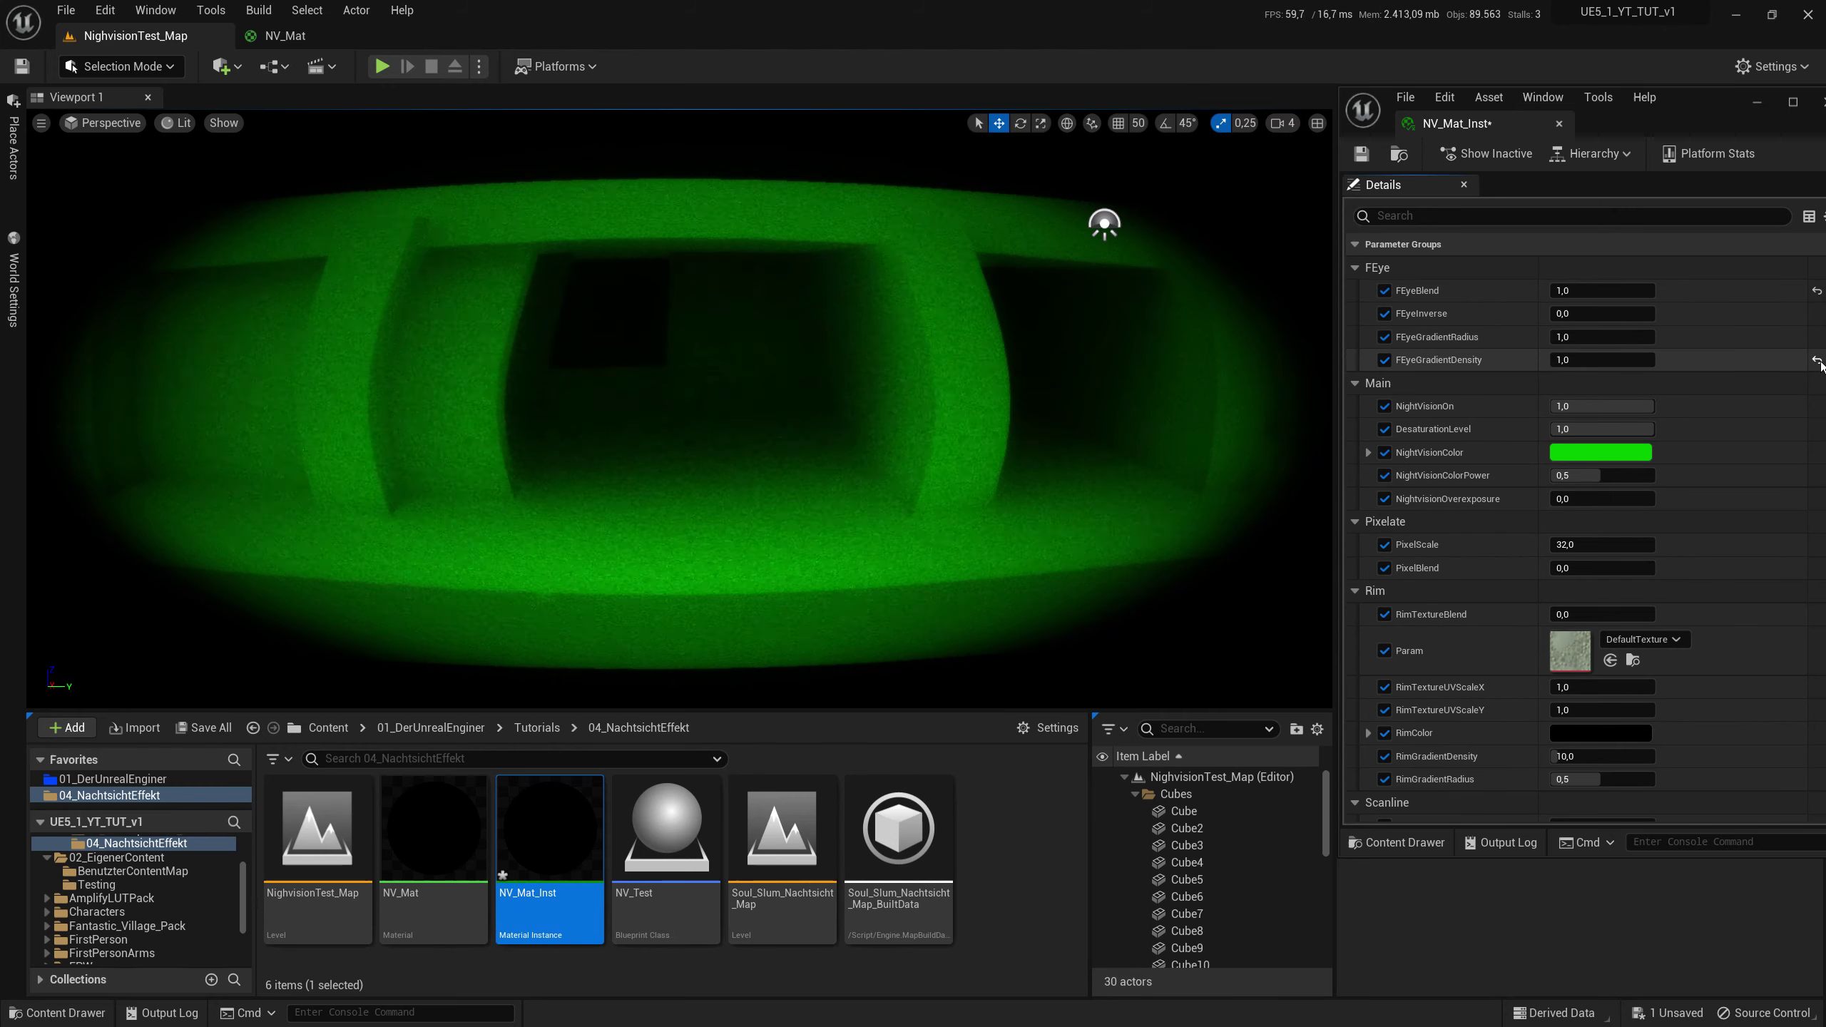
right_click_drag(922, 418, 922, 418)
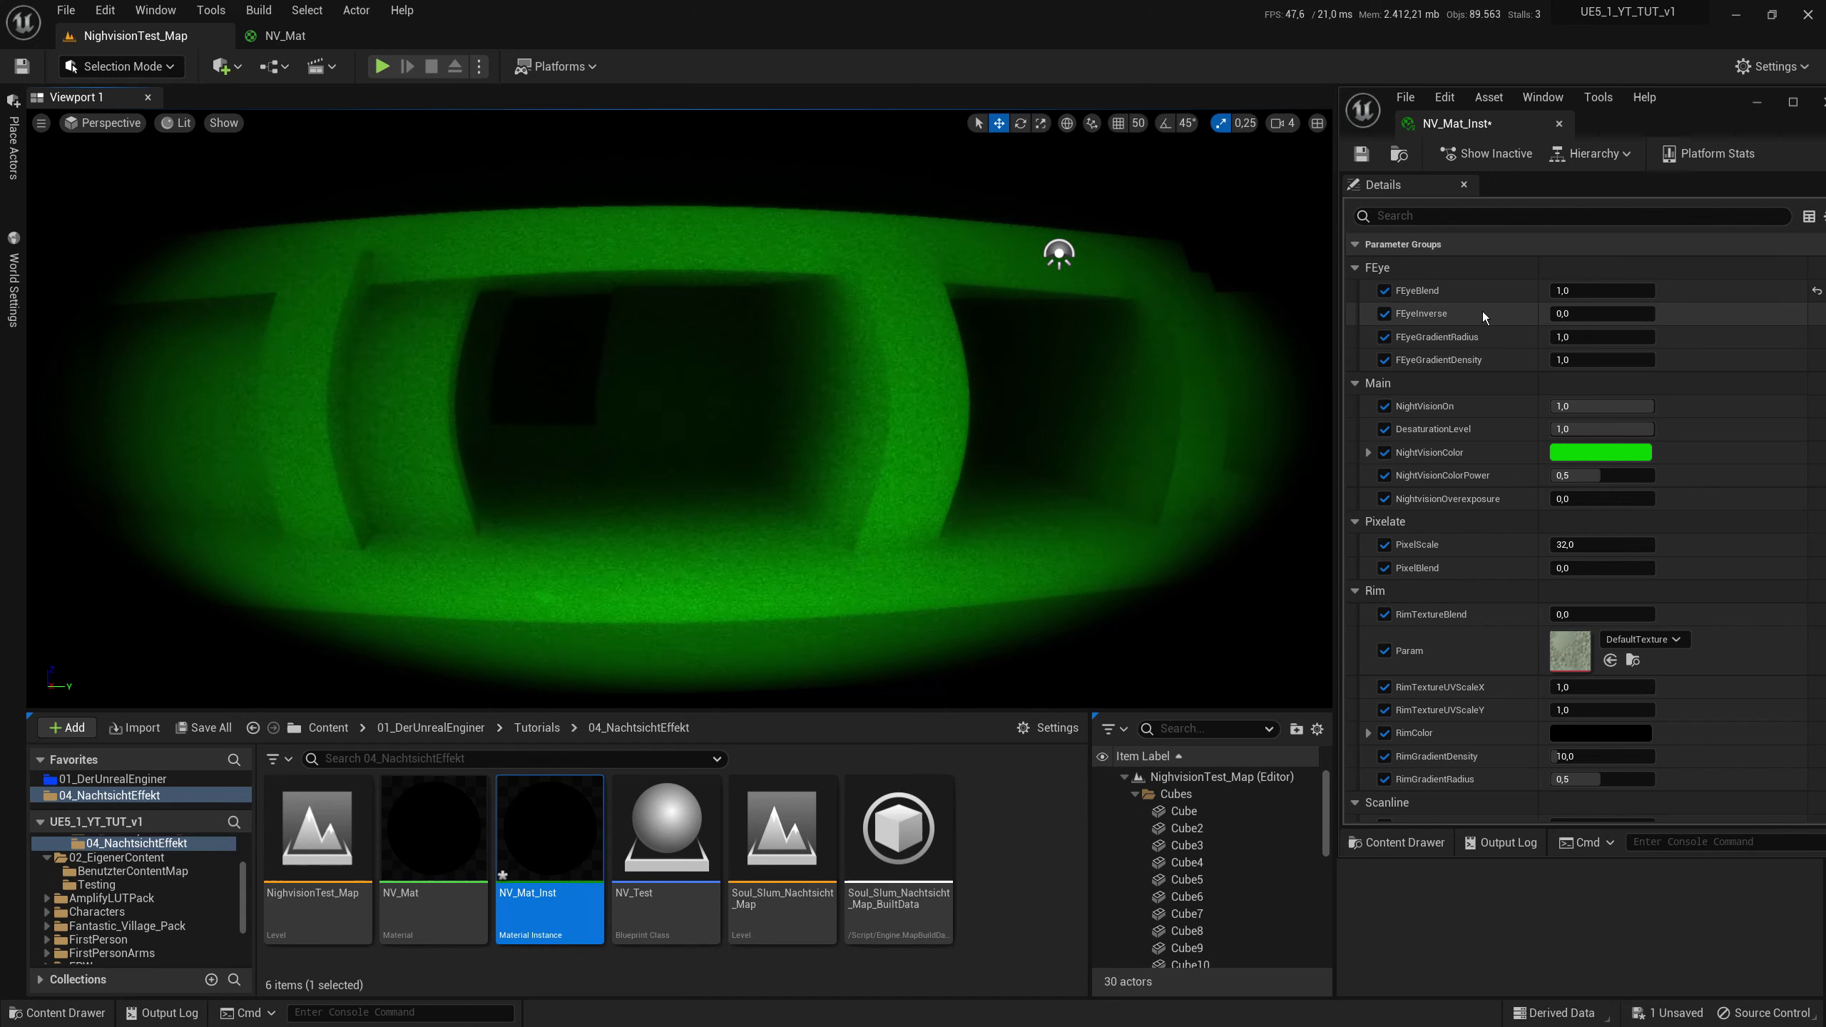
Step: Set FEyeBlend to 0,5 and preview the softer vignette
left_click(1595, 289)
type("0,")
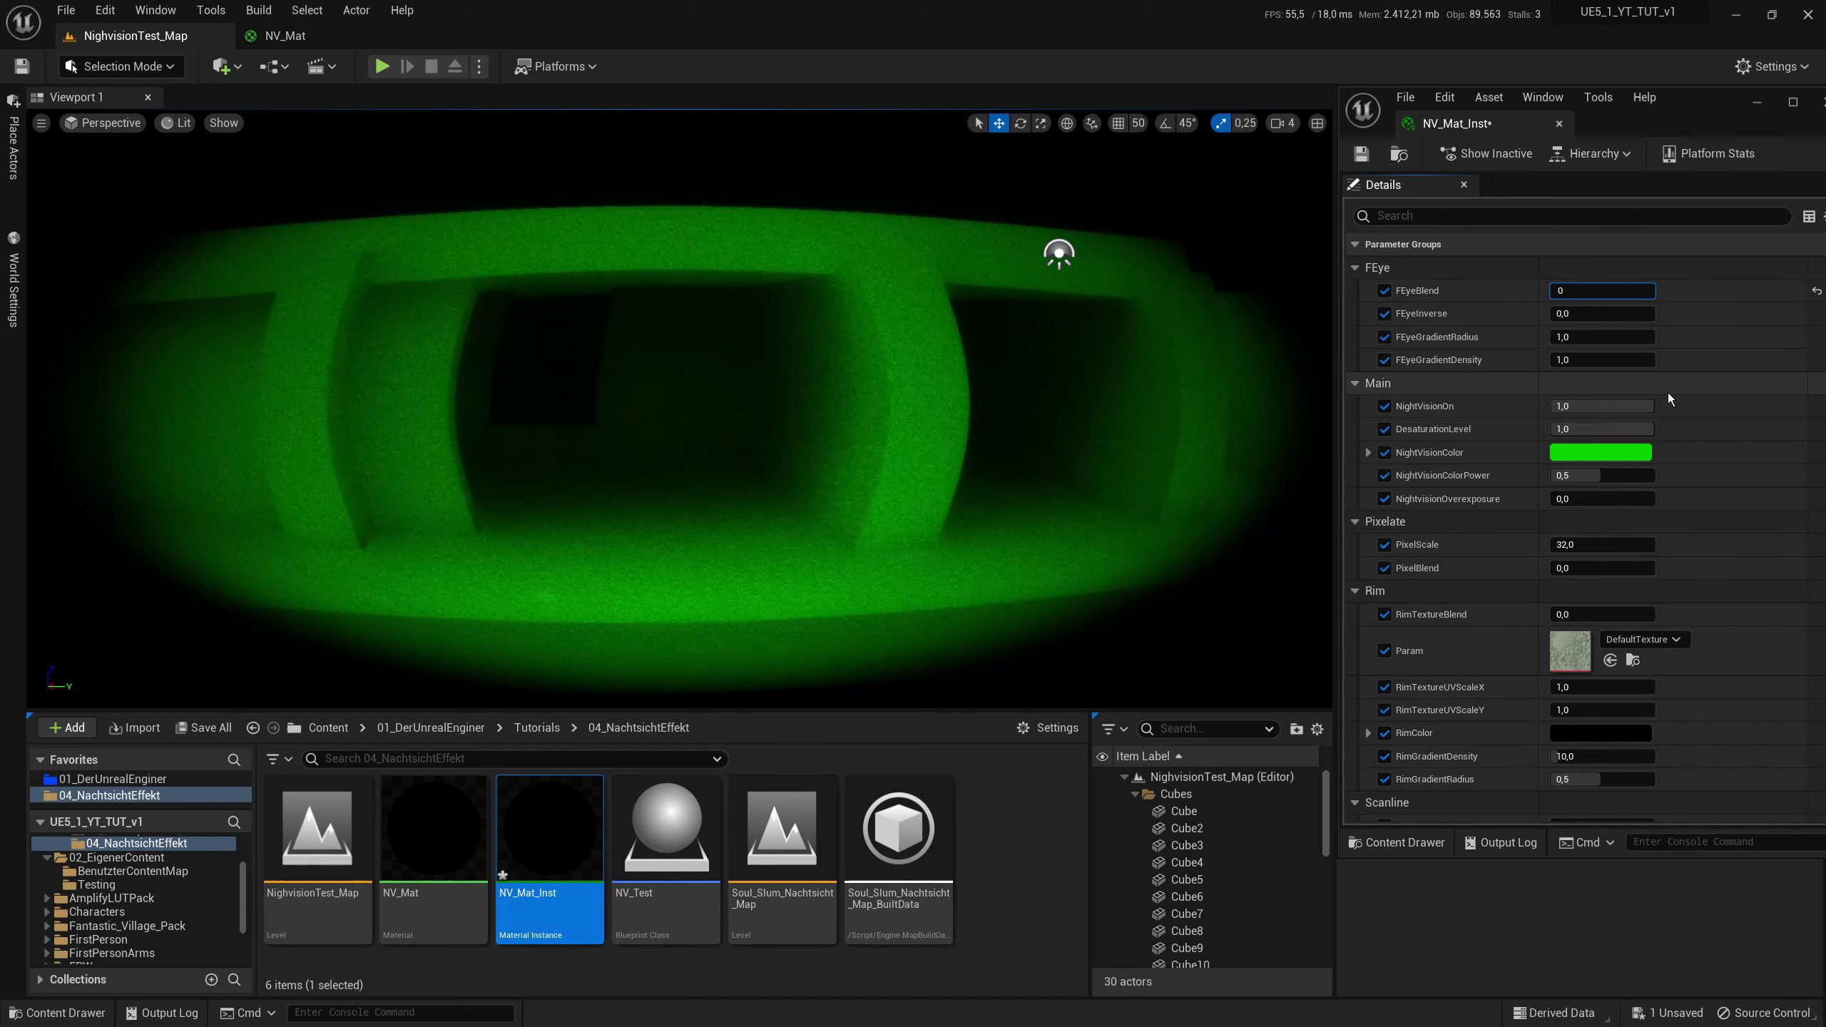
type("5")
key("Return")
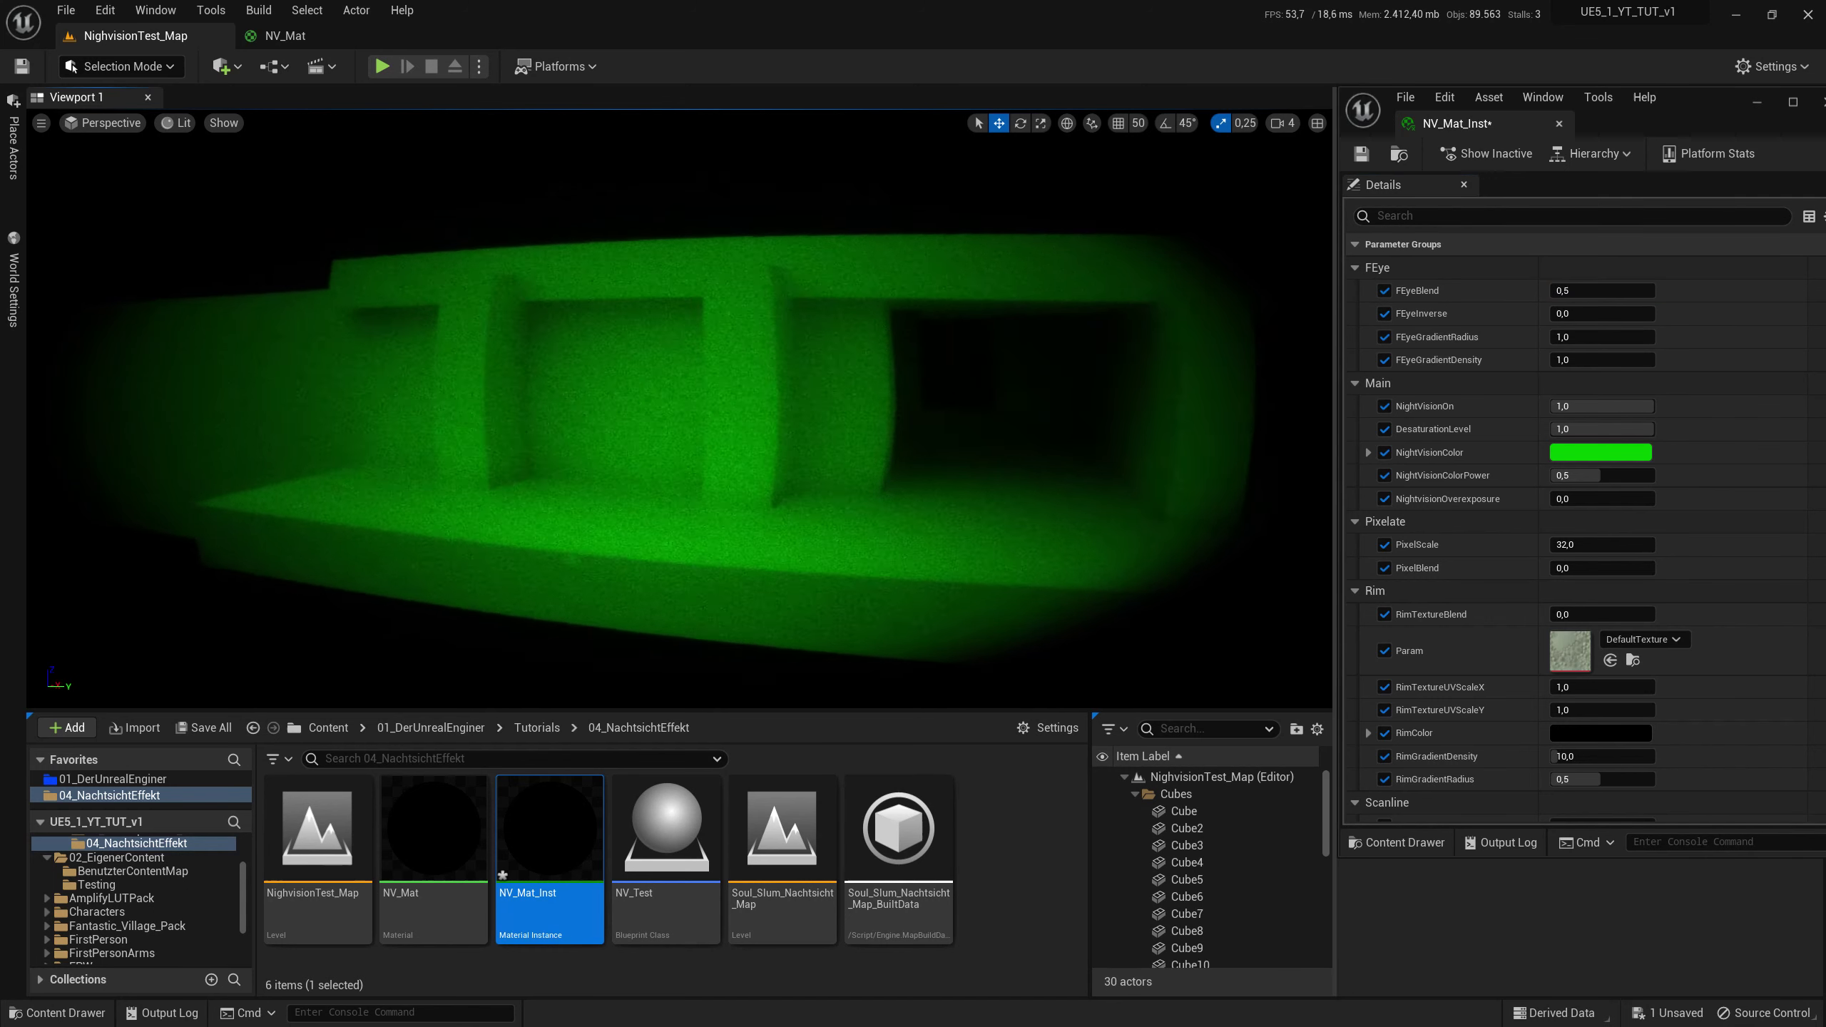
right_click_drag(942, 437, 921, 428)
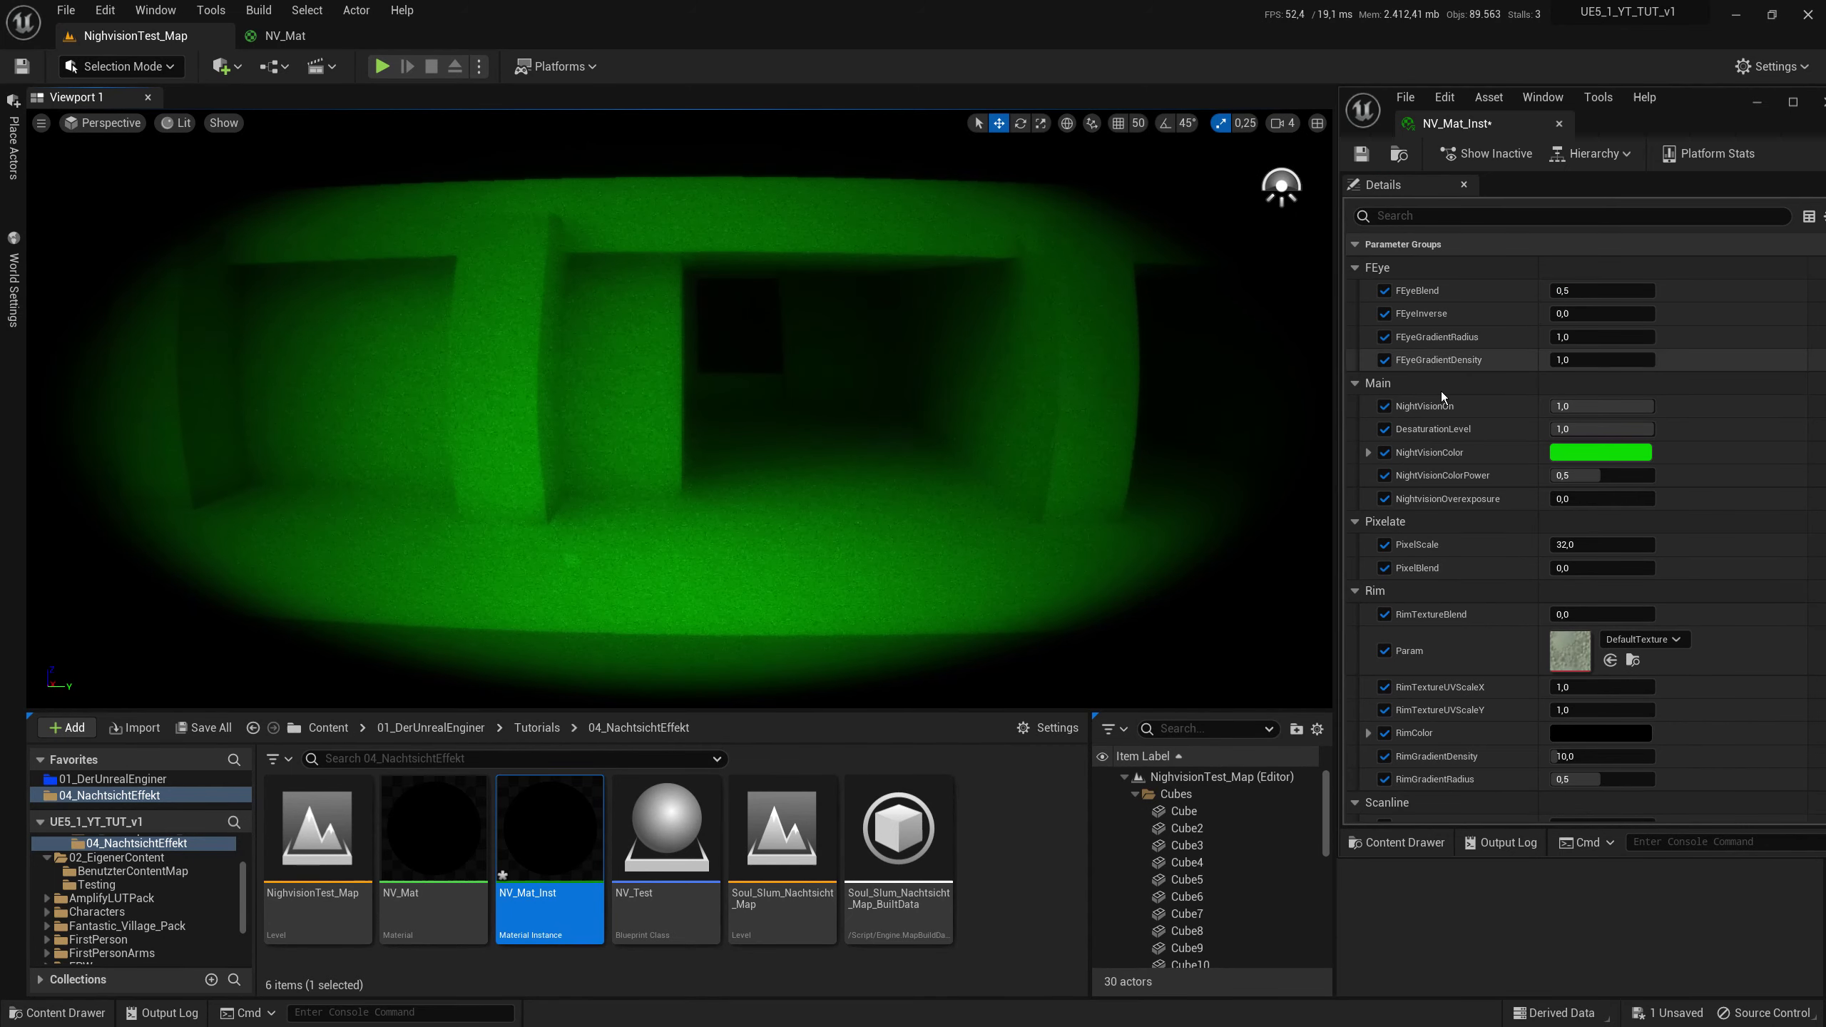
Step: Try several PixelBlend strengths, turning the camera to preview the pixelated room
right_click_drag(1119, 508, 1239, 507)
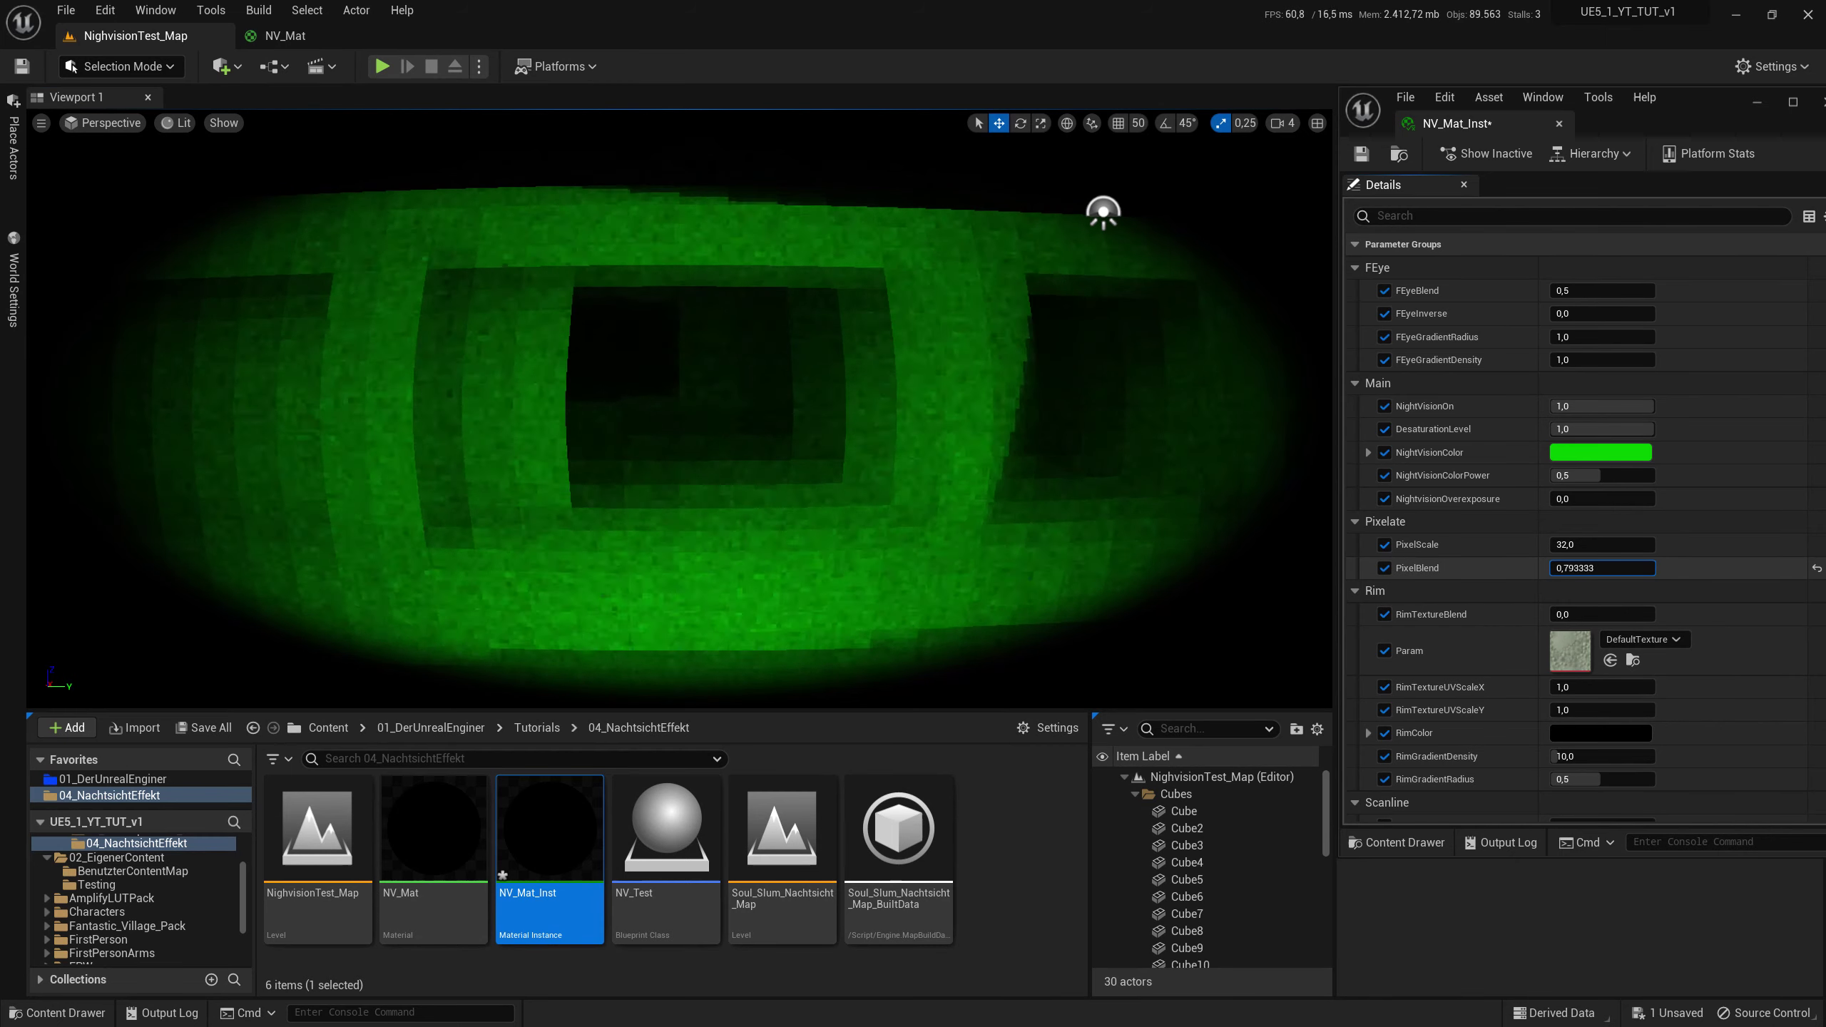
mouse_move(1287, 327)
right_mouse_down()
mouse_move(1312, 330)
mouse_move(952, 477)
right_mouse_up()
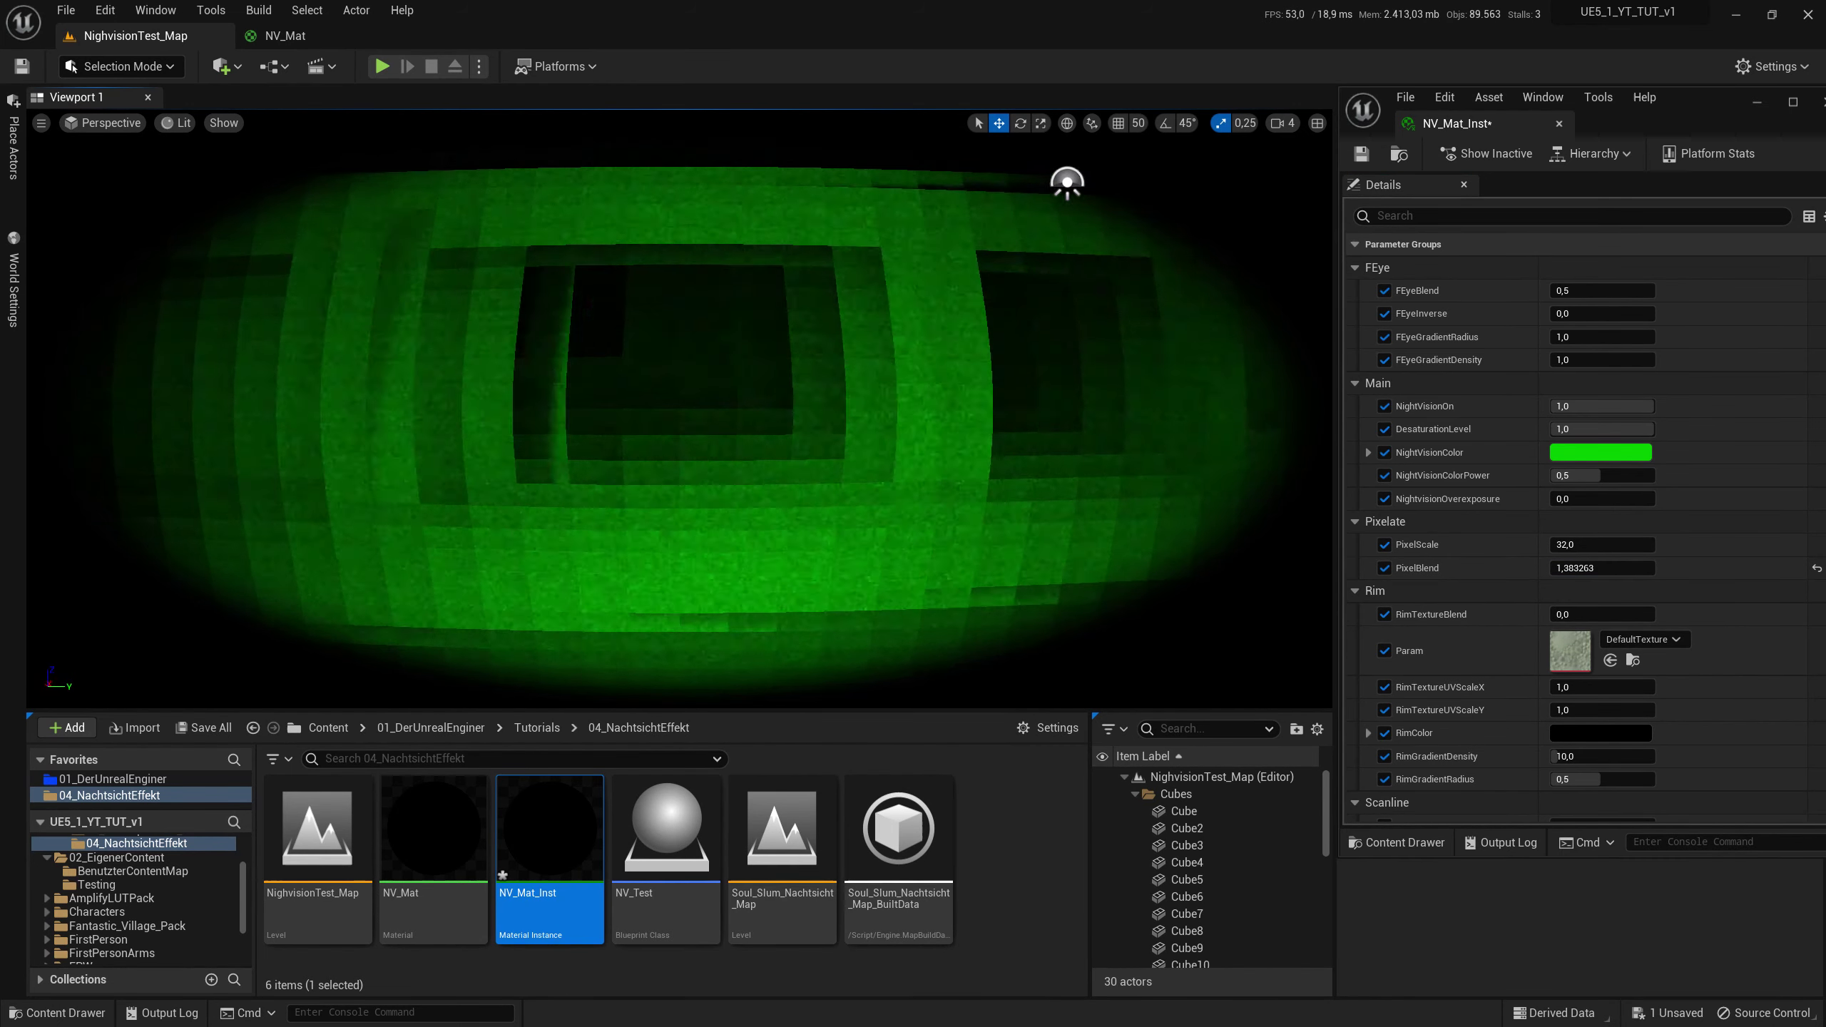
mouse_move(1554, 568)
left_mouse_down()
mouse_move(1525, 568)
mouse_move(1581, 568)
mouse_move(1538, 568)
left_mouse_up()
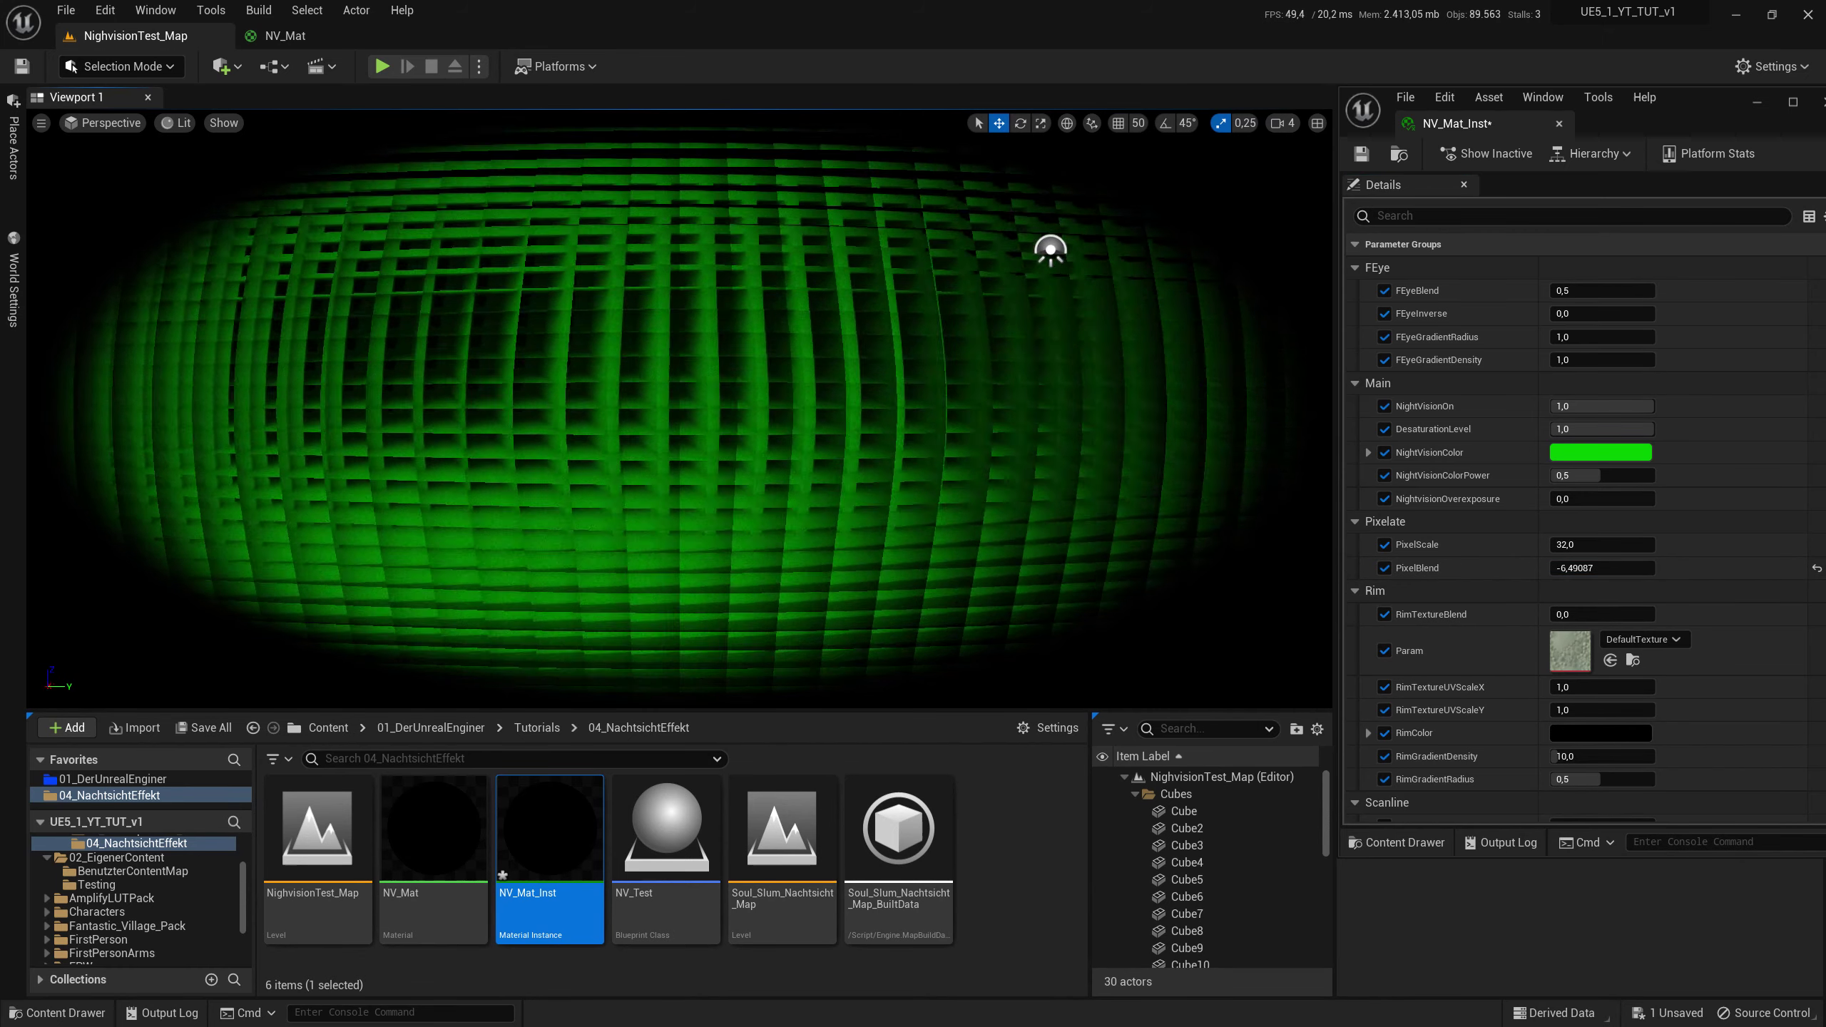
right_click_drag(679, 403, 751, 403)
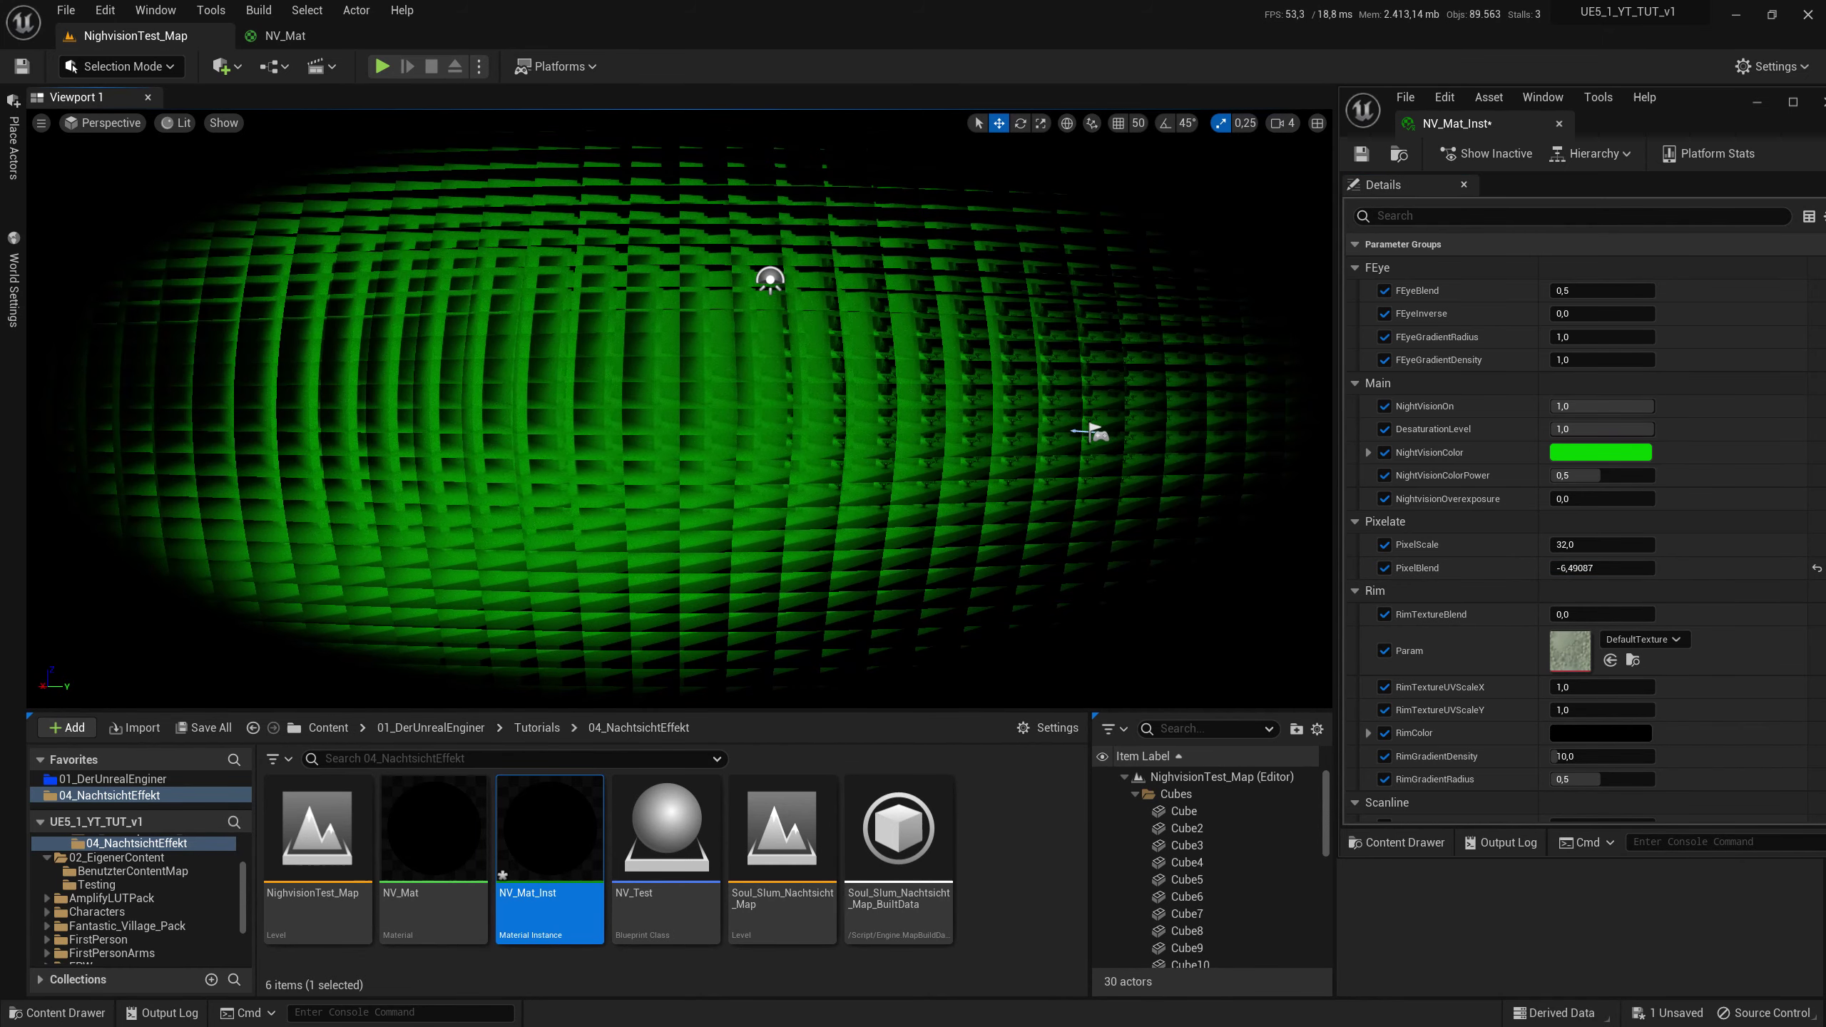
left_click_drag(1581, 568, 1632, 568)
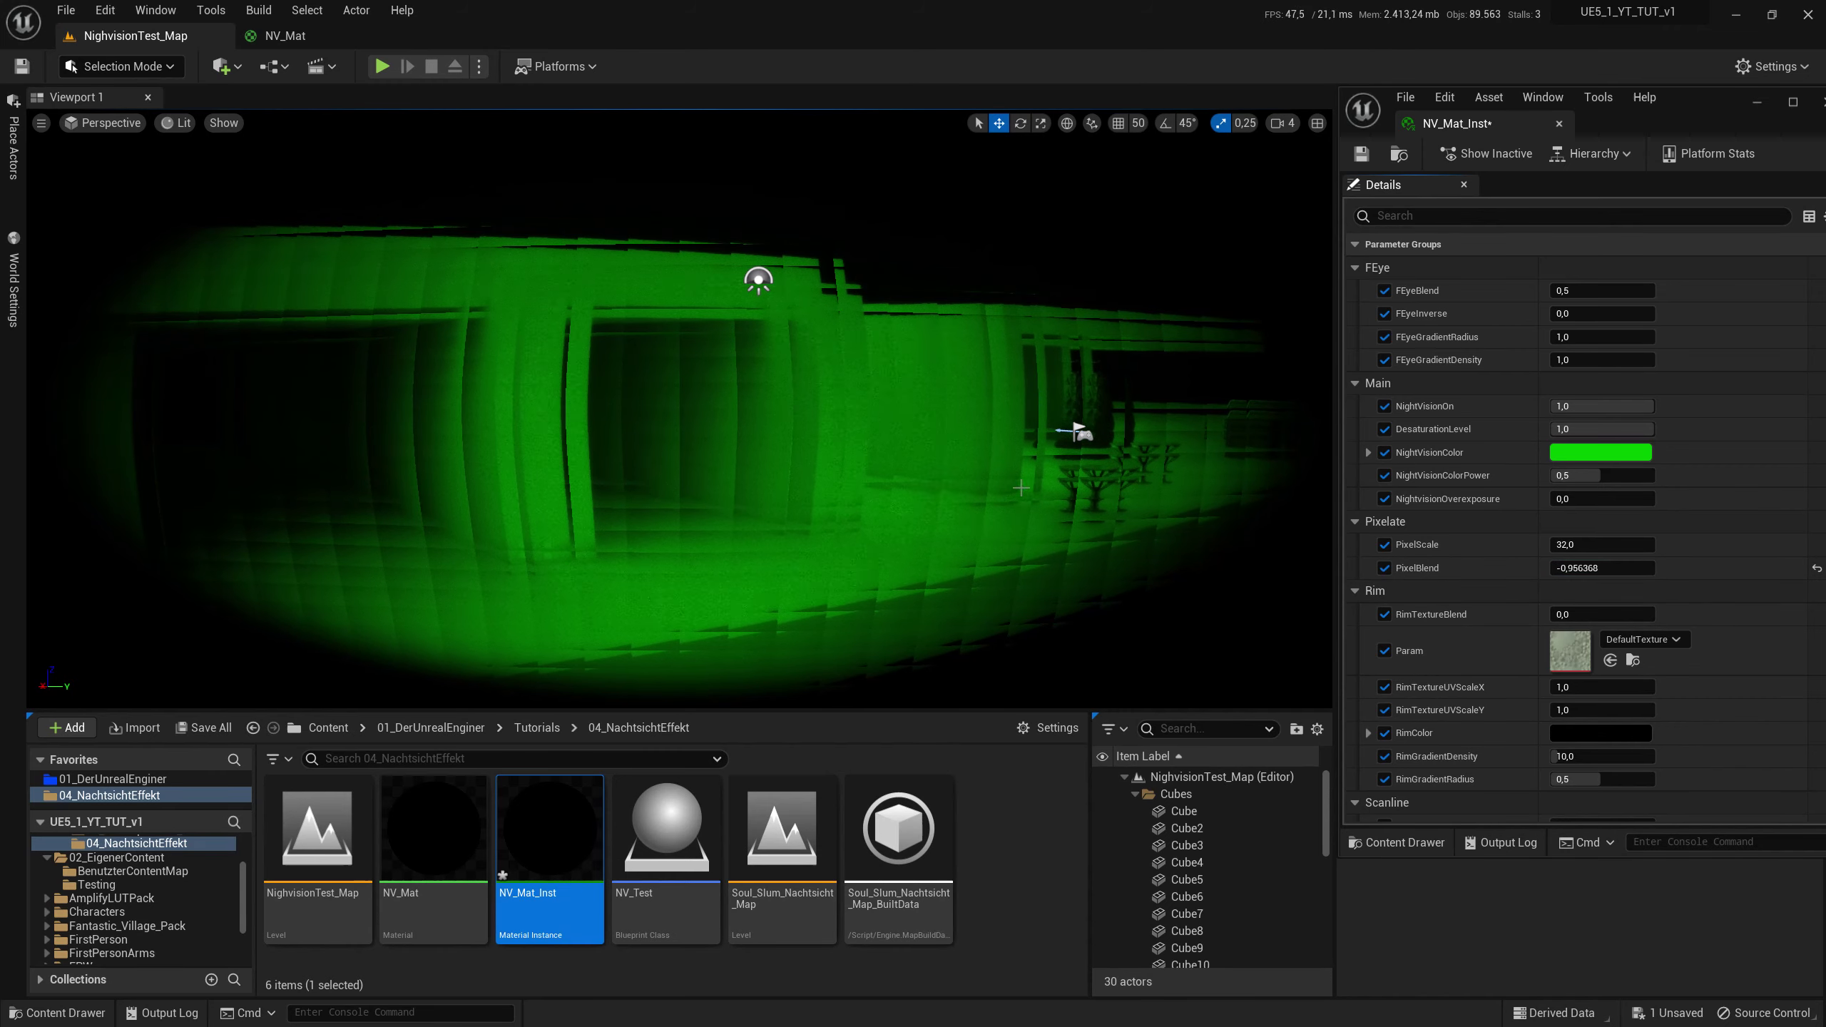
right_click_drag(679, 407, 492, 444)
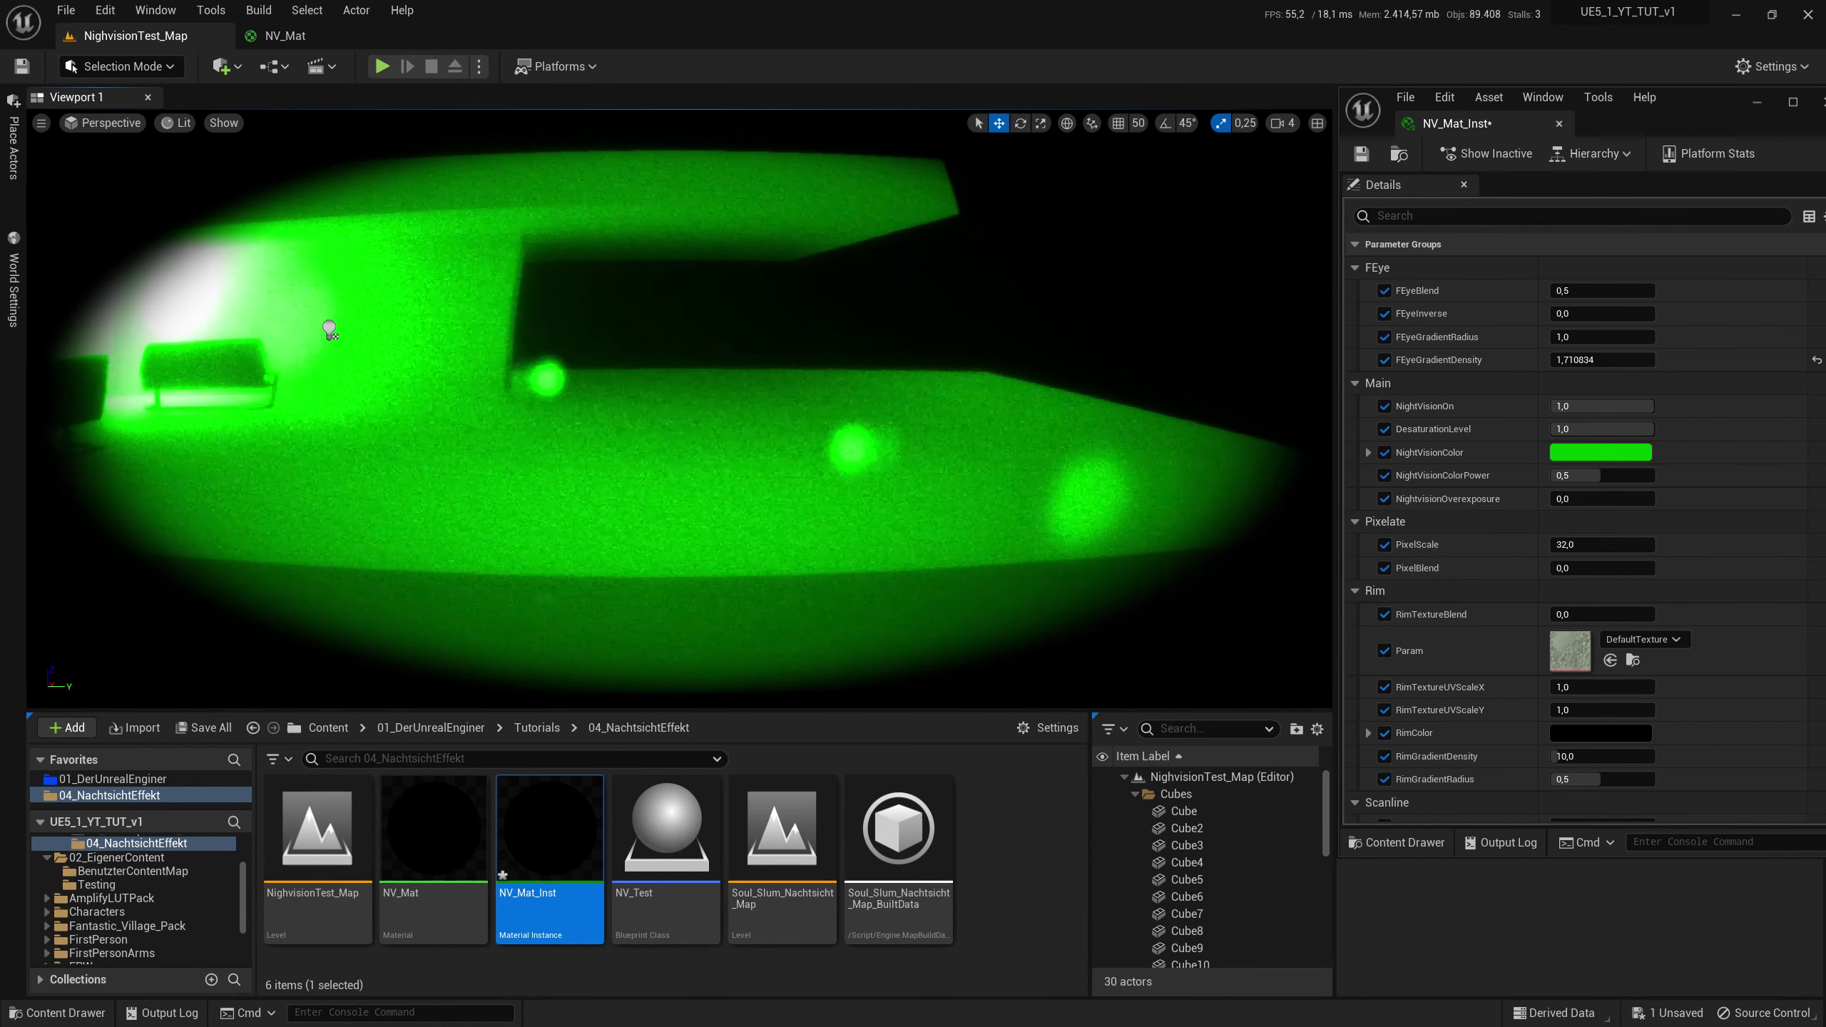
Step: Fly the camera through the room past the chairs and lights to preview the green night-vision effect
key("a")
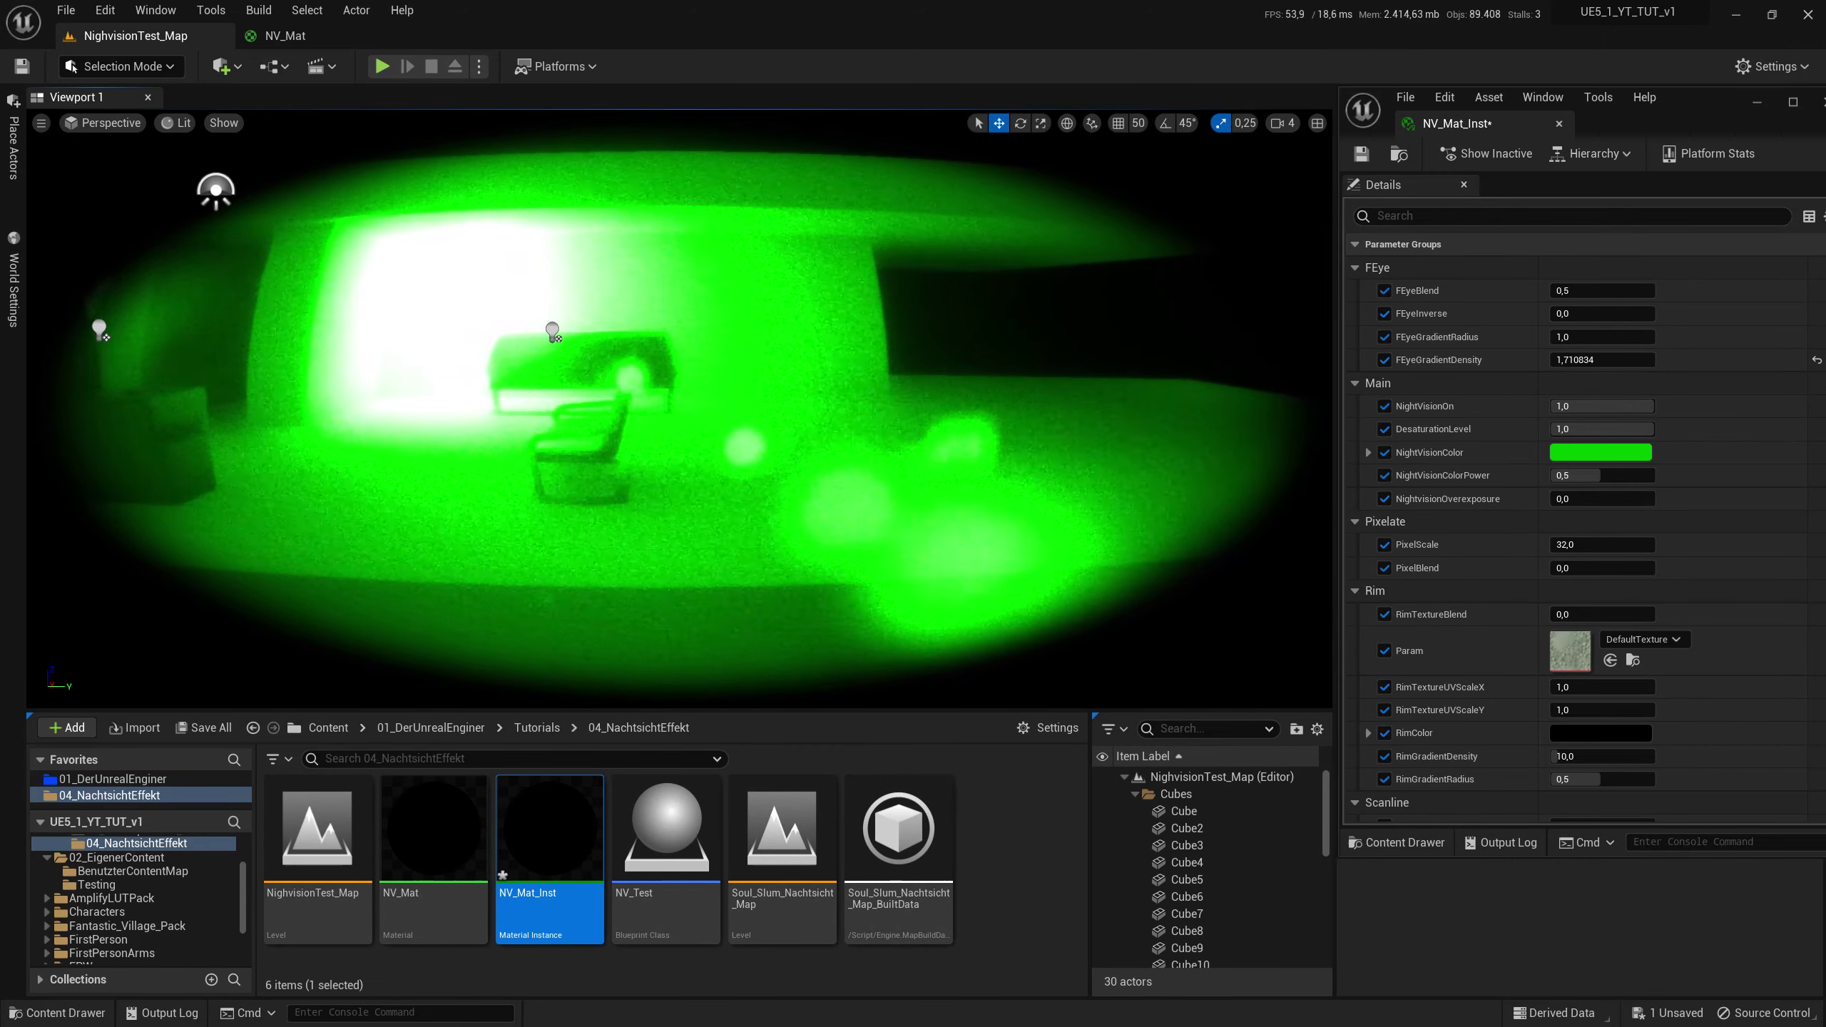
key("a")
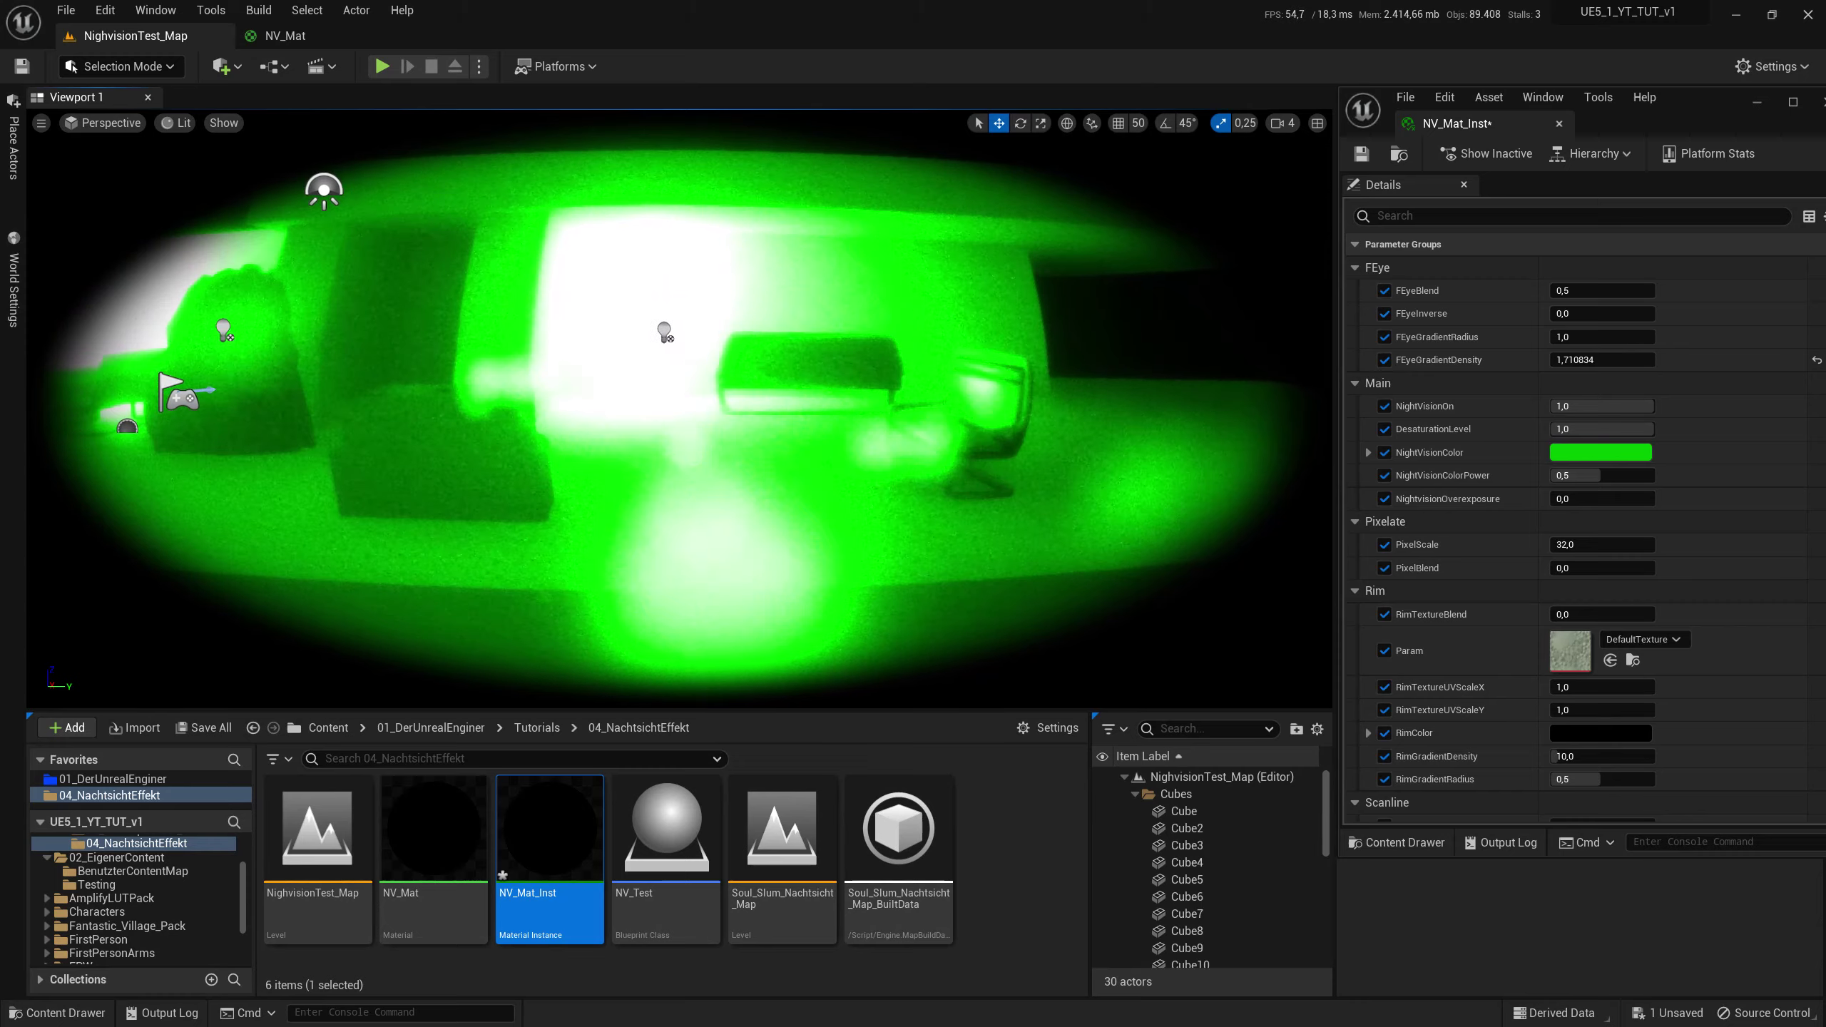
key("a")
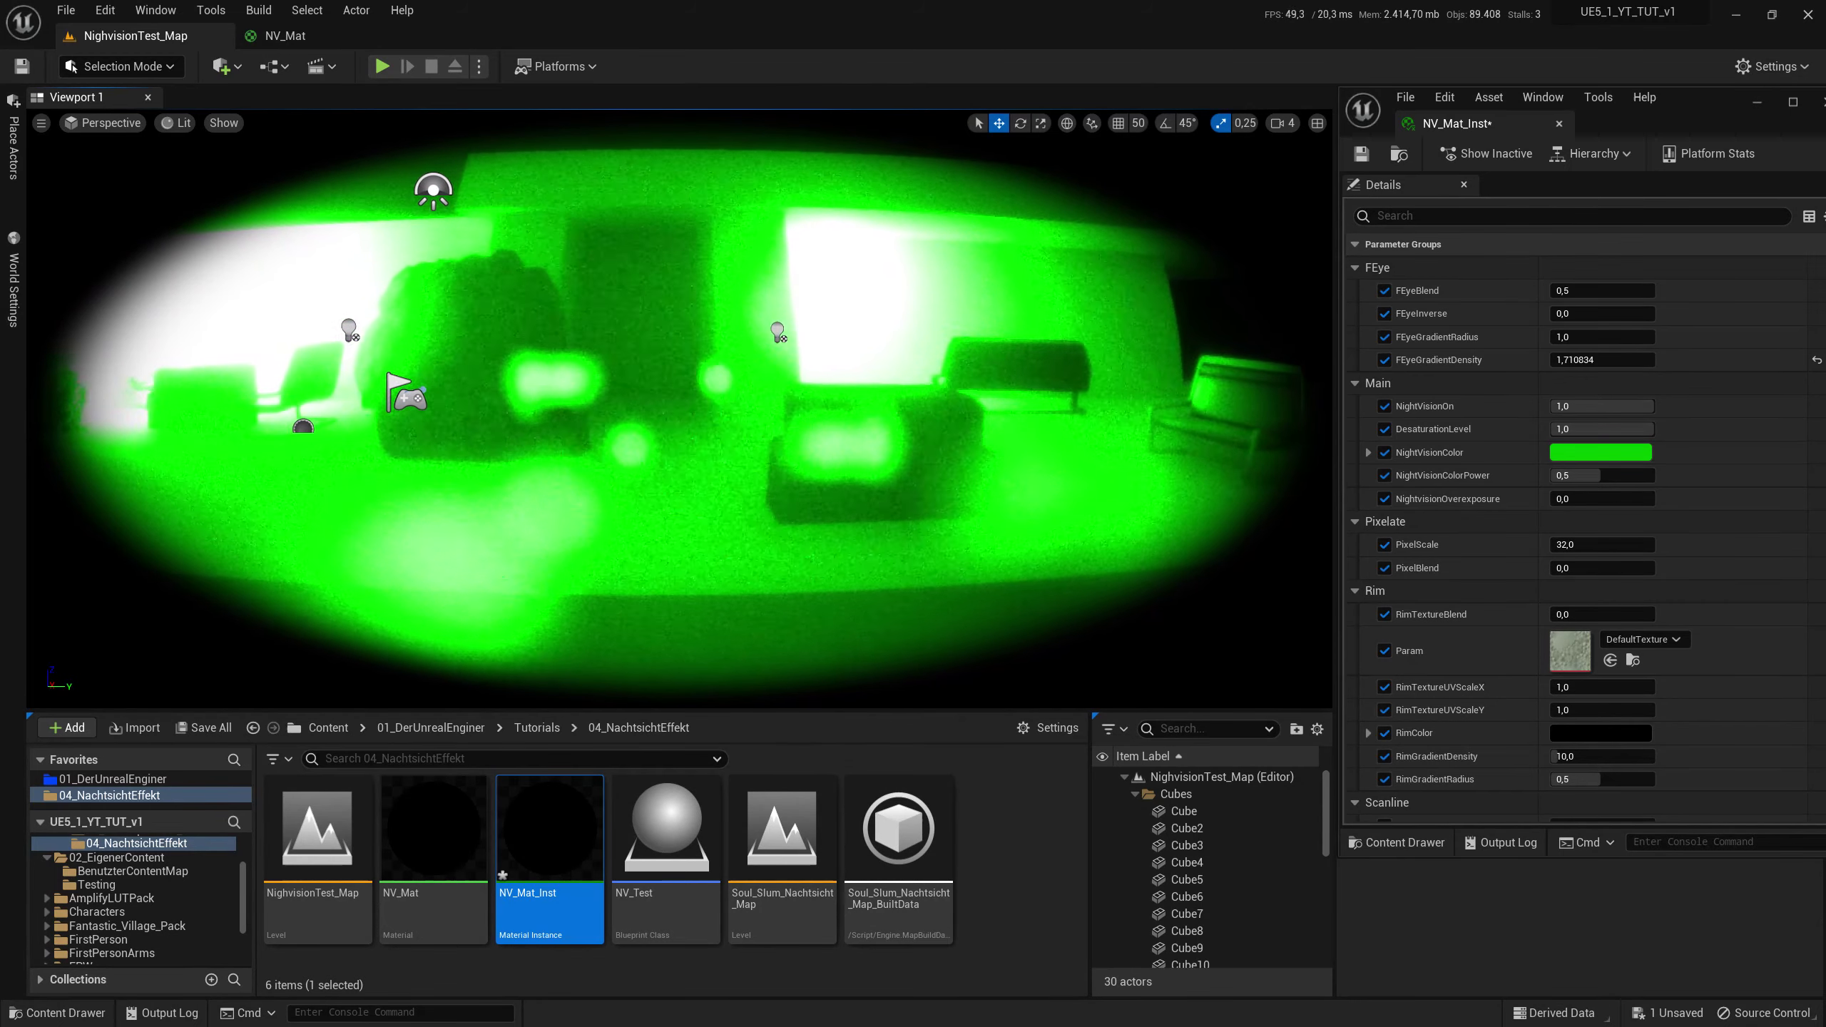
key("a")
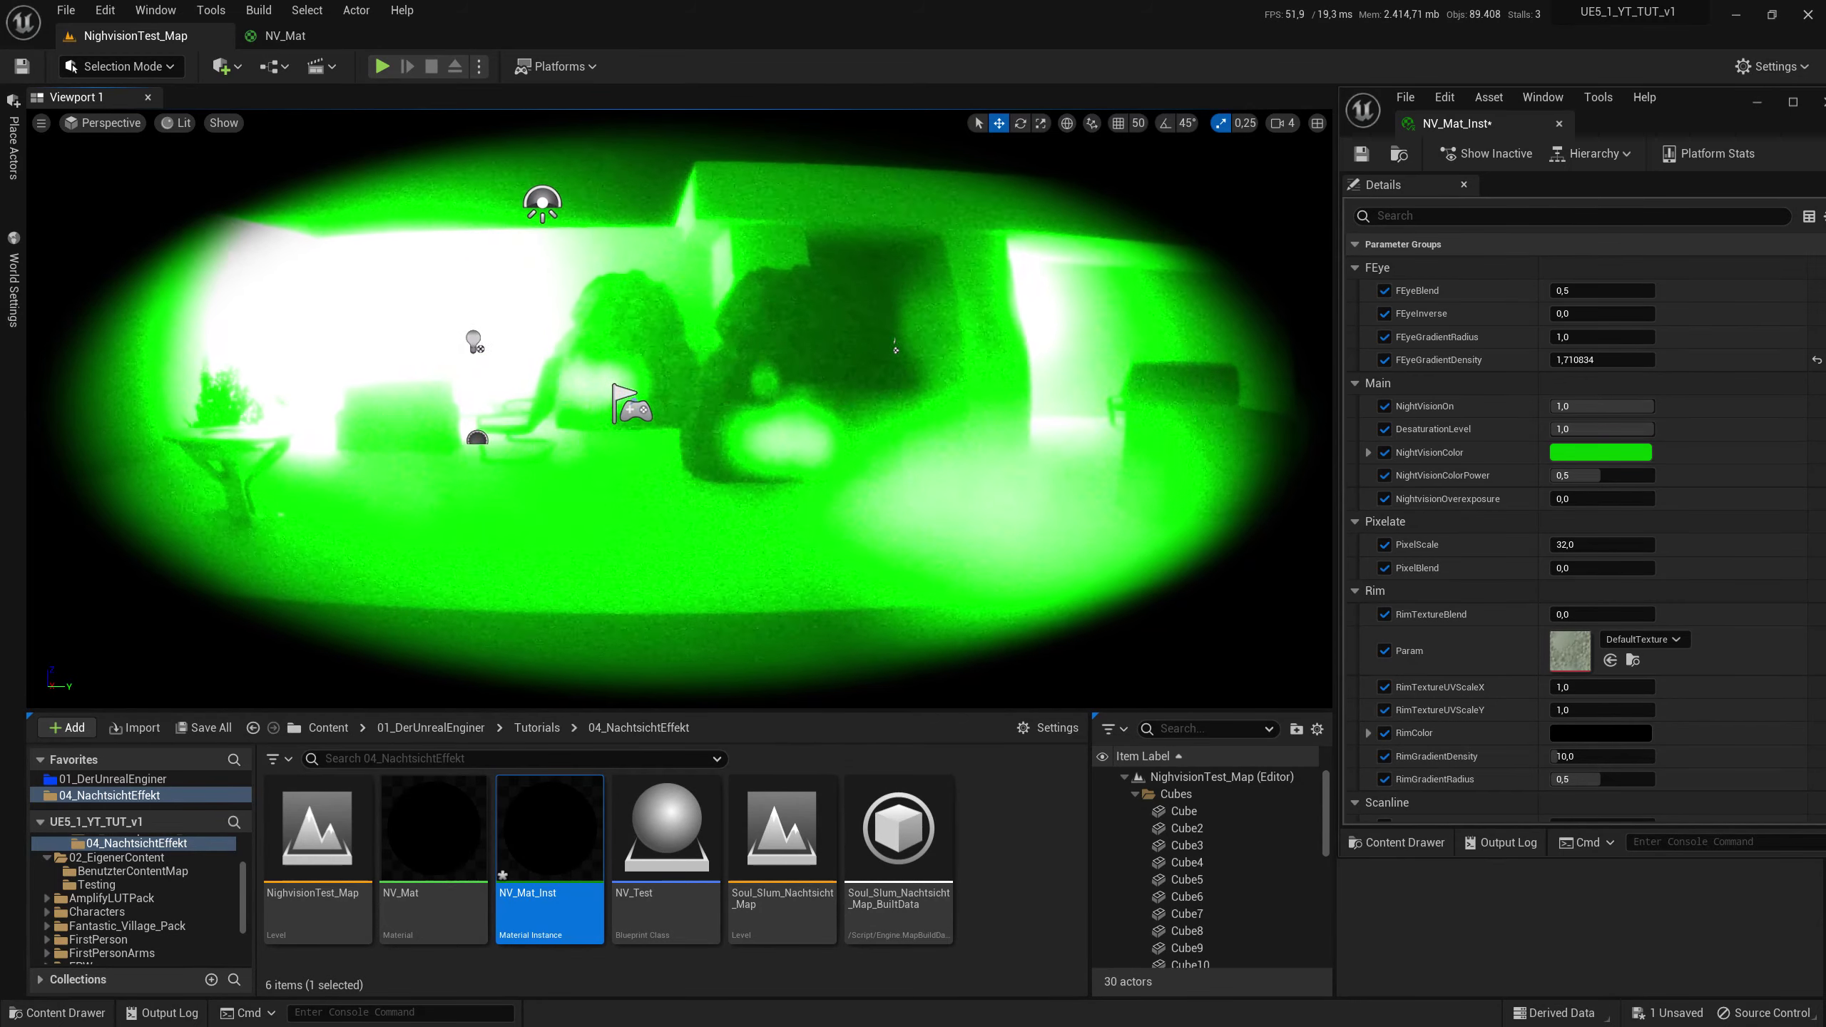
key("a")
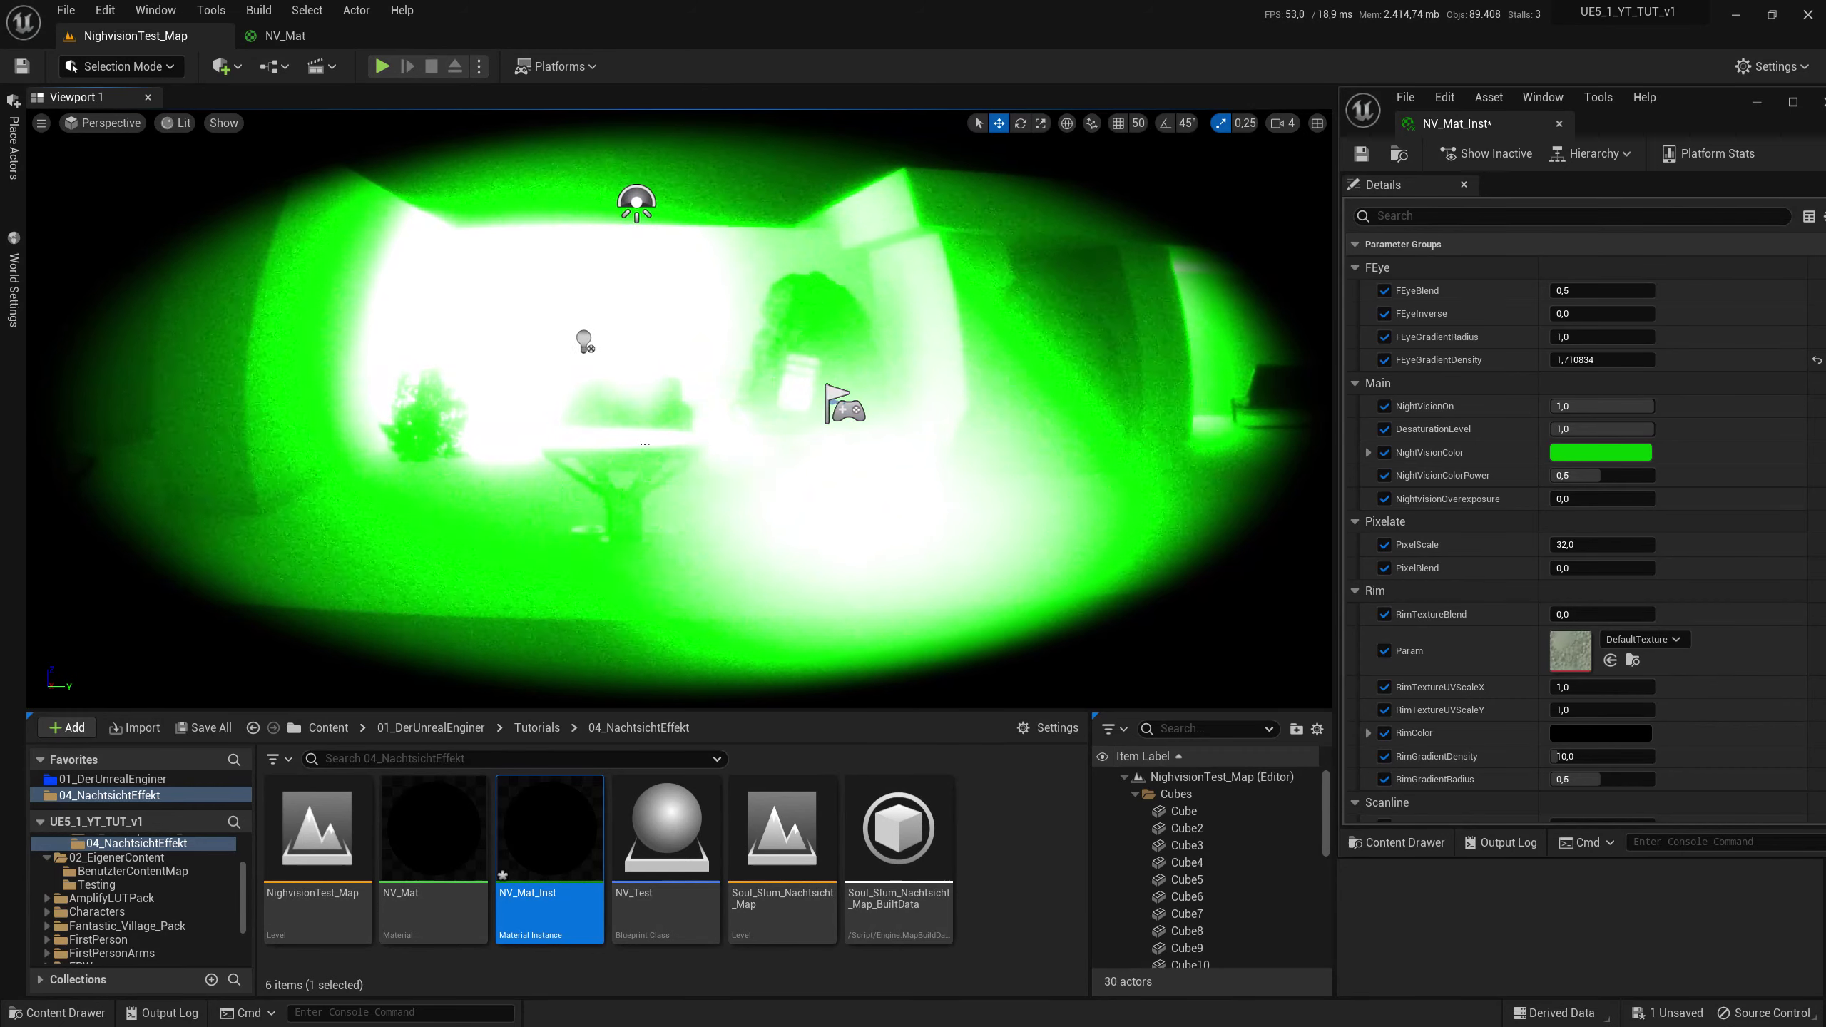
key("a")
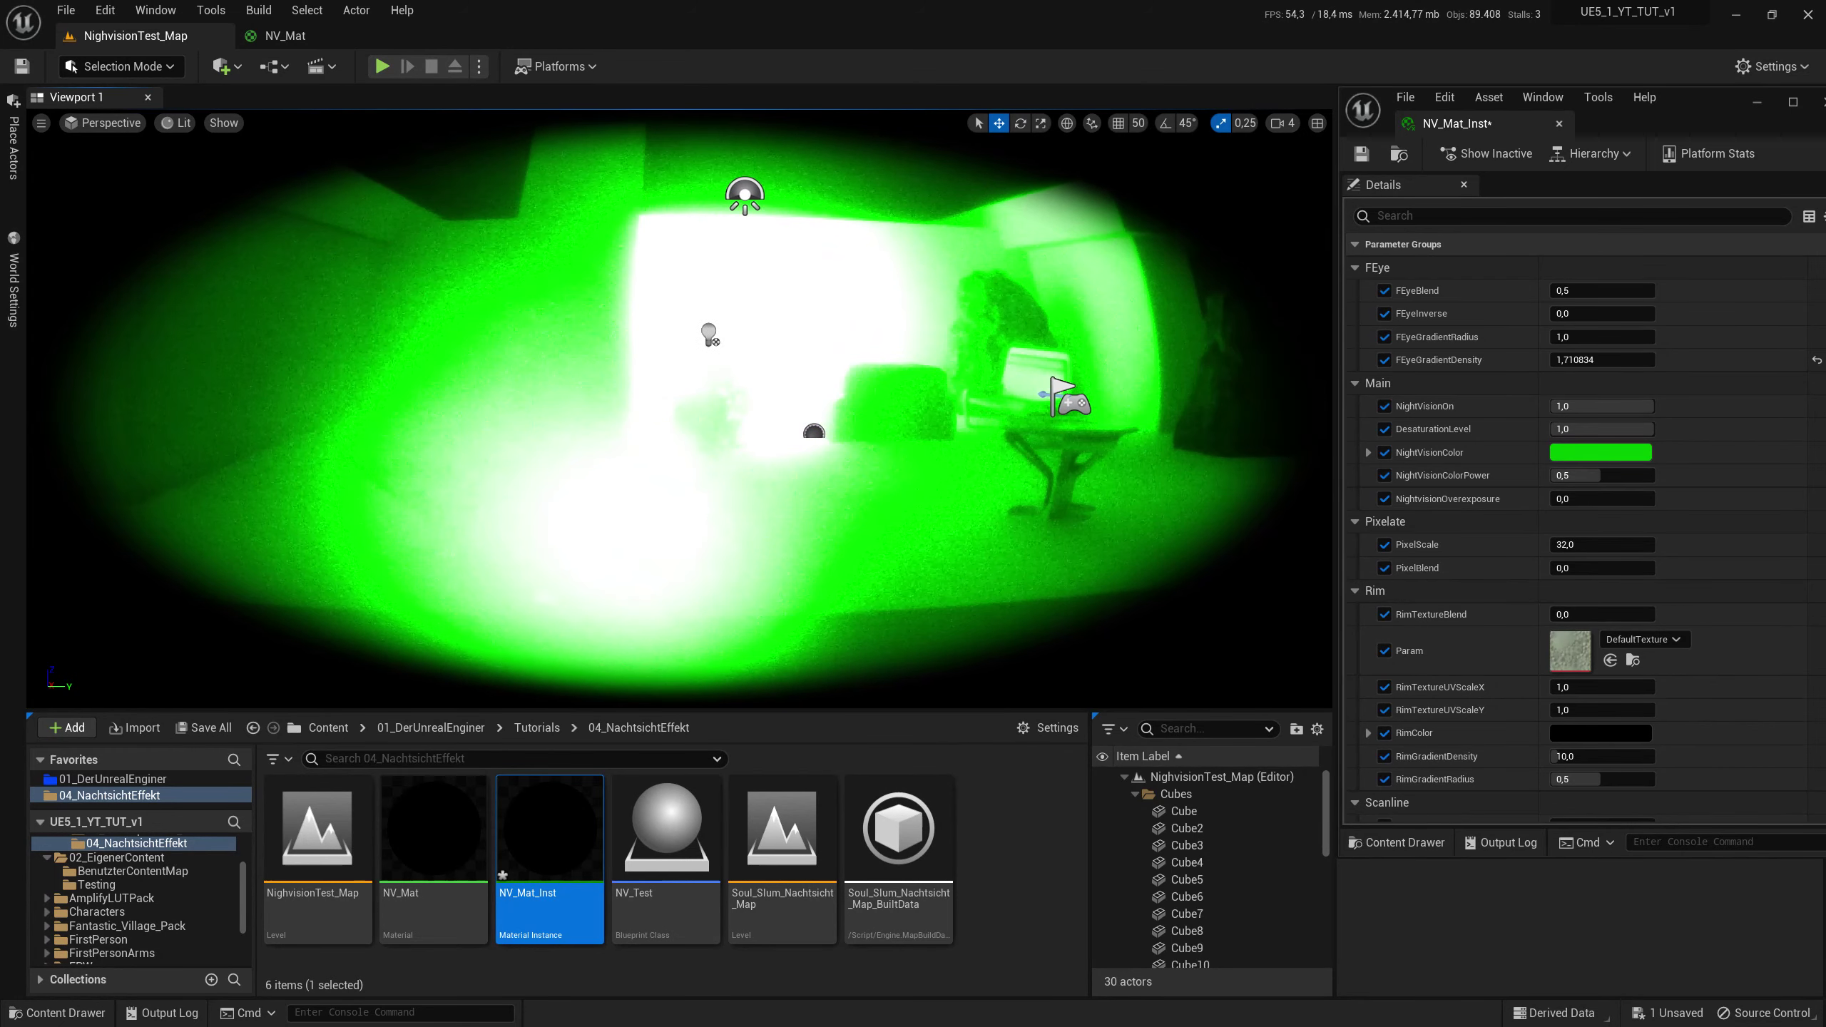
key("a")
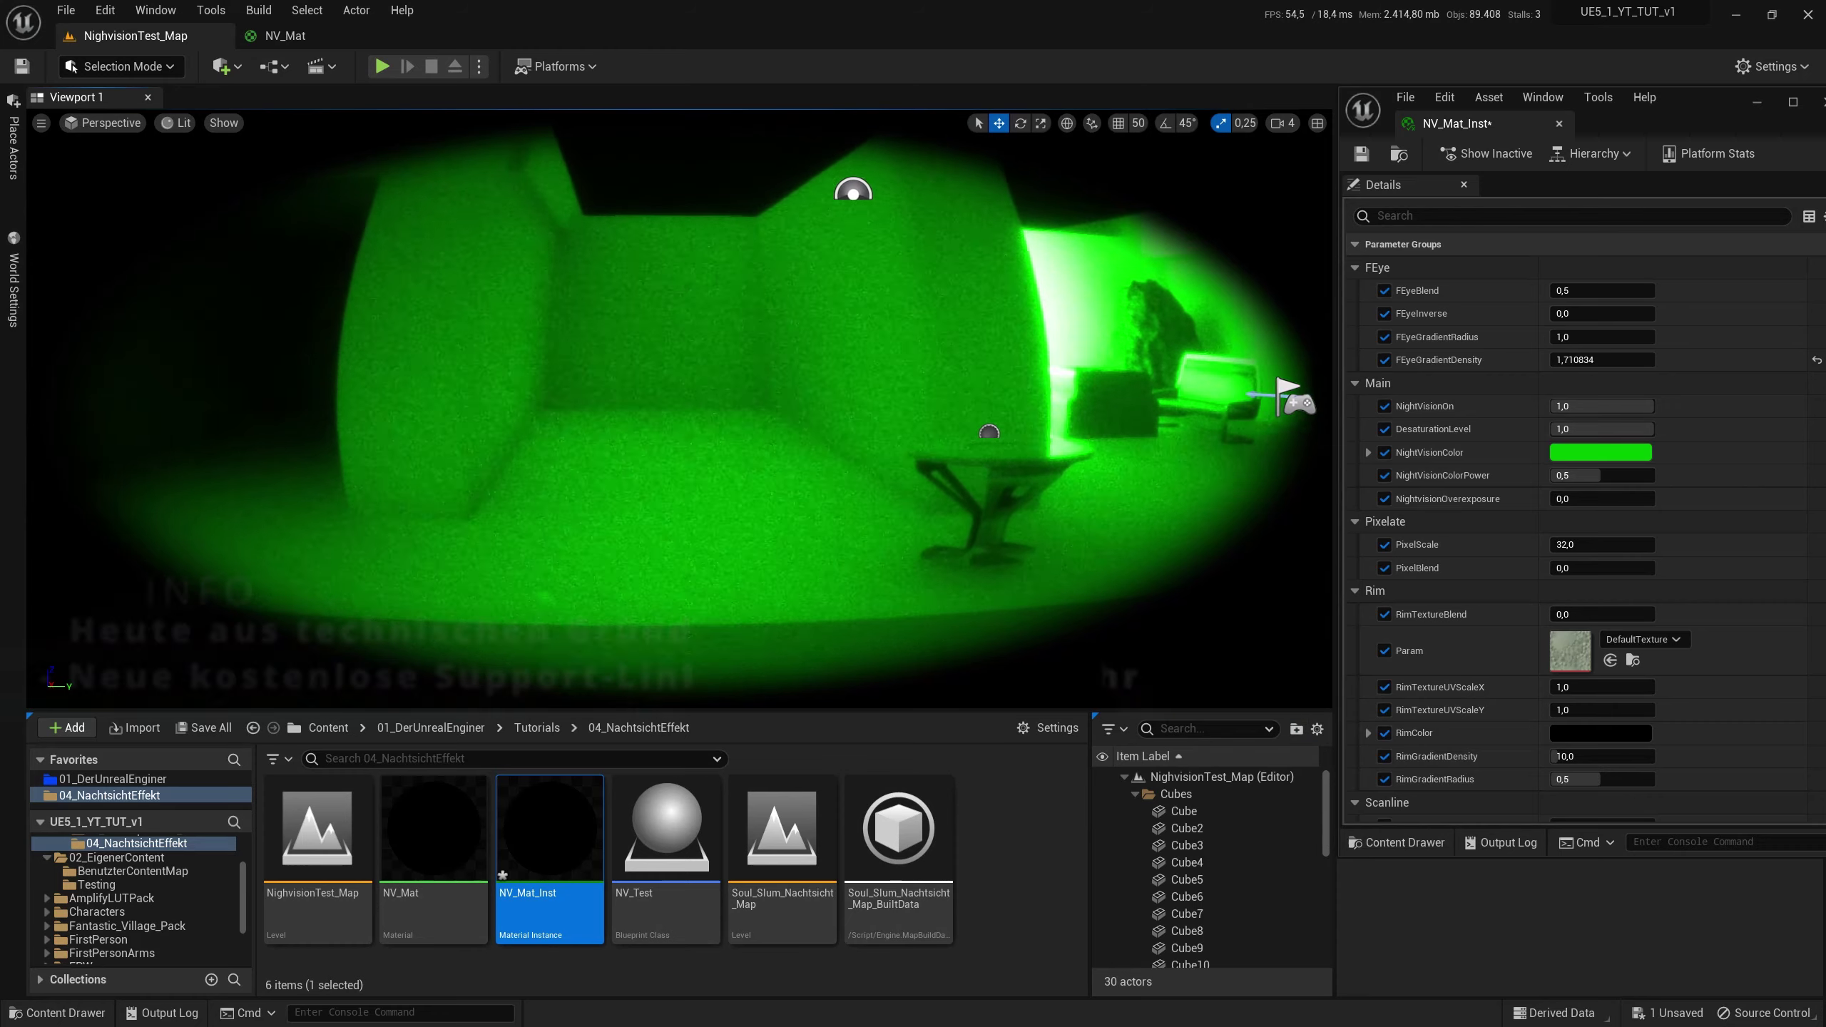
key("a")
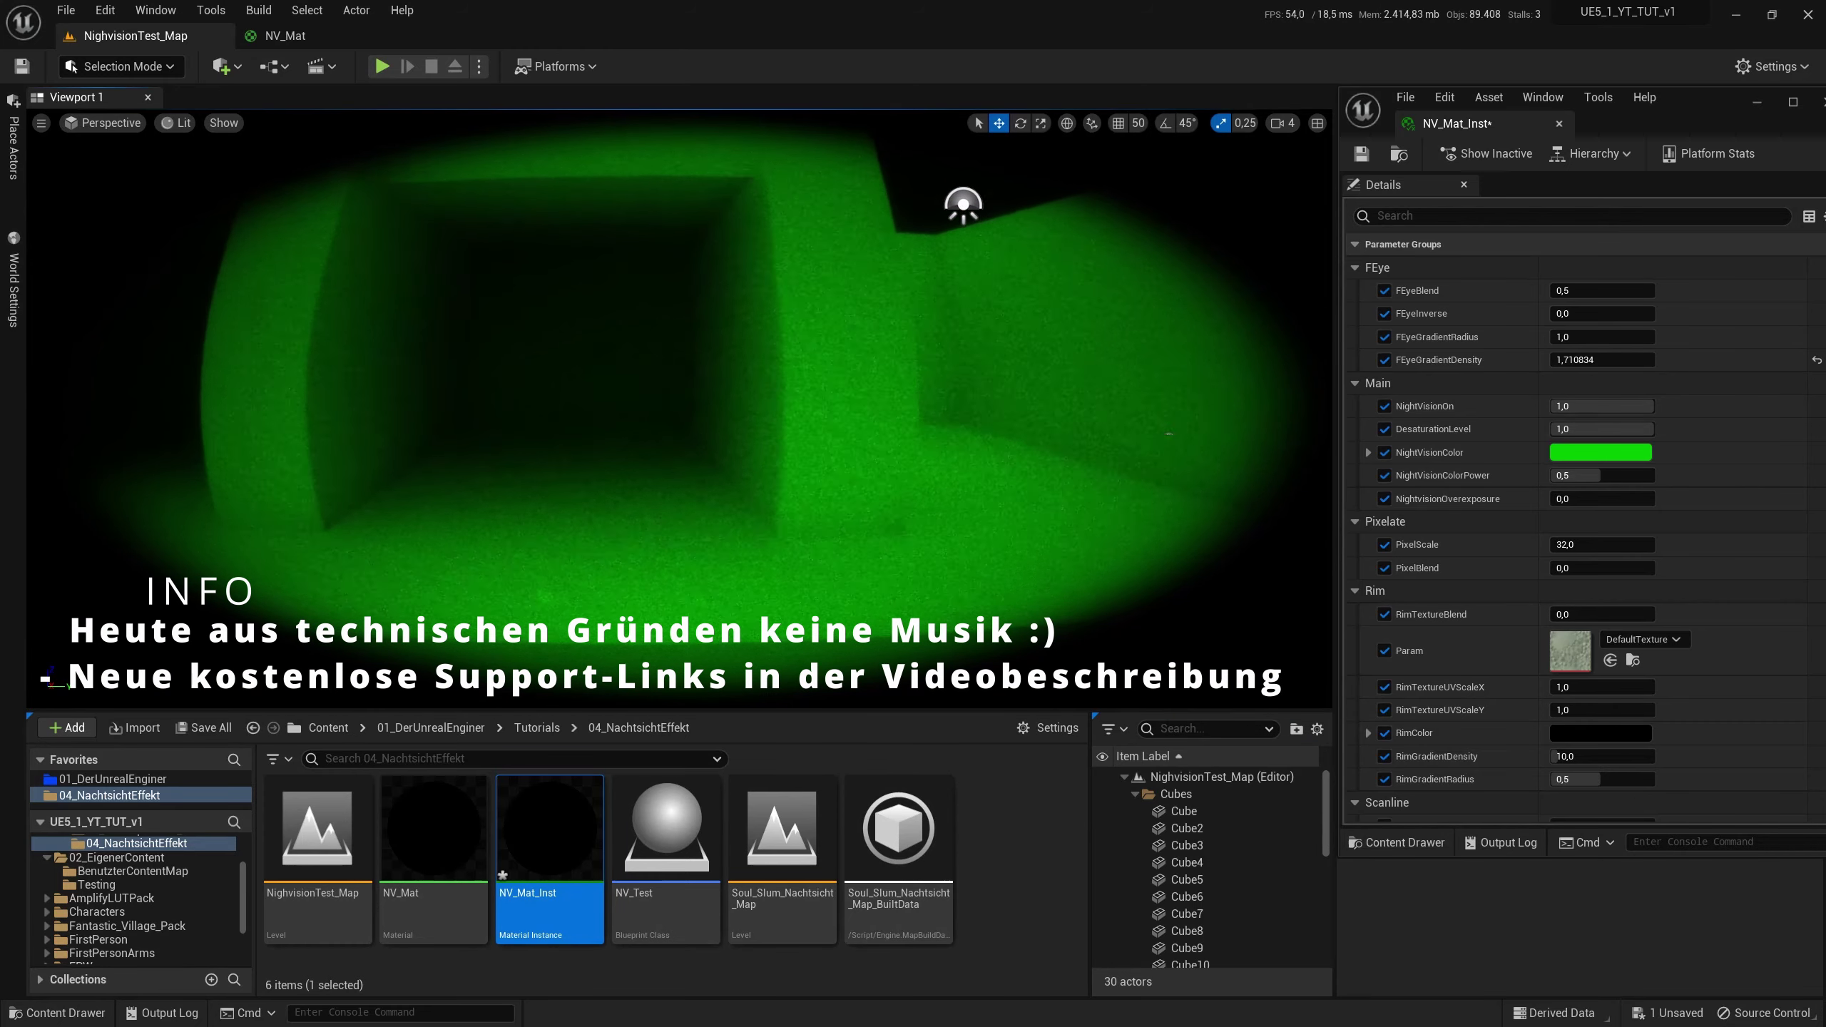
key("a")
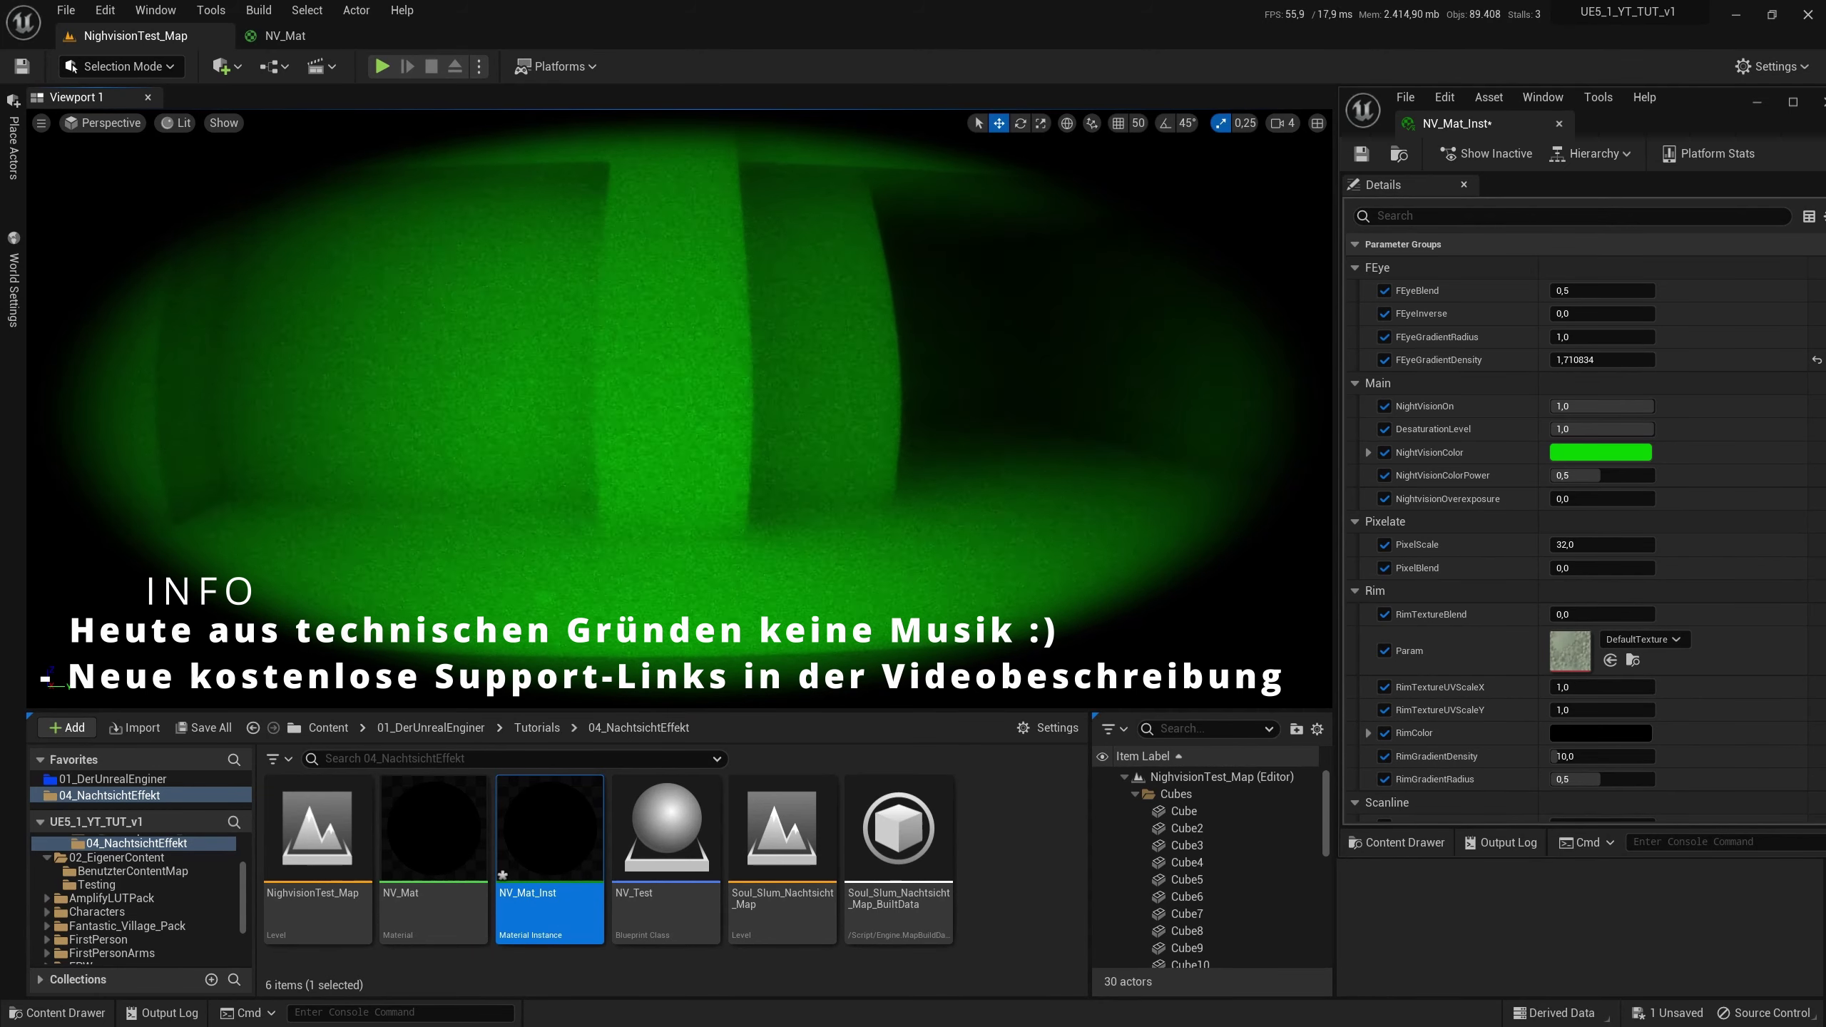
Step: Fly along the wall past the cubes, then pull back to view the building from afar
key("a")
key("a")
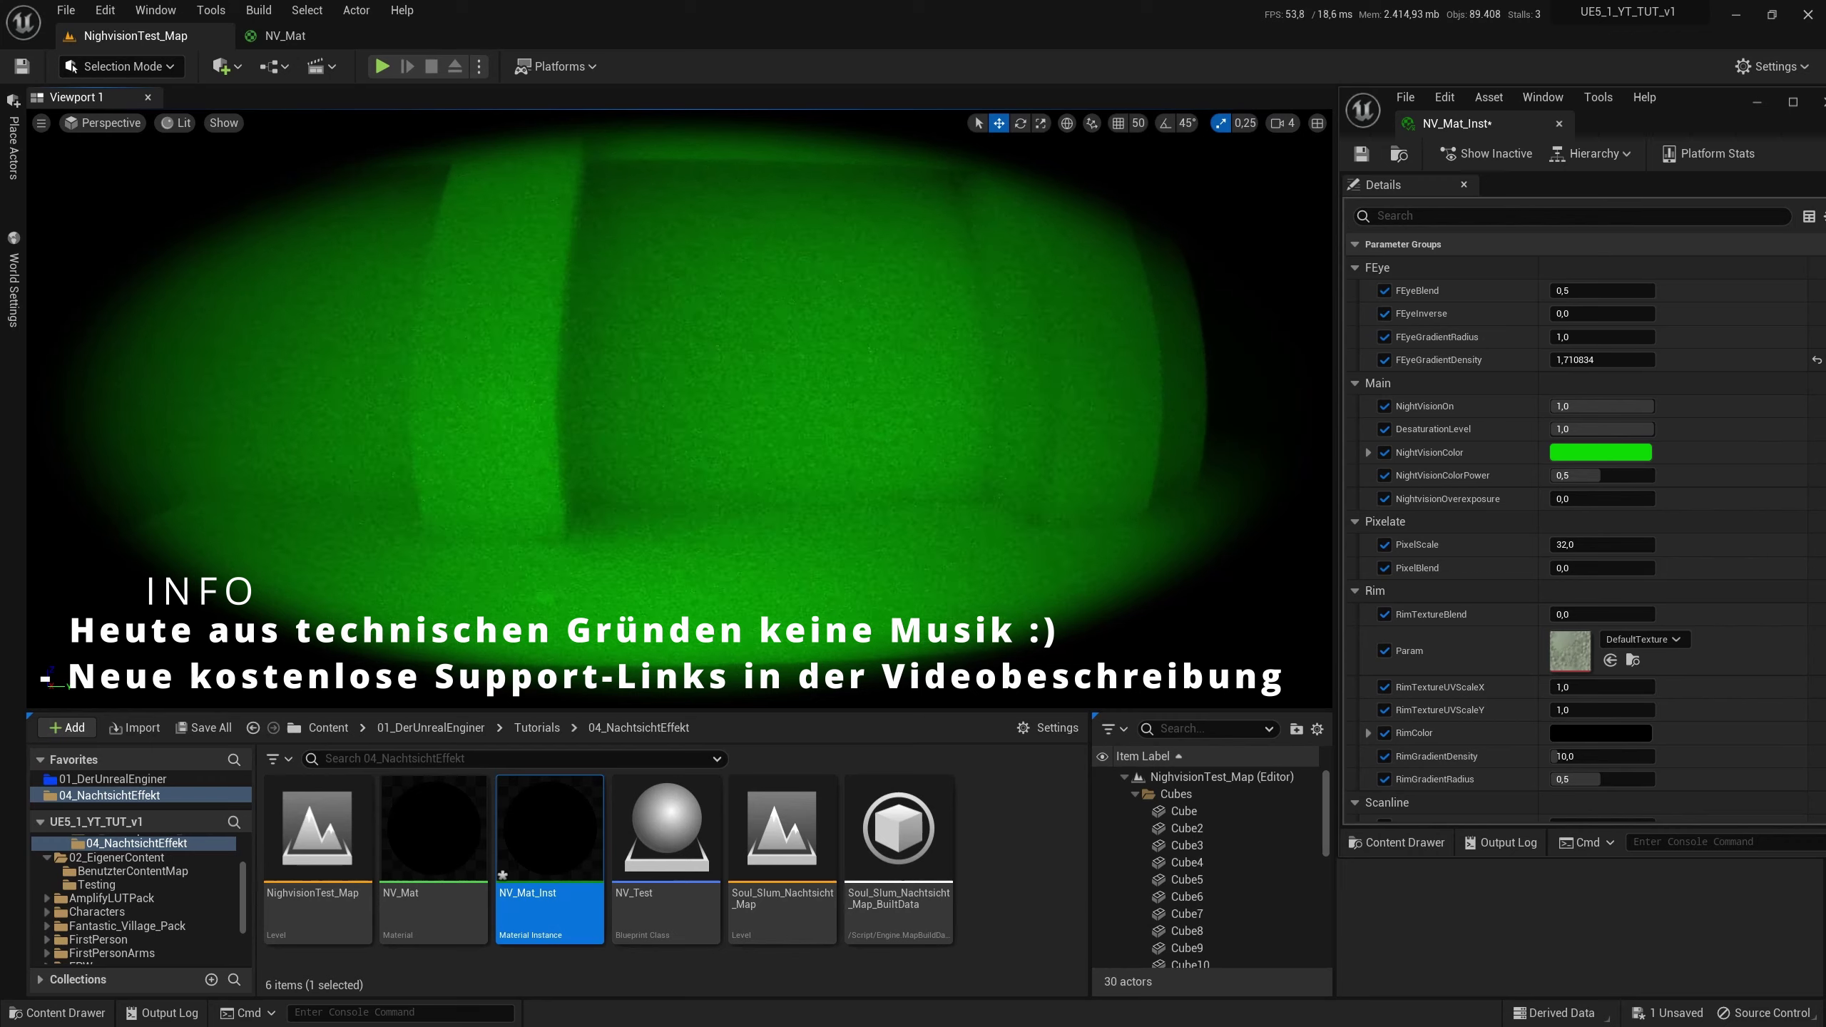
key("a")
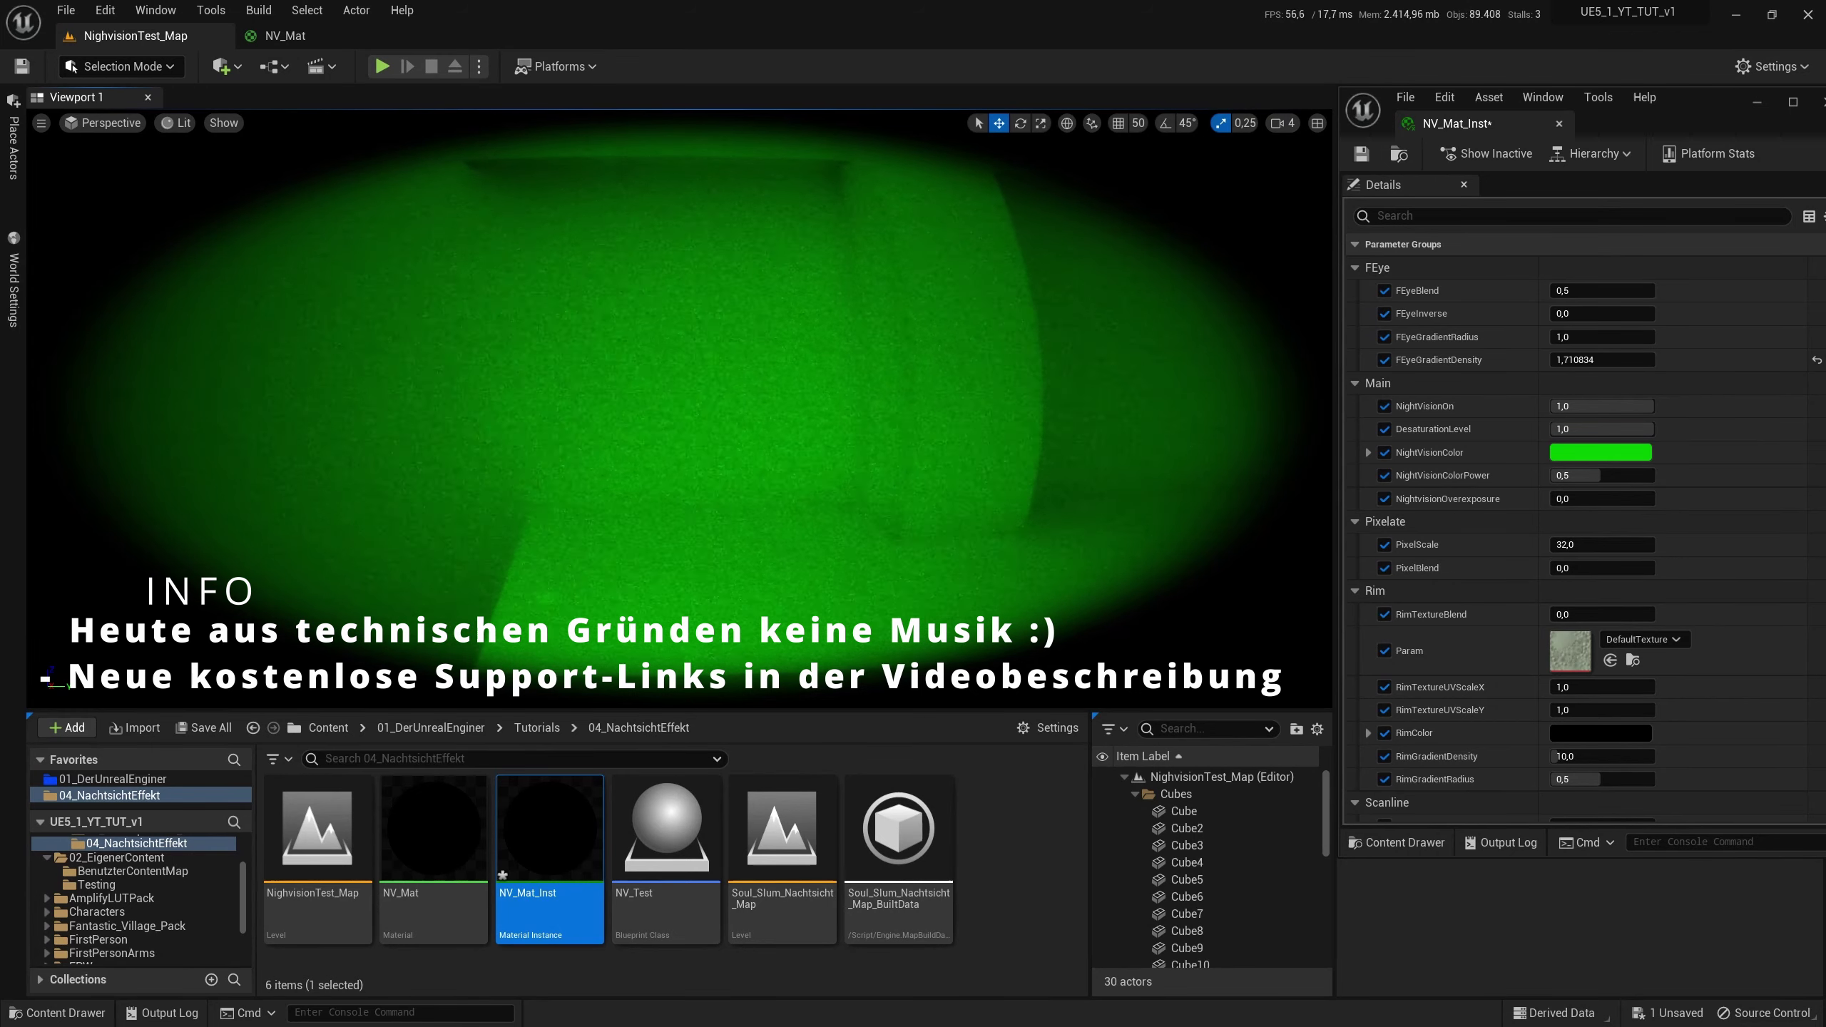
key("a")
key("s")
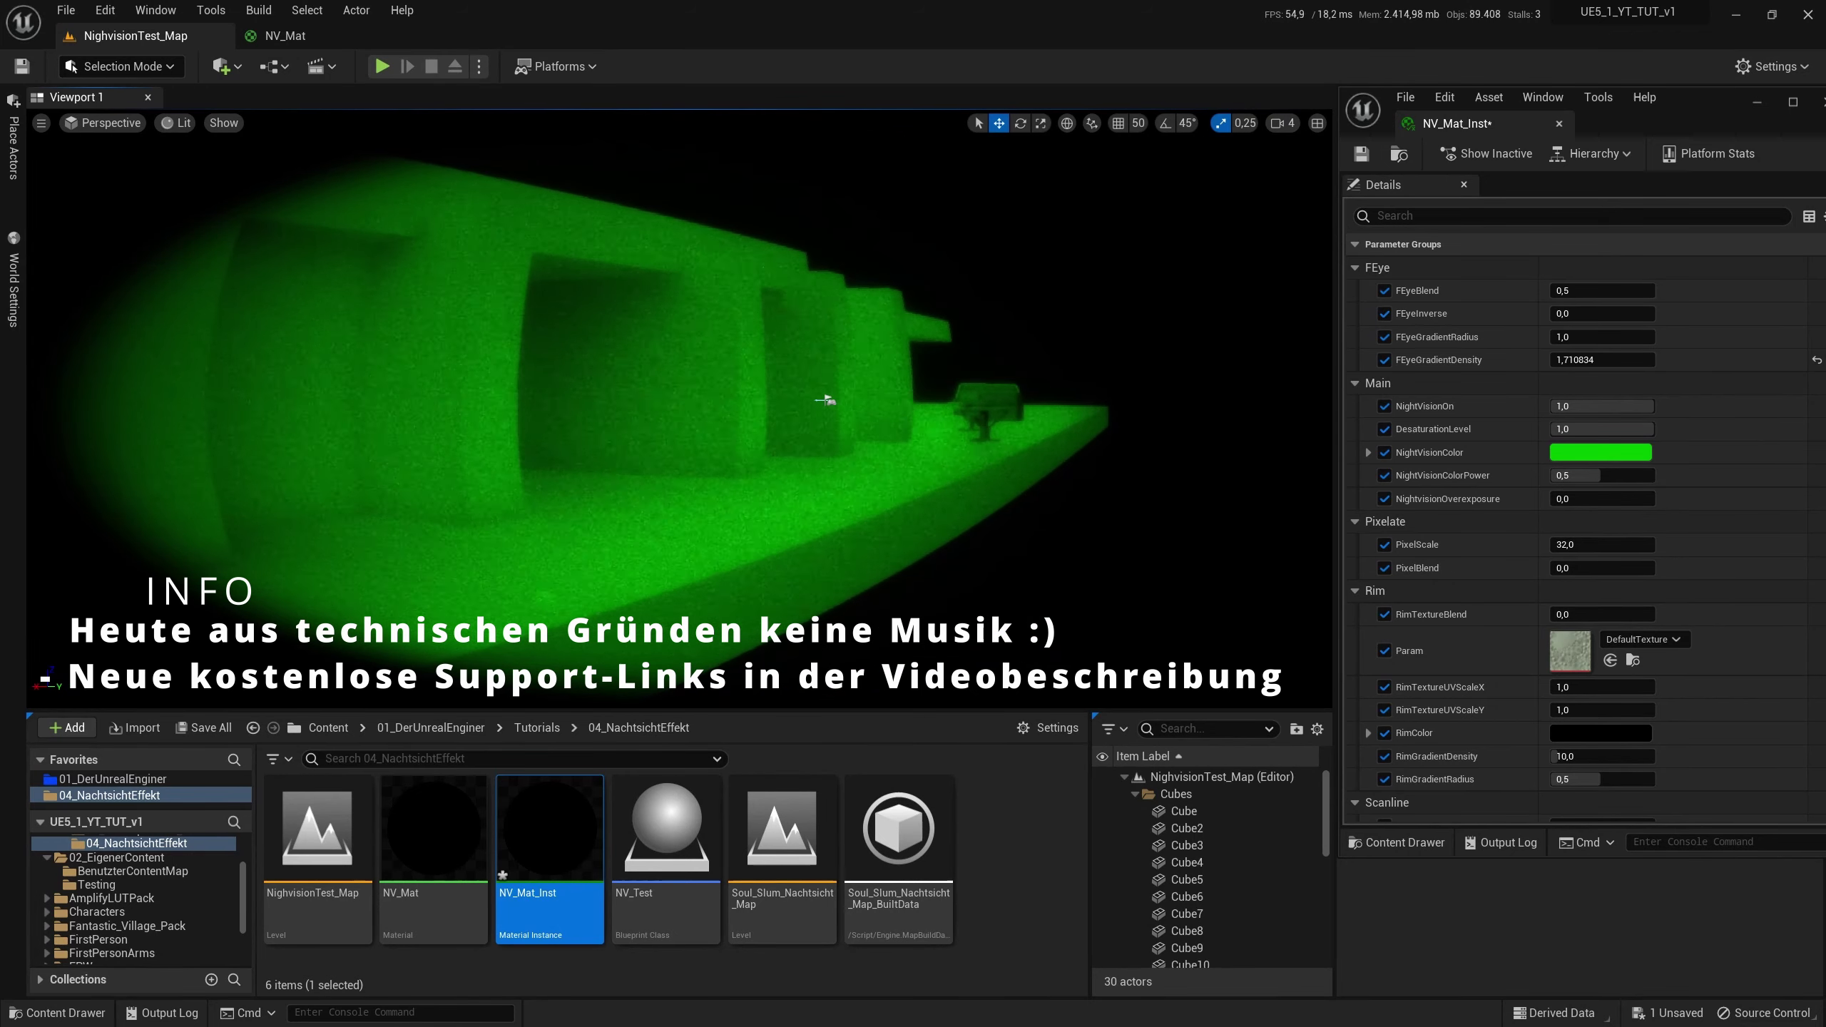